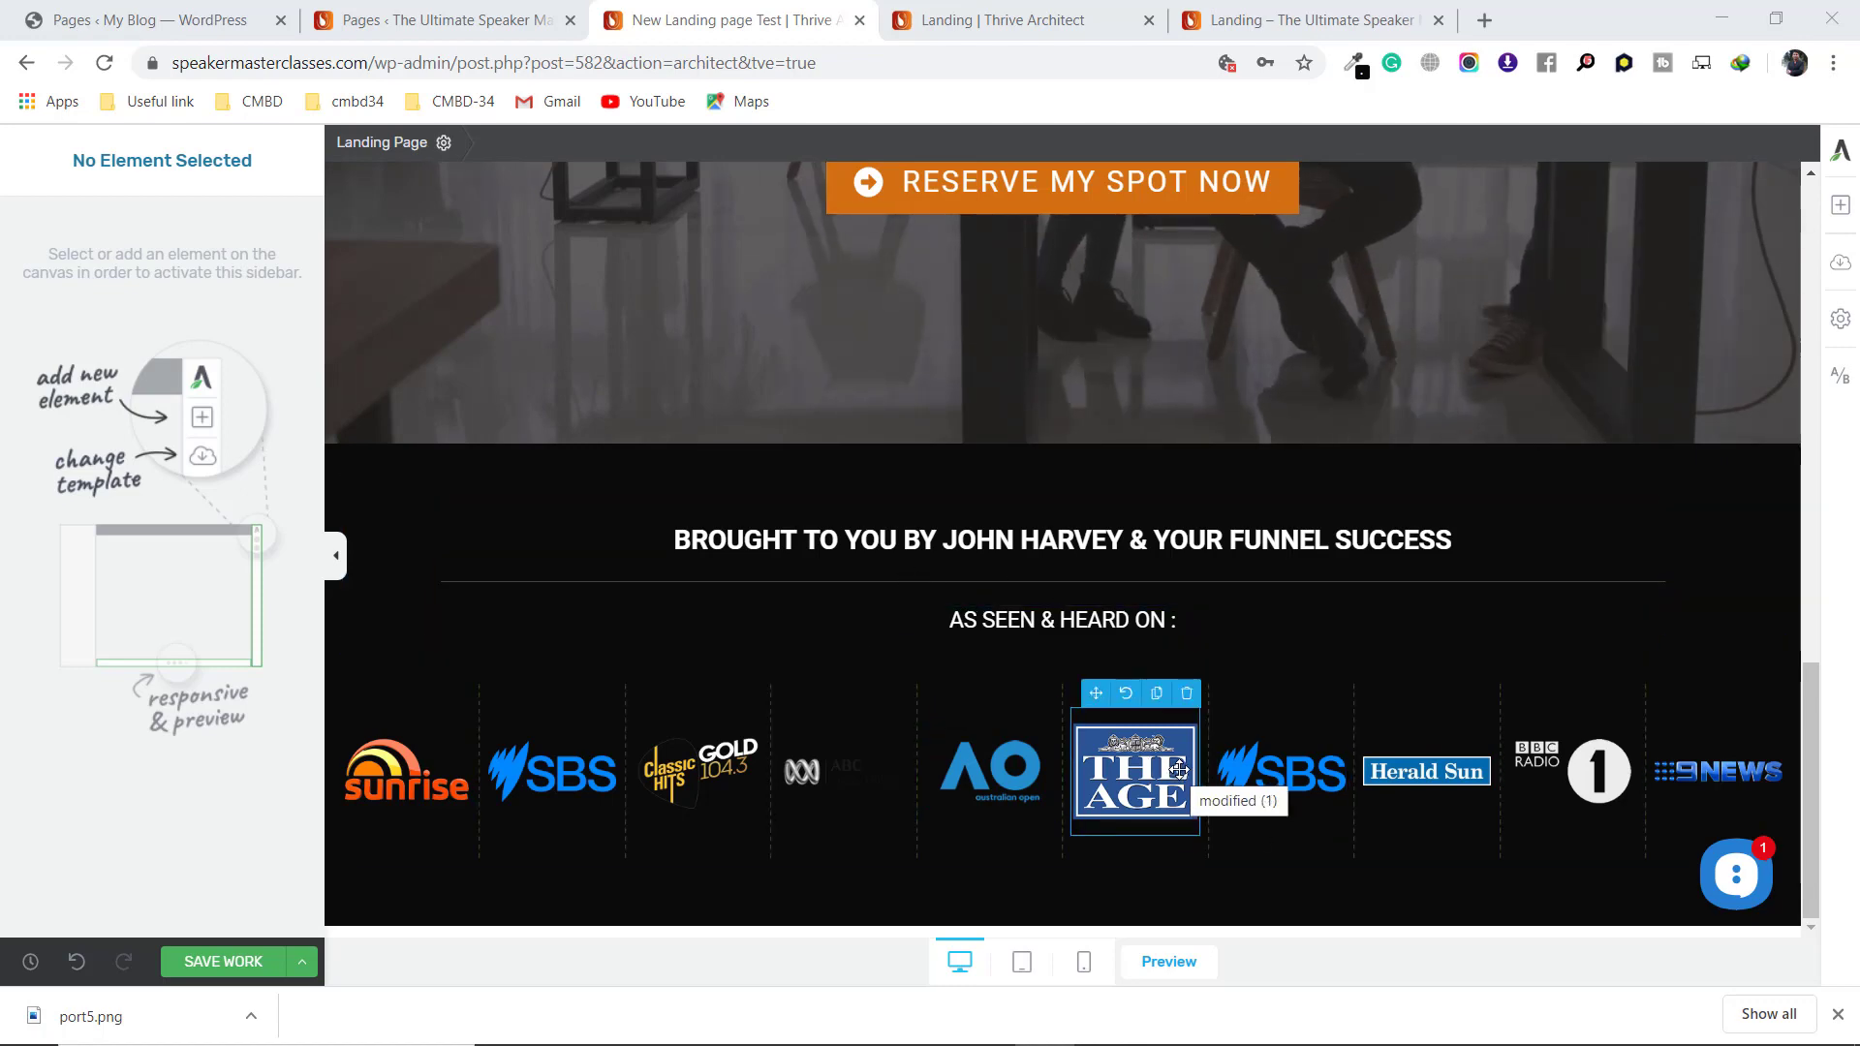
# Check the icon row on the reference landing page and insert a layout of four equal columns in the blank section below the media logos
pyautogui.click(1285, 12)
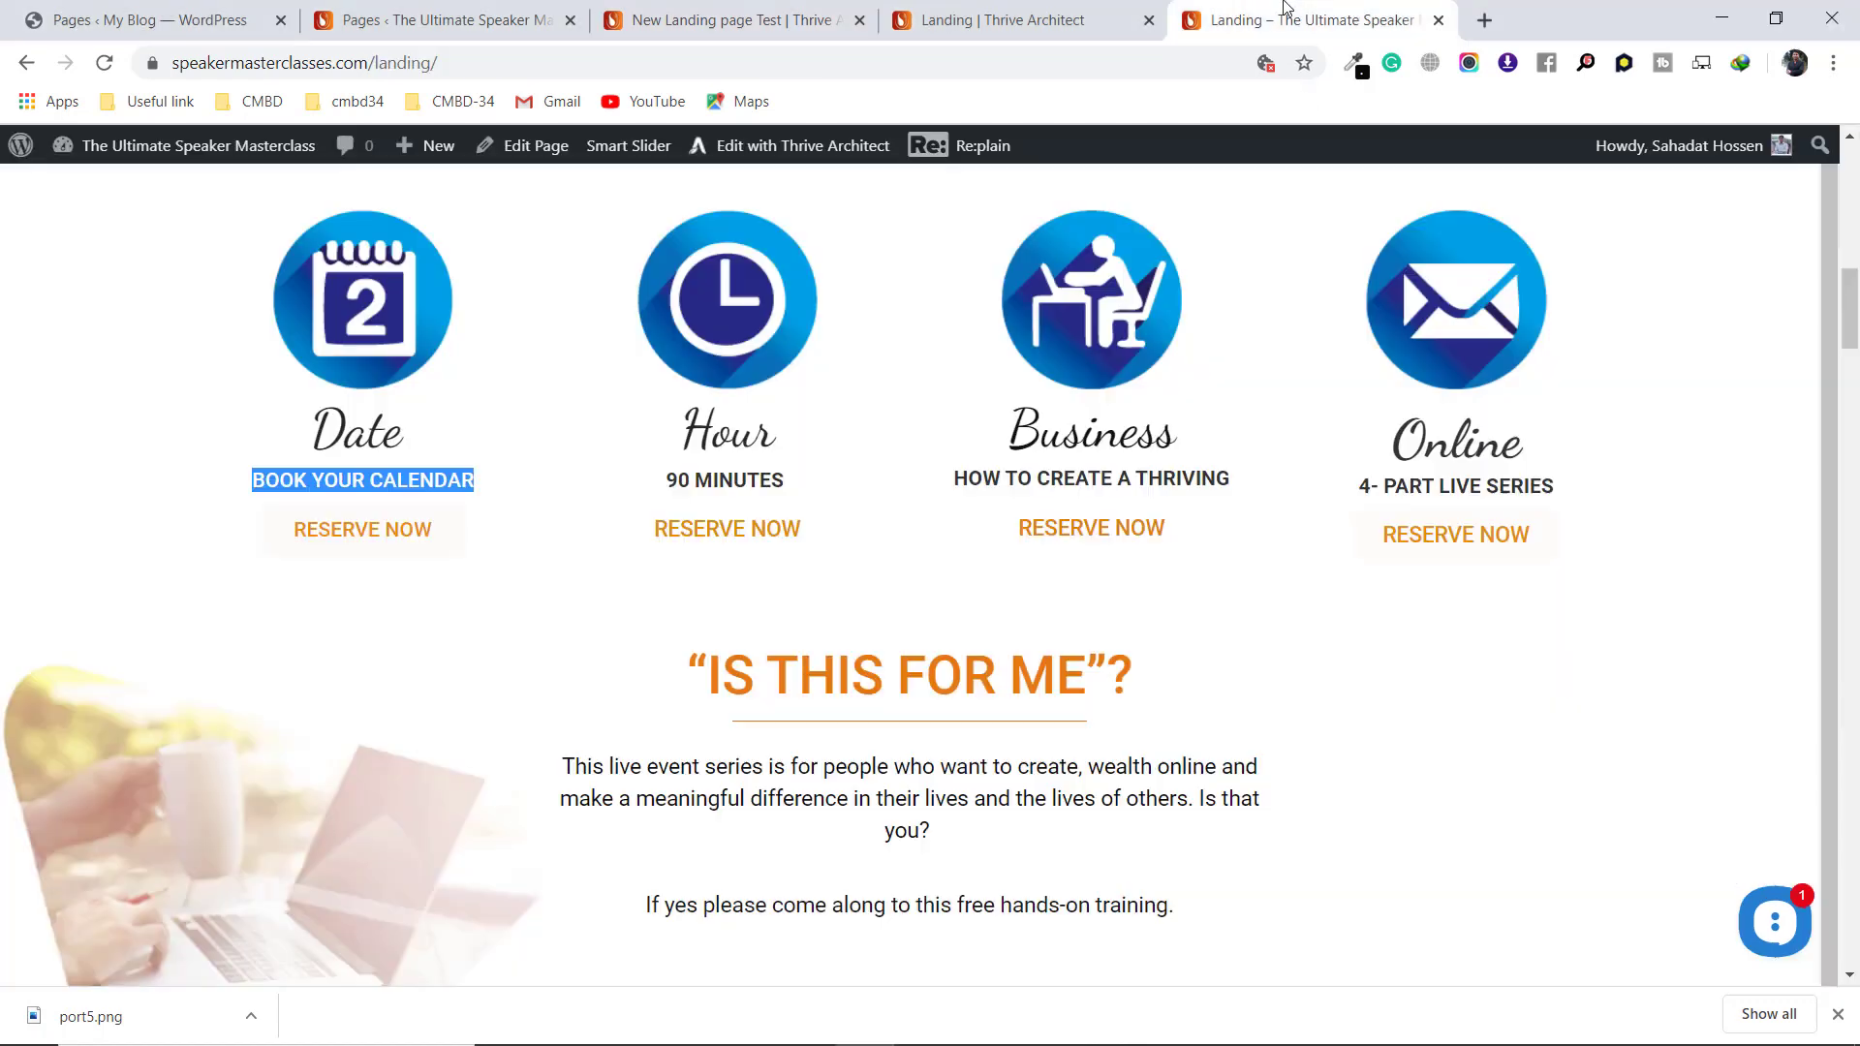
pyautogui.click(581, 388)
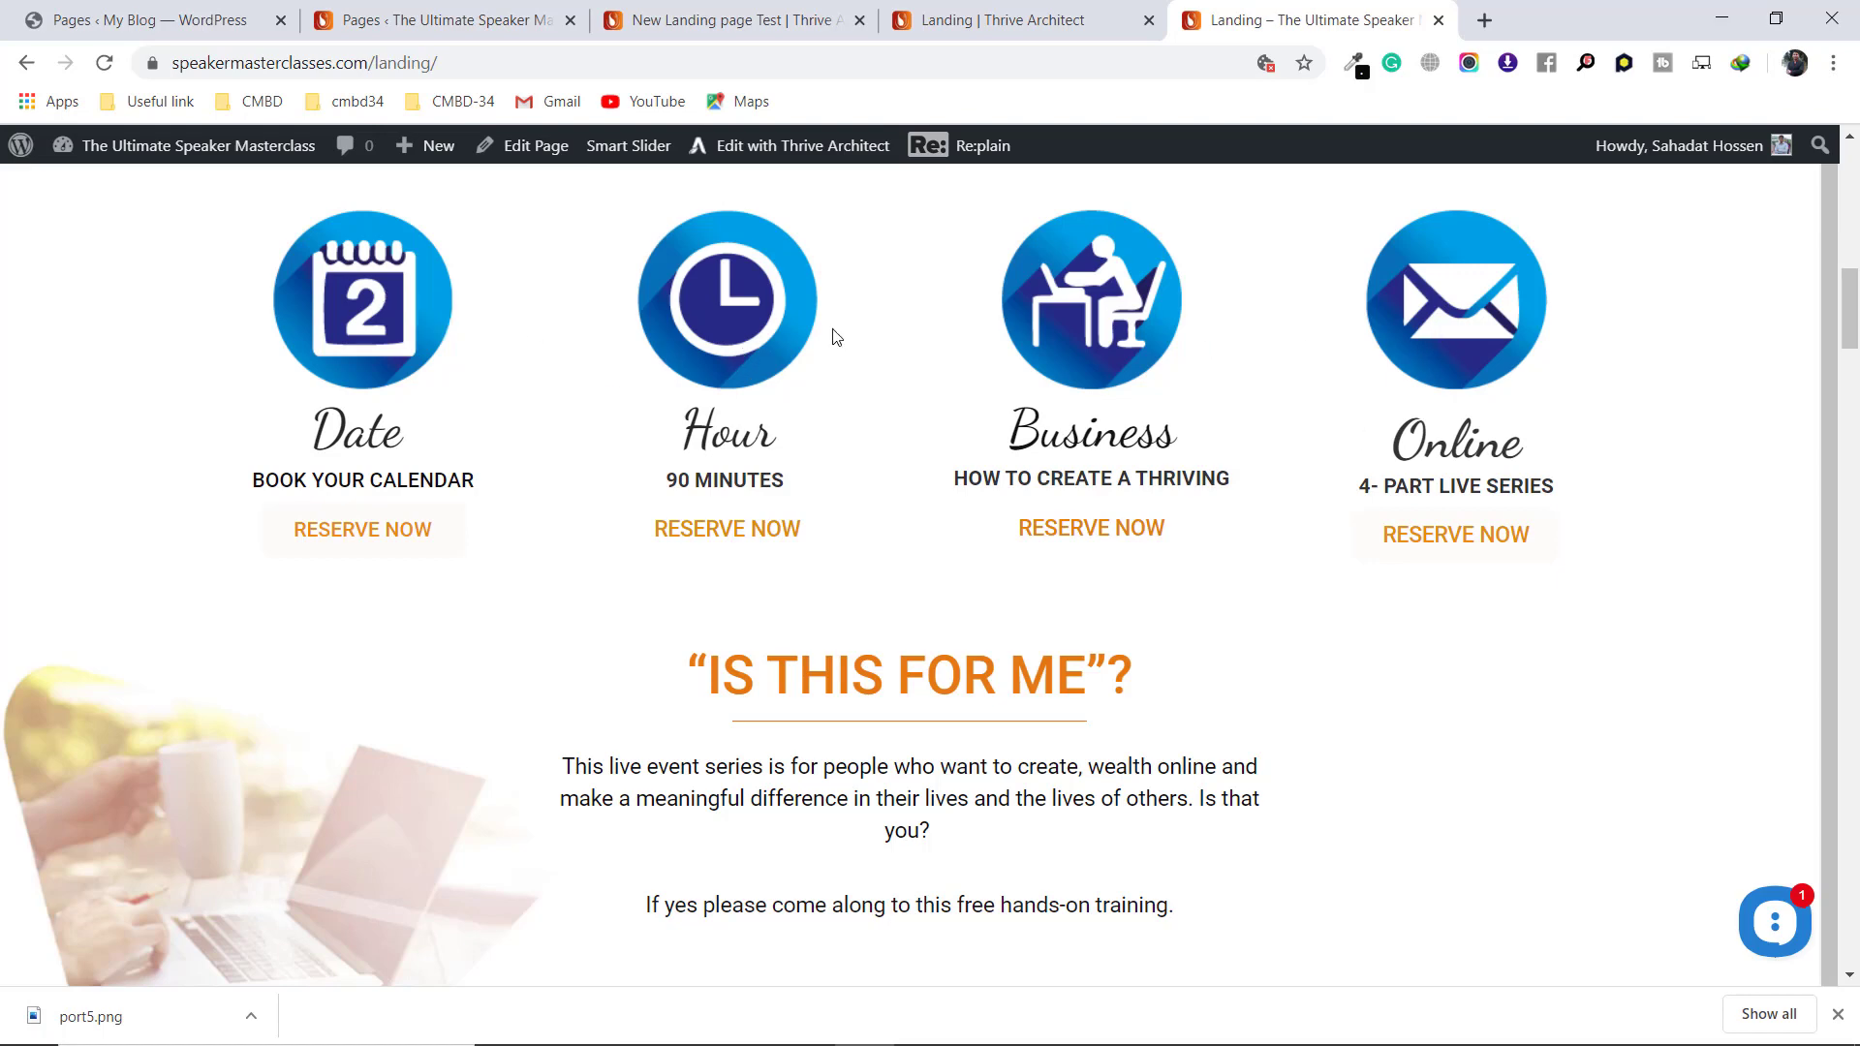
pyautogui.click(701, 10)
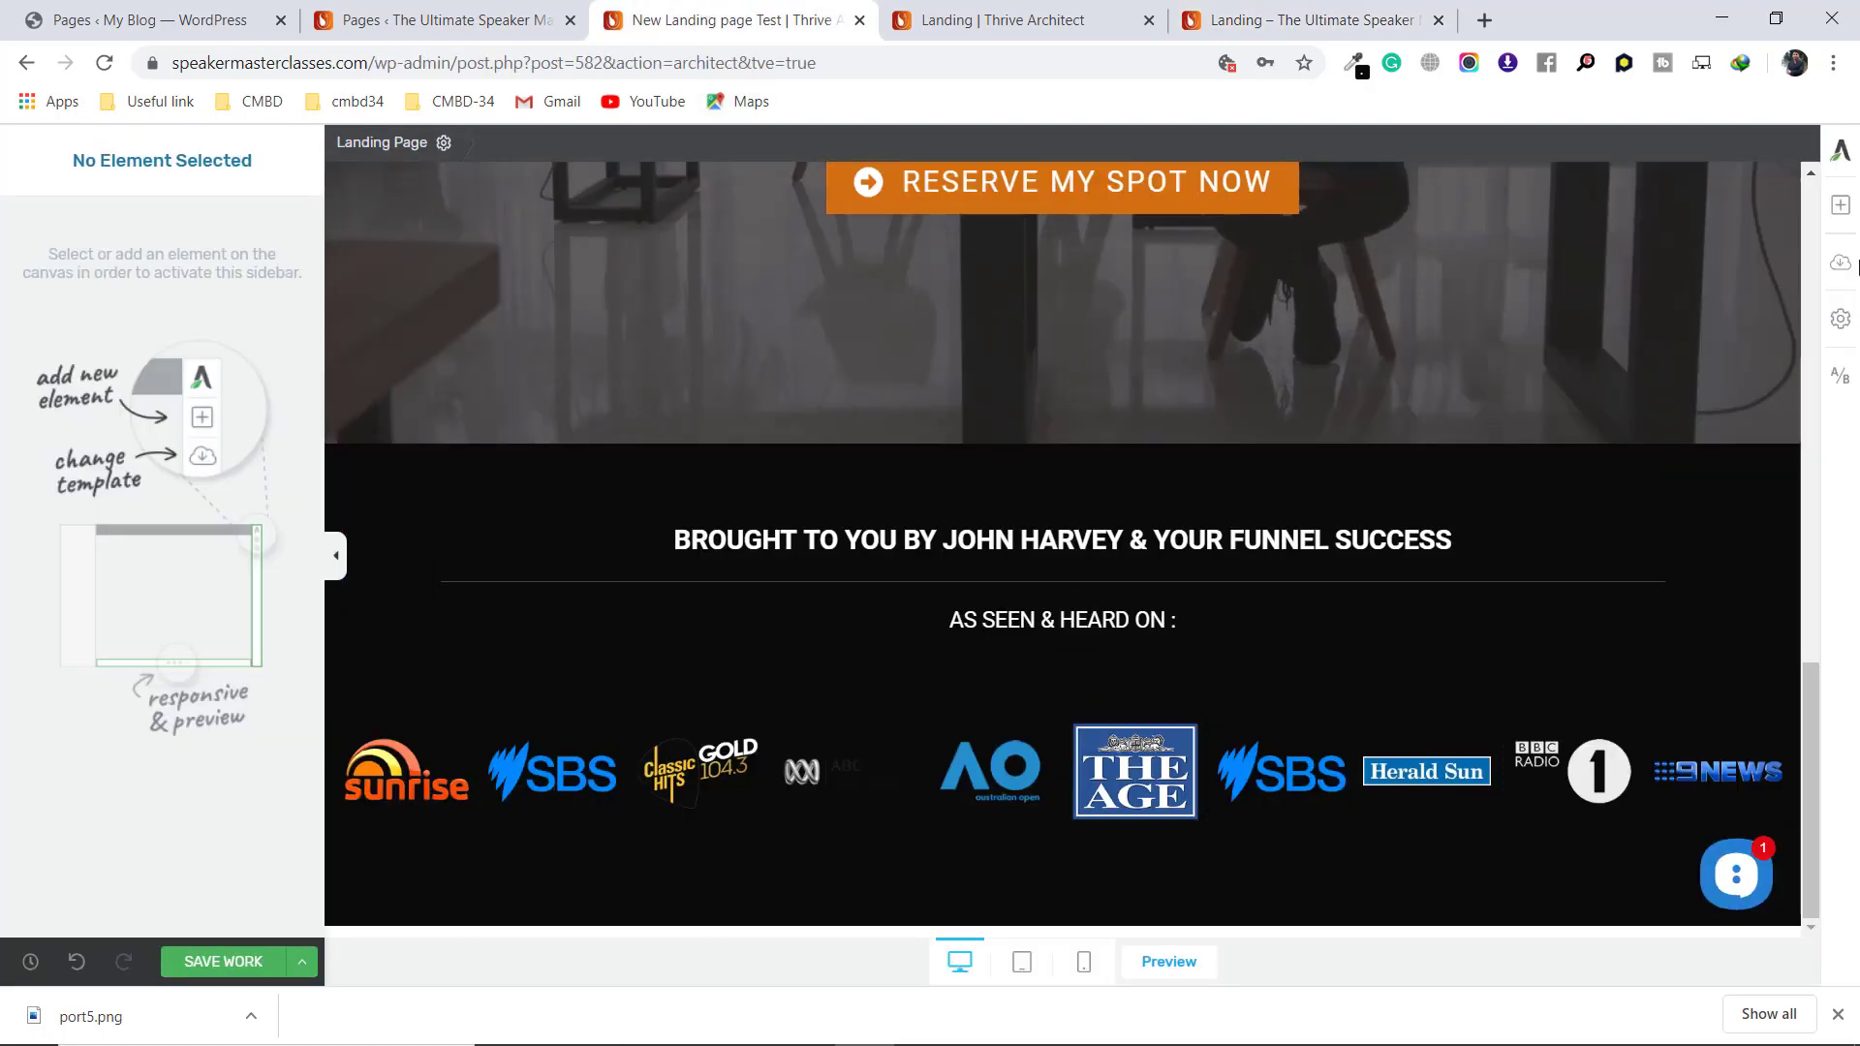
pyautogui.click(1841, 204)
pyautogui.click(1756, 476)
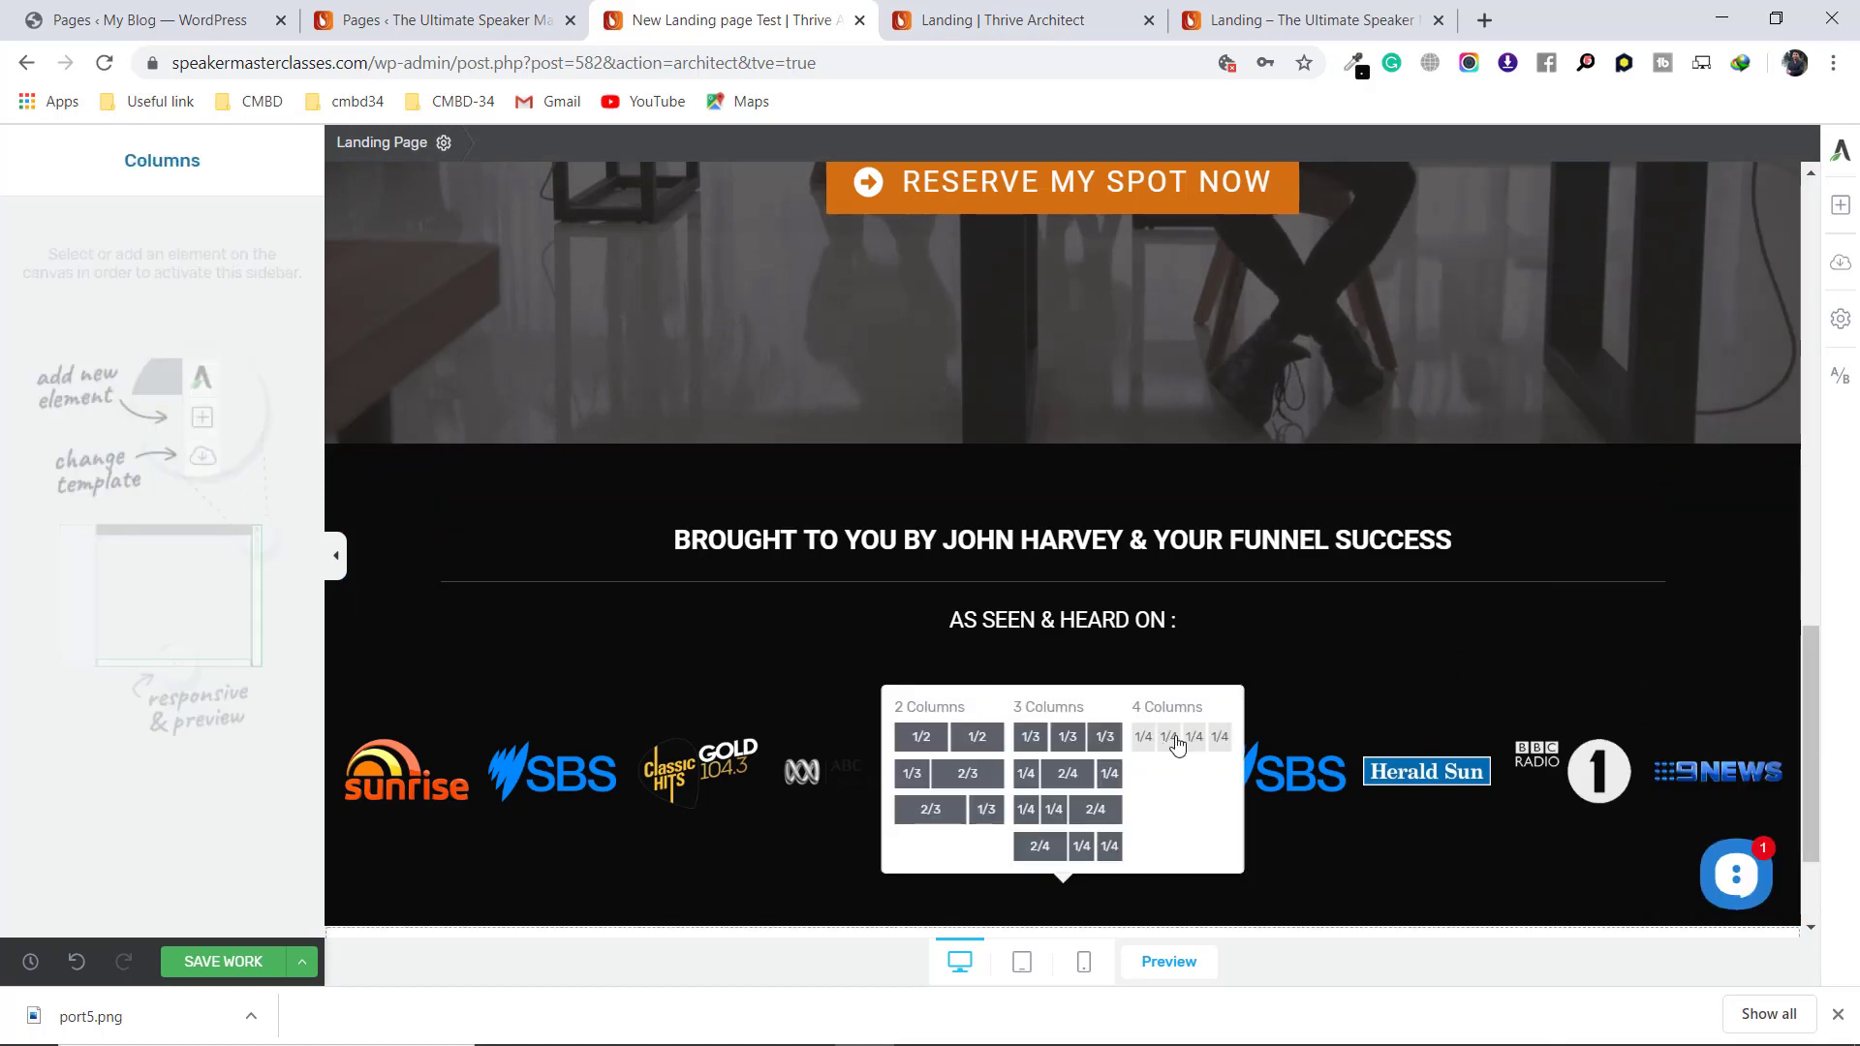
pyautogui.click(1172, 739)
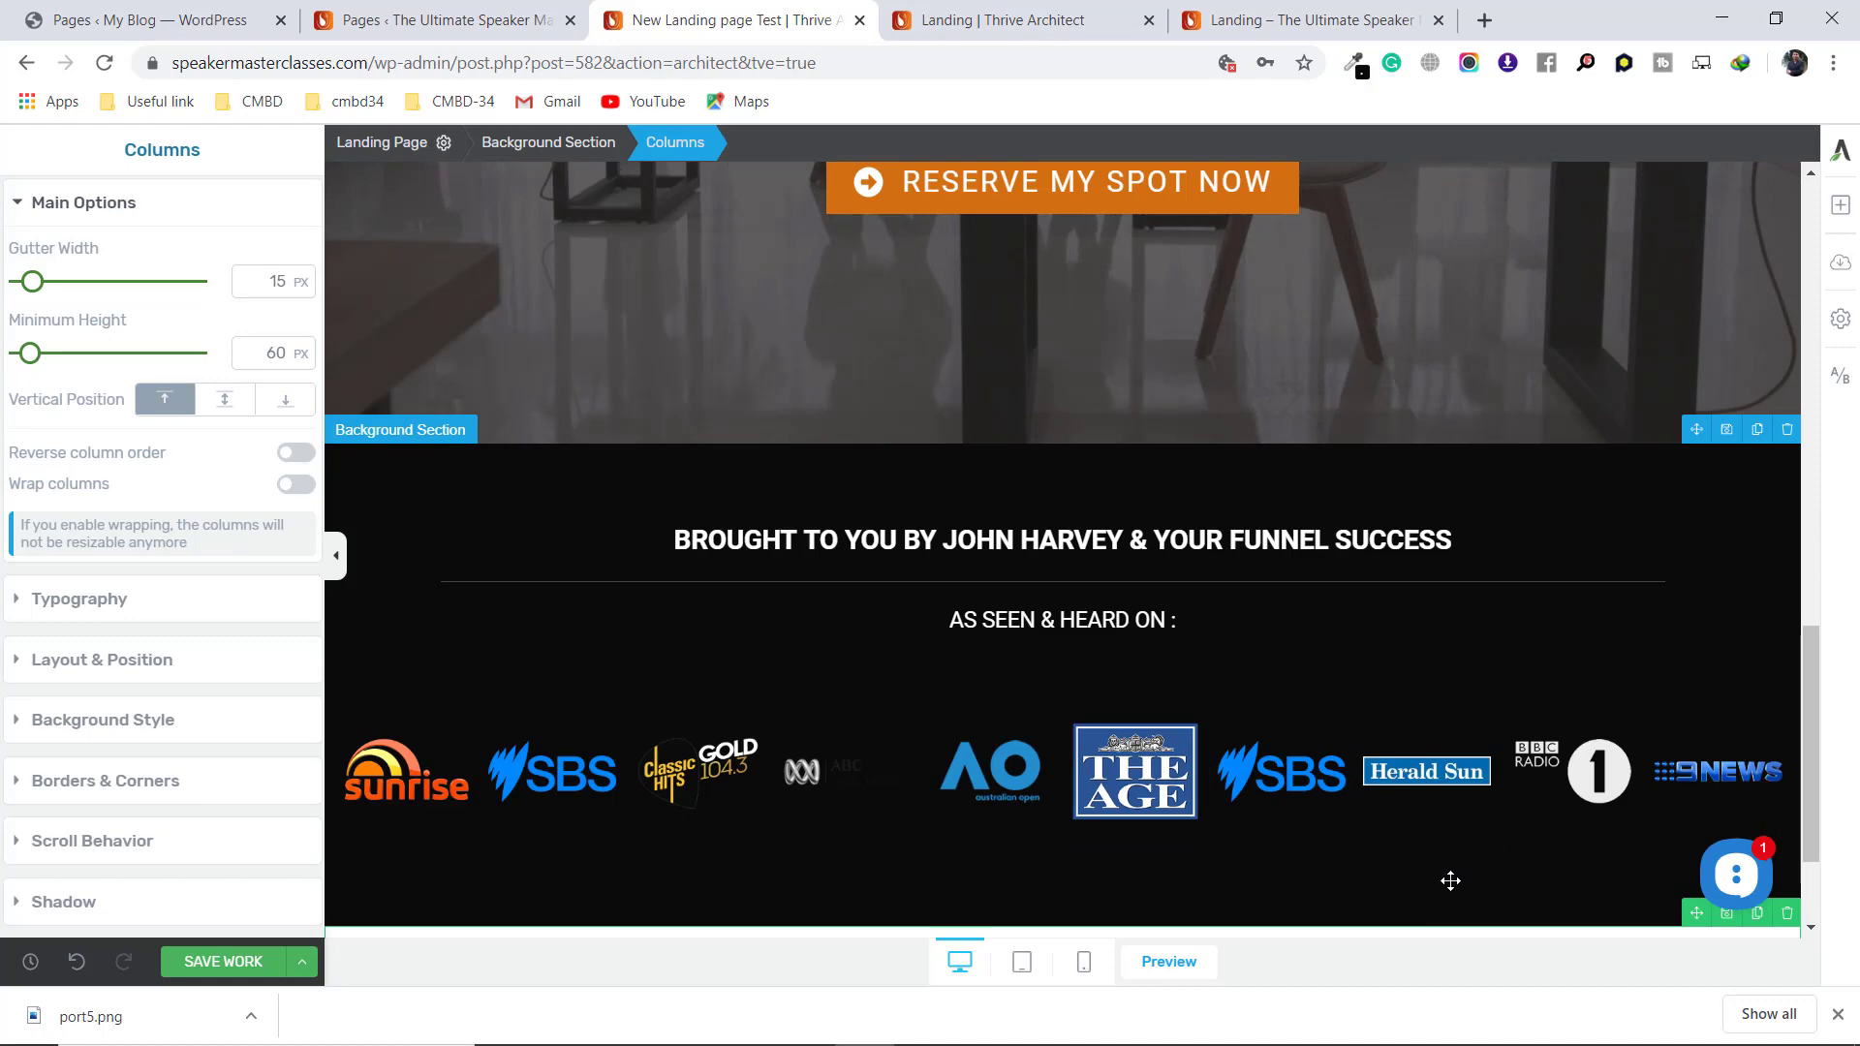
# Set the vertical position to centre for the new four-column layout and for its background section
pyautogui.scroll(-2, 1444, 843)
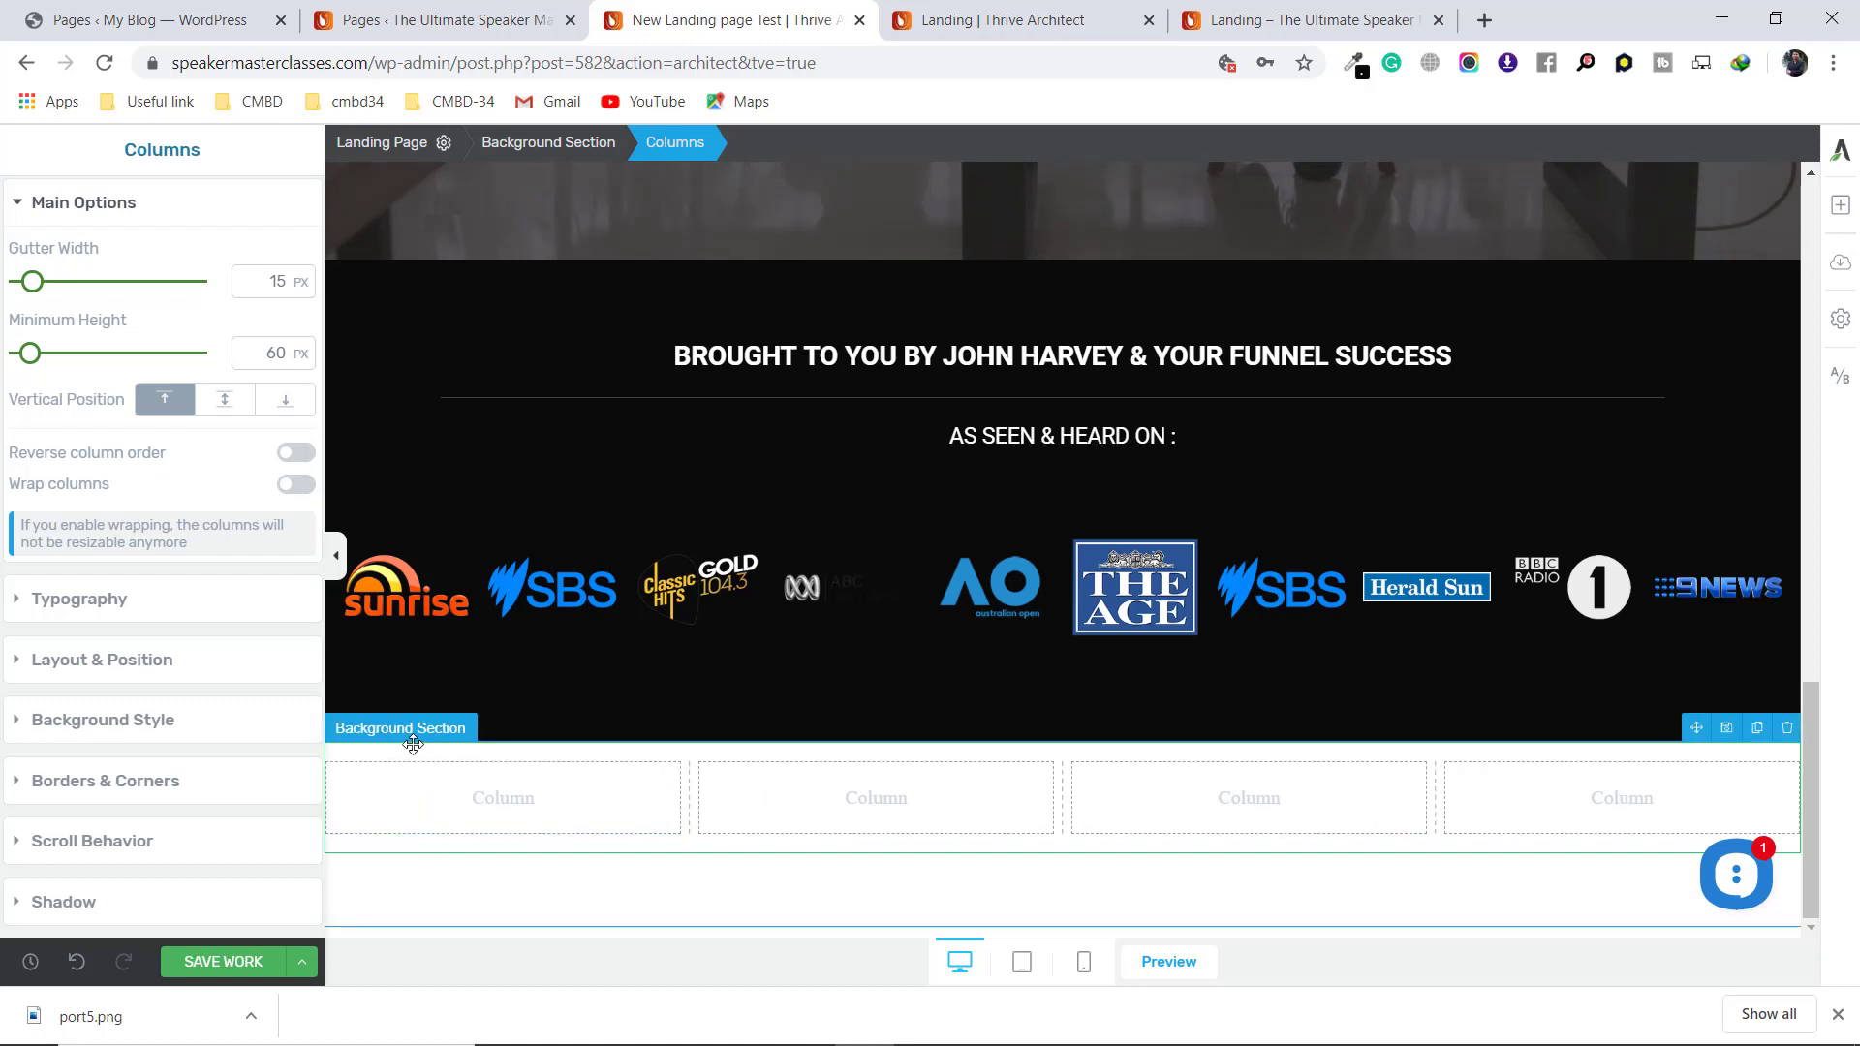
pyautogui.click(225, 401)
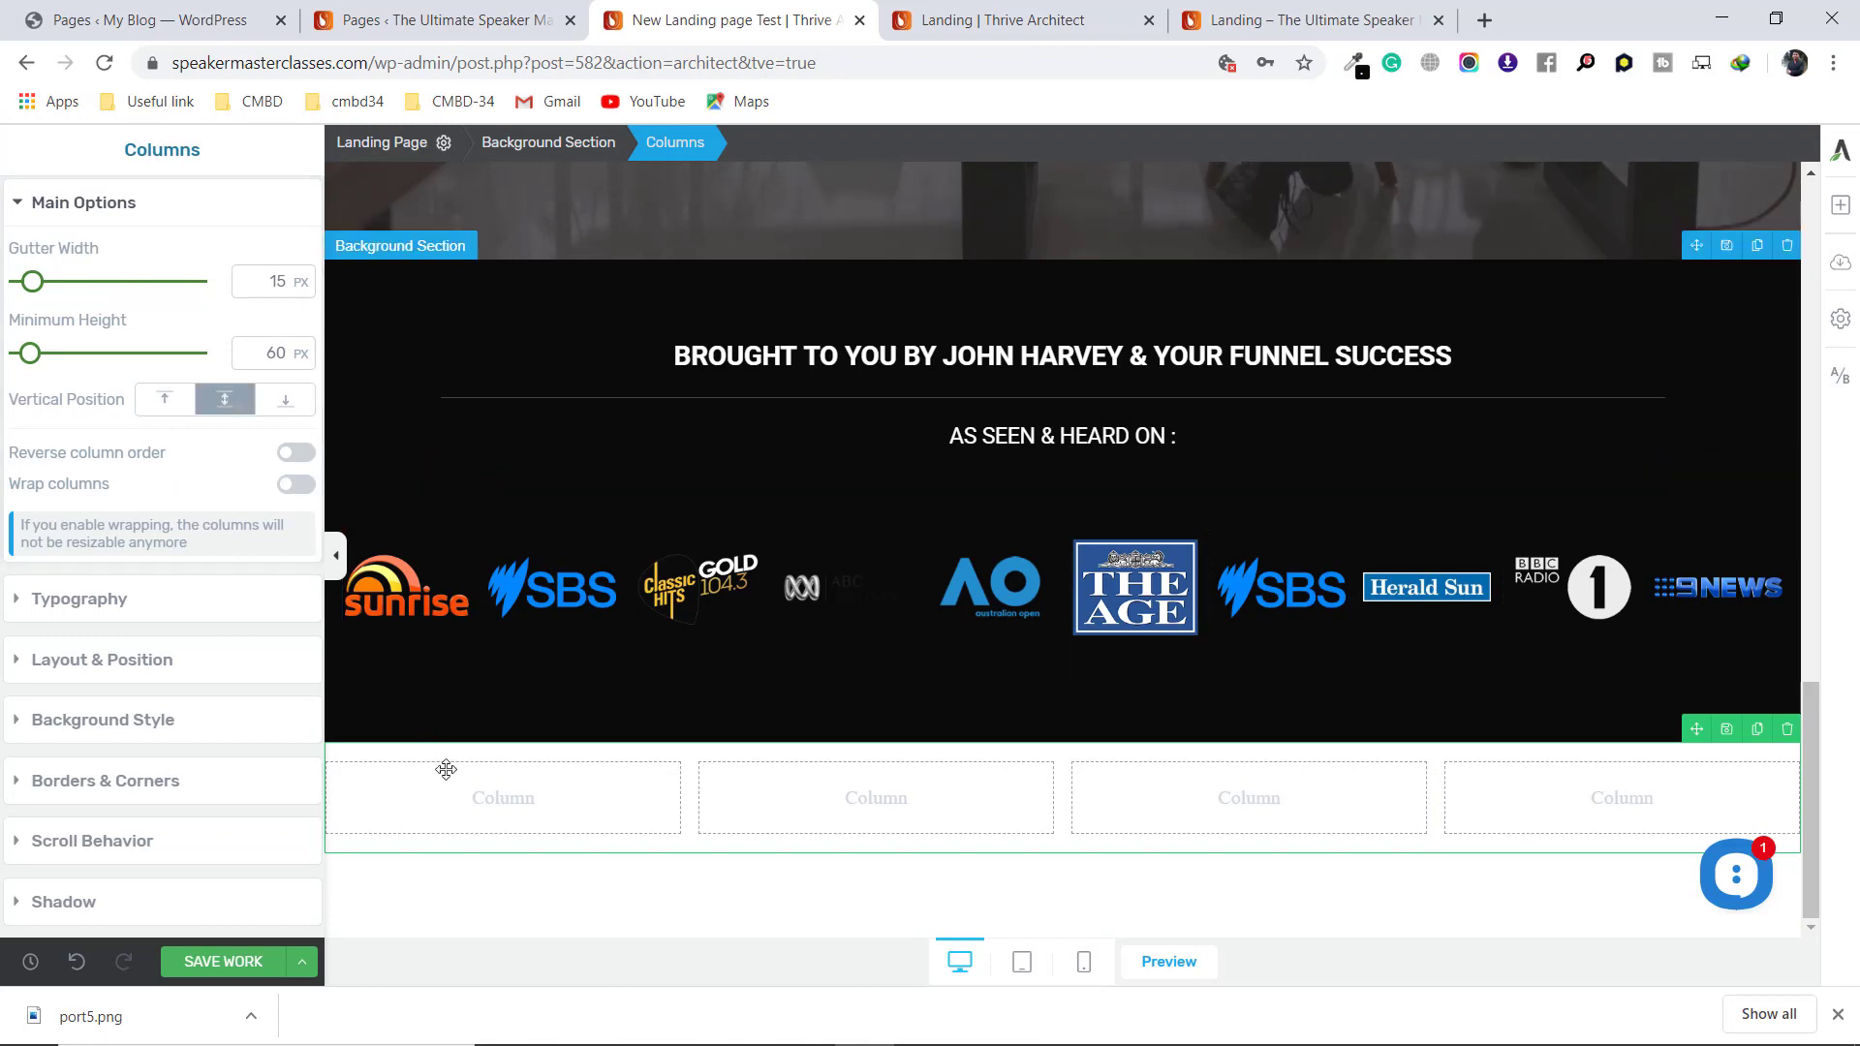
pyautogui.click(469, 869)
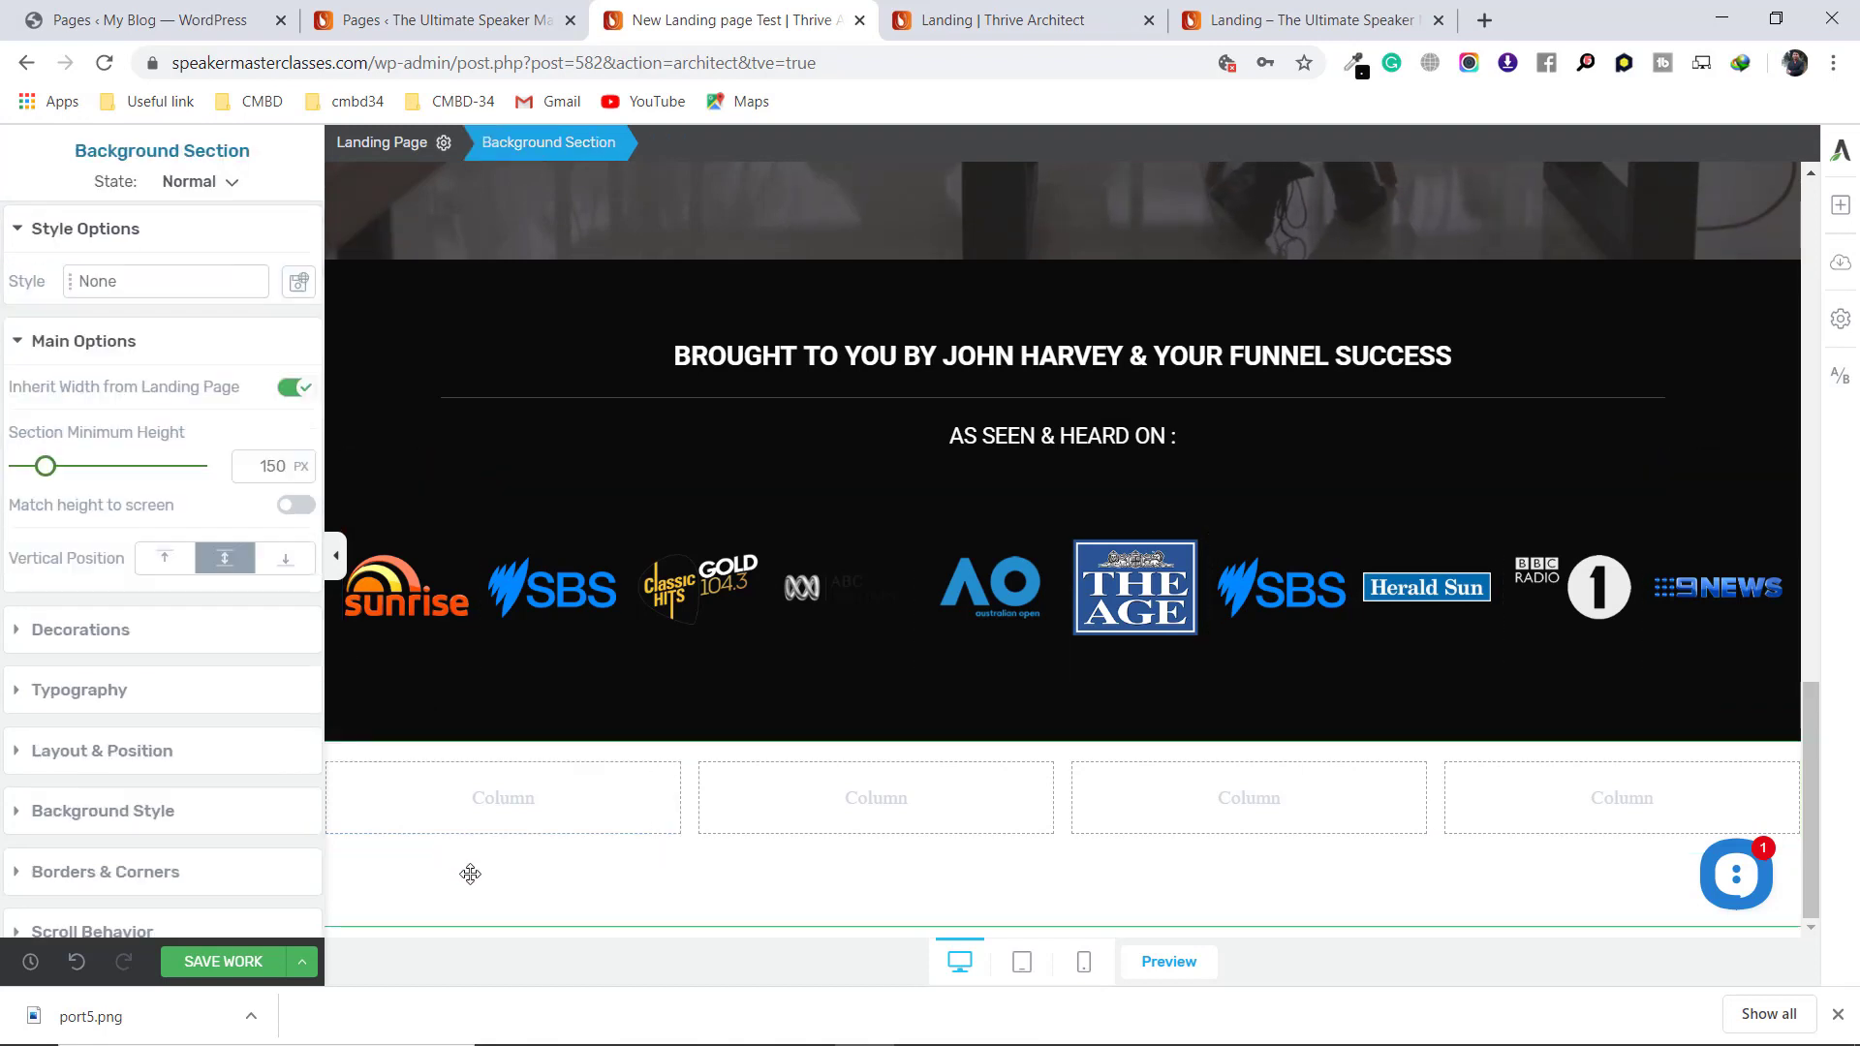
pyautogui.click(225, 558)
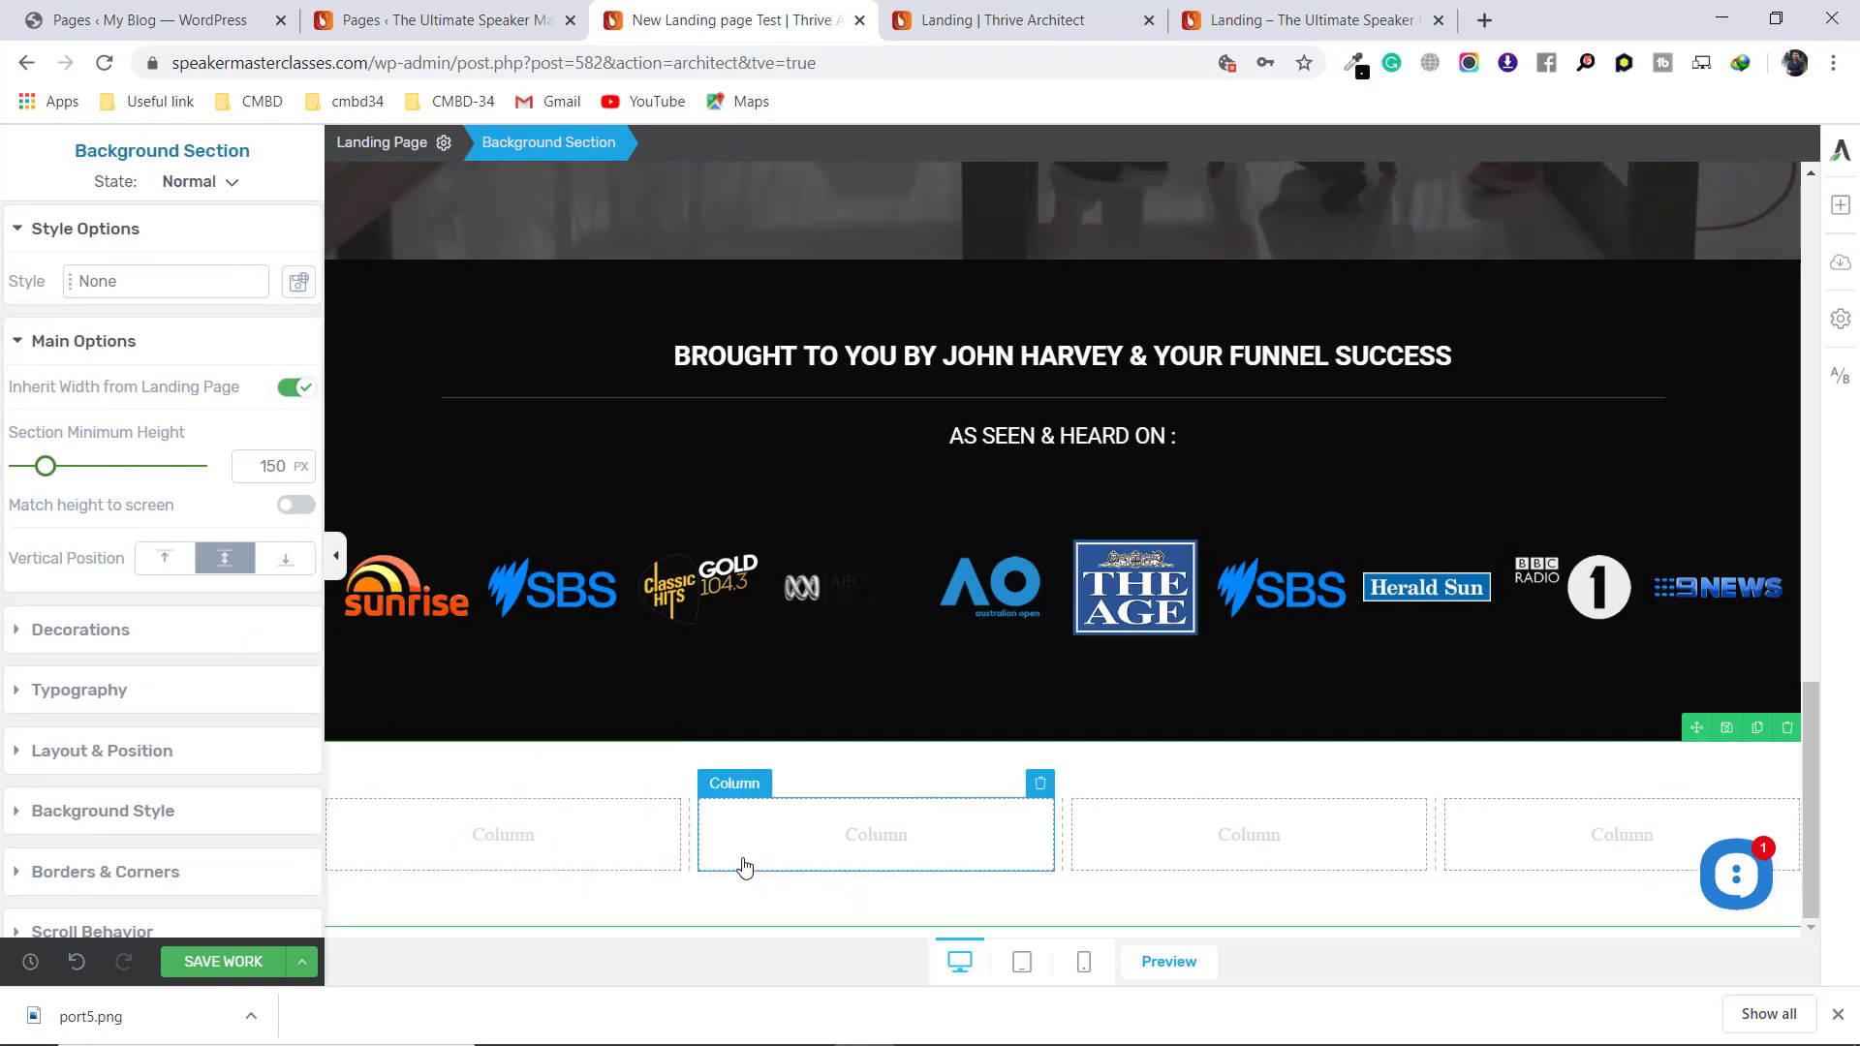
# Add an image element to the first column and insert the blue calendar icon from the media library
pyautogui.click(1250, 29)
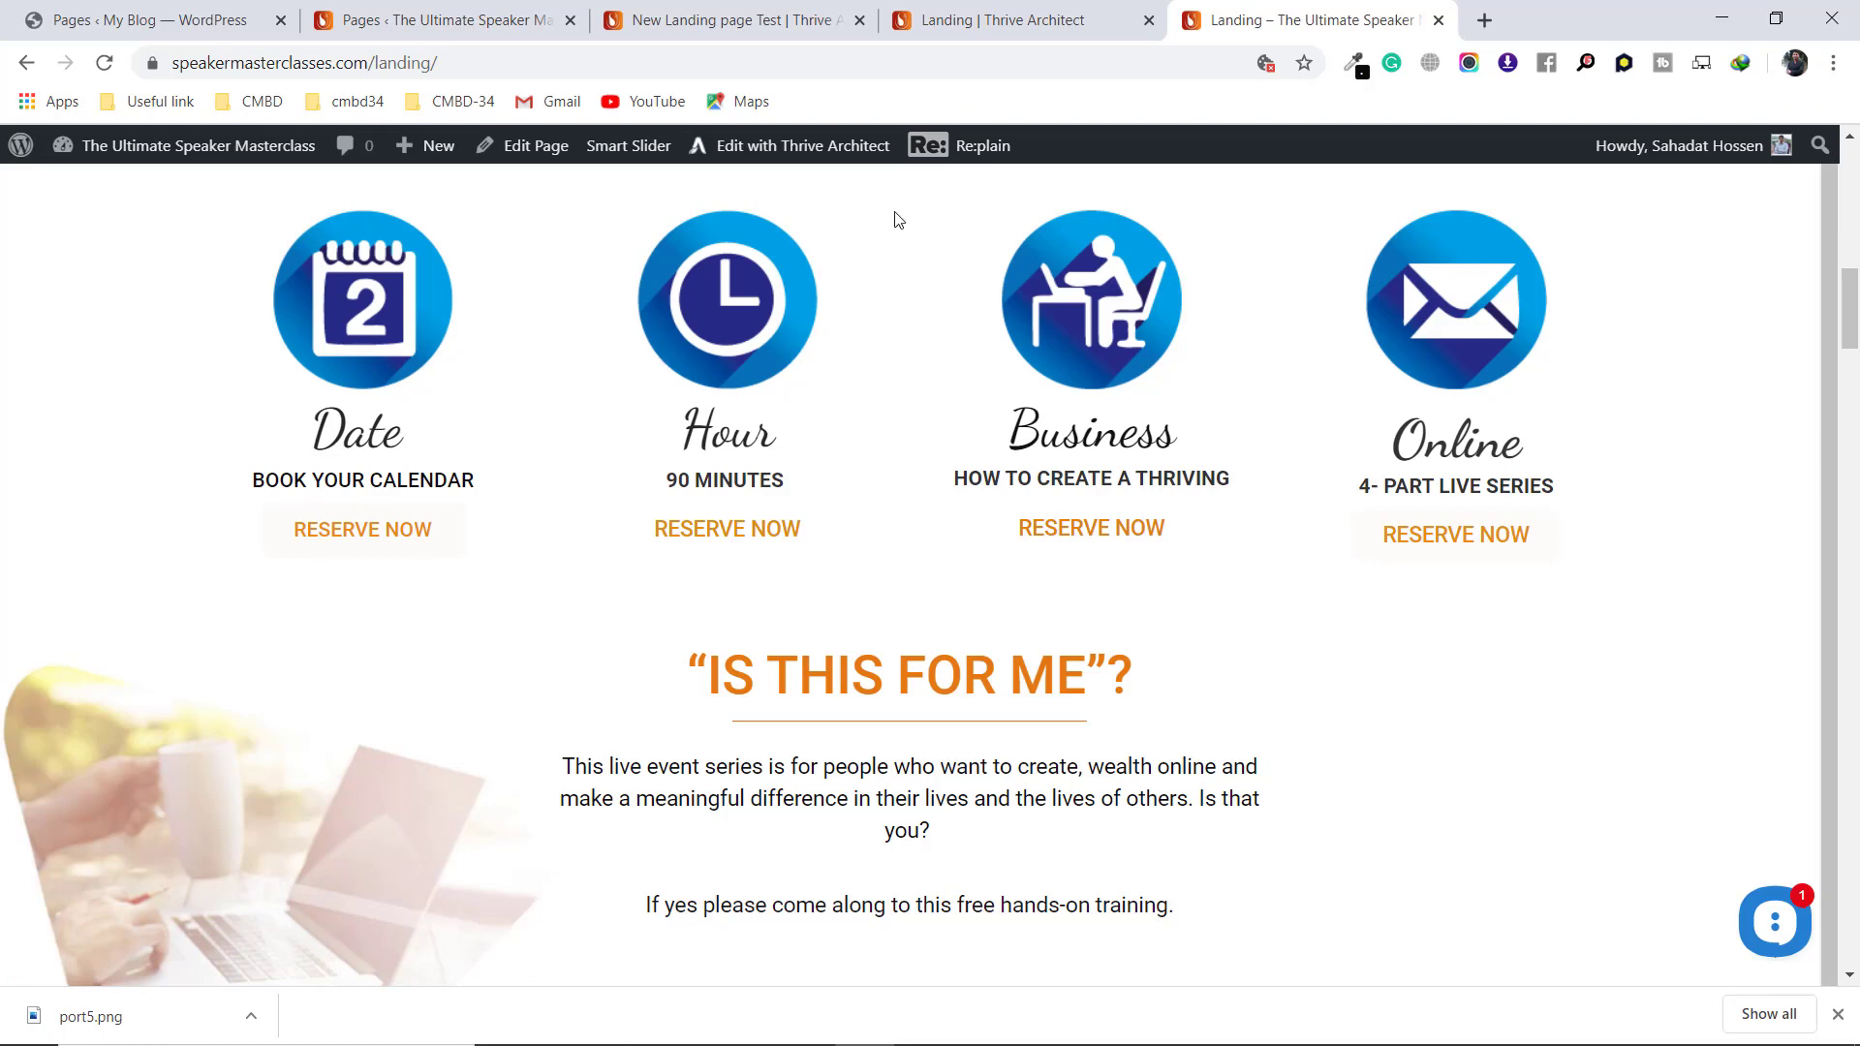
pyautogui.click(688, 18)
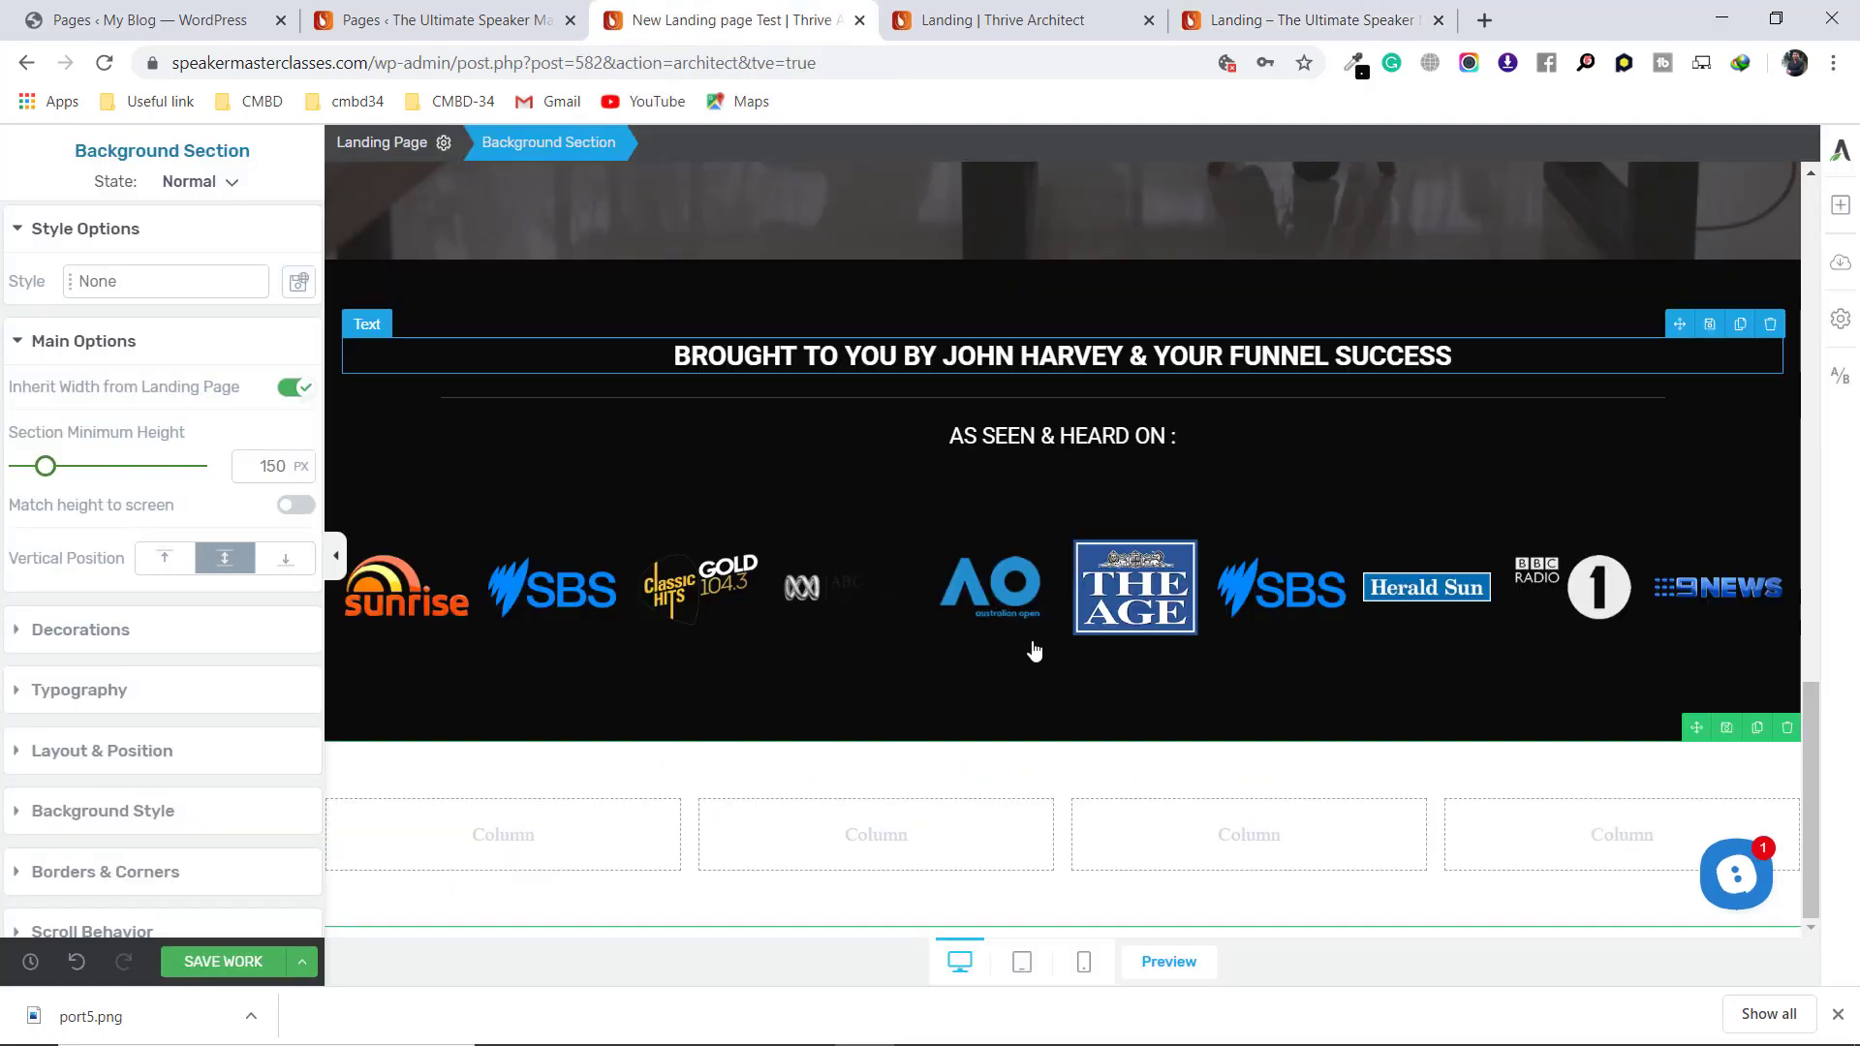
pyautogui.click(1840, 205)
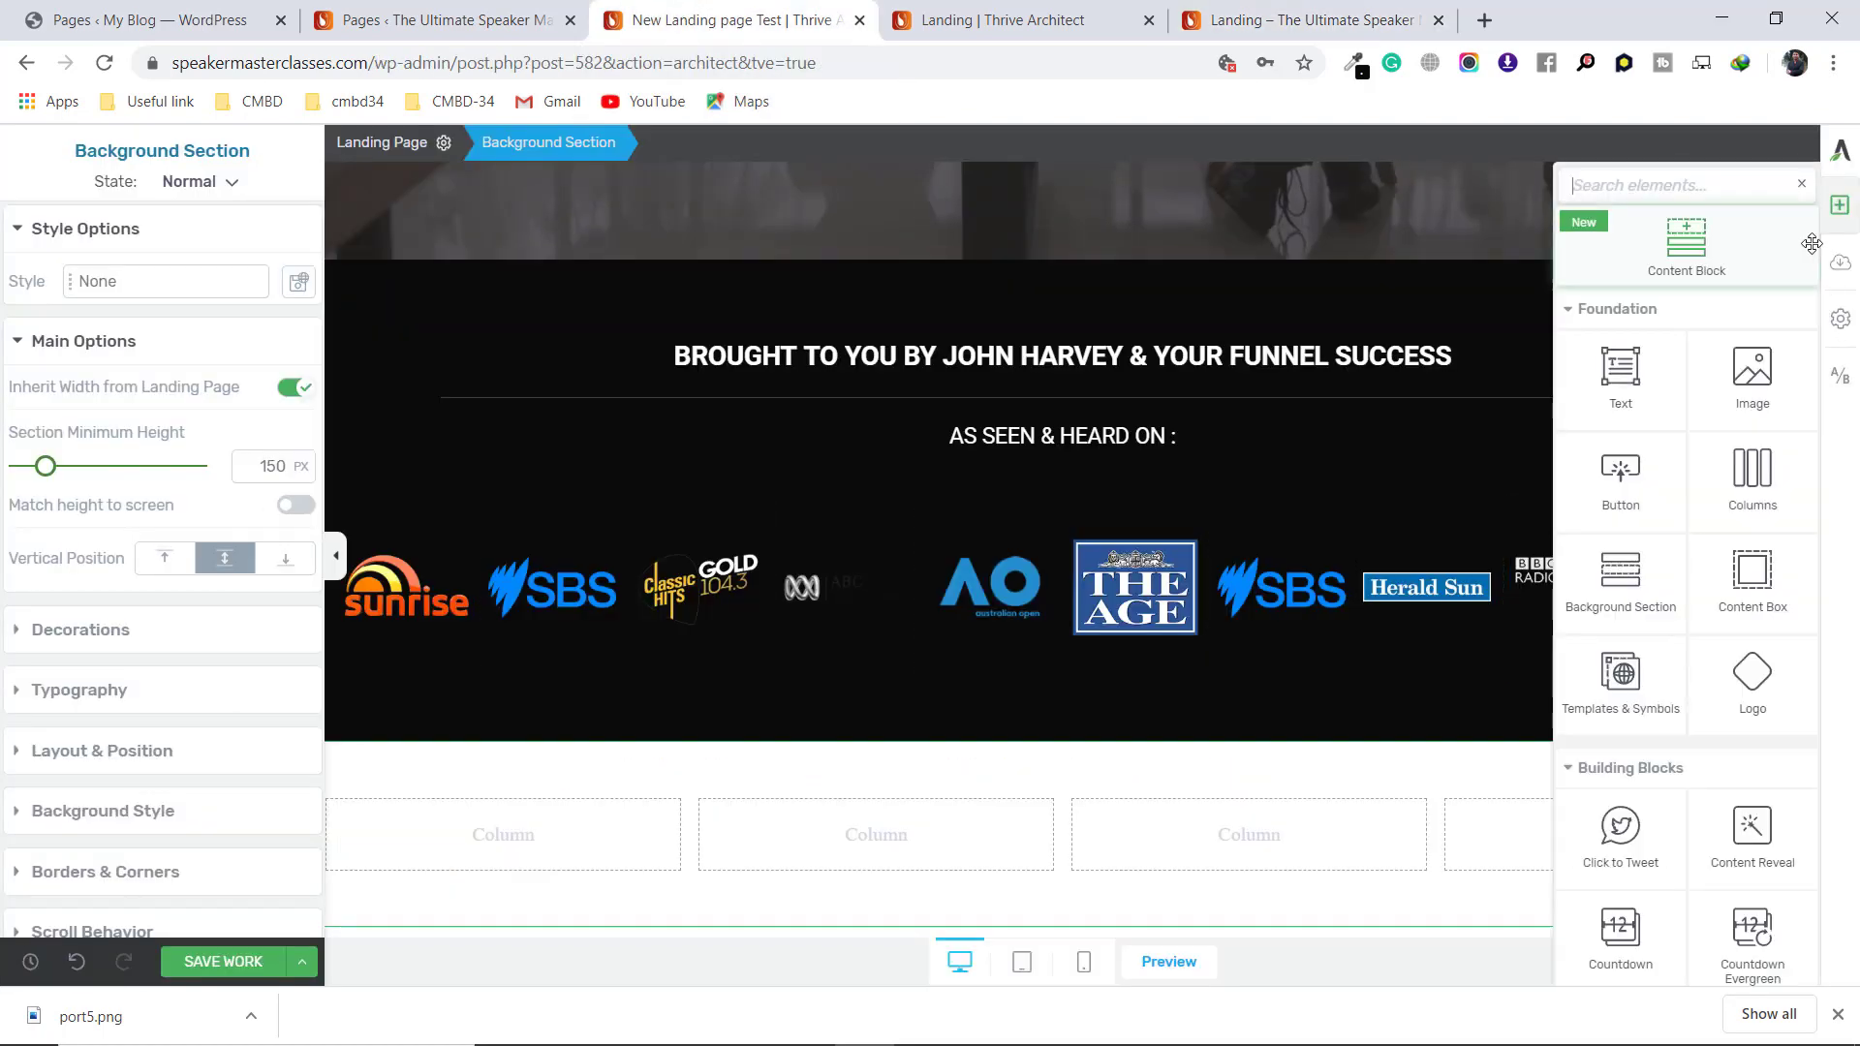
pyautogui.moveTo(1752, 373); pyautogui.dragTo(502, 839)
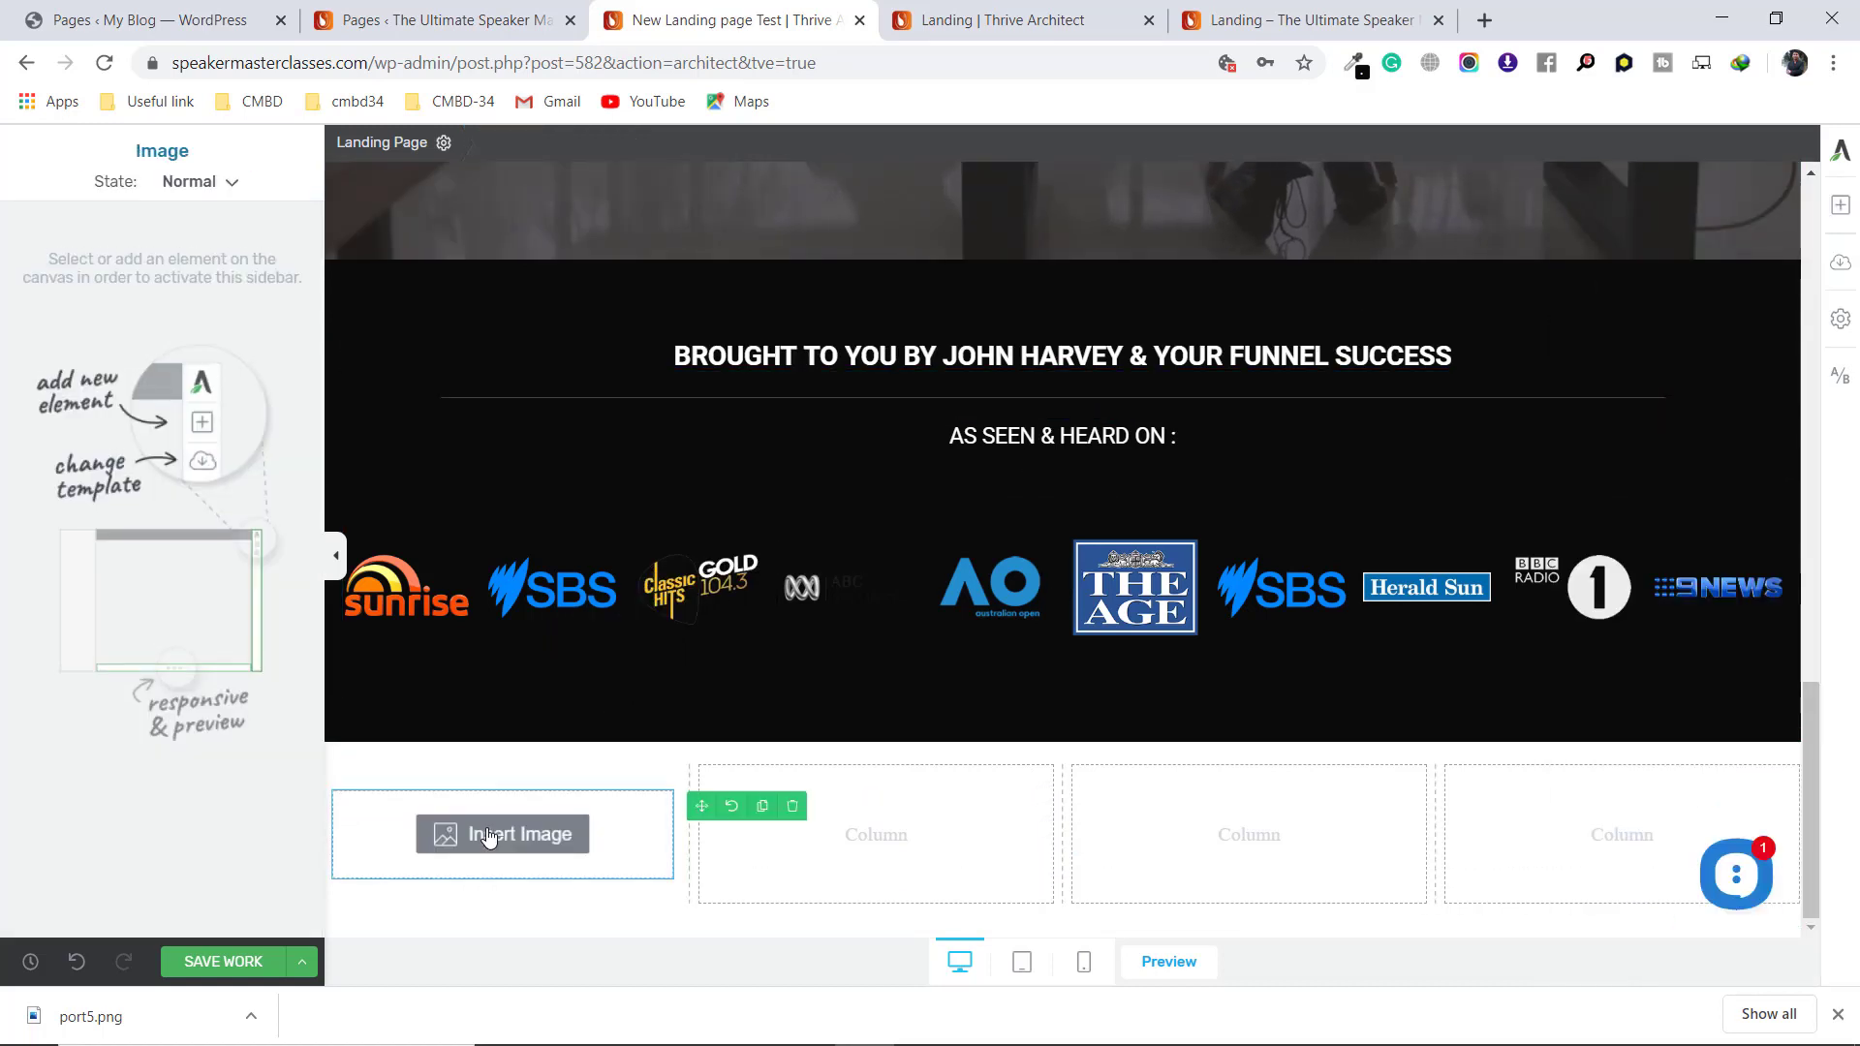
pyautogui.click(490, 835)
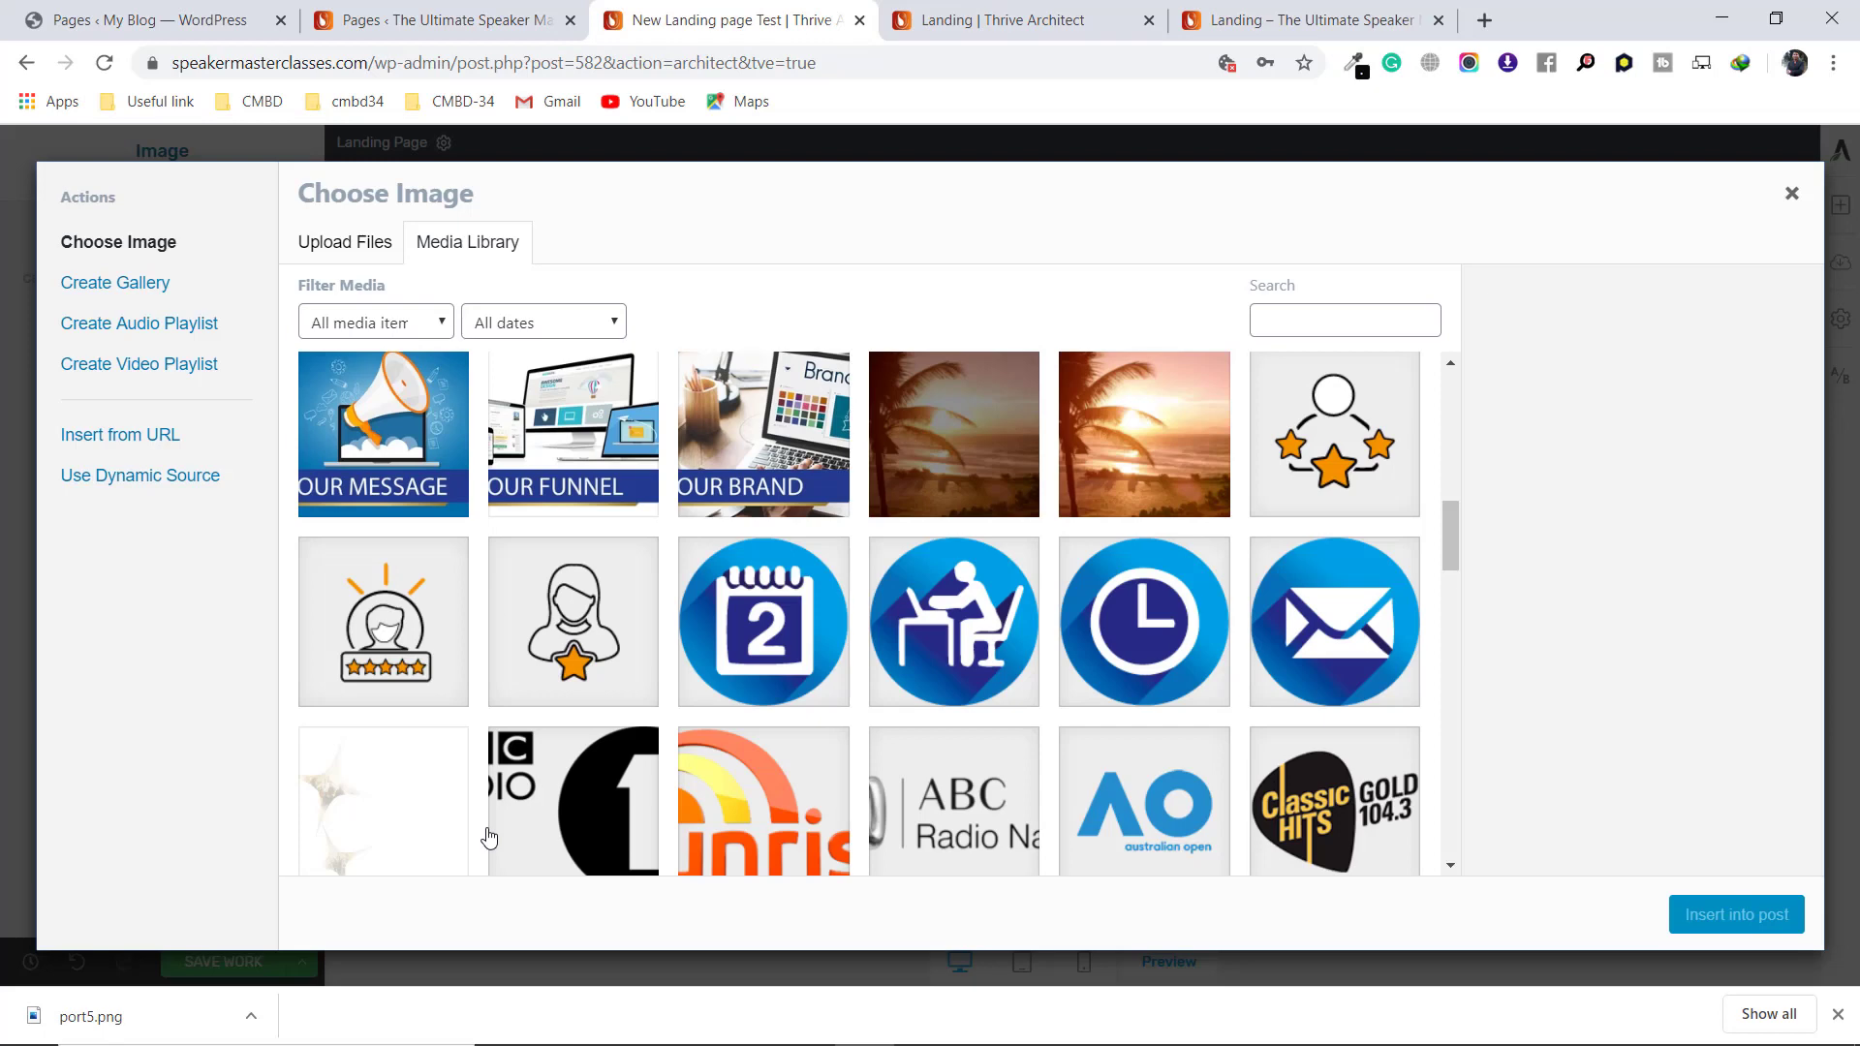
pyautogui.click(755, 601)
pyautogui.click(1715, 910)
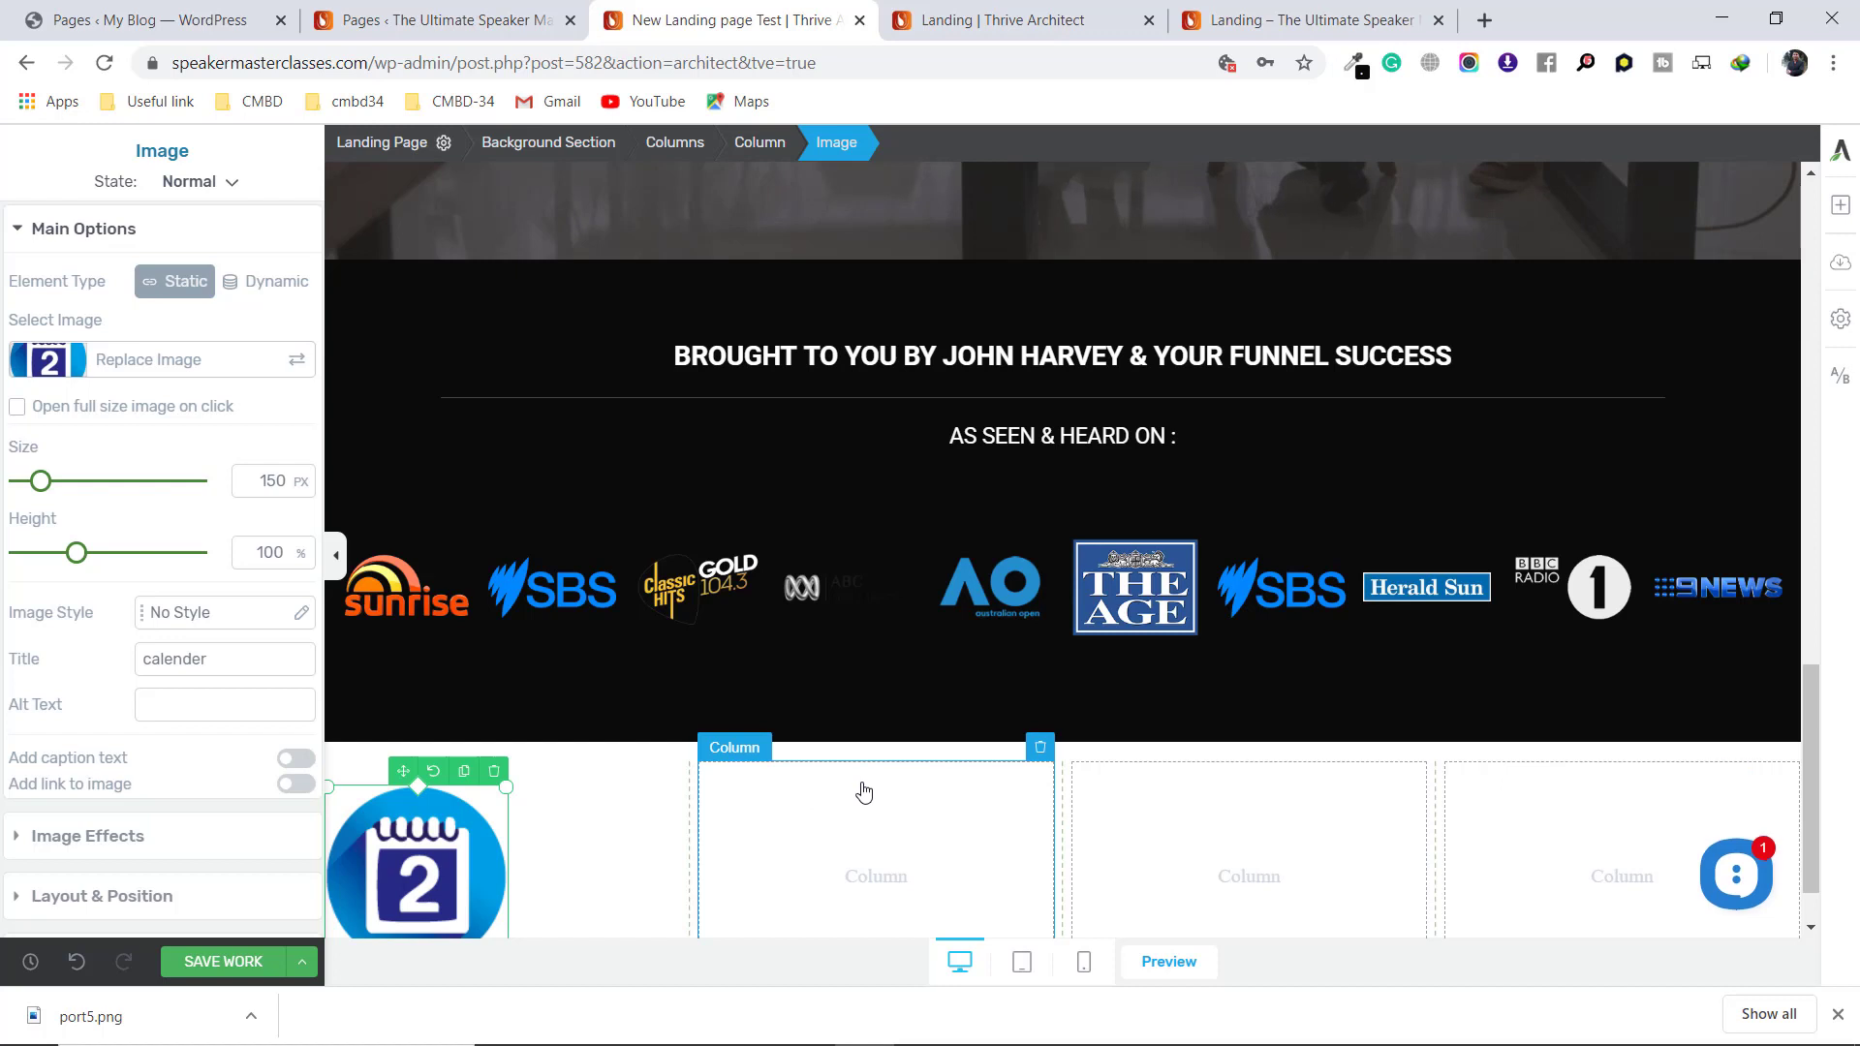
# Align the calendar image to the centre of the first column
pyautogui.scroll(-1, 859, 788)
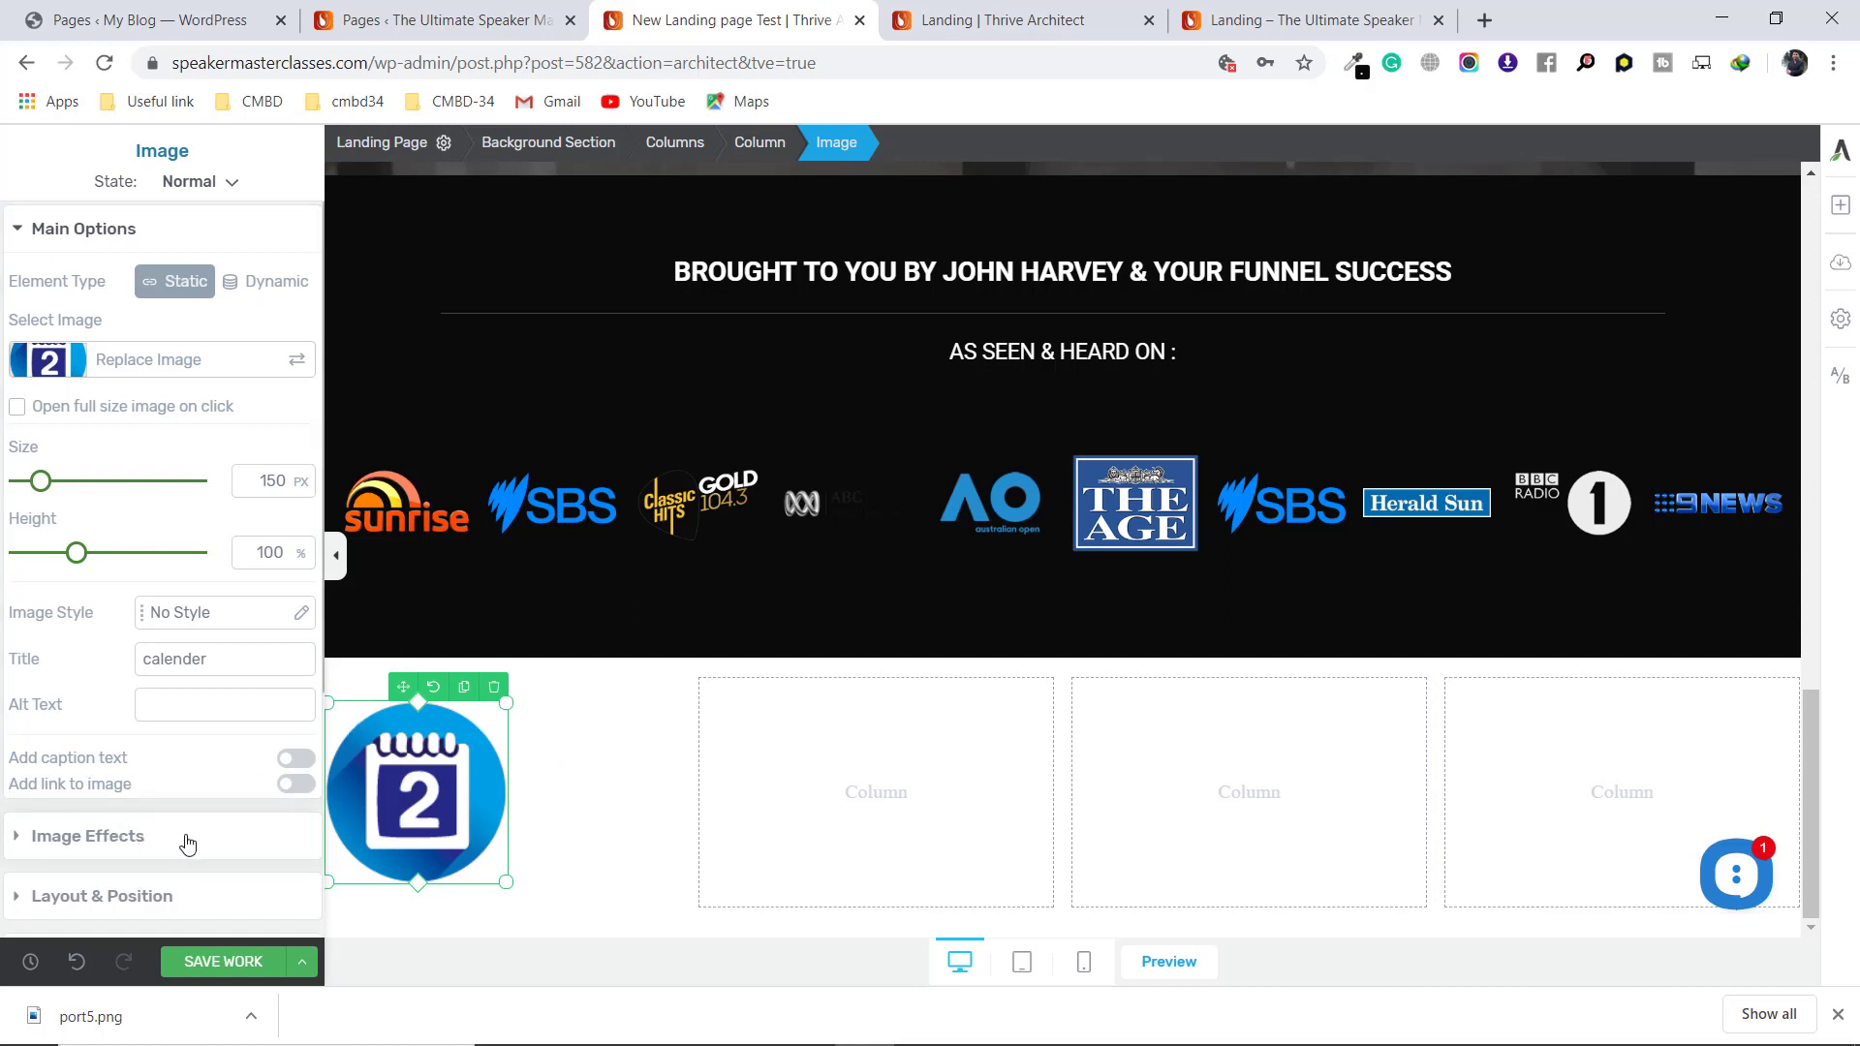
pyautogui.scroll(-1, 189, 839)
pyautogui.click(193, 783)
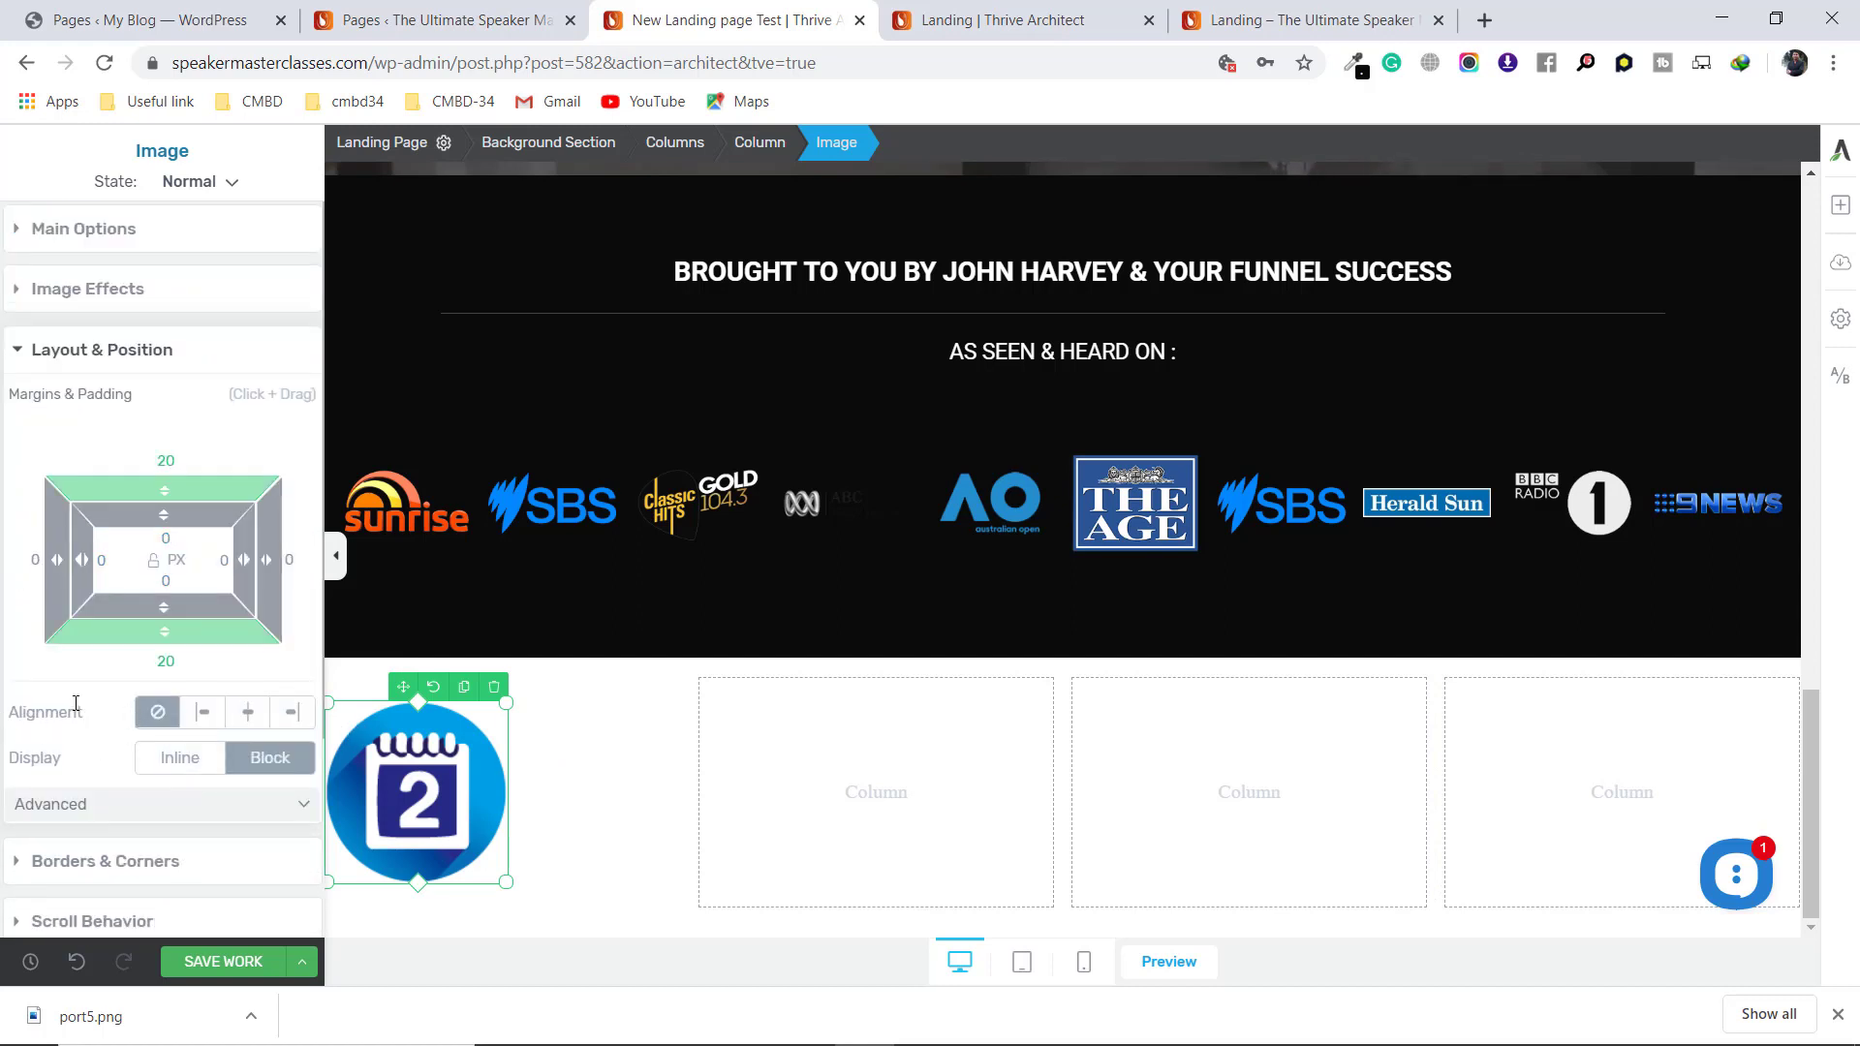
pyautogui.click(243, 717)
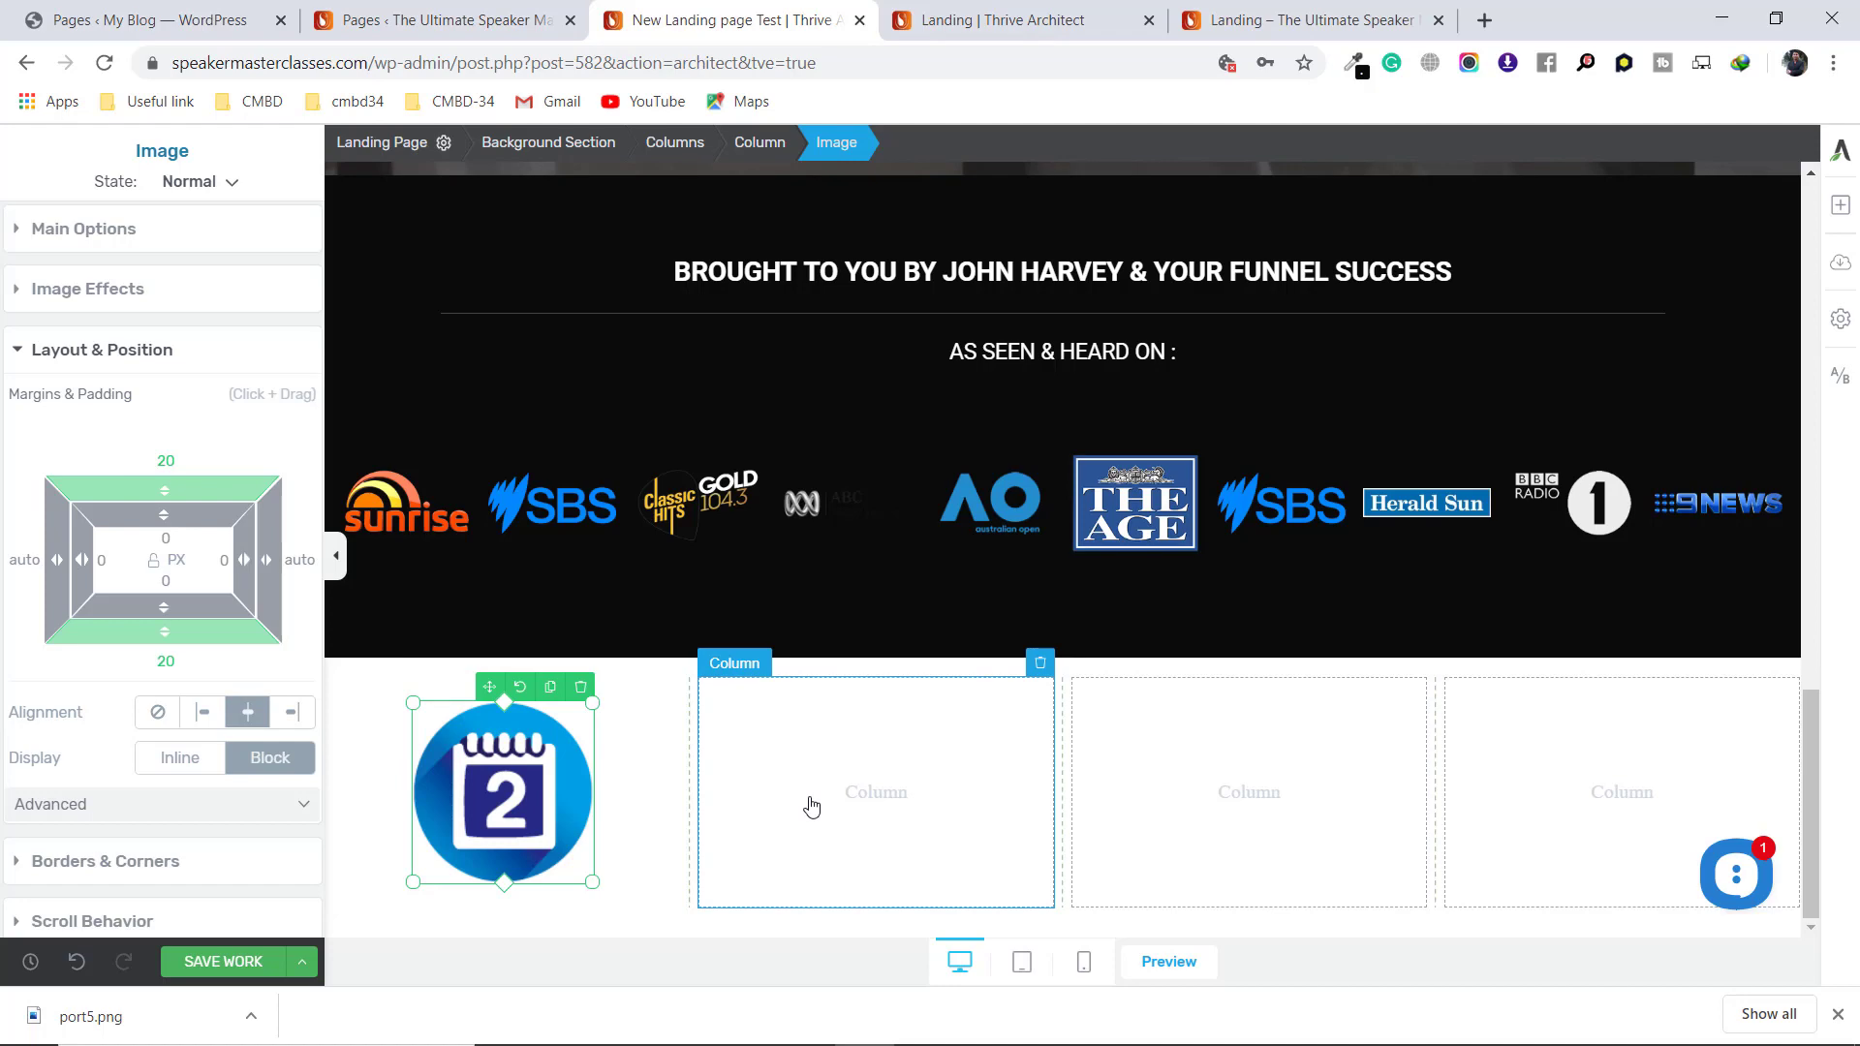
# Add a text element reading "Date" below the calendar image and centre-align it in the column
pyautogui.click(1303, 19)
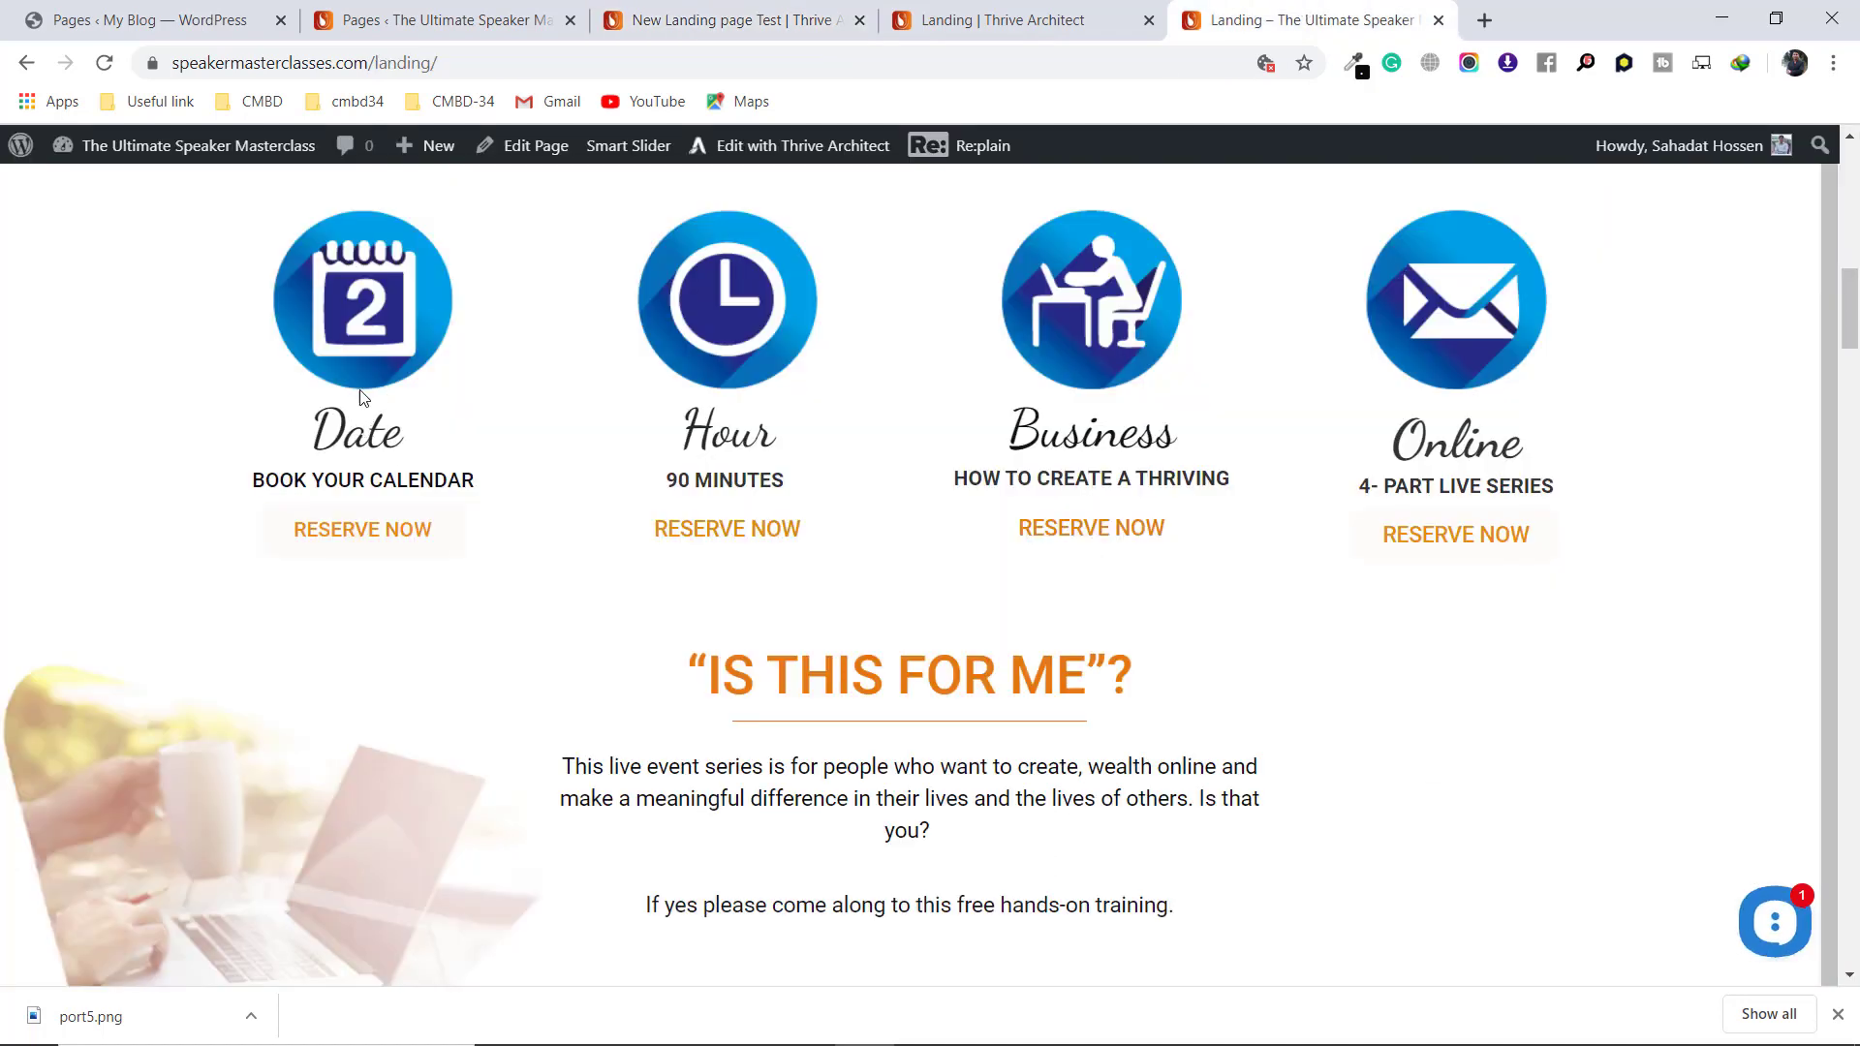
pyautogui.click(596, 16)
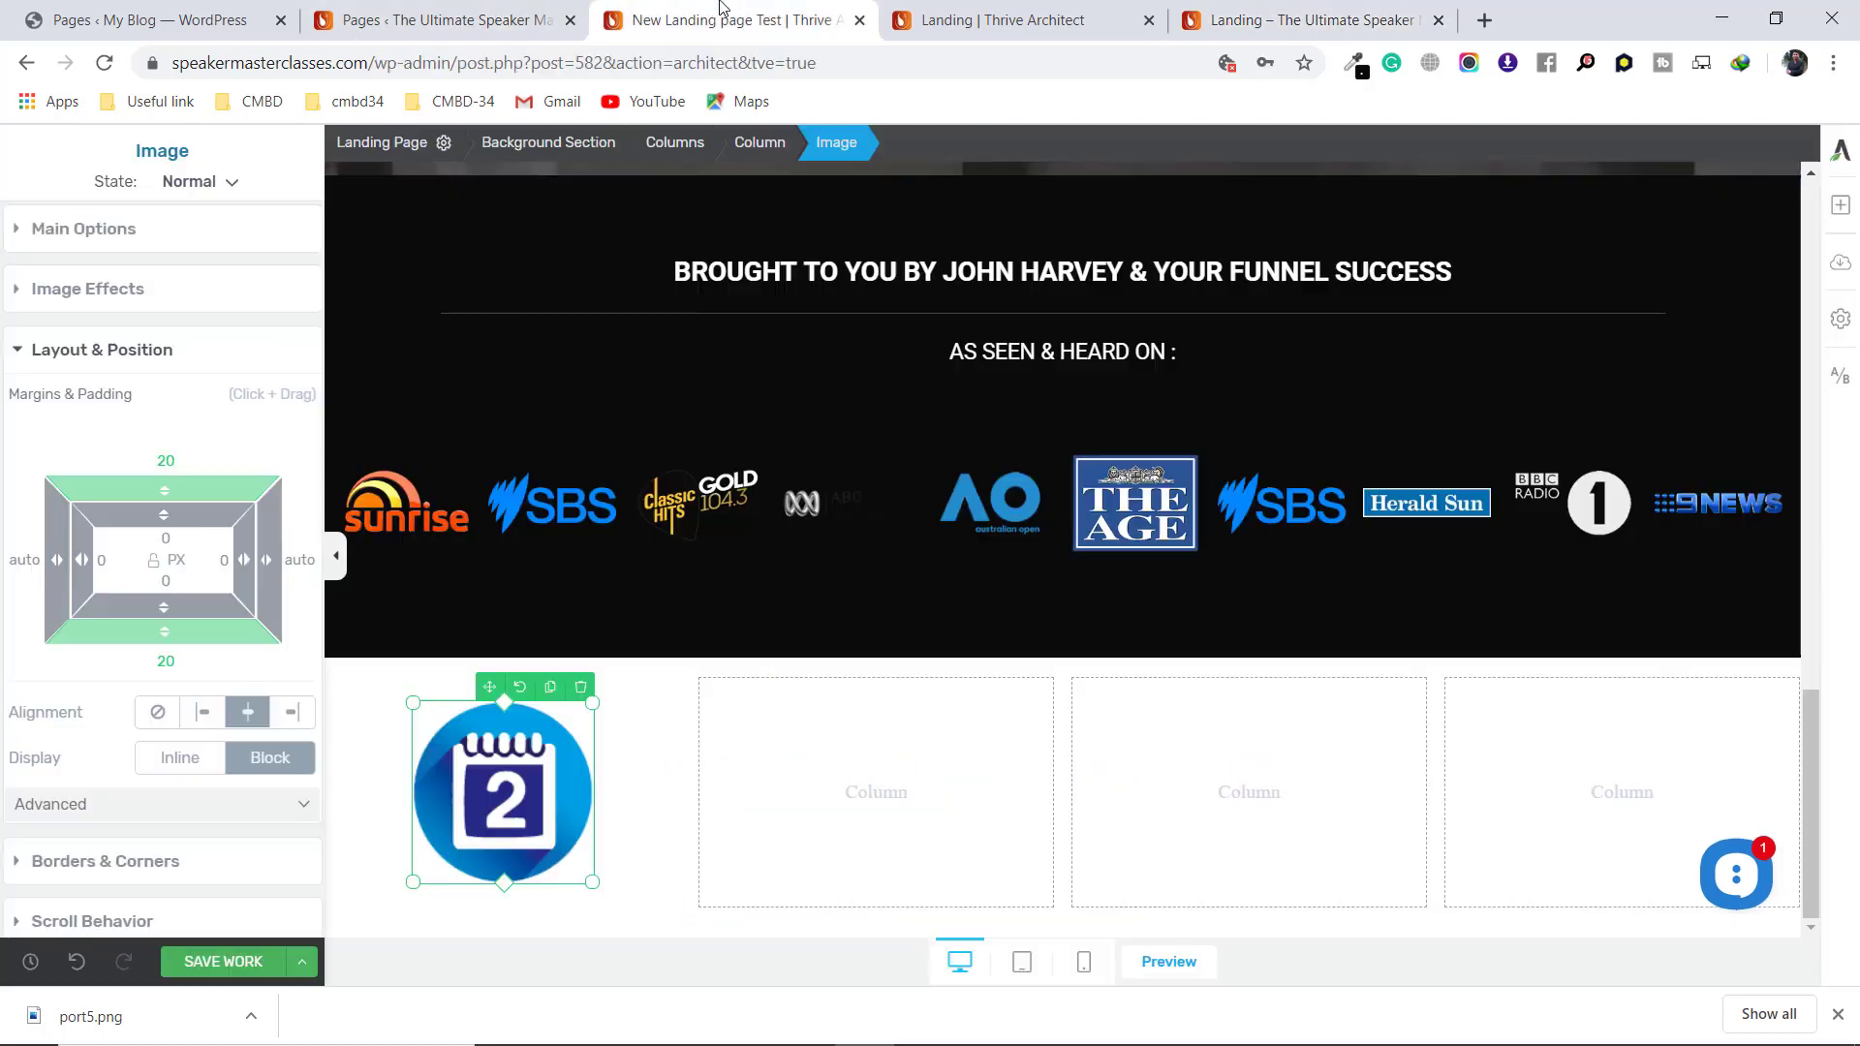
pyautogui.click(1844, 208)
pyautogui.moveTo(1590, 366); pyautogui.dragTo(501, 876)
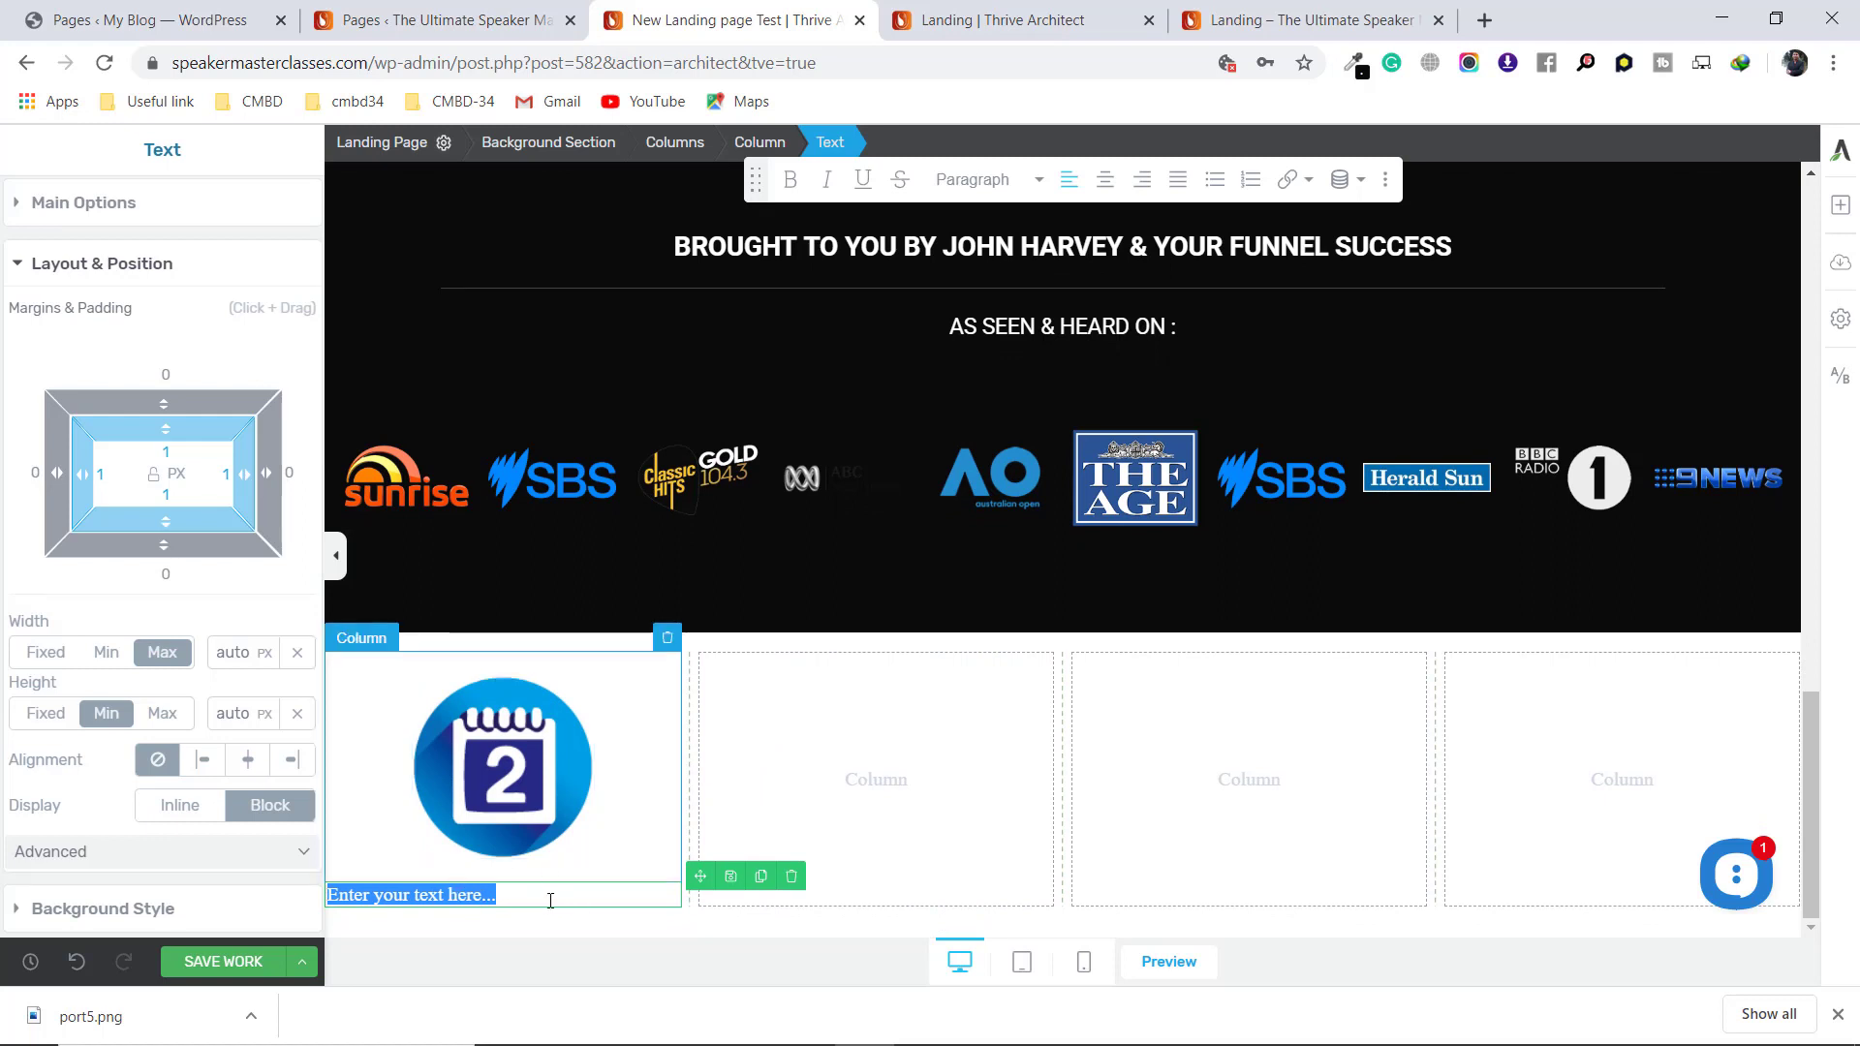
pyautogui.write('Date')
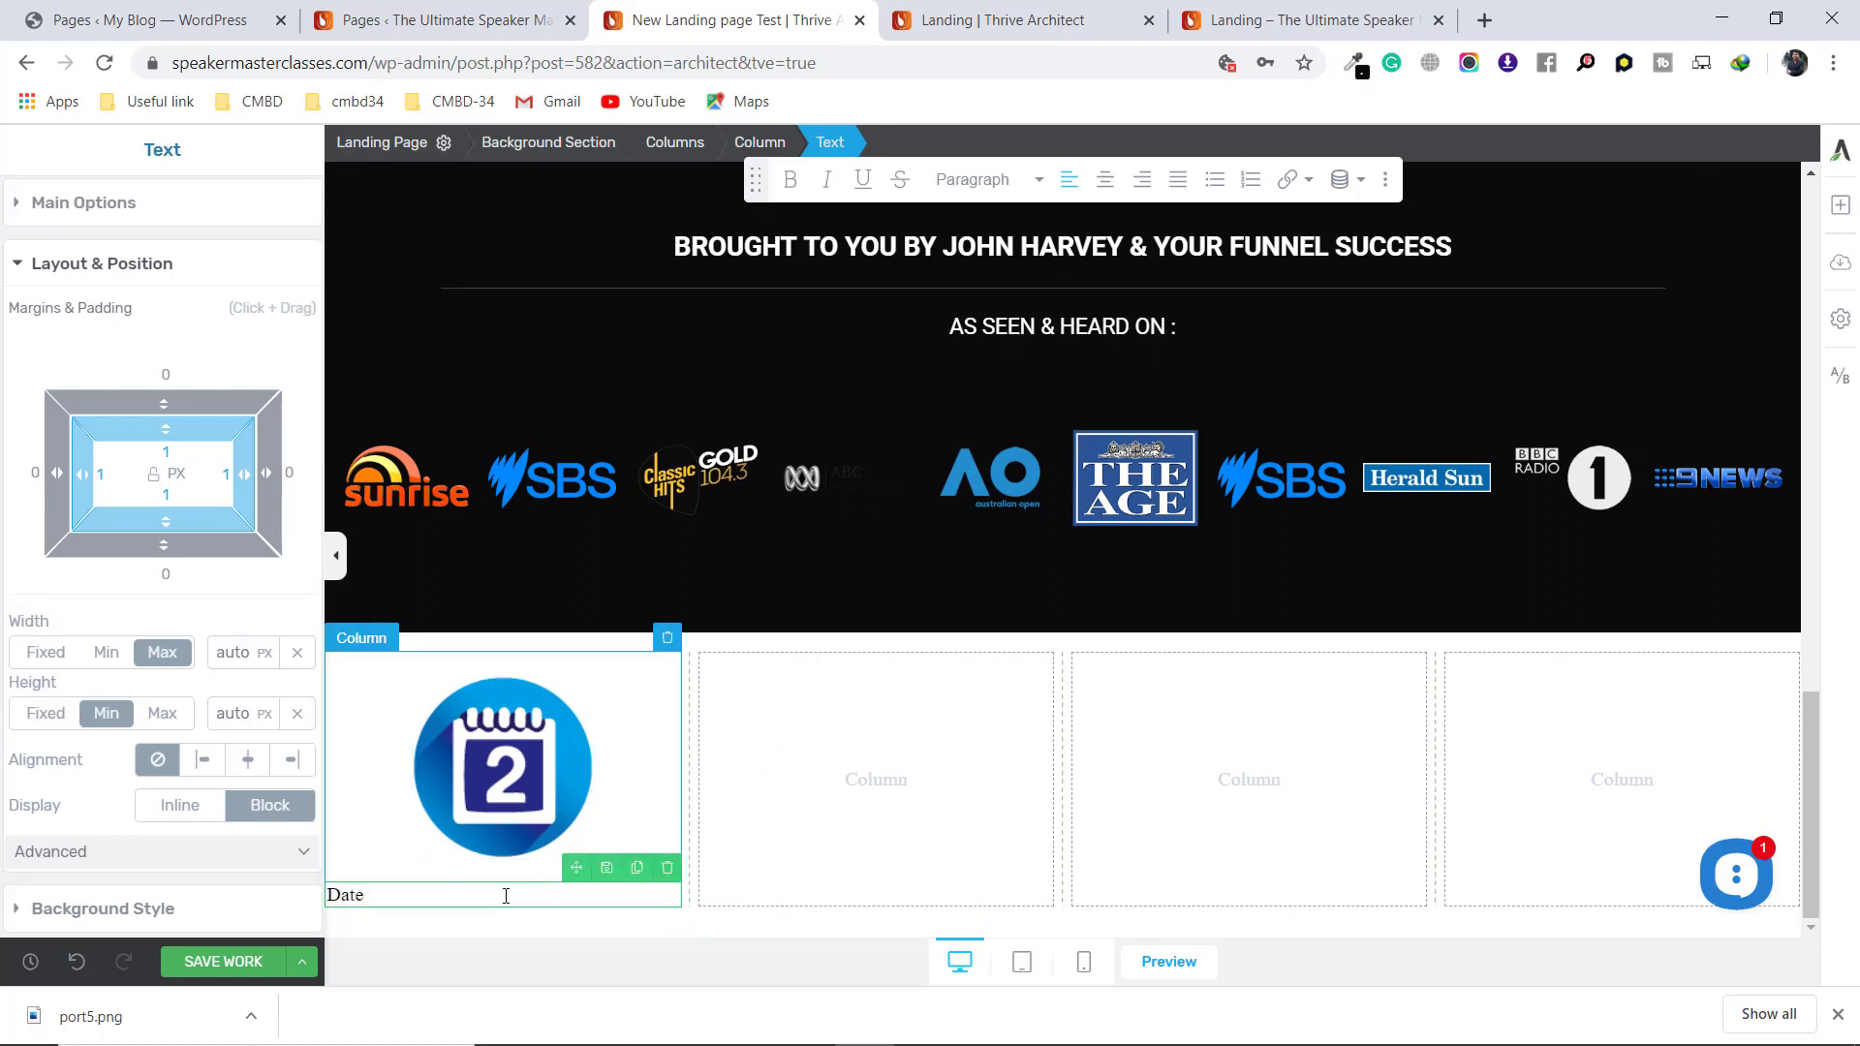
pyautogui.click(248, 759)
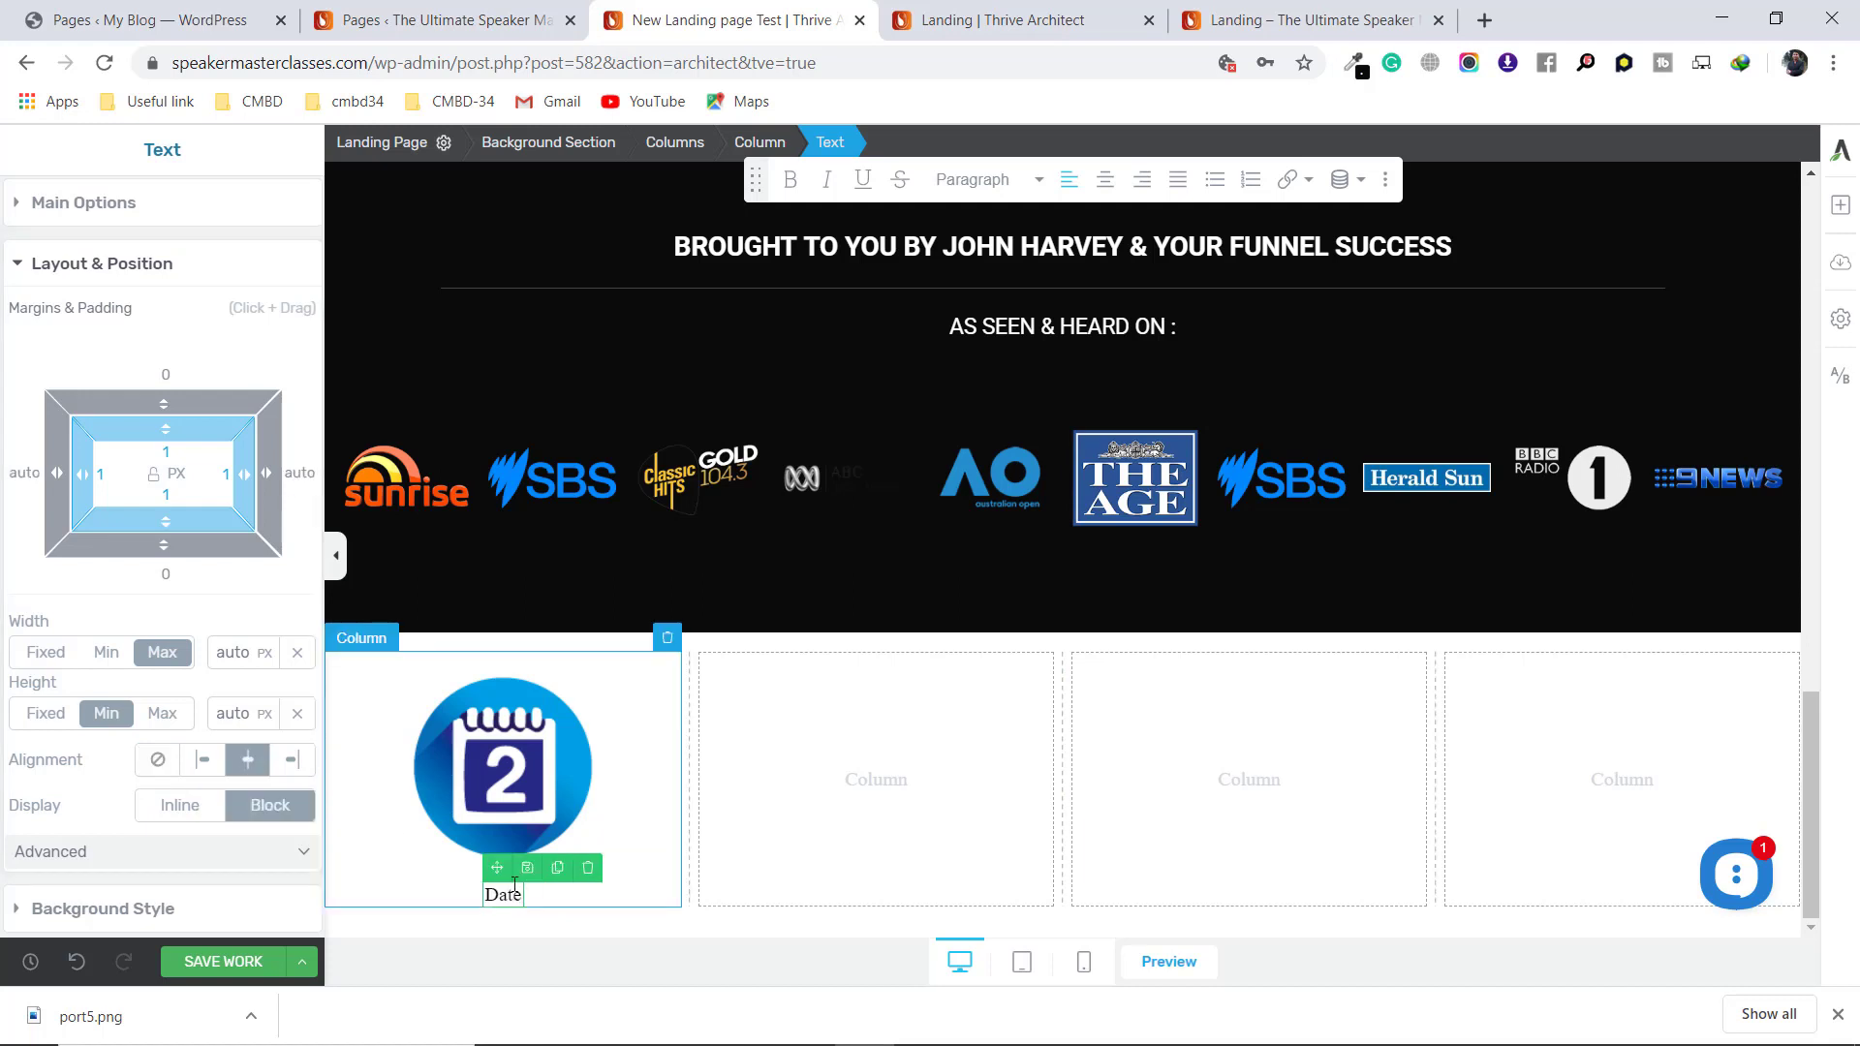
# Change the font of the "Date" text to Dancing Script from Google Fonts, with regular weight 400 and bold weight 700
pyautogui.click(181, 211)
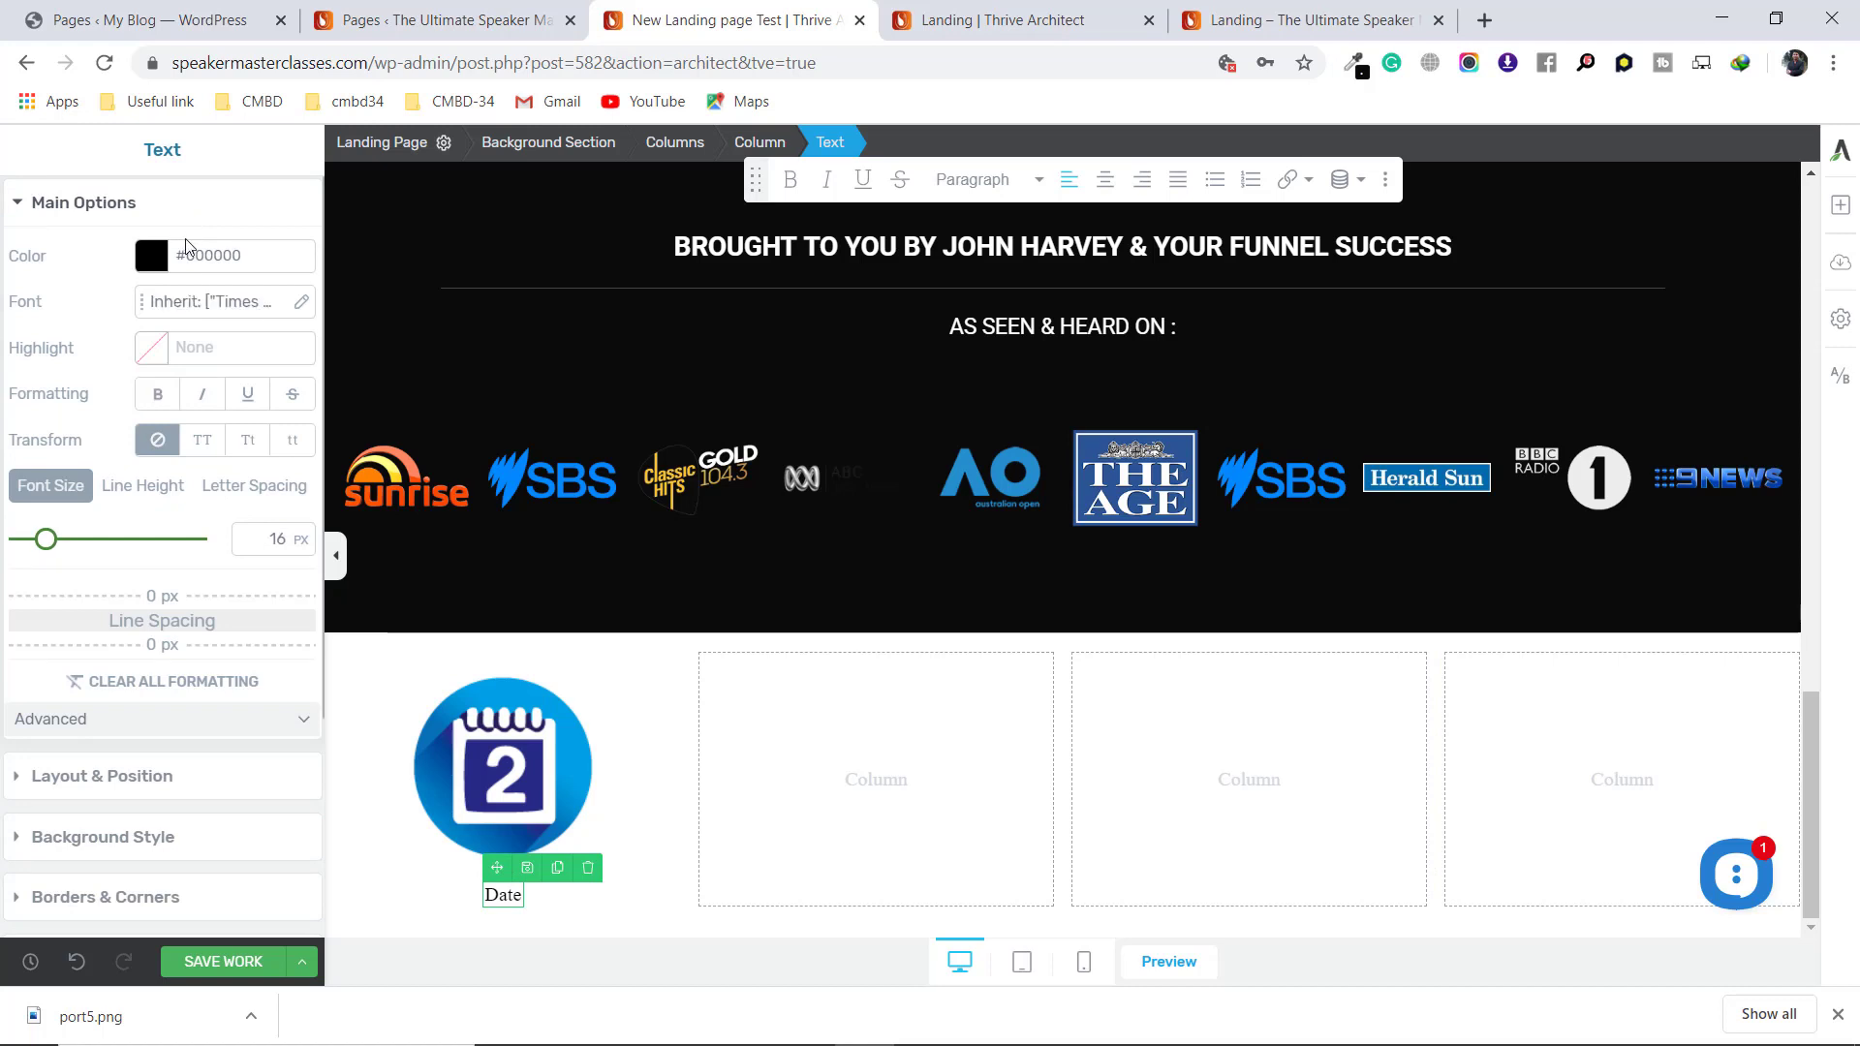
pyautogui.click(244, 309)
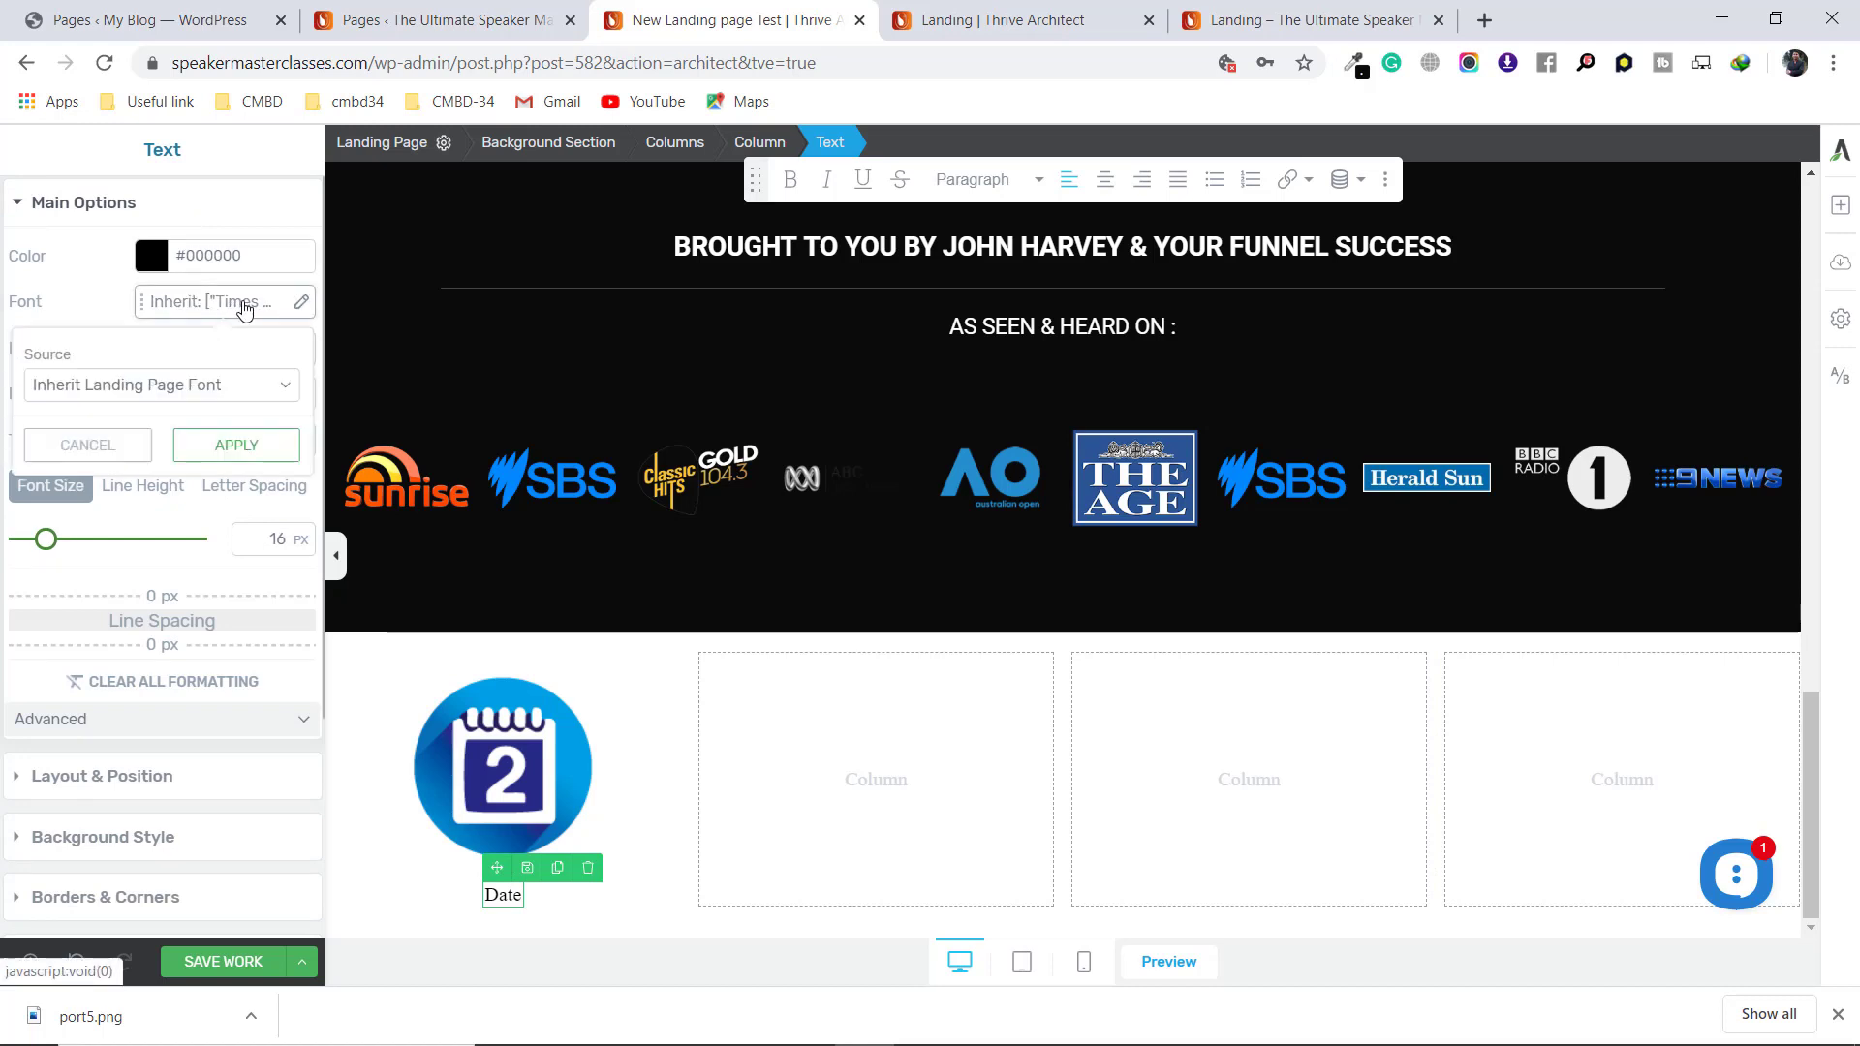
pyautogui.click(213, 388)
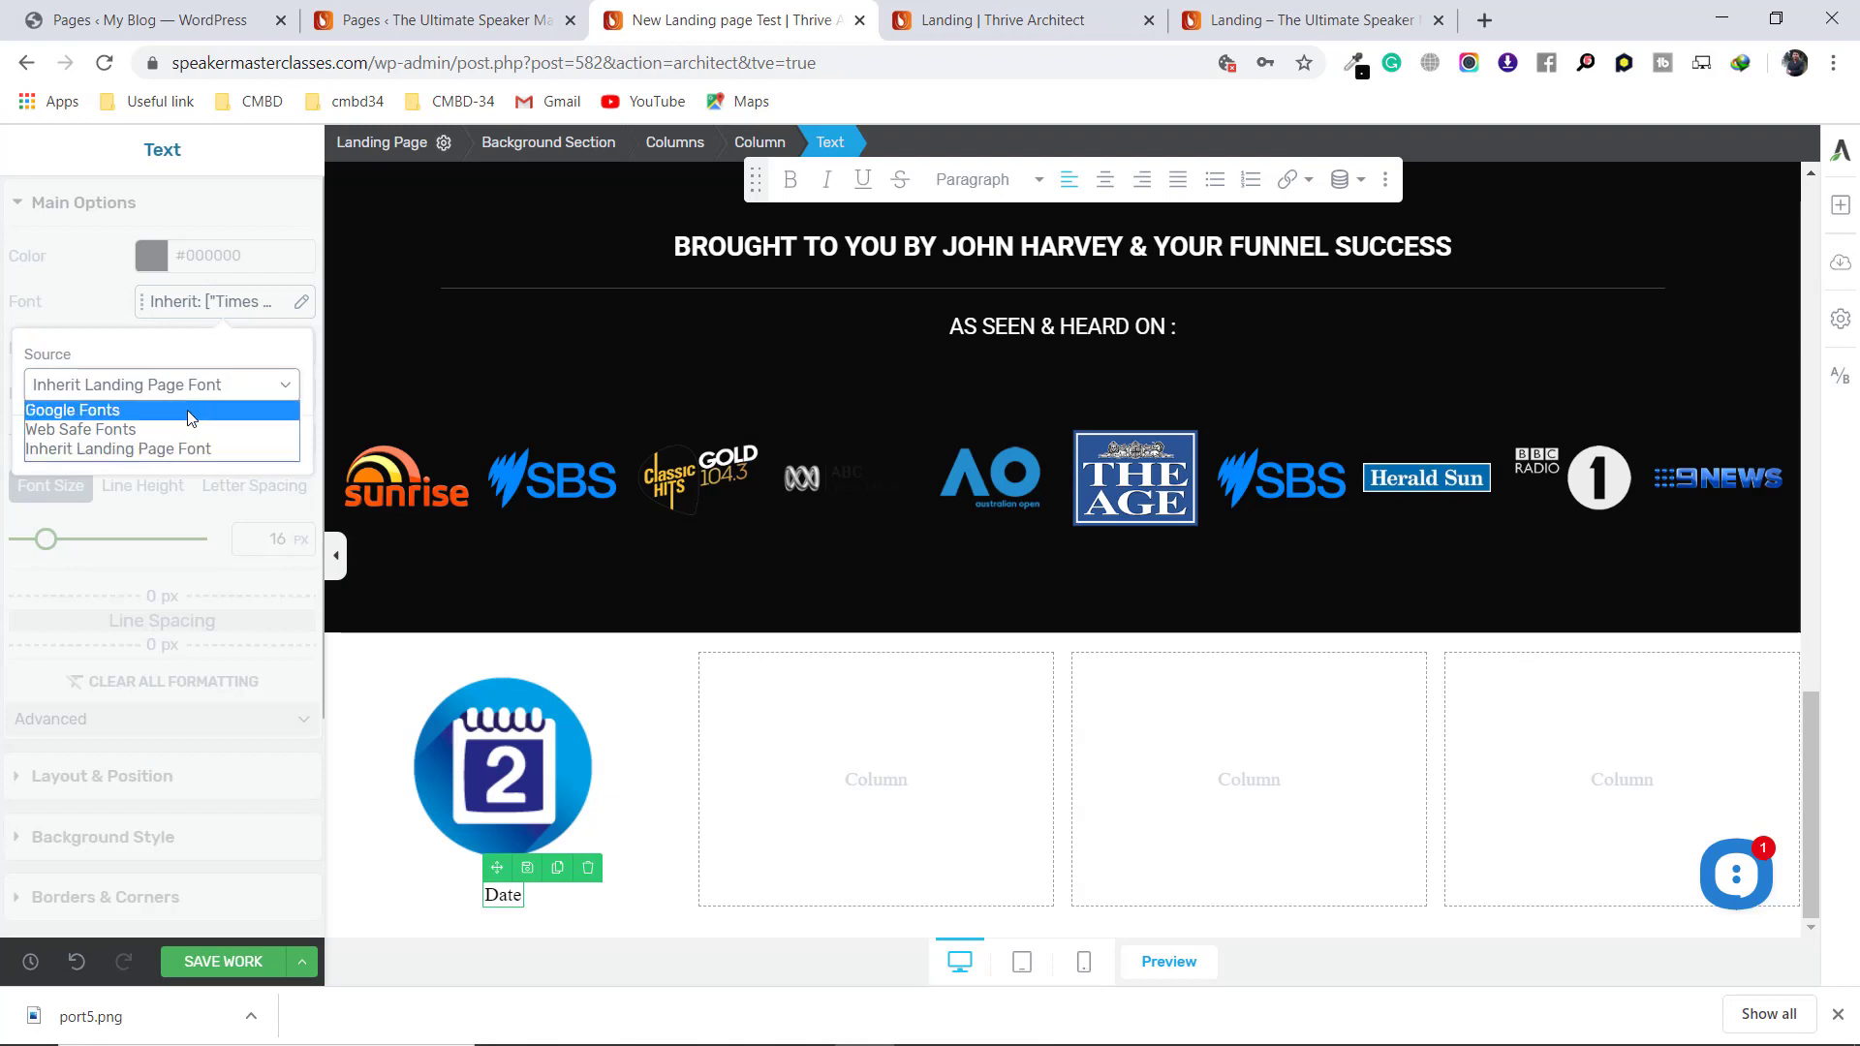
pyautogui.click(193, 411)
pyautogui.click(156, 462)
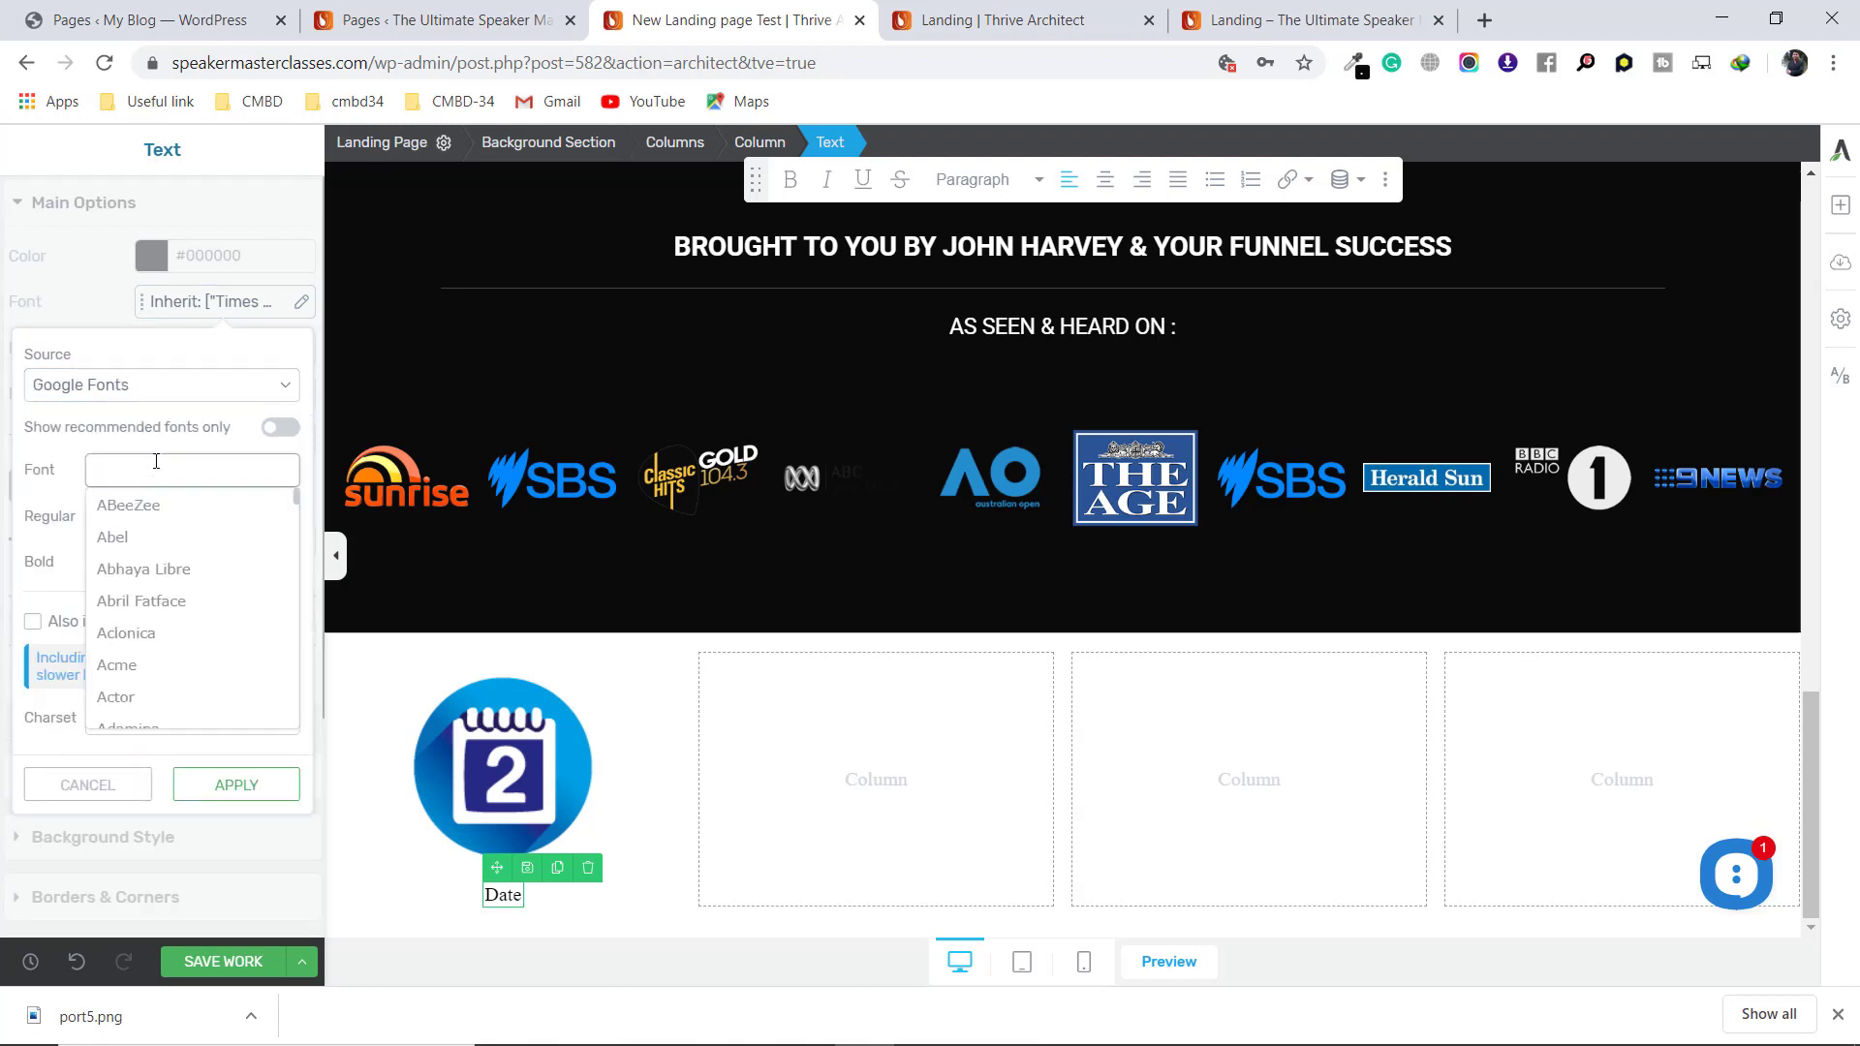
pyautogui.write('dancing')
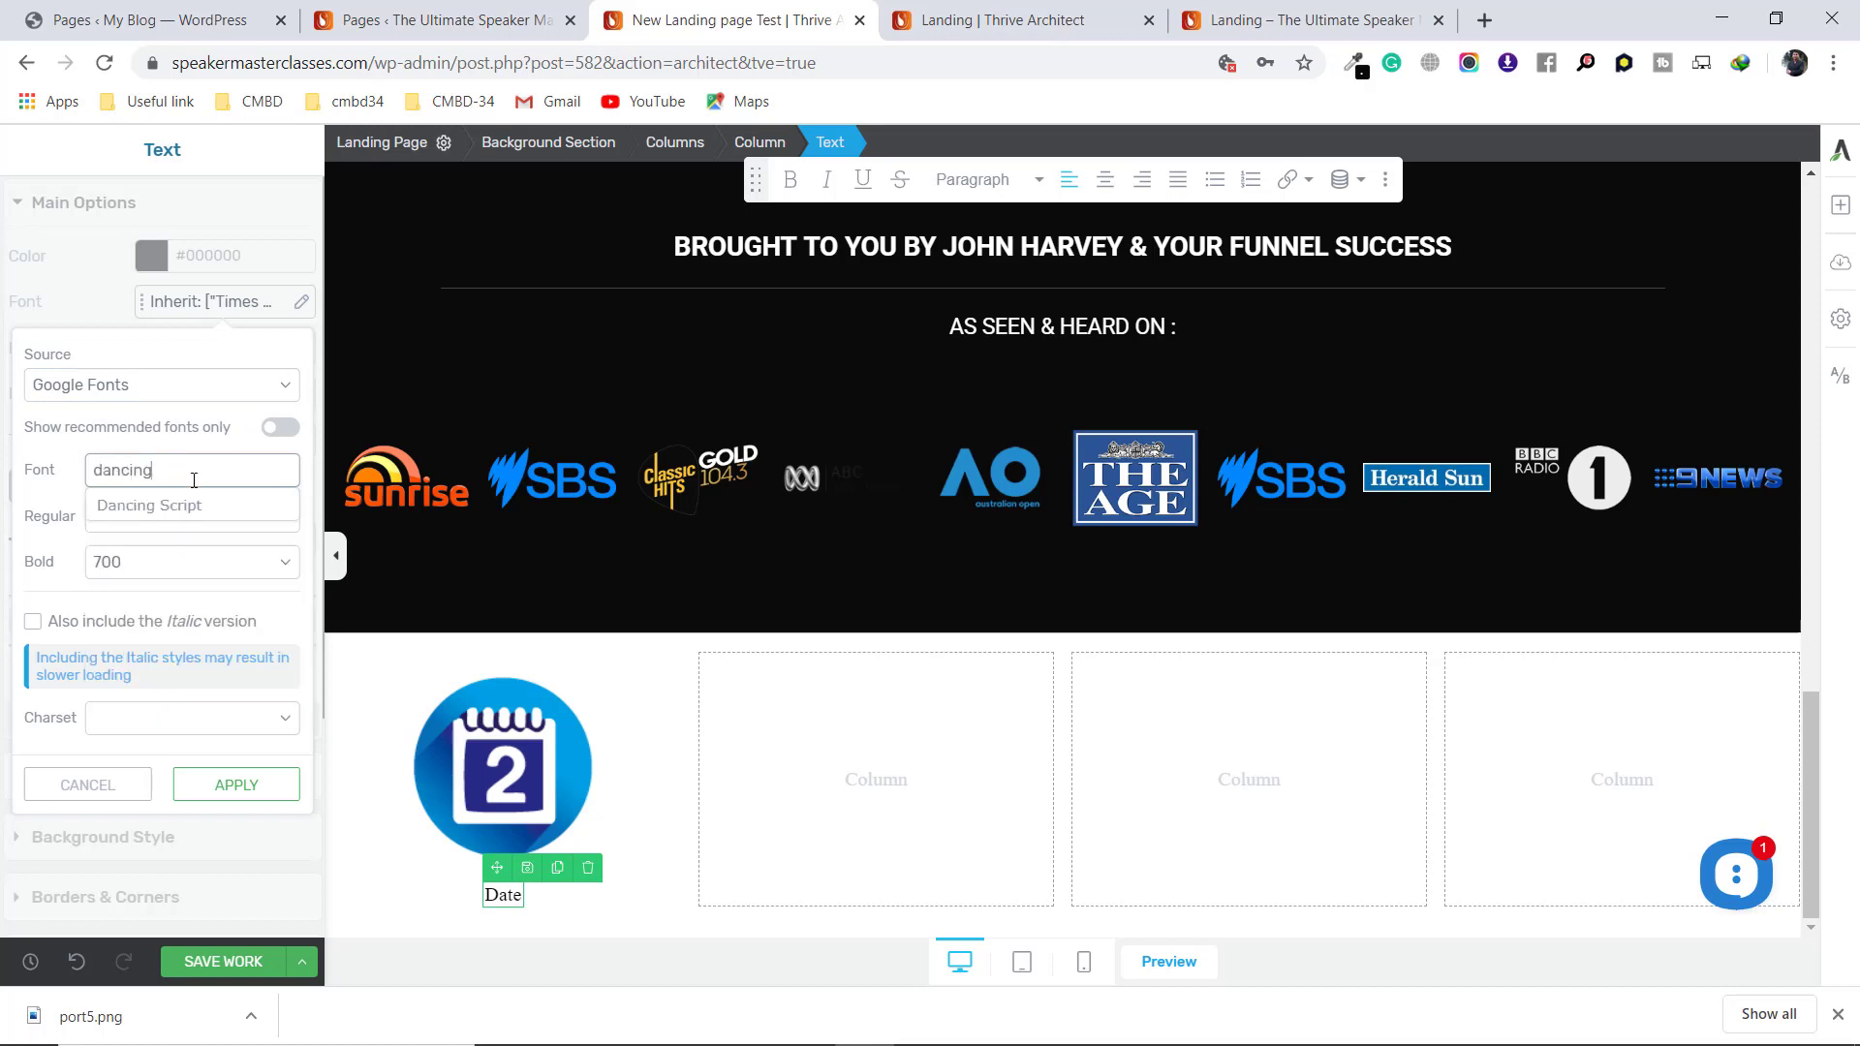
pyautogui.click(217, 514)
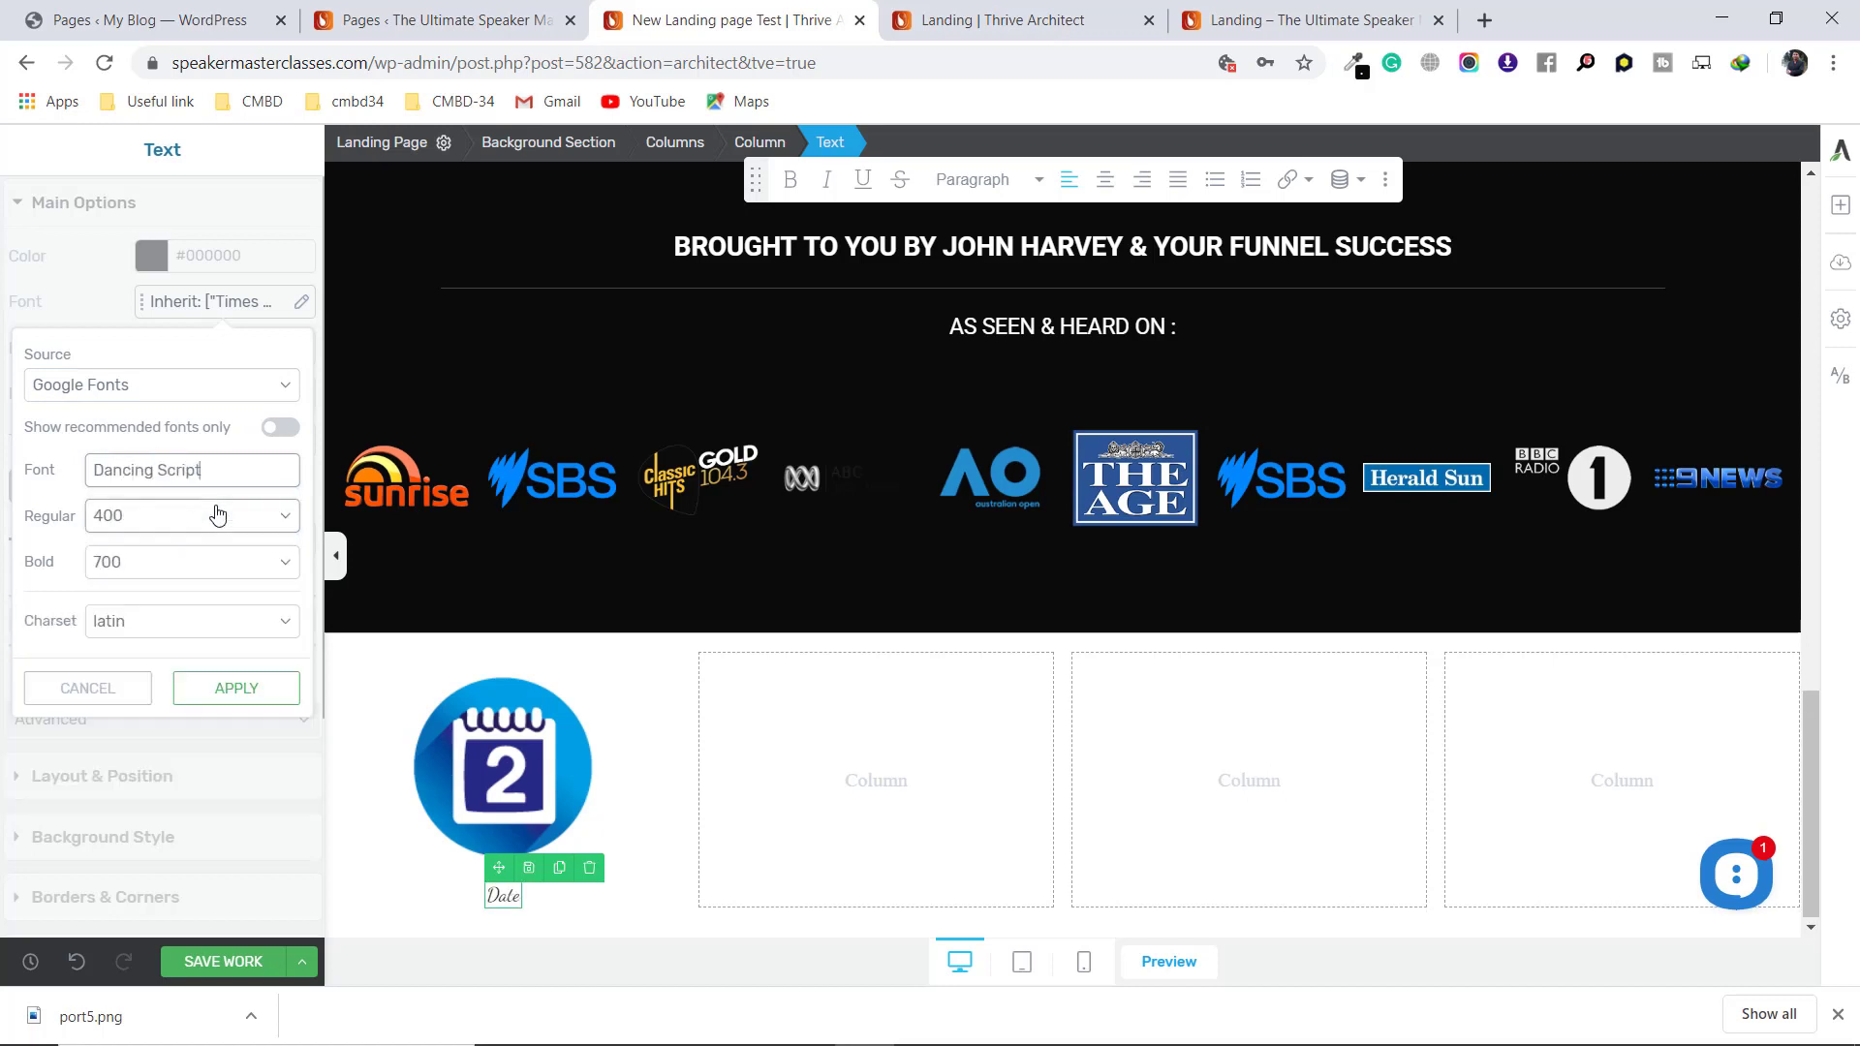
pyautogui.click(250, 694)
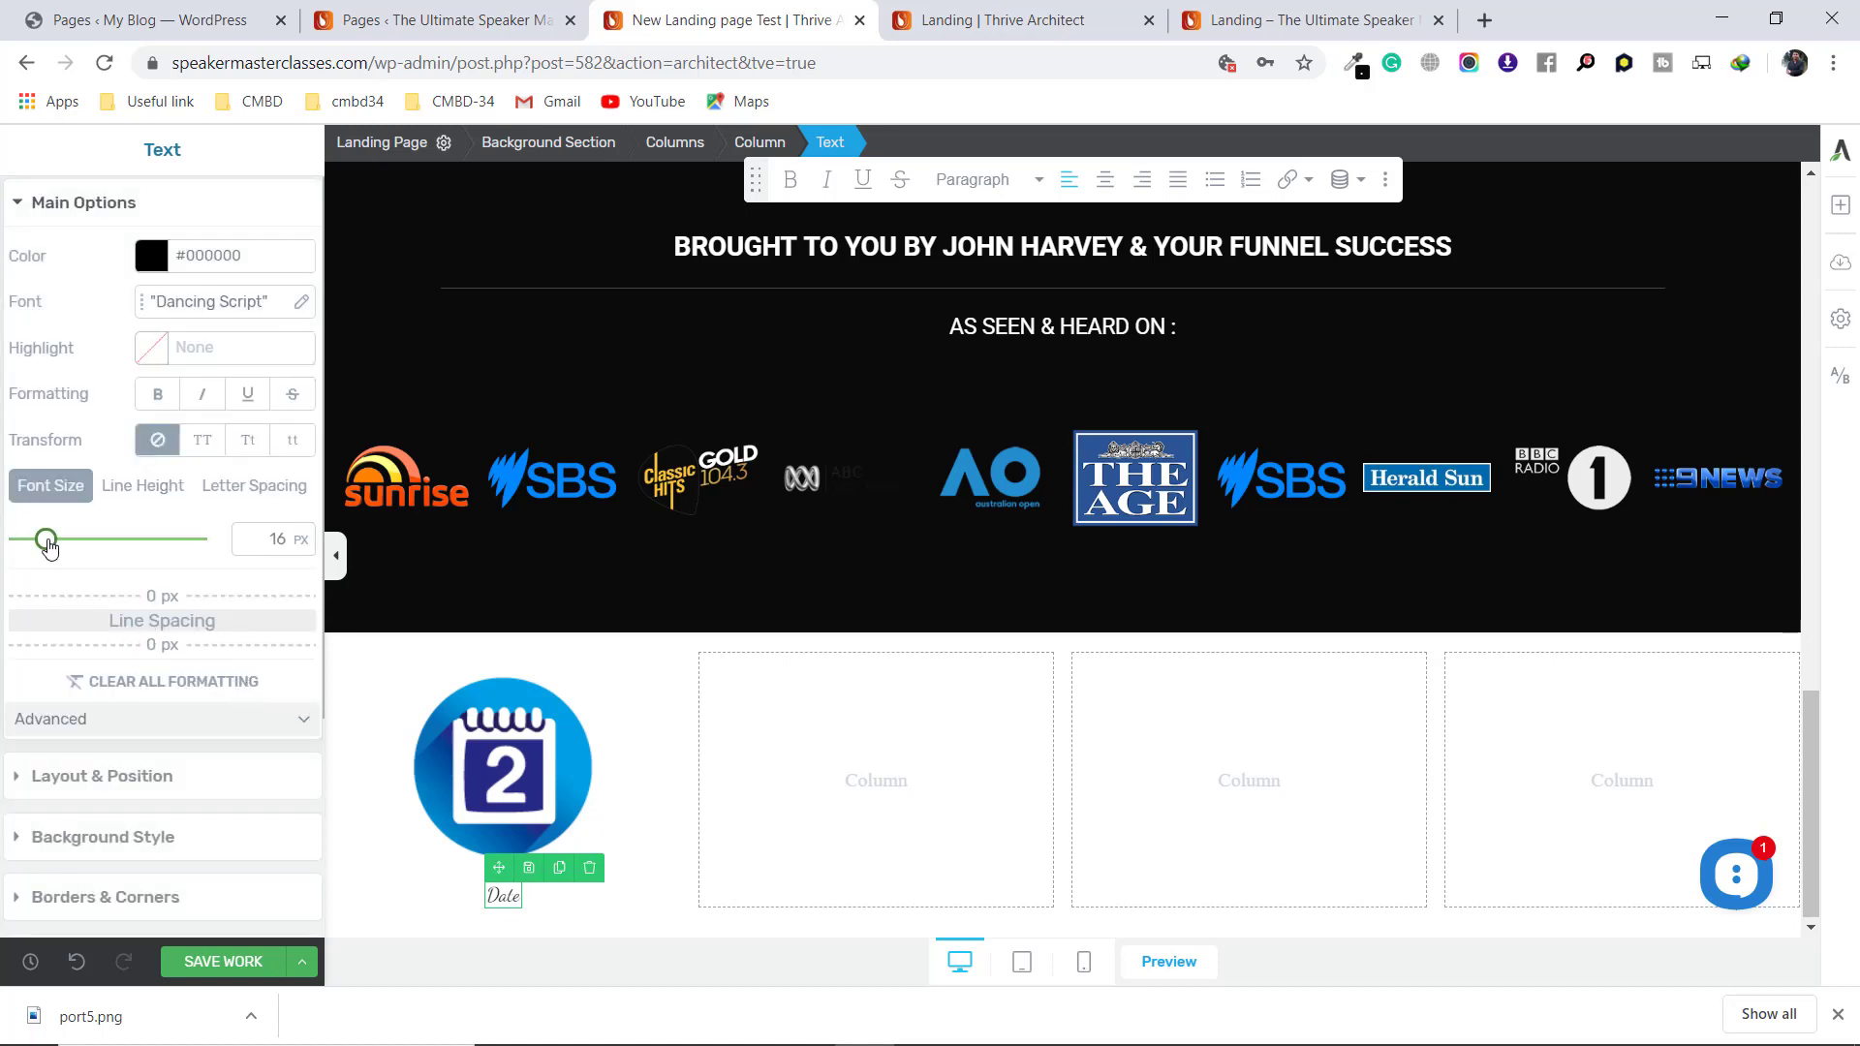
# Set the "Date" text's font size to 44 px and make the word bold
pyautogui.moveTo(49, 545); pyautogui.dragTo(101, 556)
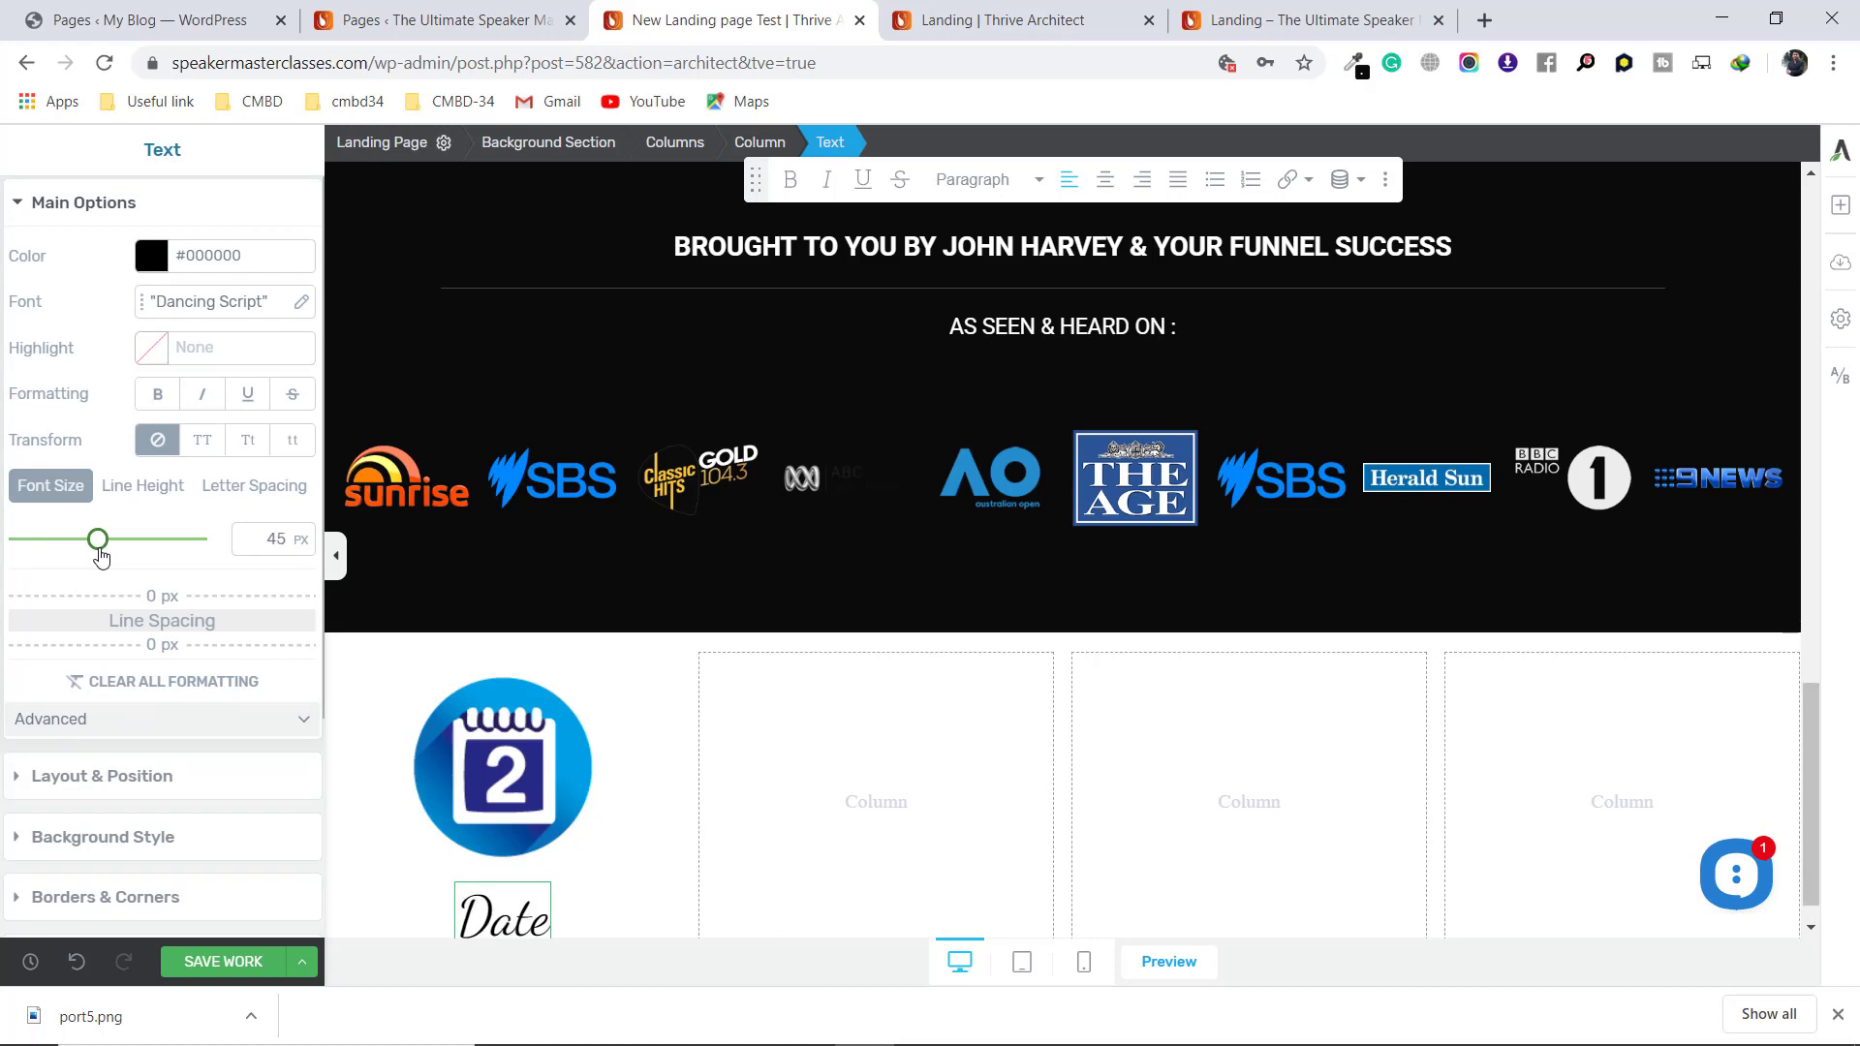
pyautogui.moveTo(98, 555); pyautogui.dragTo(96, 556)
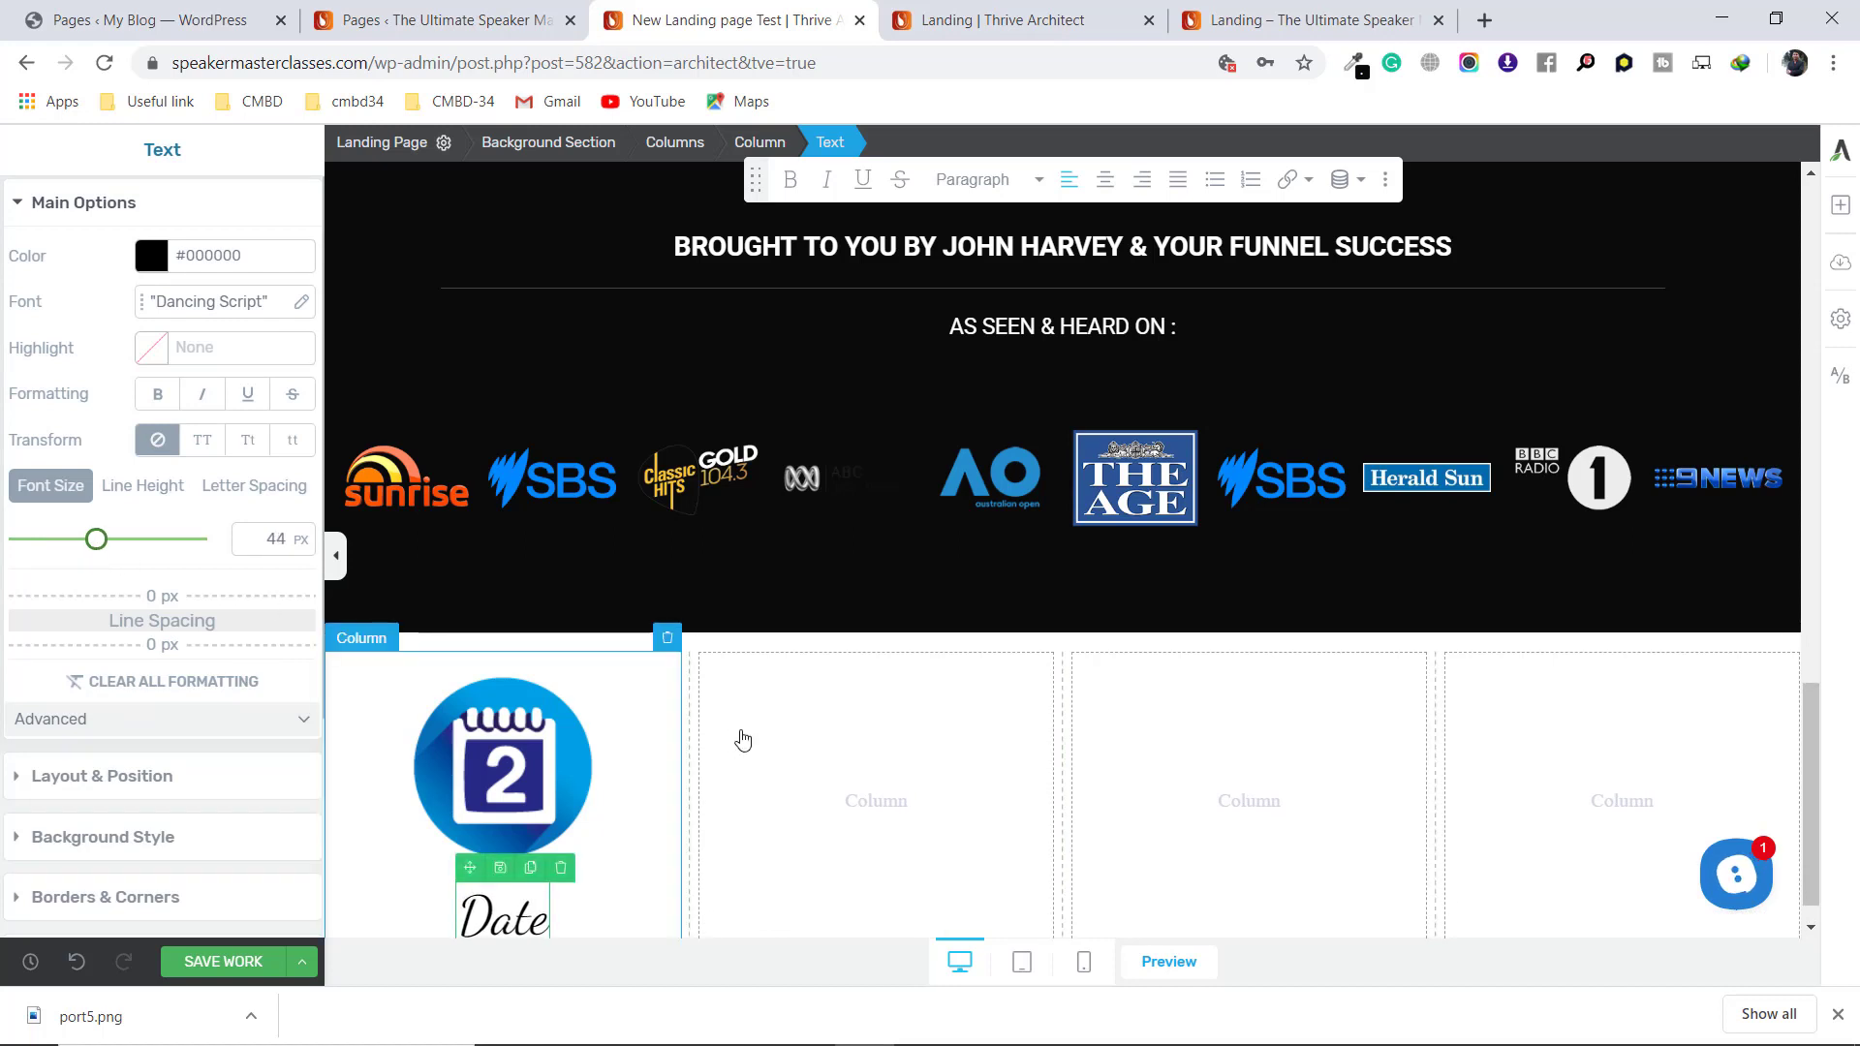
pyautogui.scroll(-1, 730, 749)
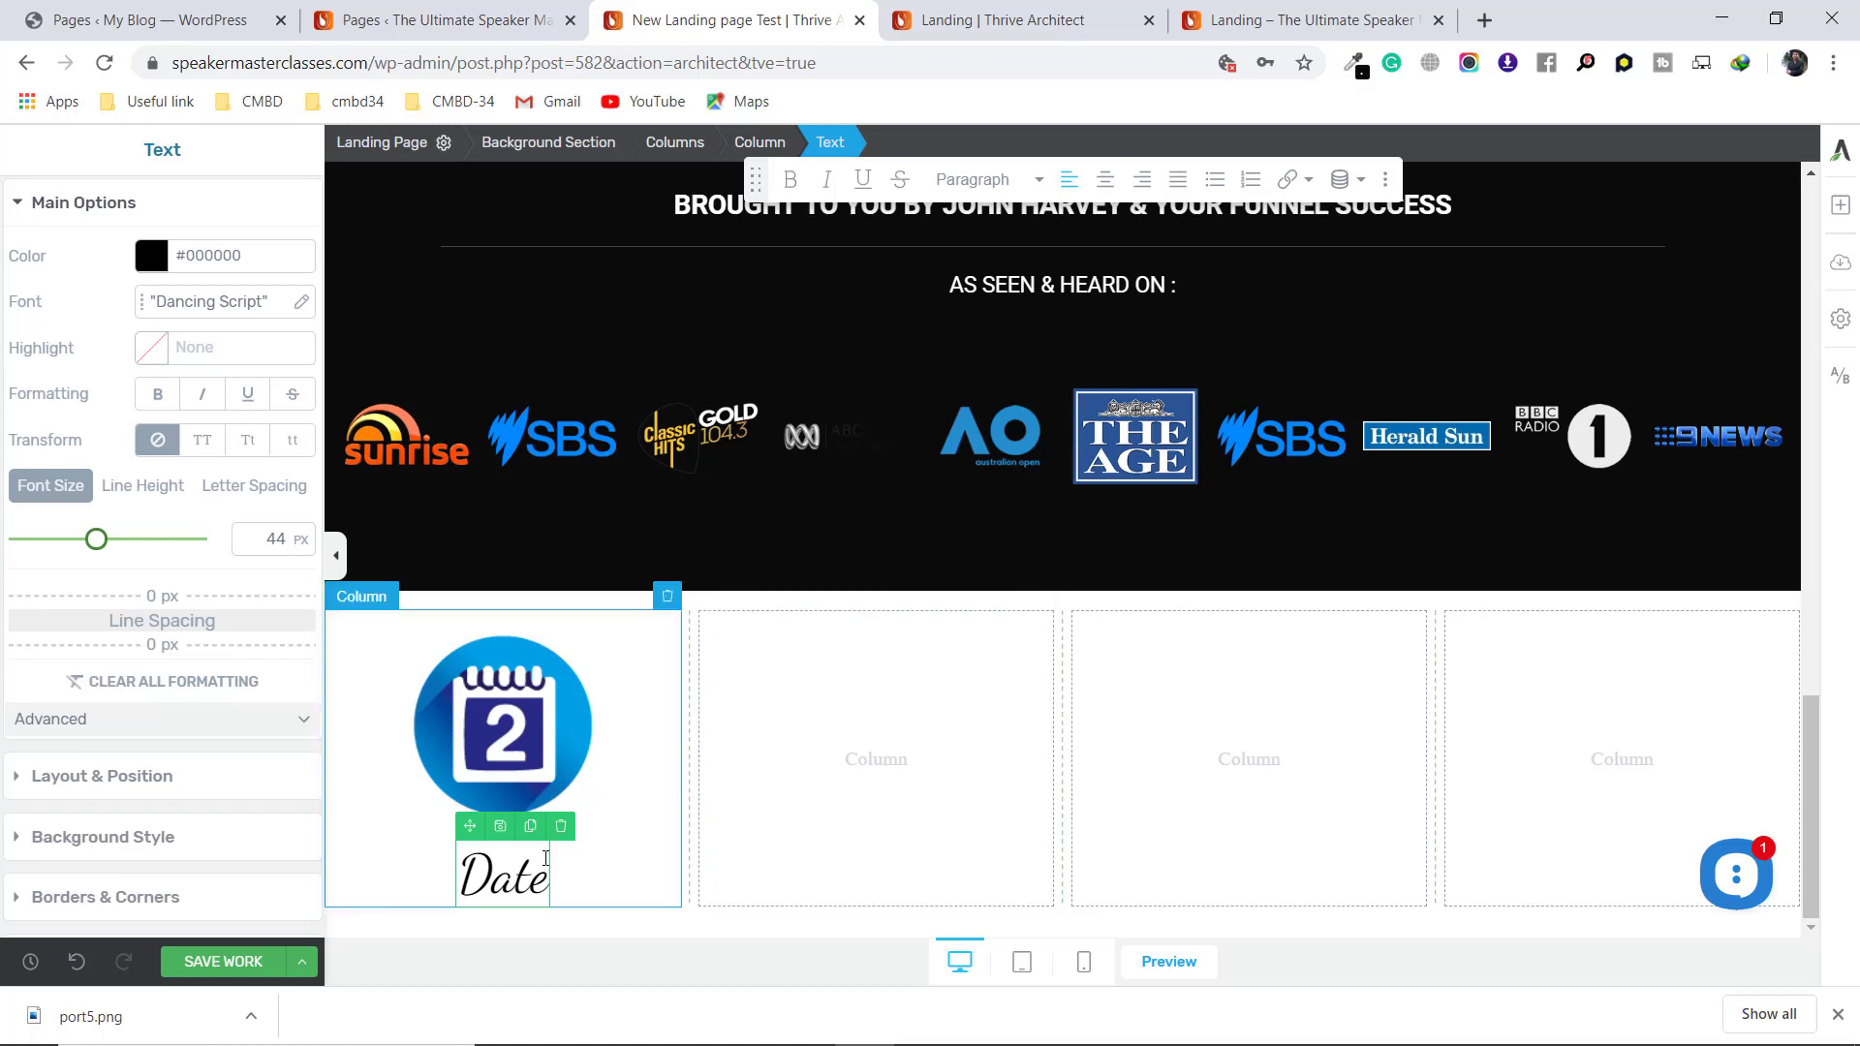
pyautogui.doubleClick(474, 868)
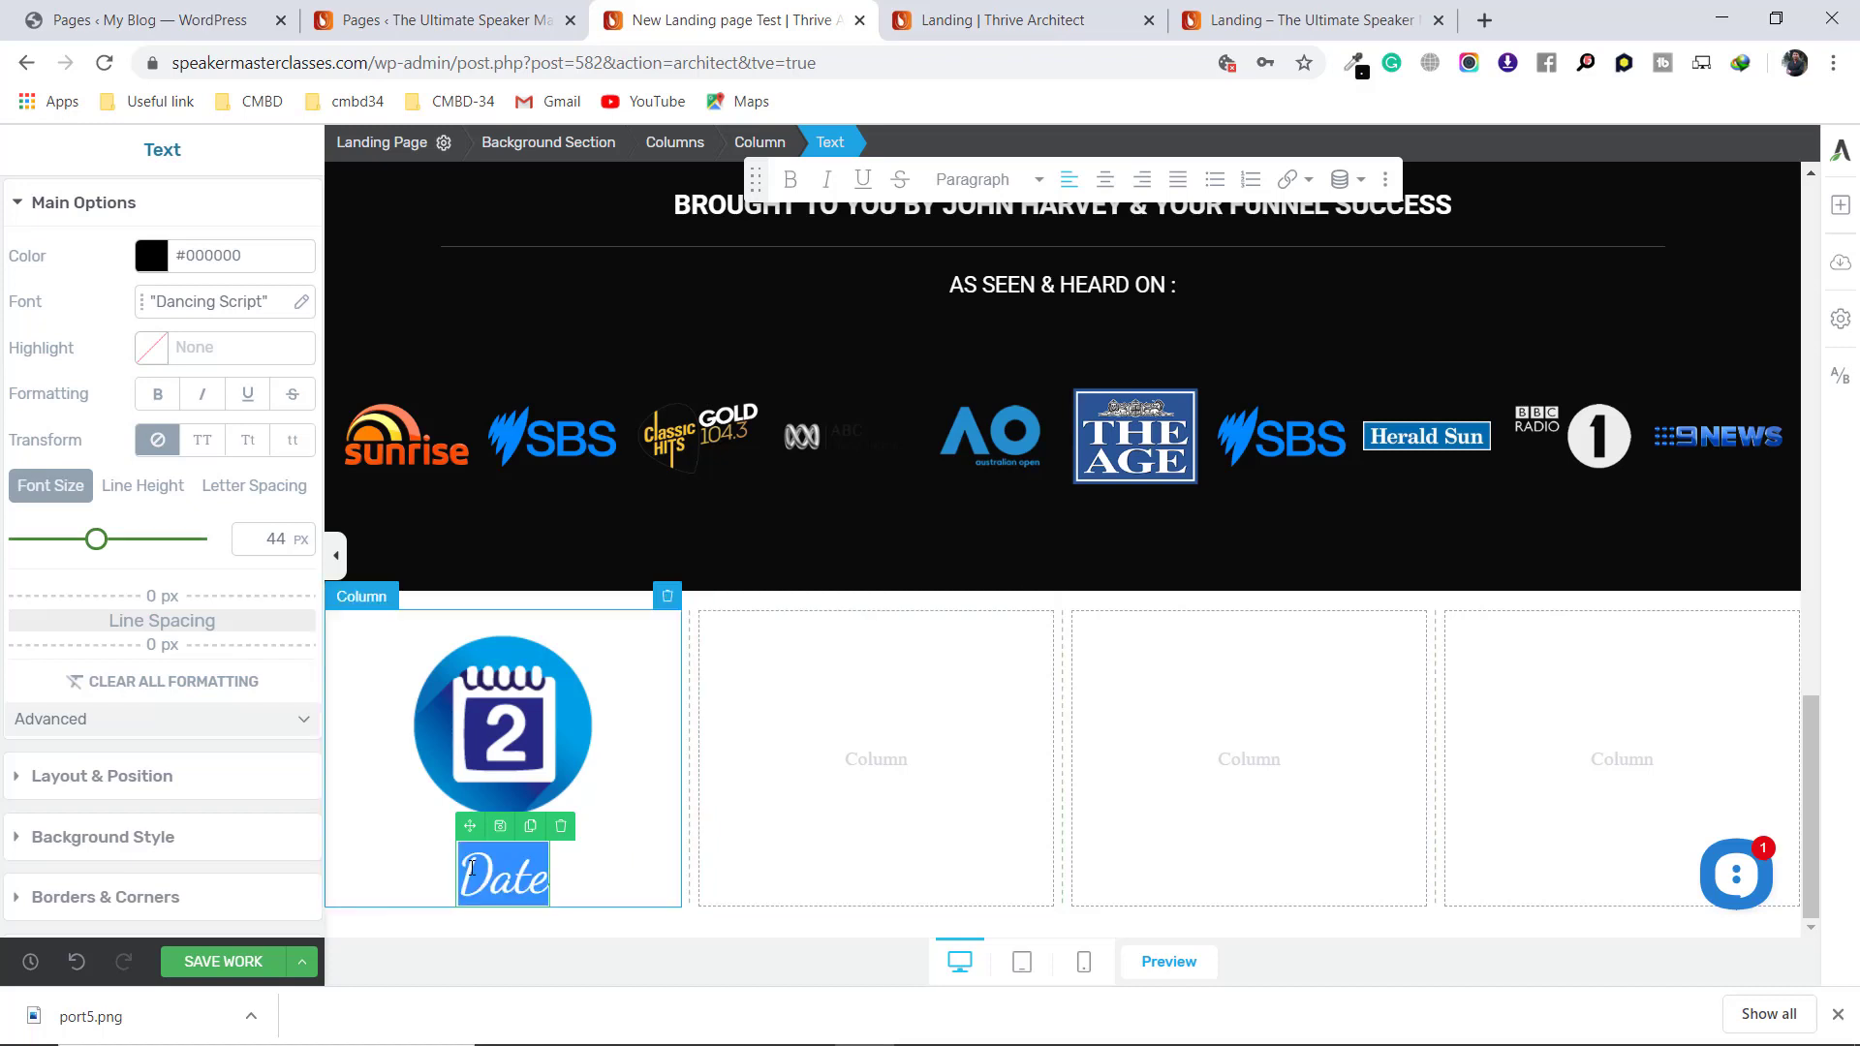
pyautogui.click(791, 180)
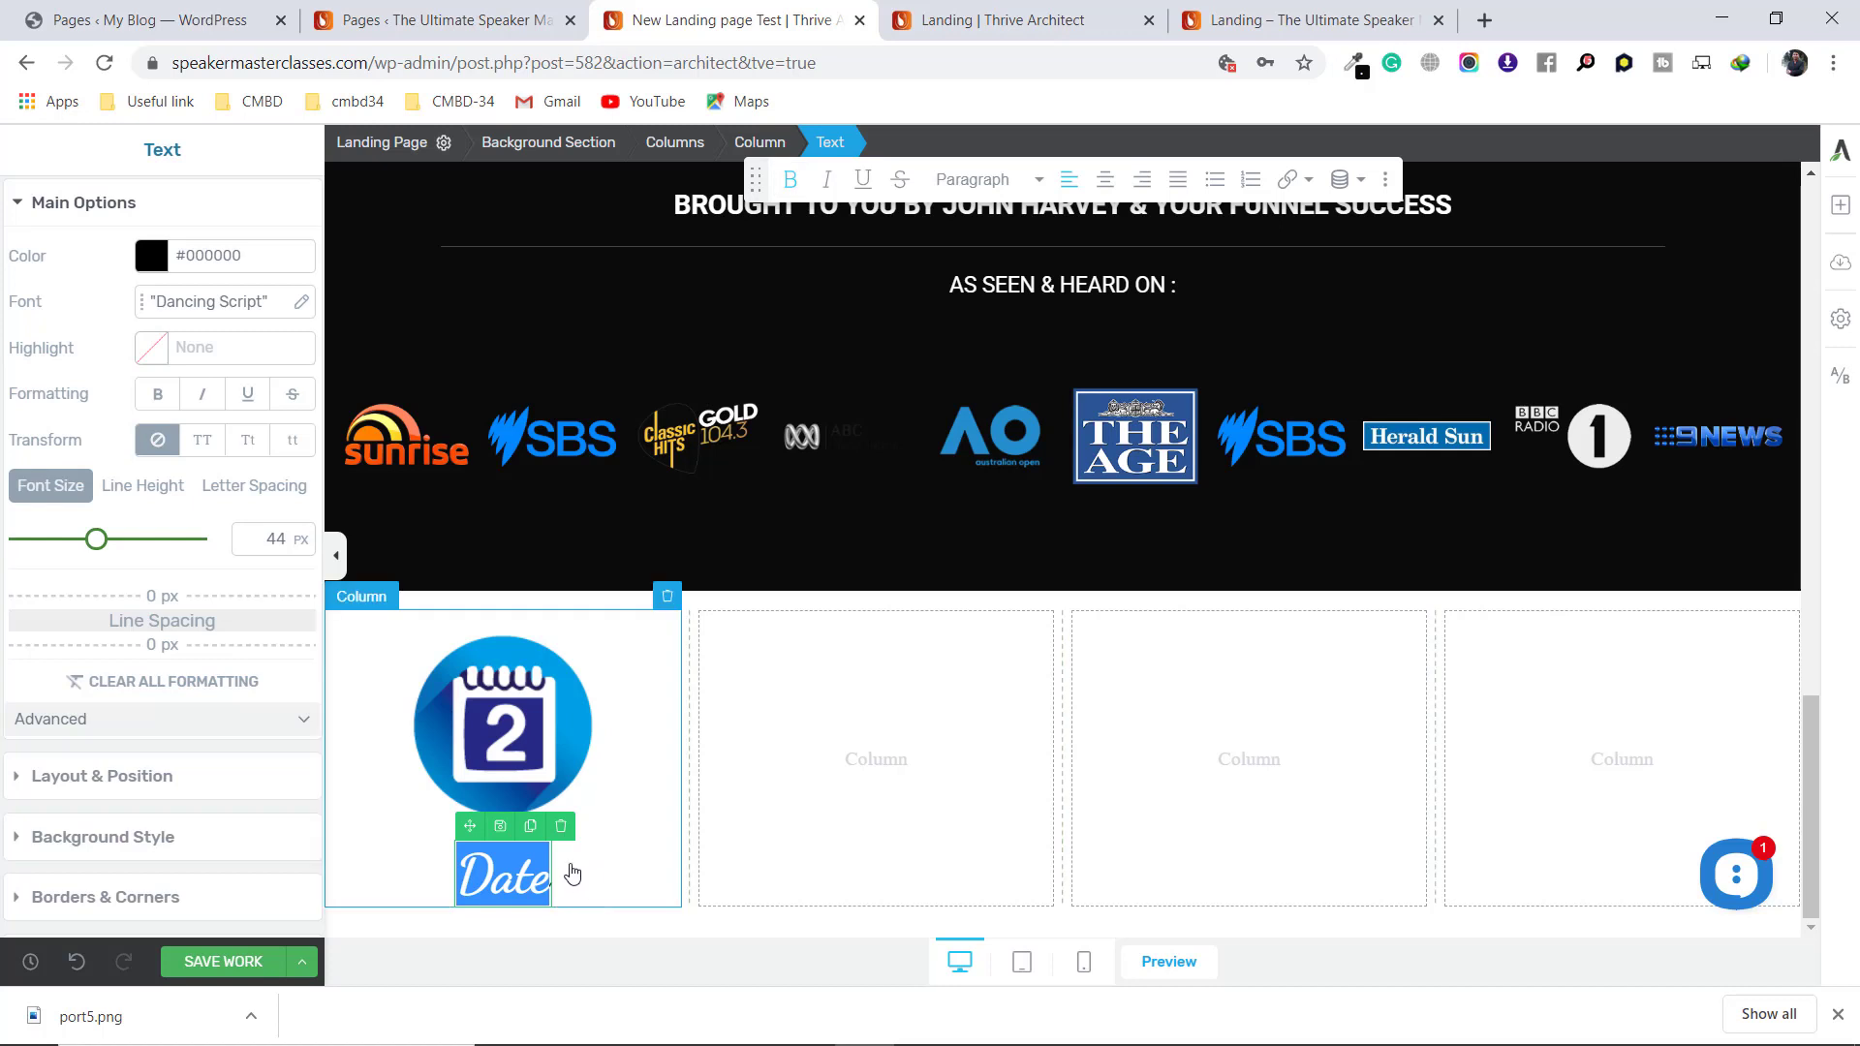
# Set the top margin of the "Date" text to -10 px
pyautogui.click(659, 891)
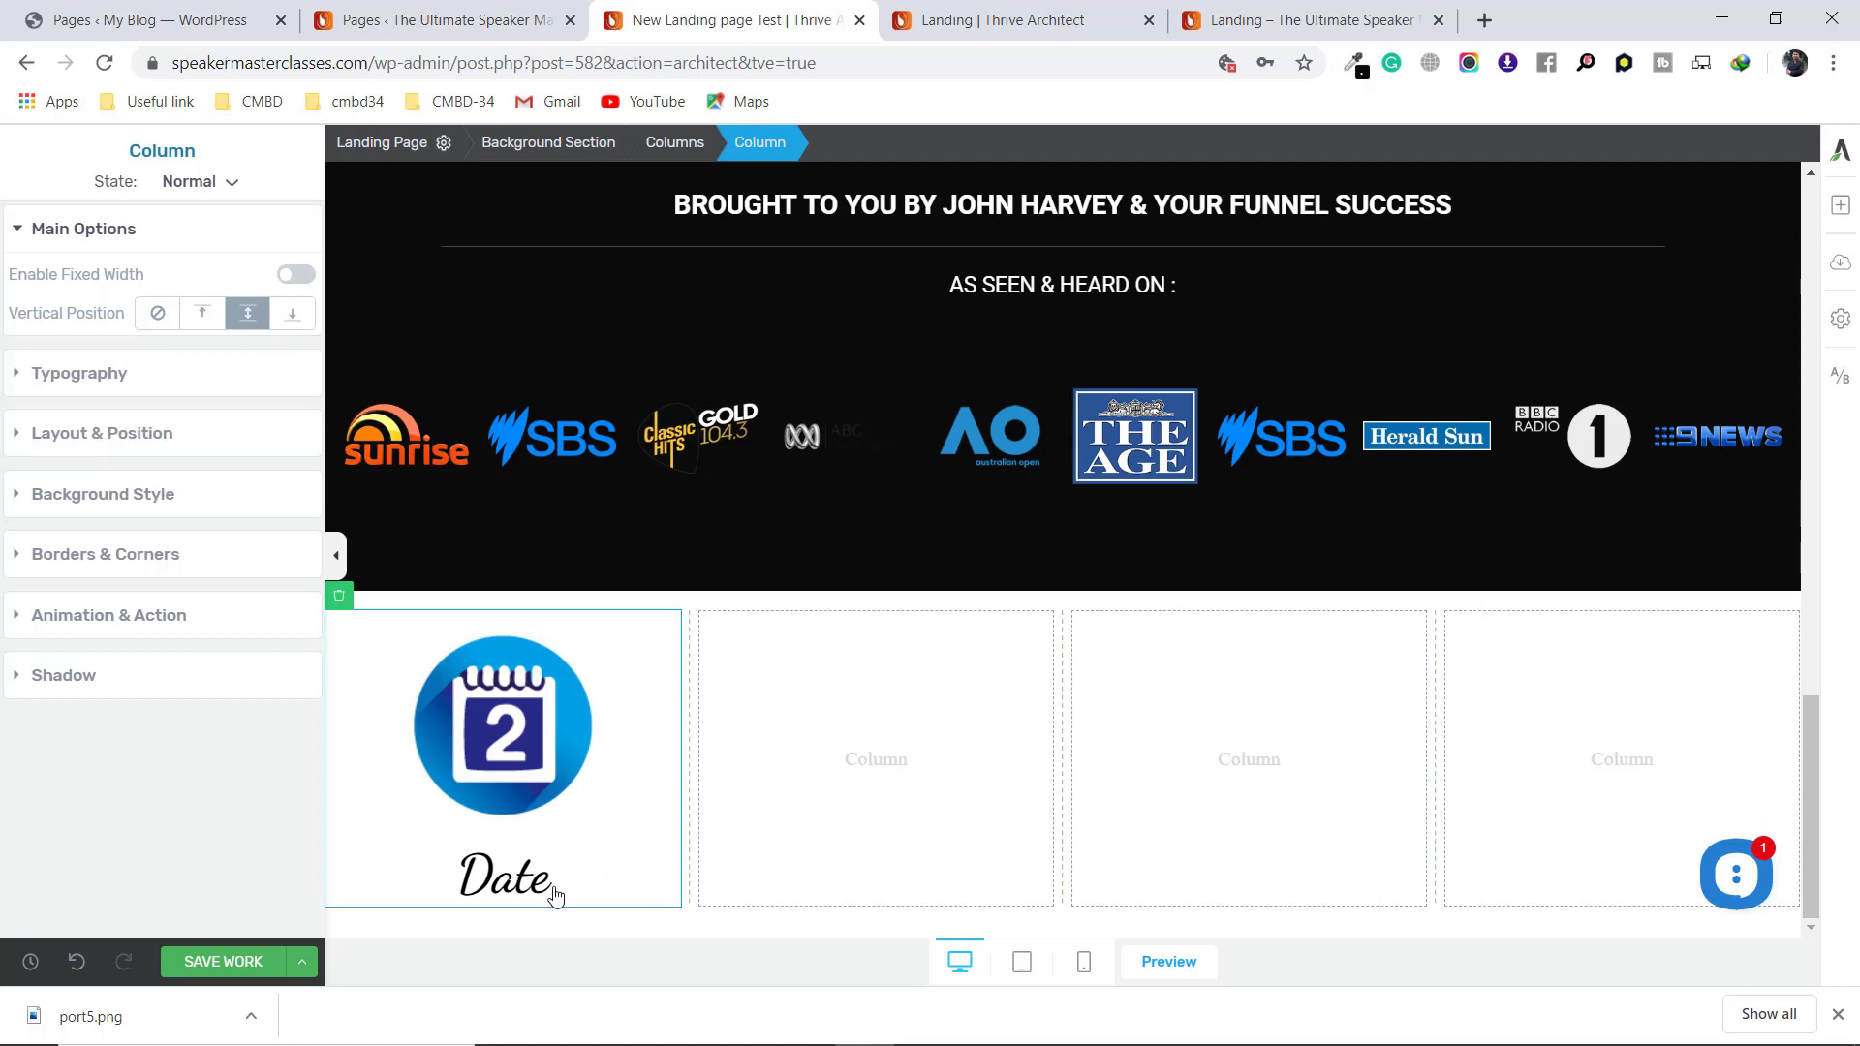
pyautogui.moveTo(529, 839)
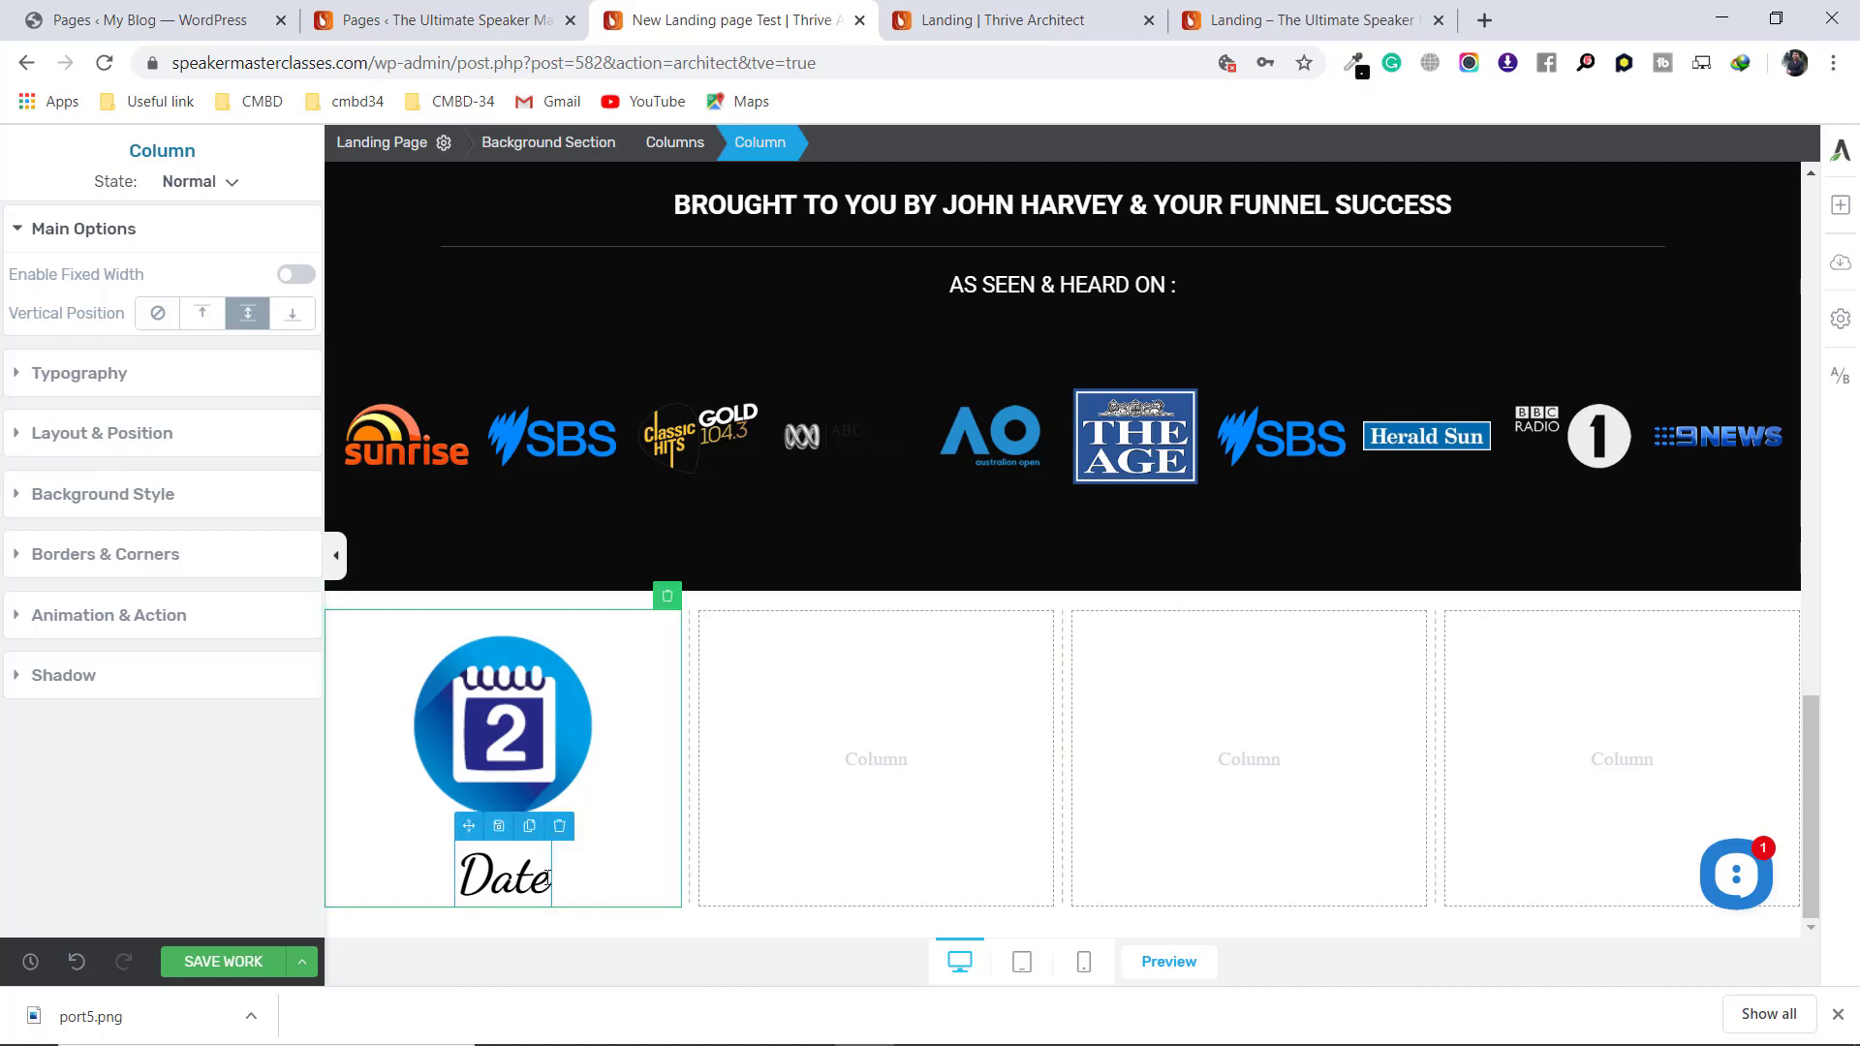
pyautogui.click(549, 884)
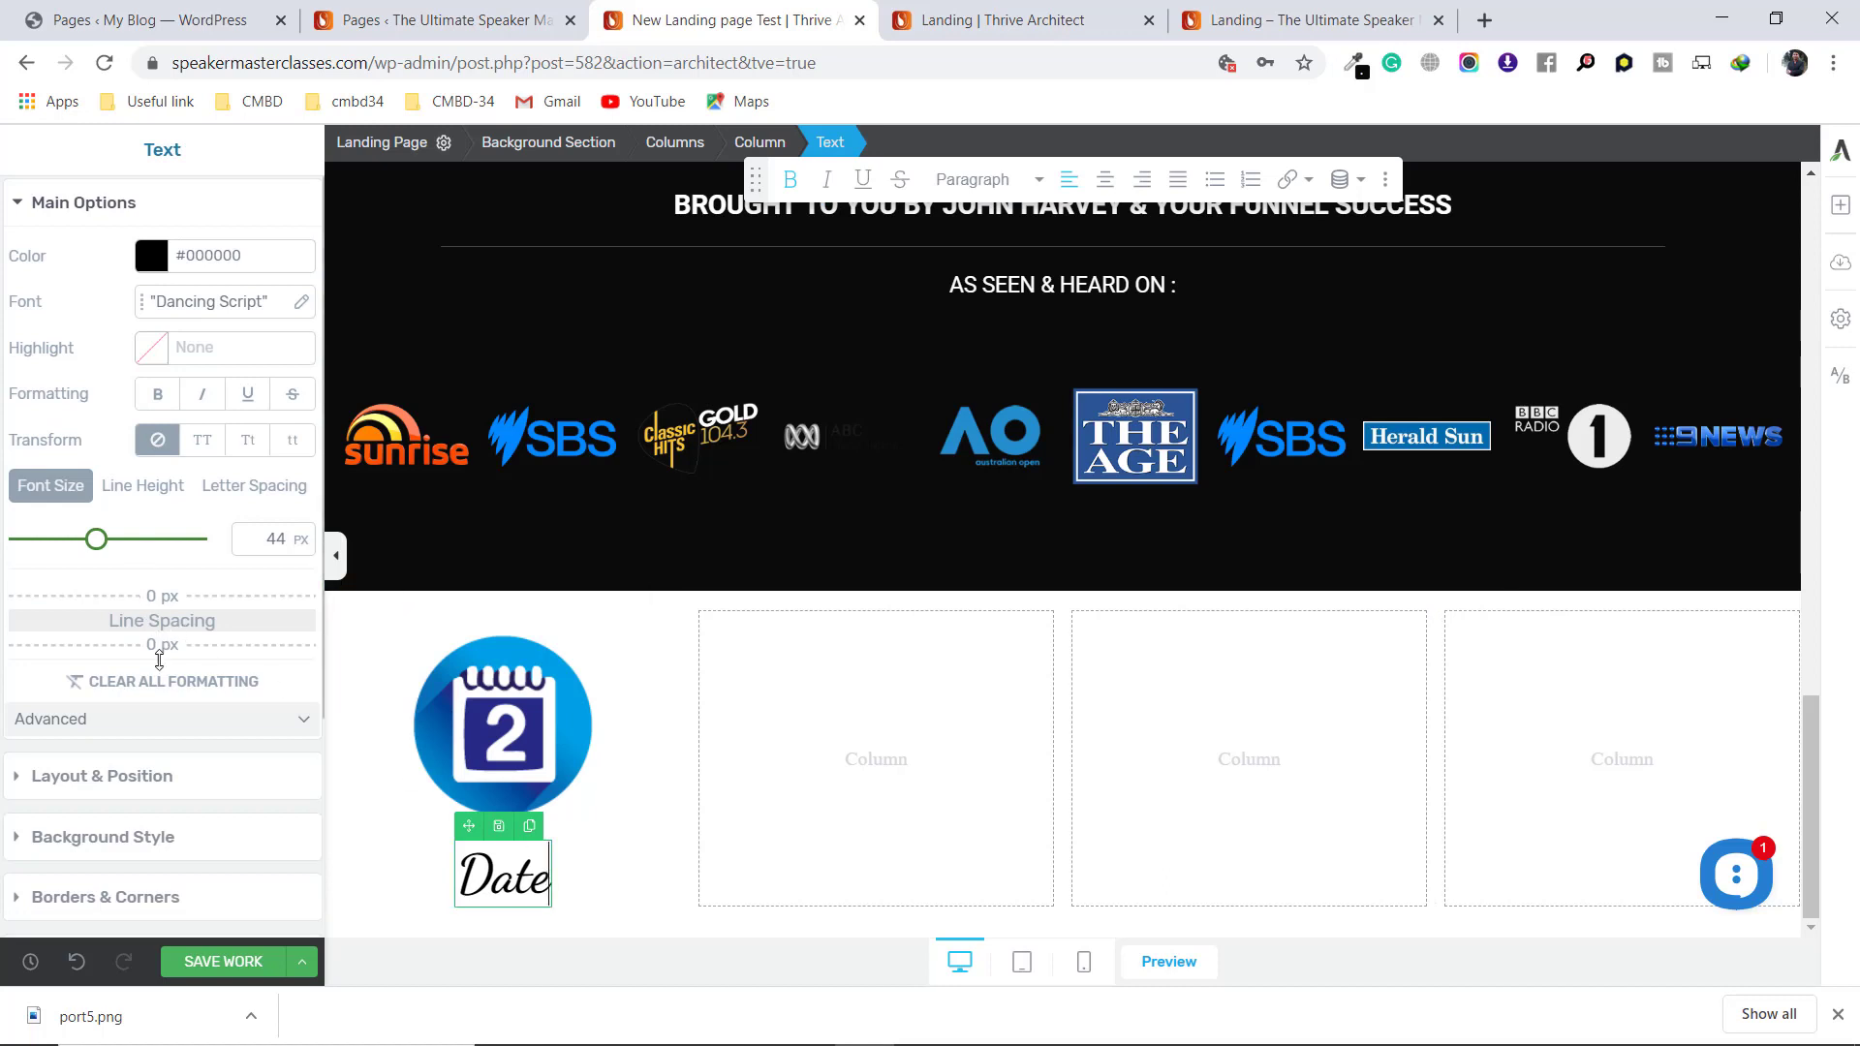
pyautogui.click(174, 783)
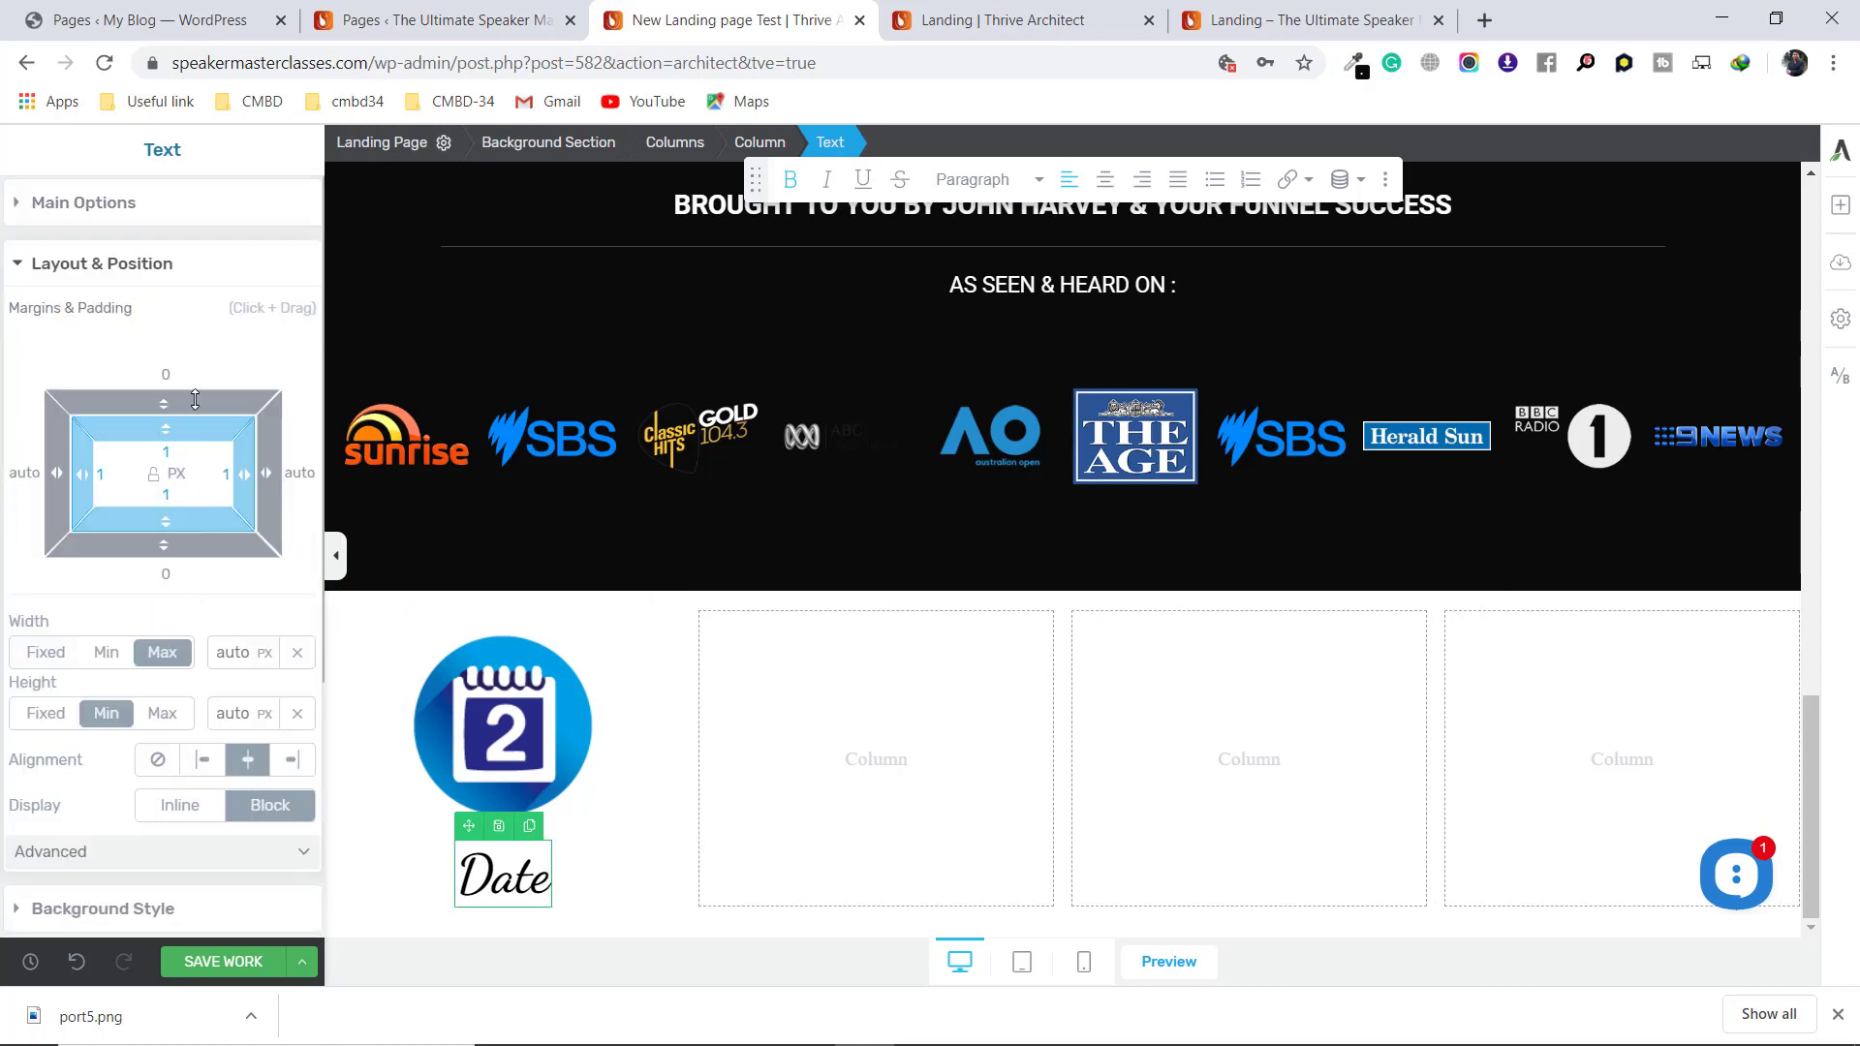
pyautogui.moveTo(195, 400); pyautogui.dragTo(195, 421)
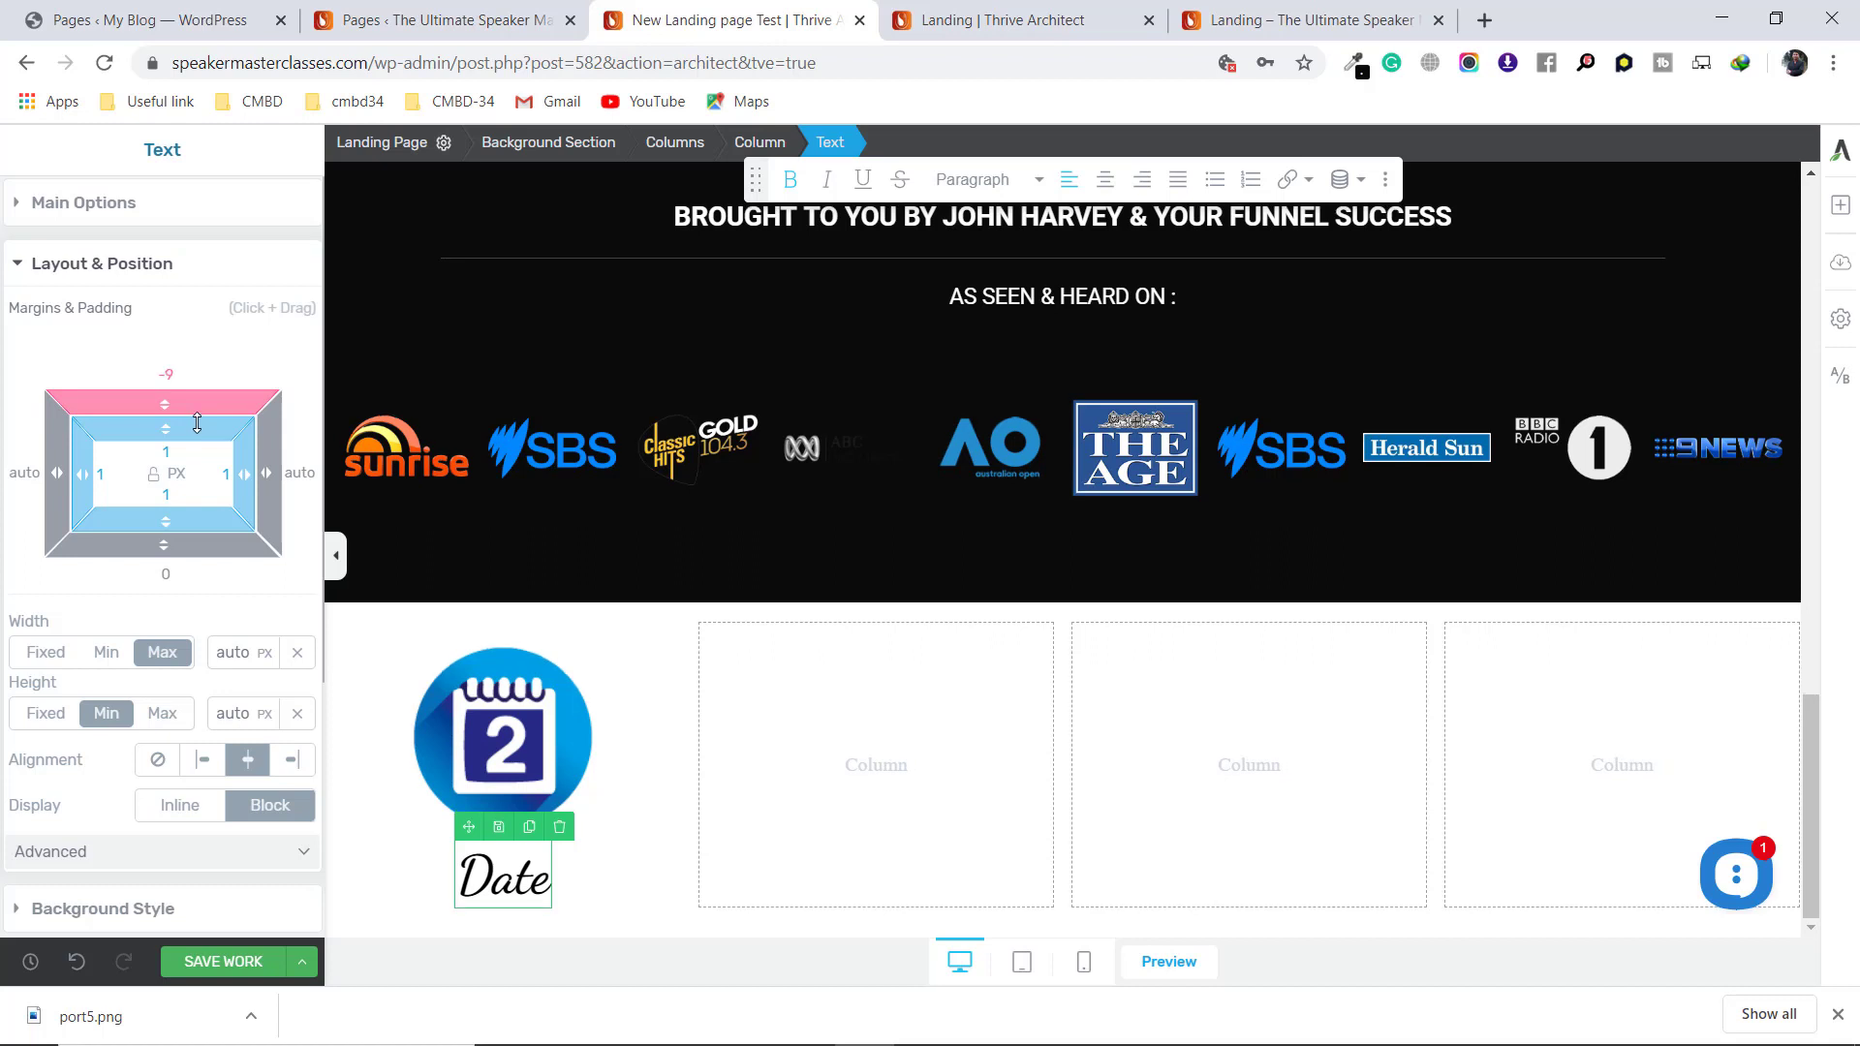
pyautogui.moveTo(196, 423); pyautogui.dragTo(198, 425)
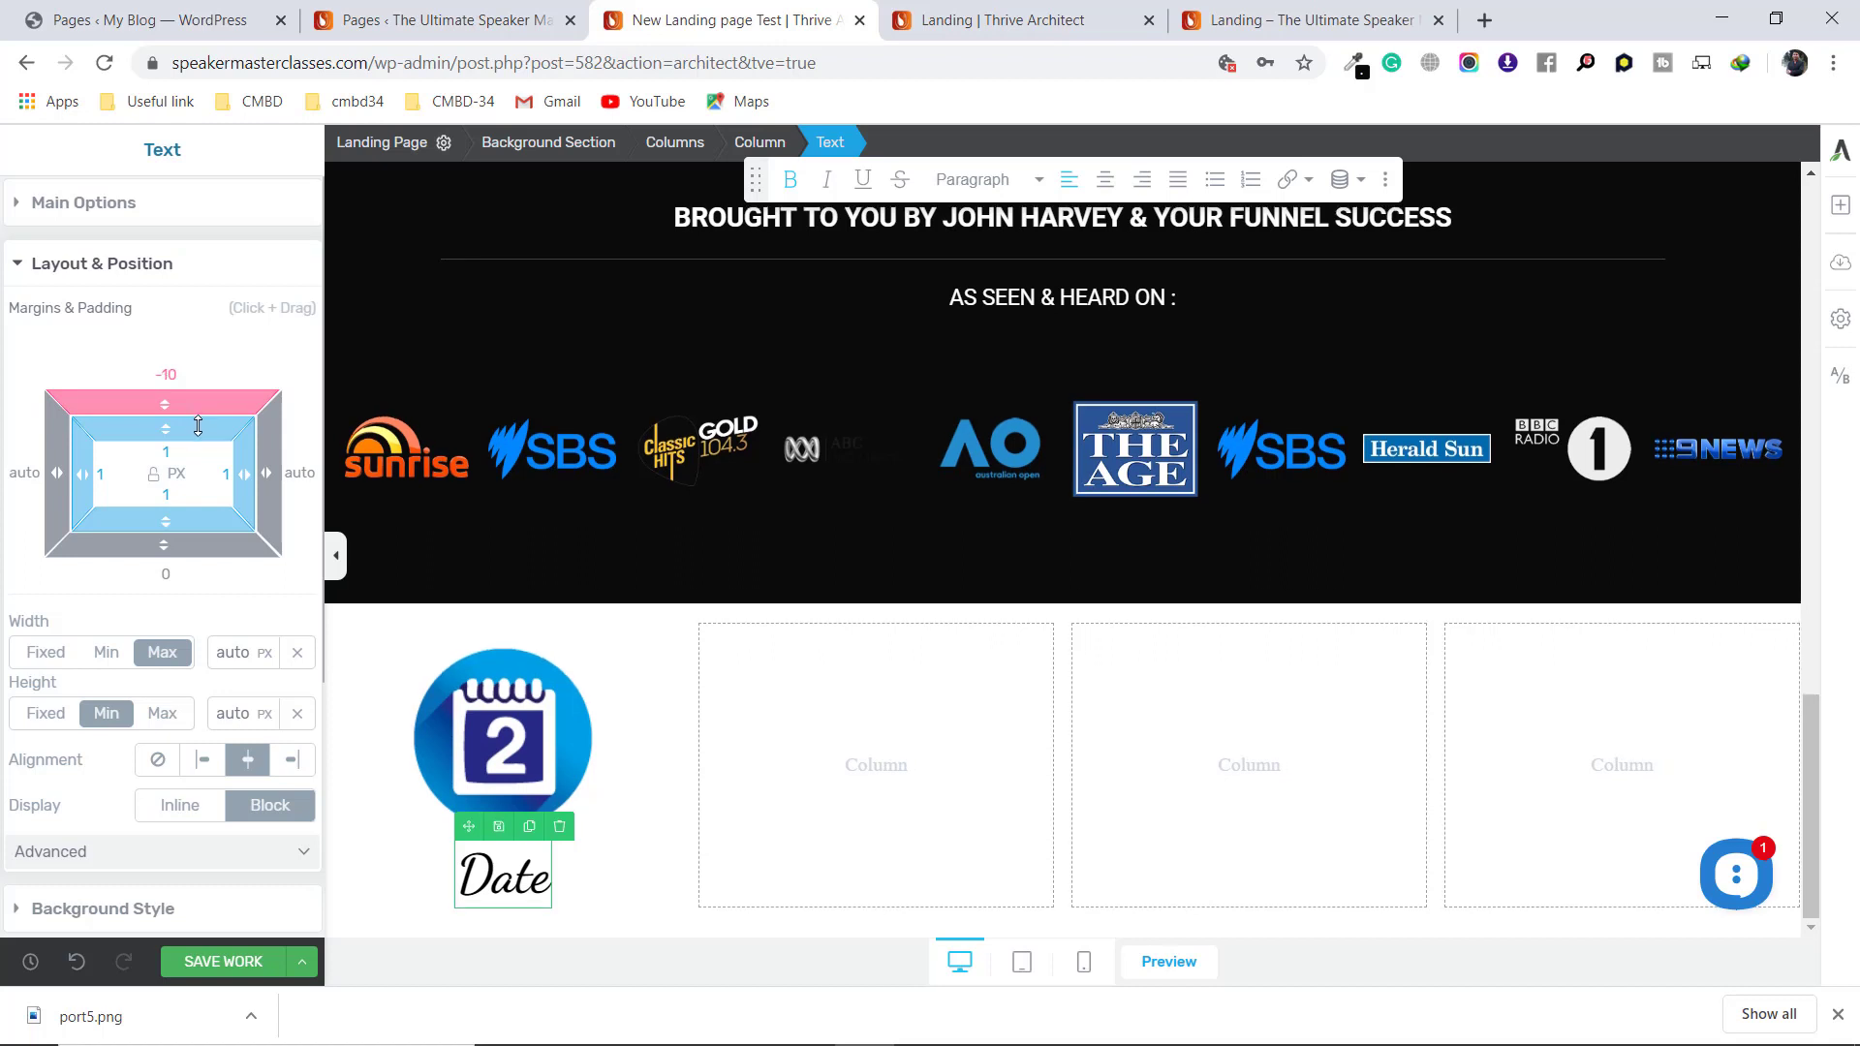
pyautogui.click(652, 909)
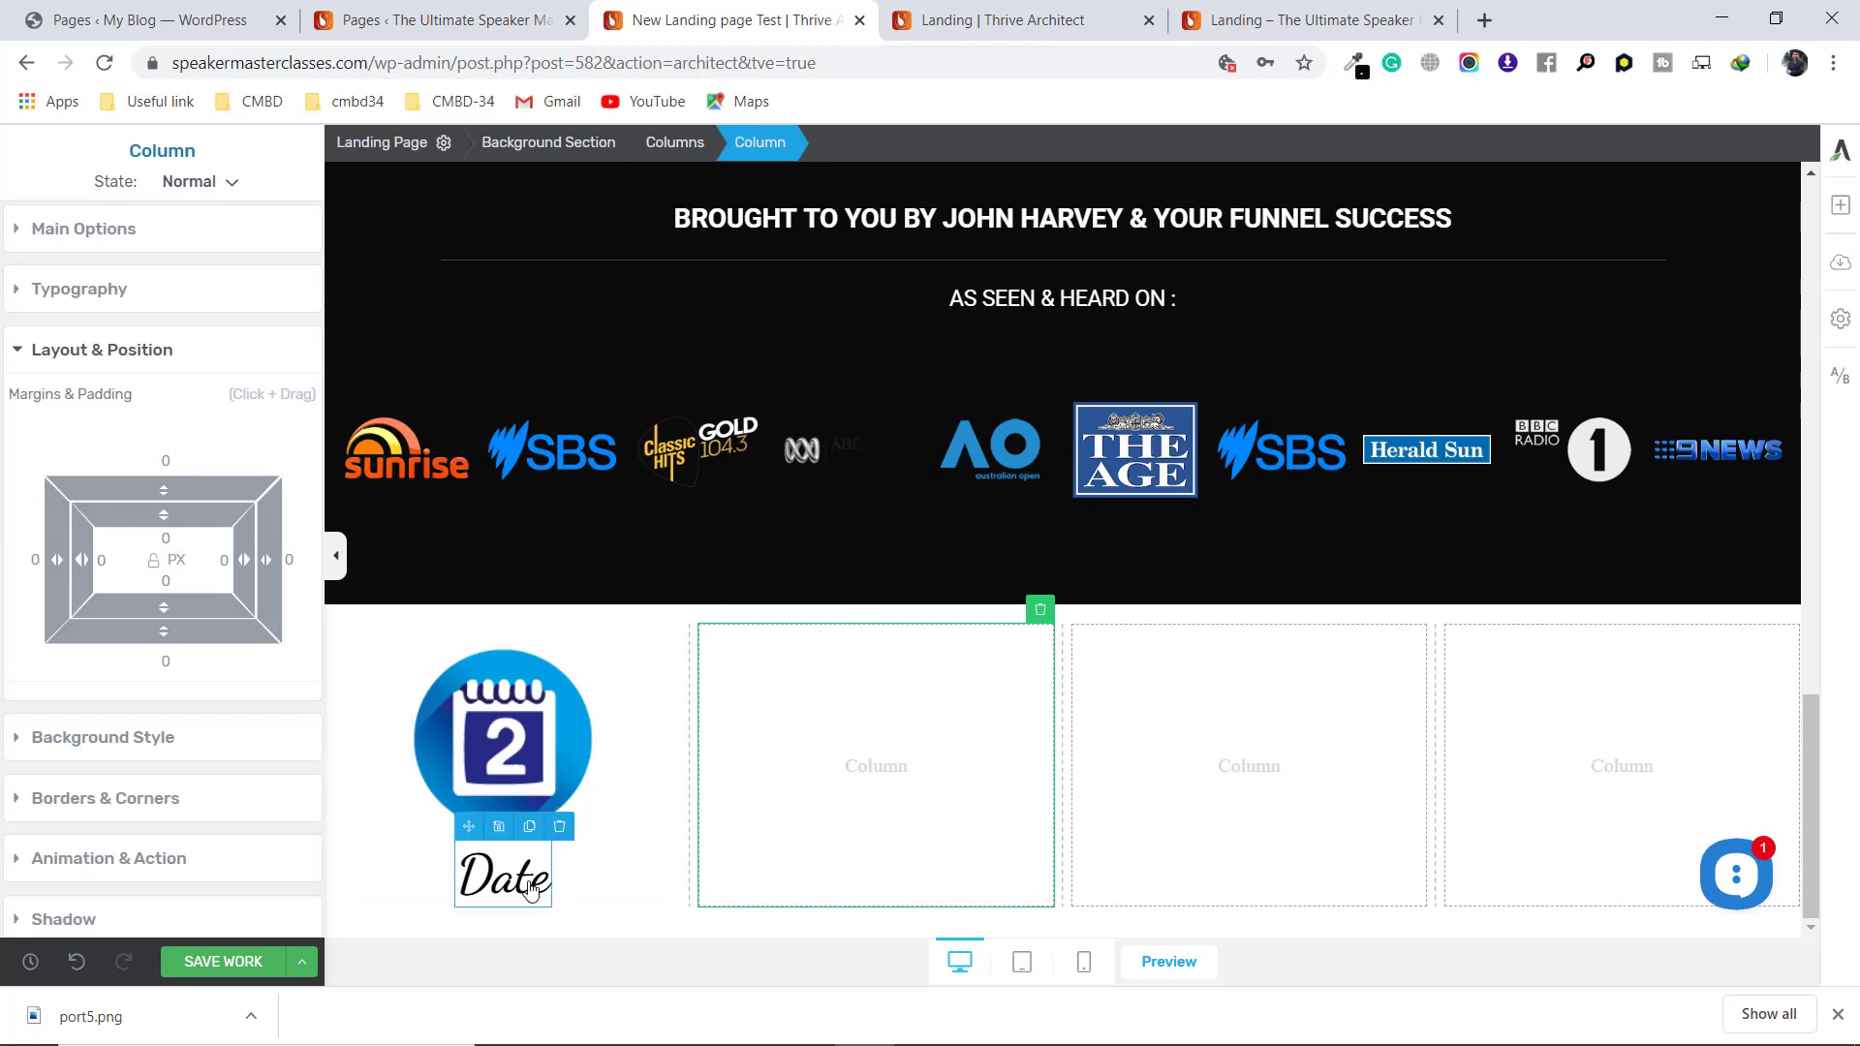
# Add a text element below "Date" with "BOOK YOUR CALENDAR" copied from the live reference page, and centre both text and element in the column
pyautogui.click(1298, 19)
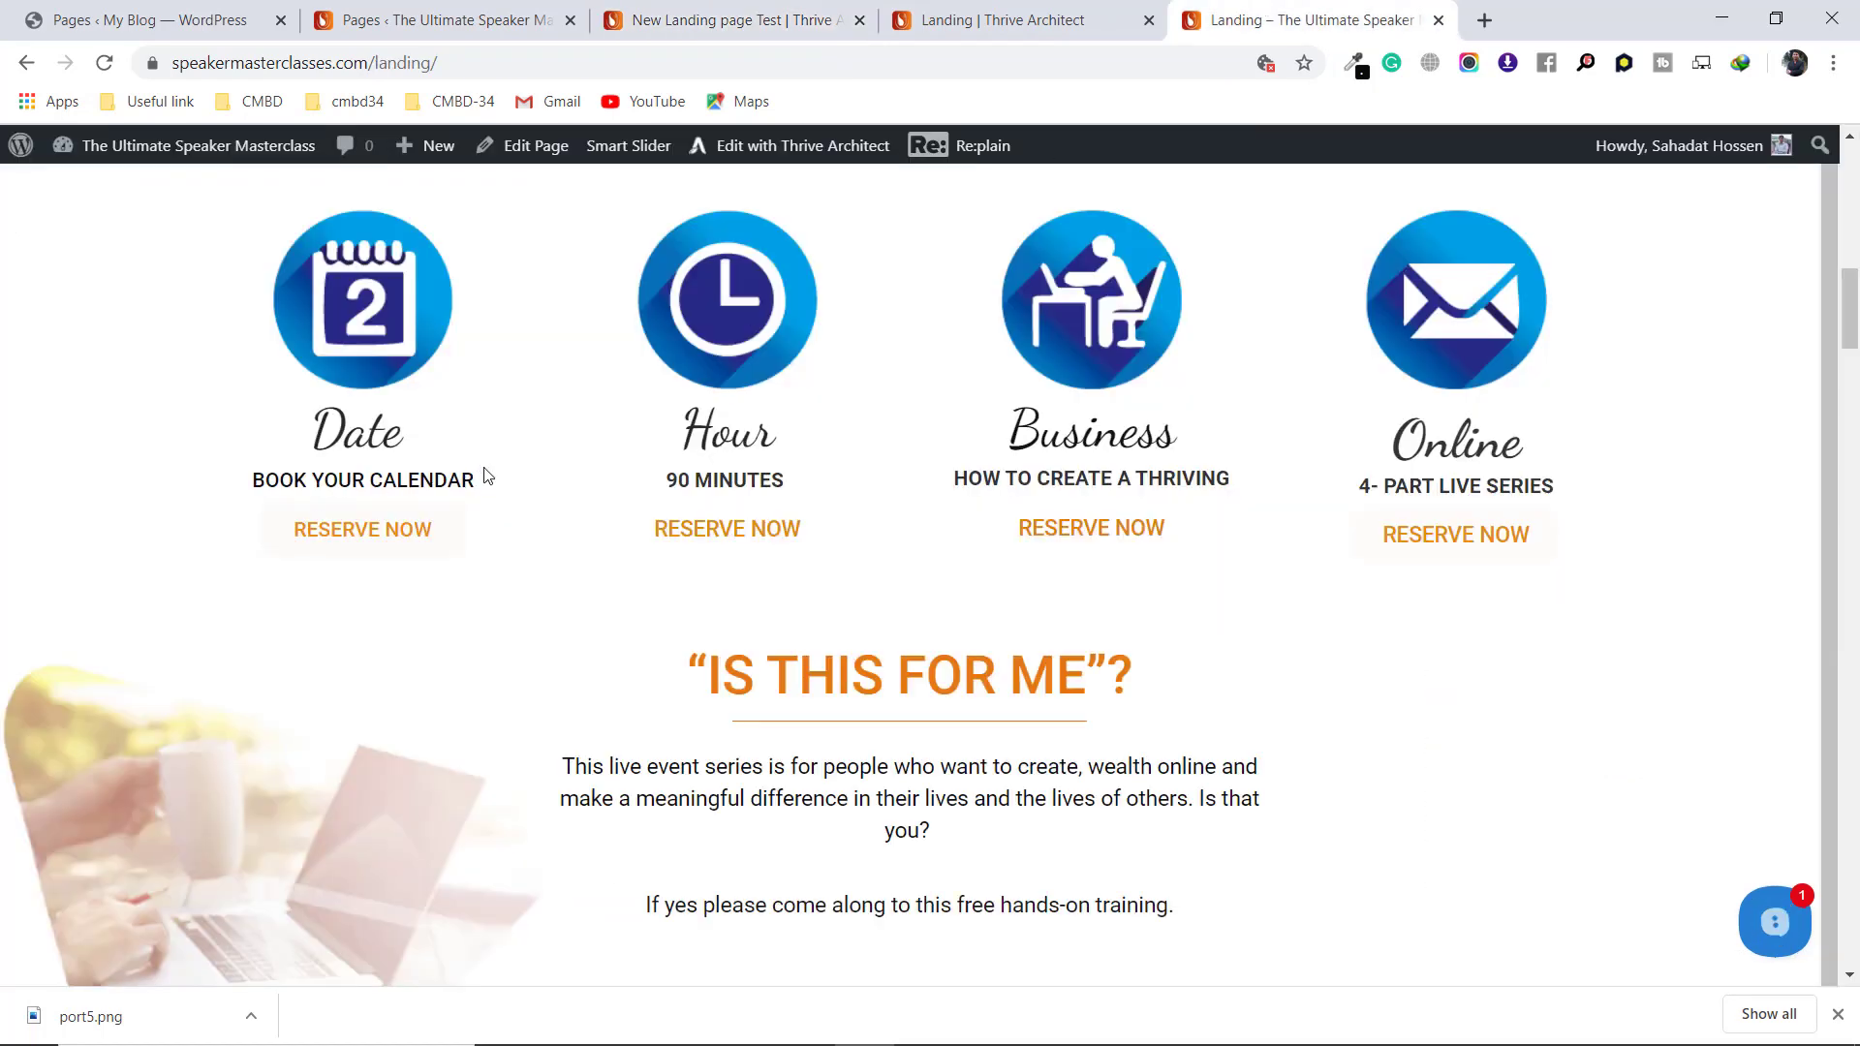
pyautogui.moveTo(473, 479); pyautogui.dragTo(205, 485)
pyautogui.hotkey('ctrl', 'c')
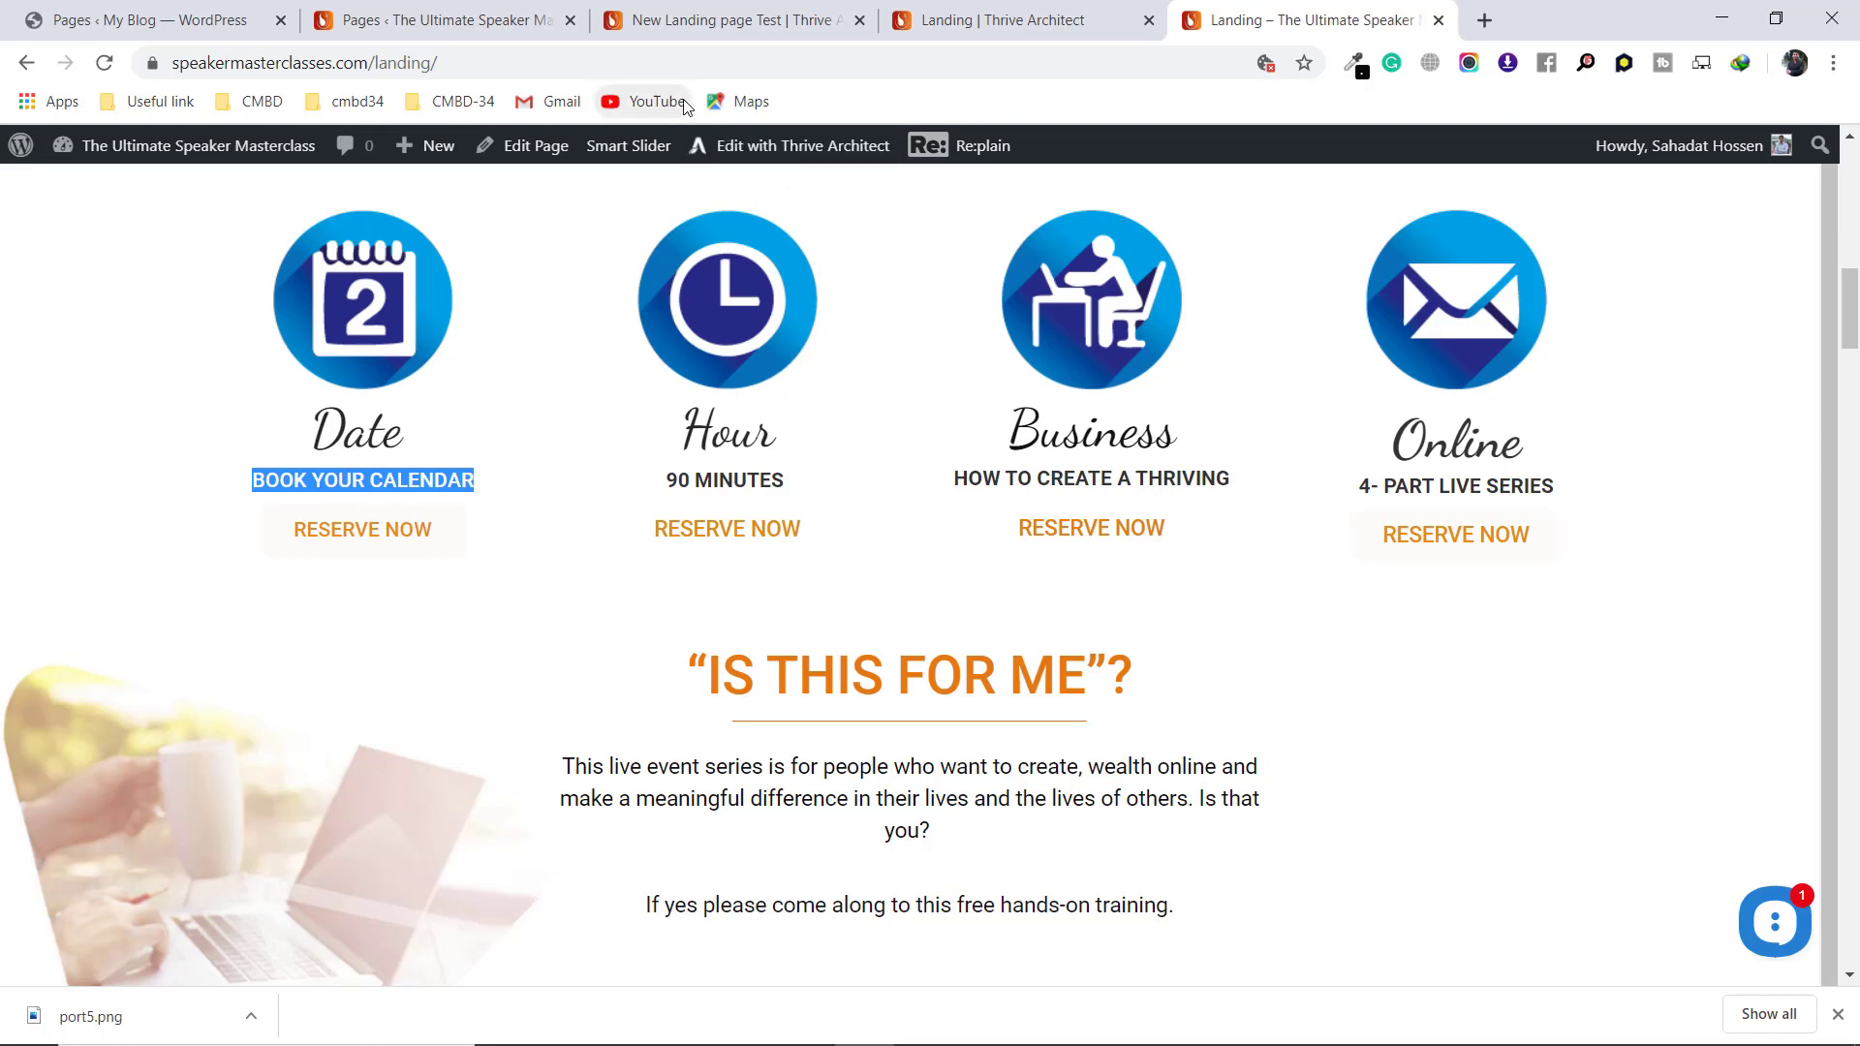
pyautogui.click(681, 24)
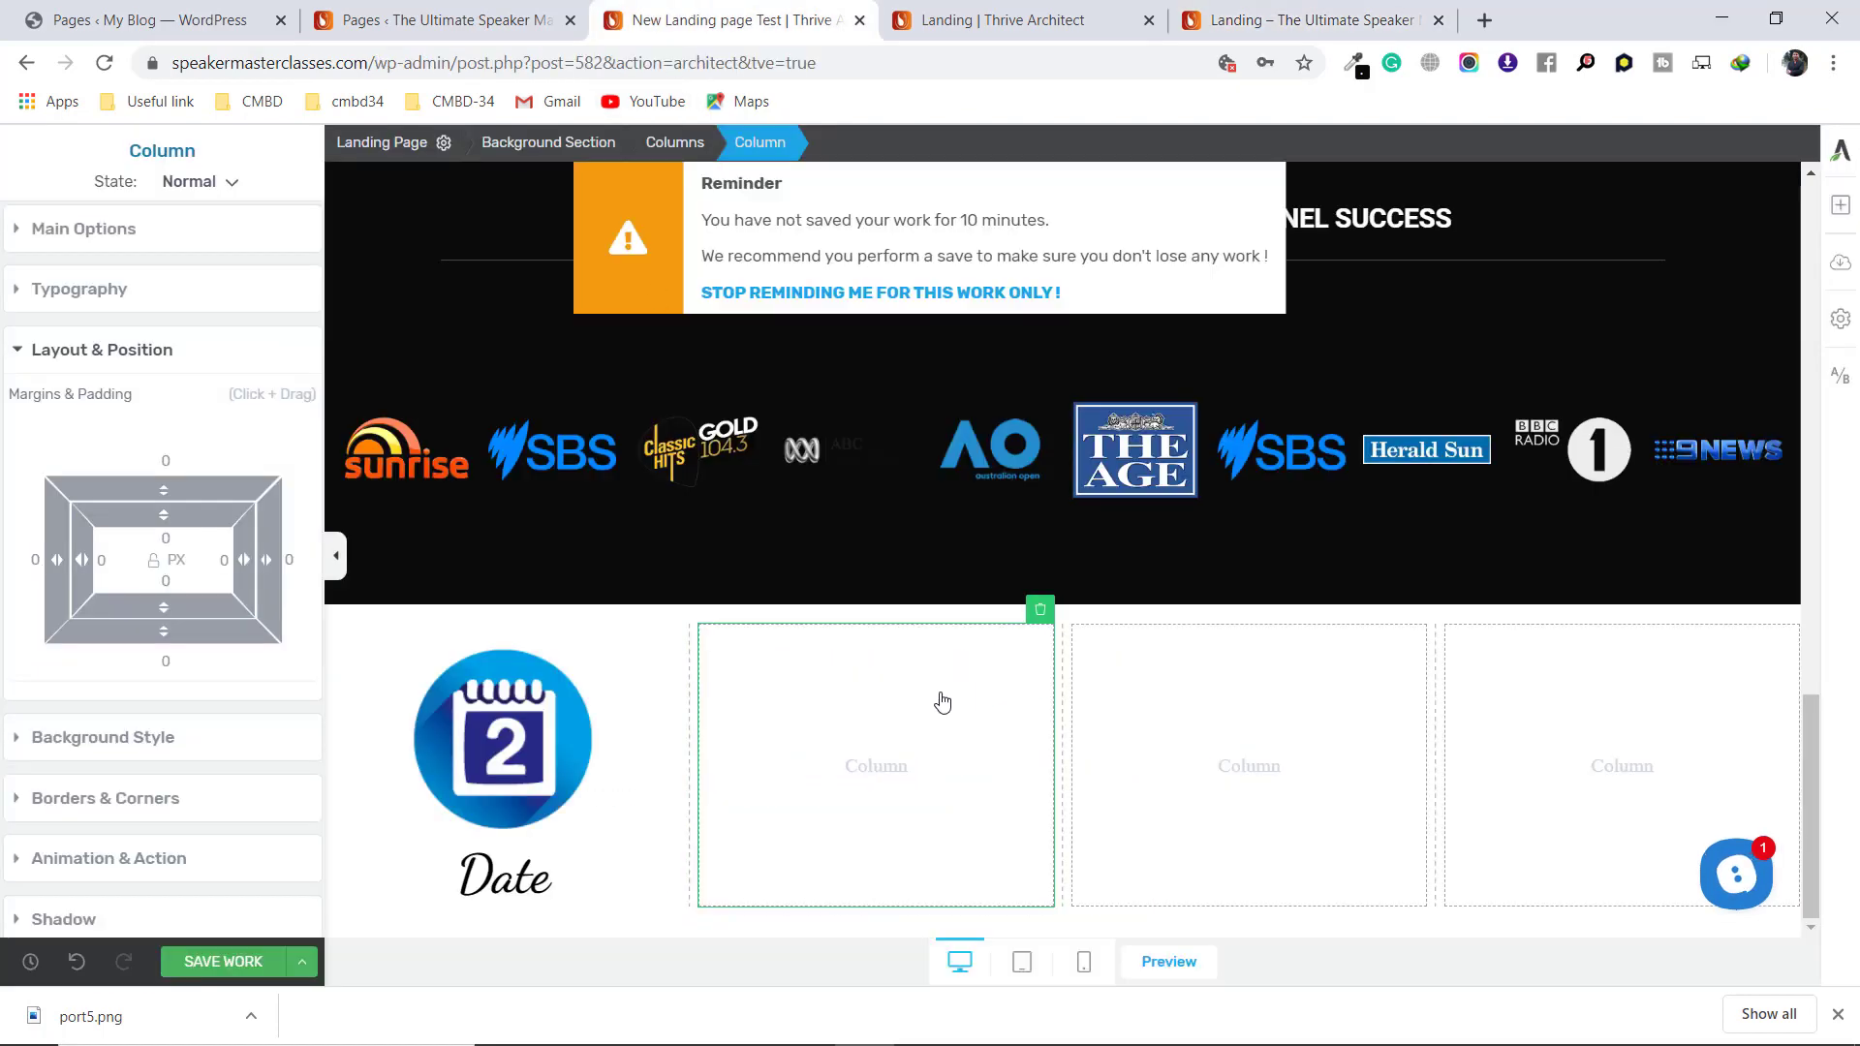
pyautogui.click(1845, 212)
pyautogui.moveTo(1624, 373); pyautogui.dragTo(504, 907)
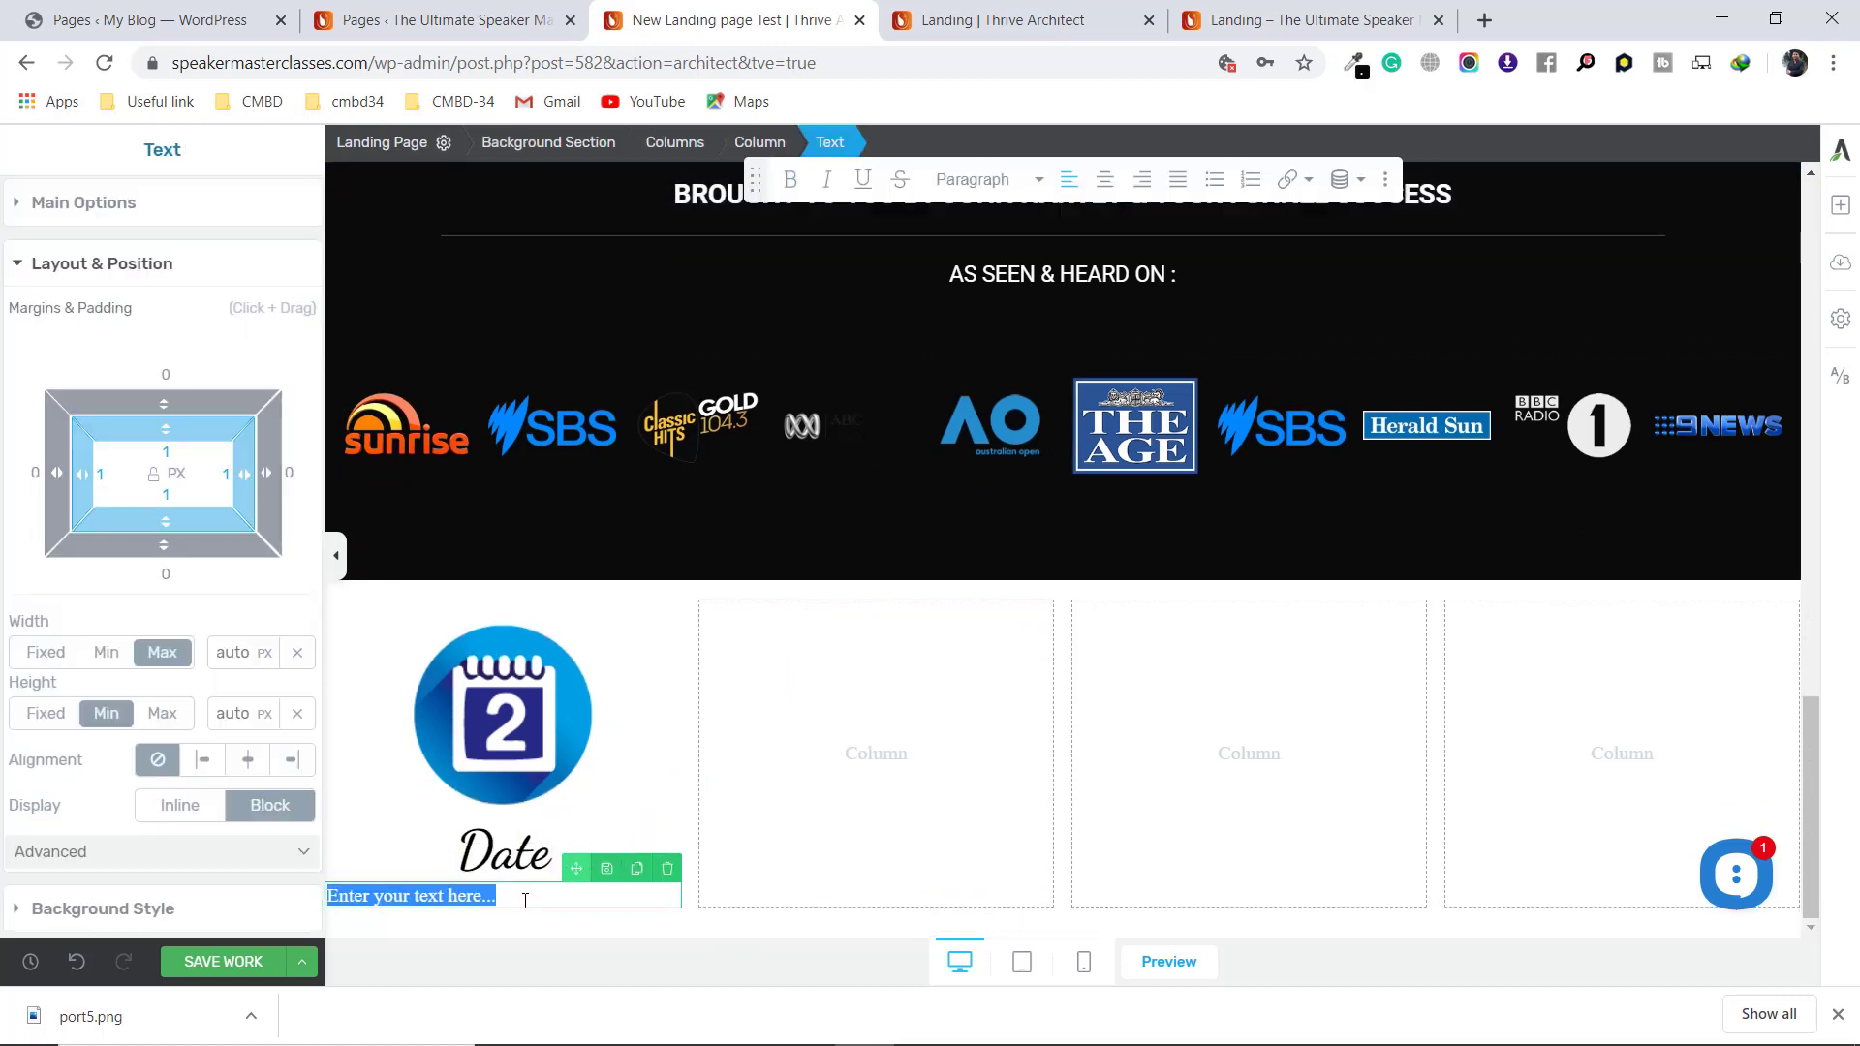
pyautogui.hotkey('ctrl', 'v')
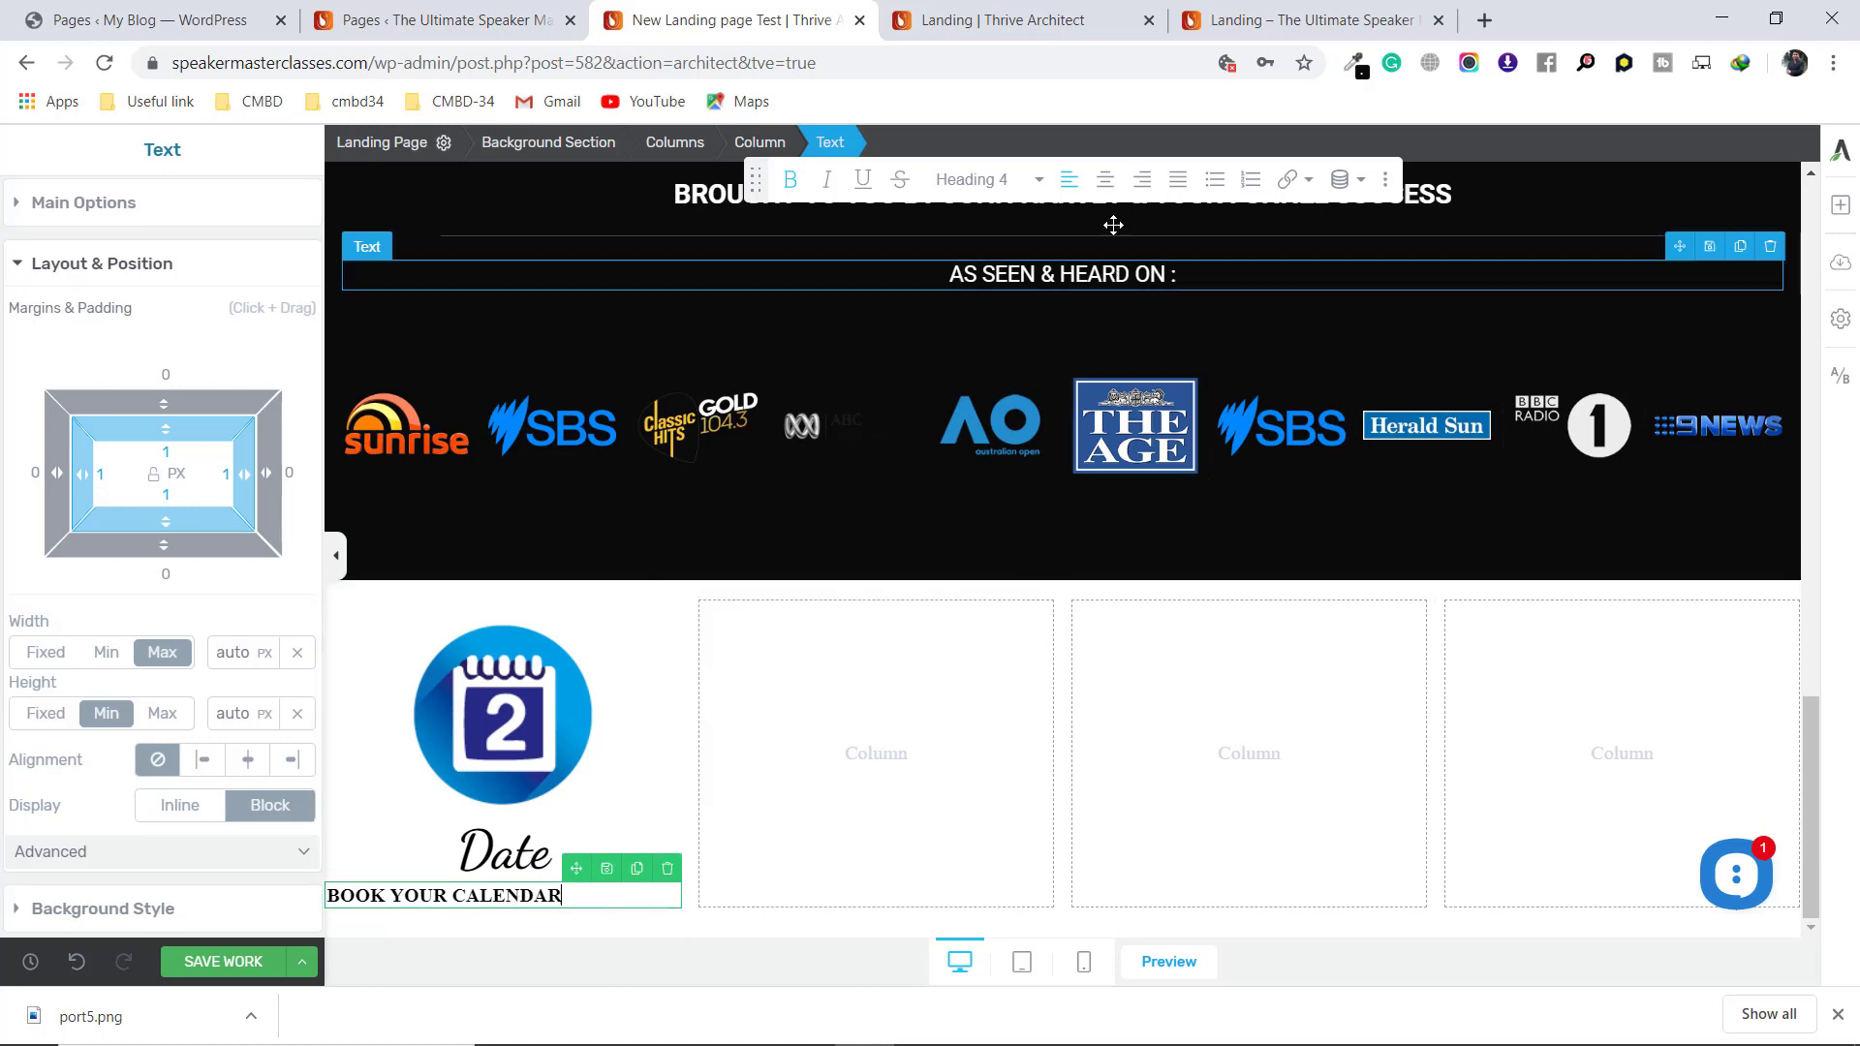
pyautogui.click(1106, 183)
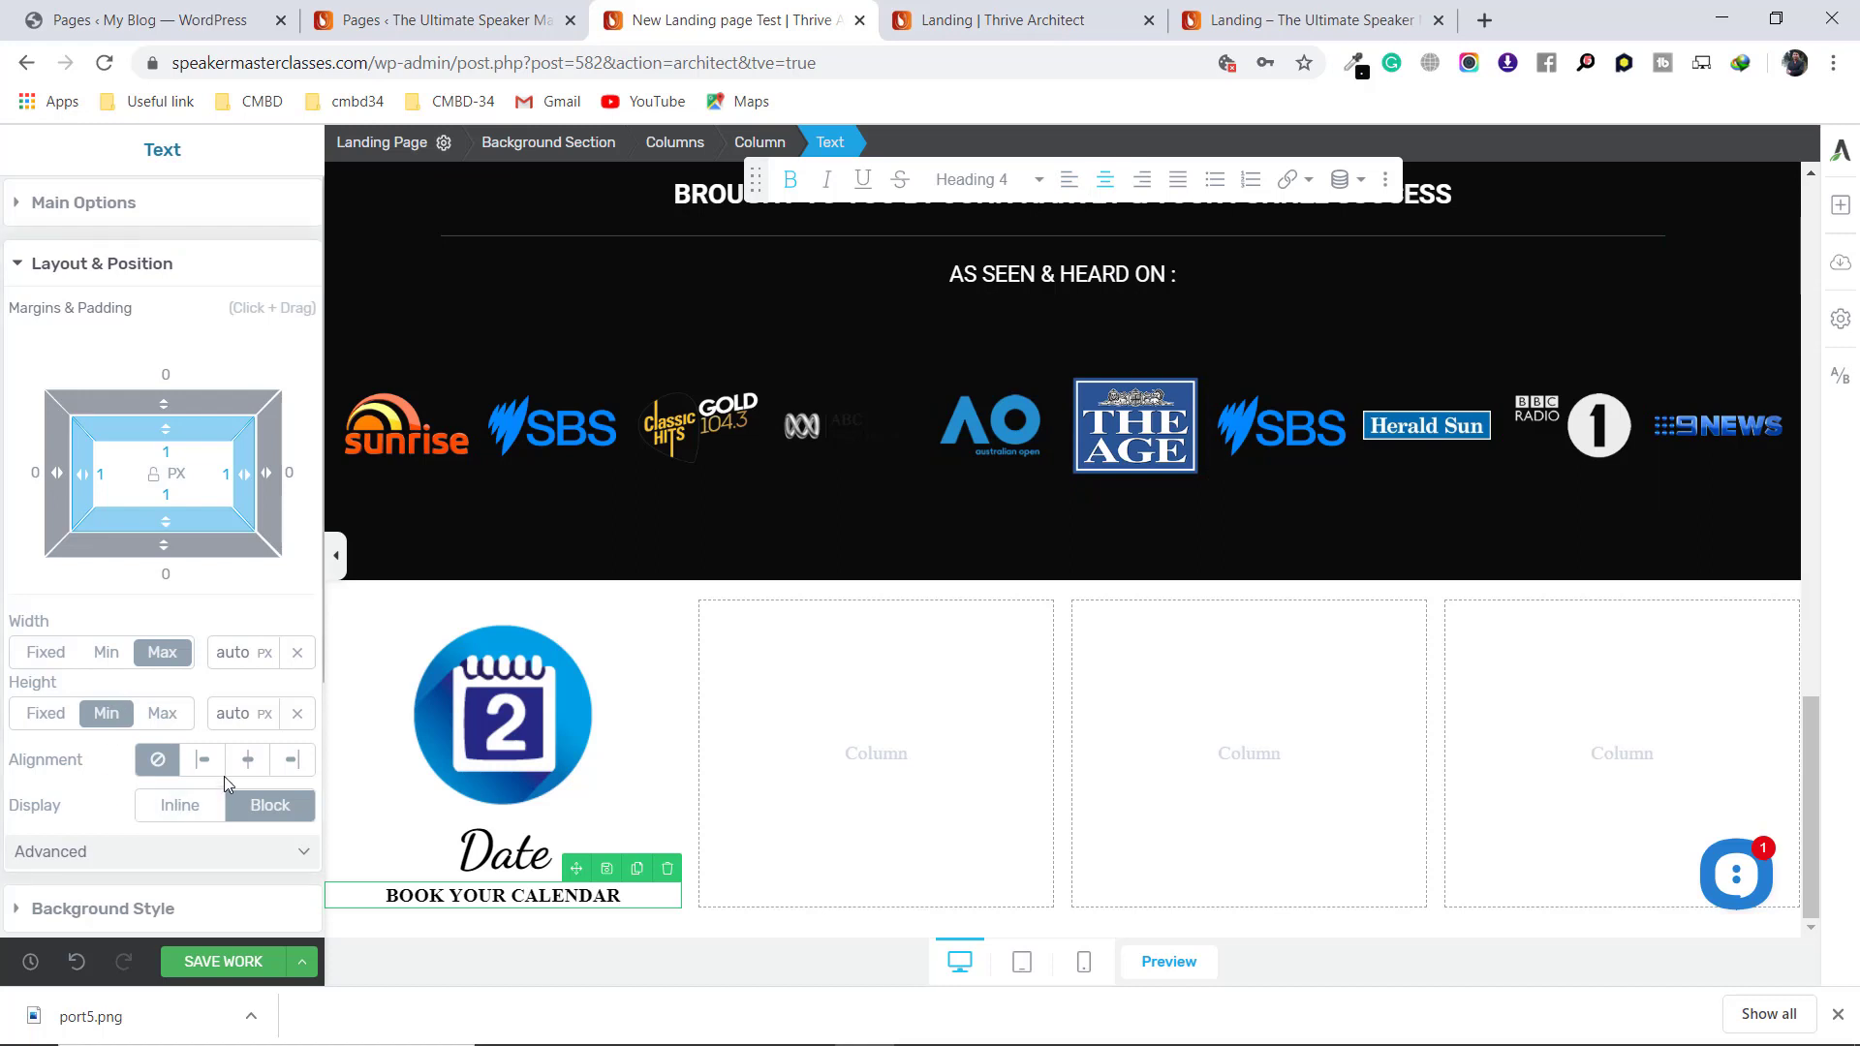
pyautogui.click(248, 762)
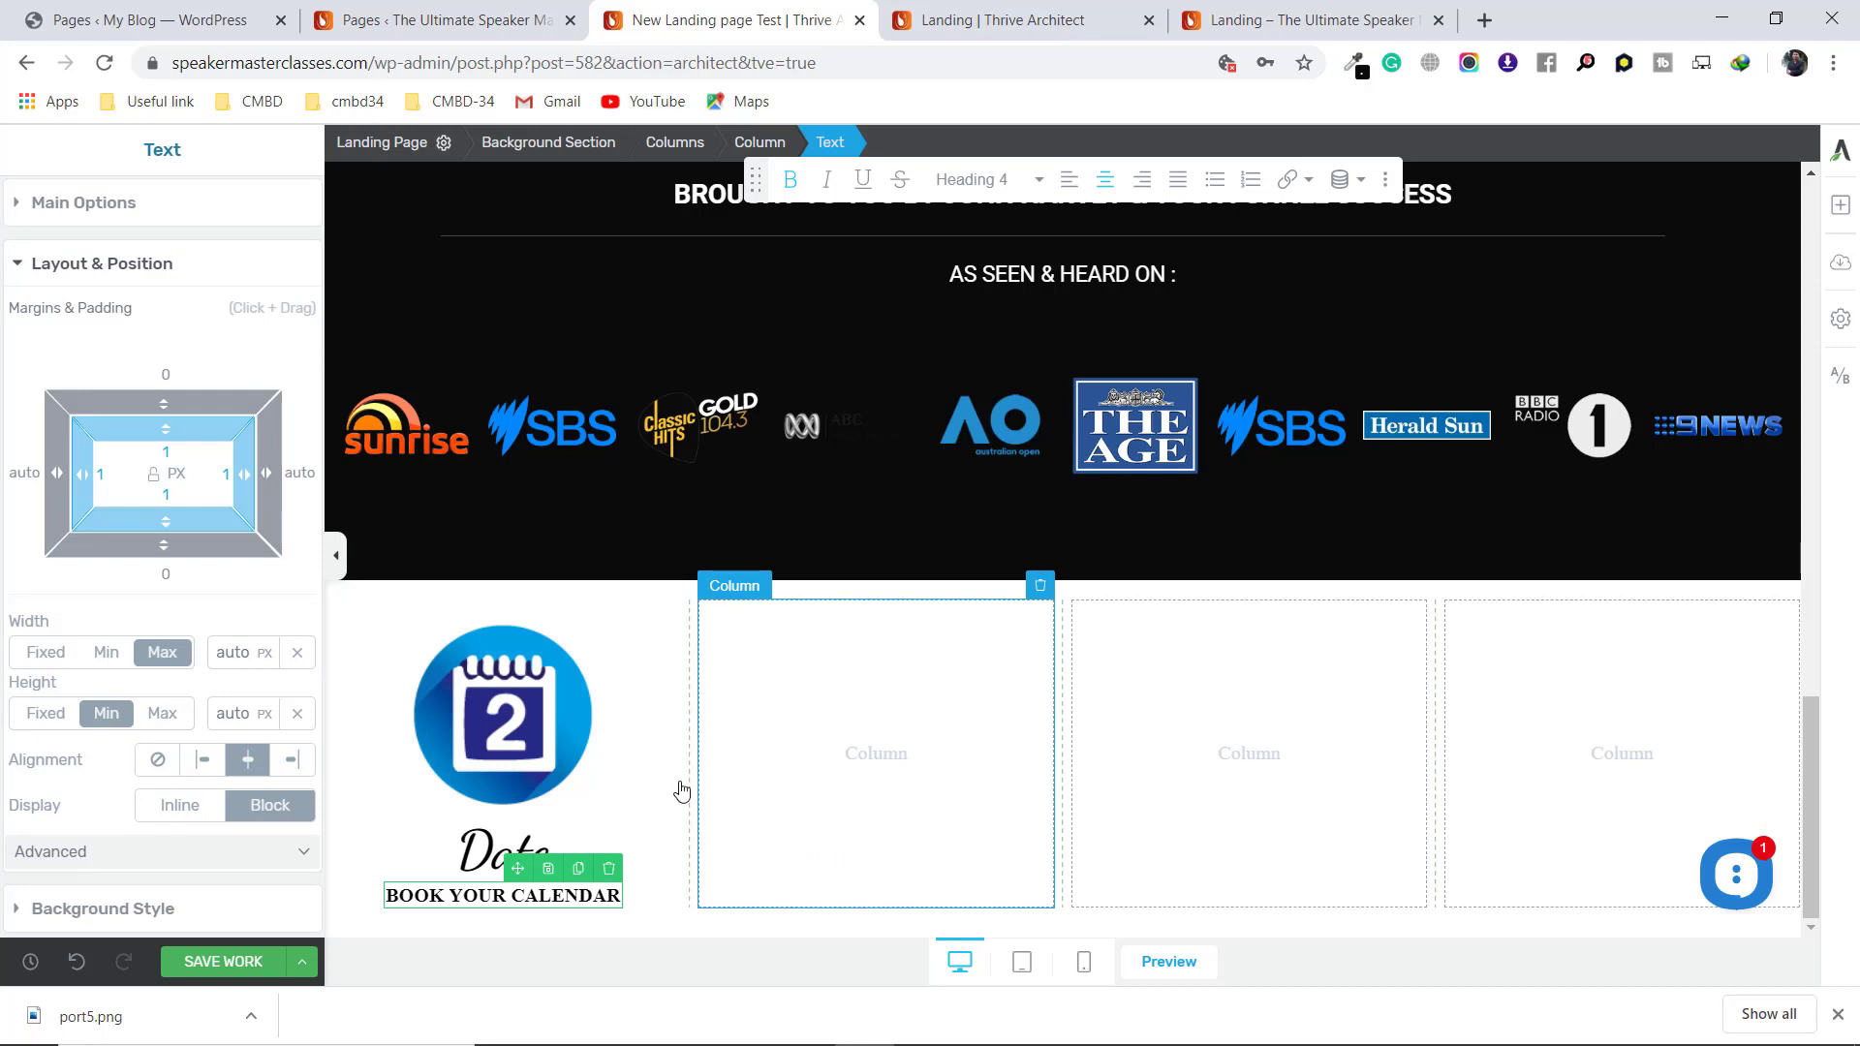
# Change the "BOOK YOUR CALENDAR" font to Roboto from Google Fonts and set its size to 20 px
pyautogui.click(198, 222)
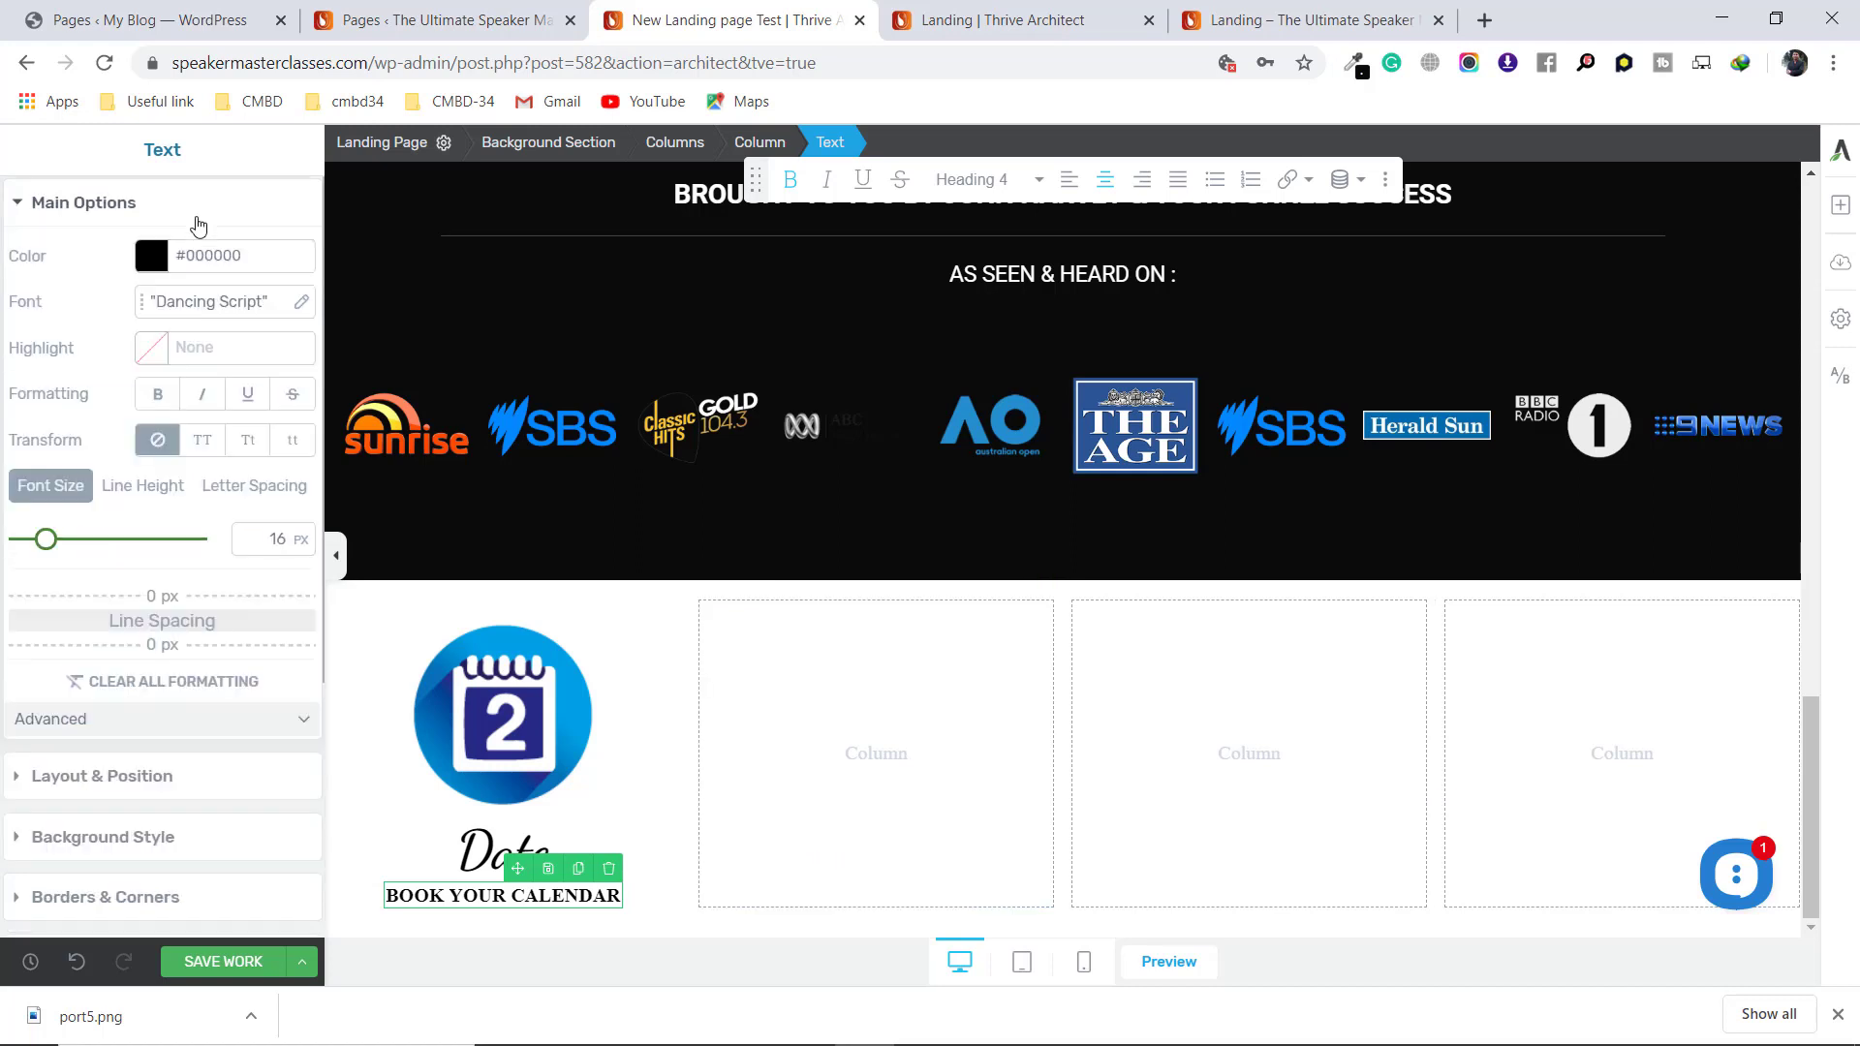
pyautogui.click(218, 301)
pyautogui.click(223, 378)
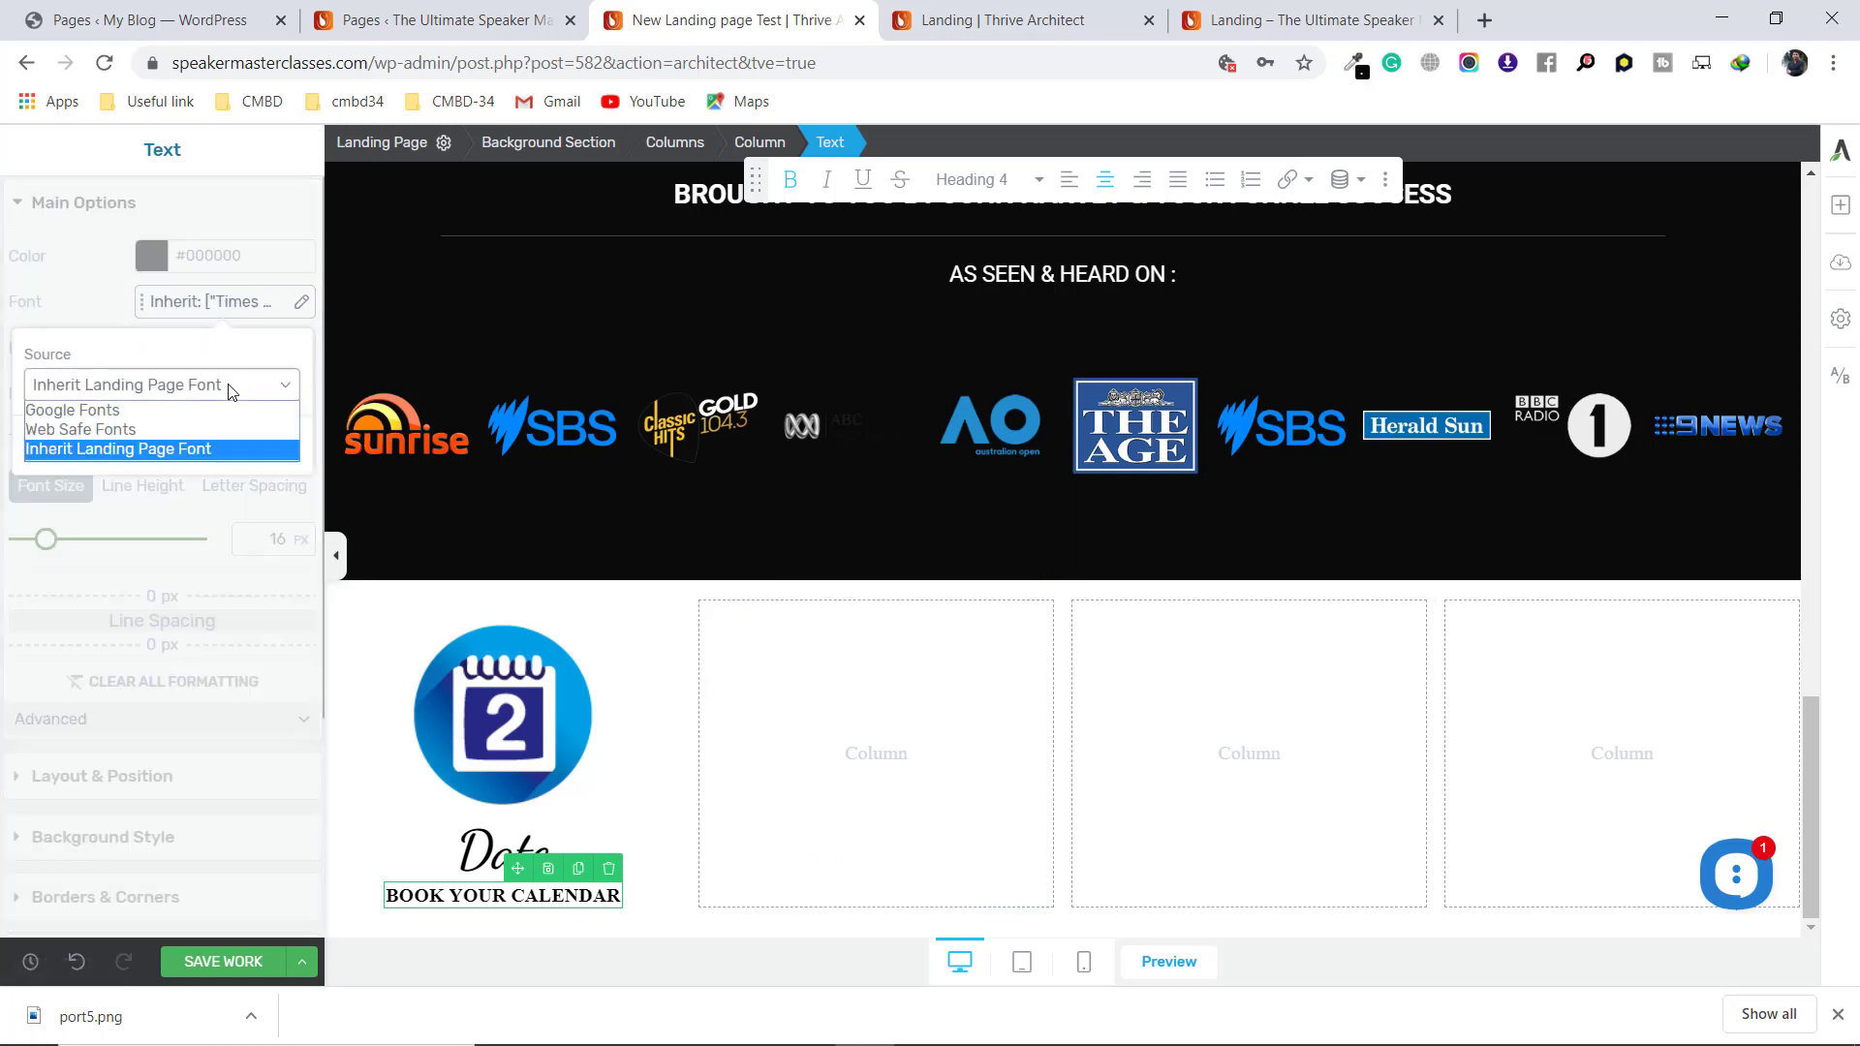
pyautogui.click(189, 406)
pyautogui.click(157, 469)
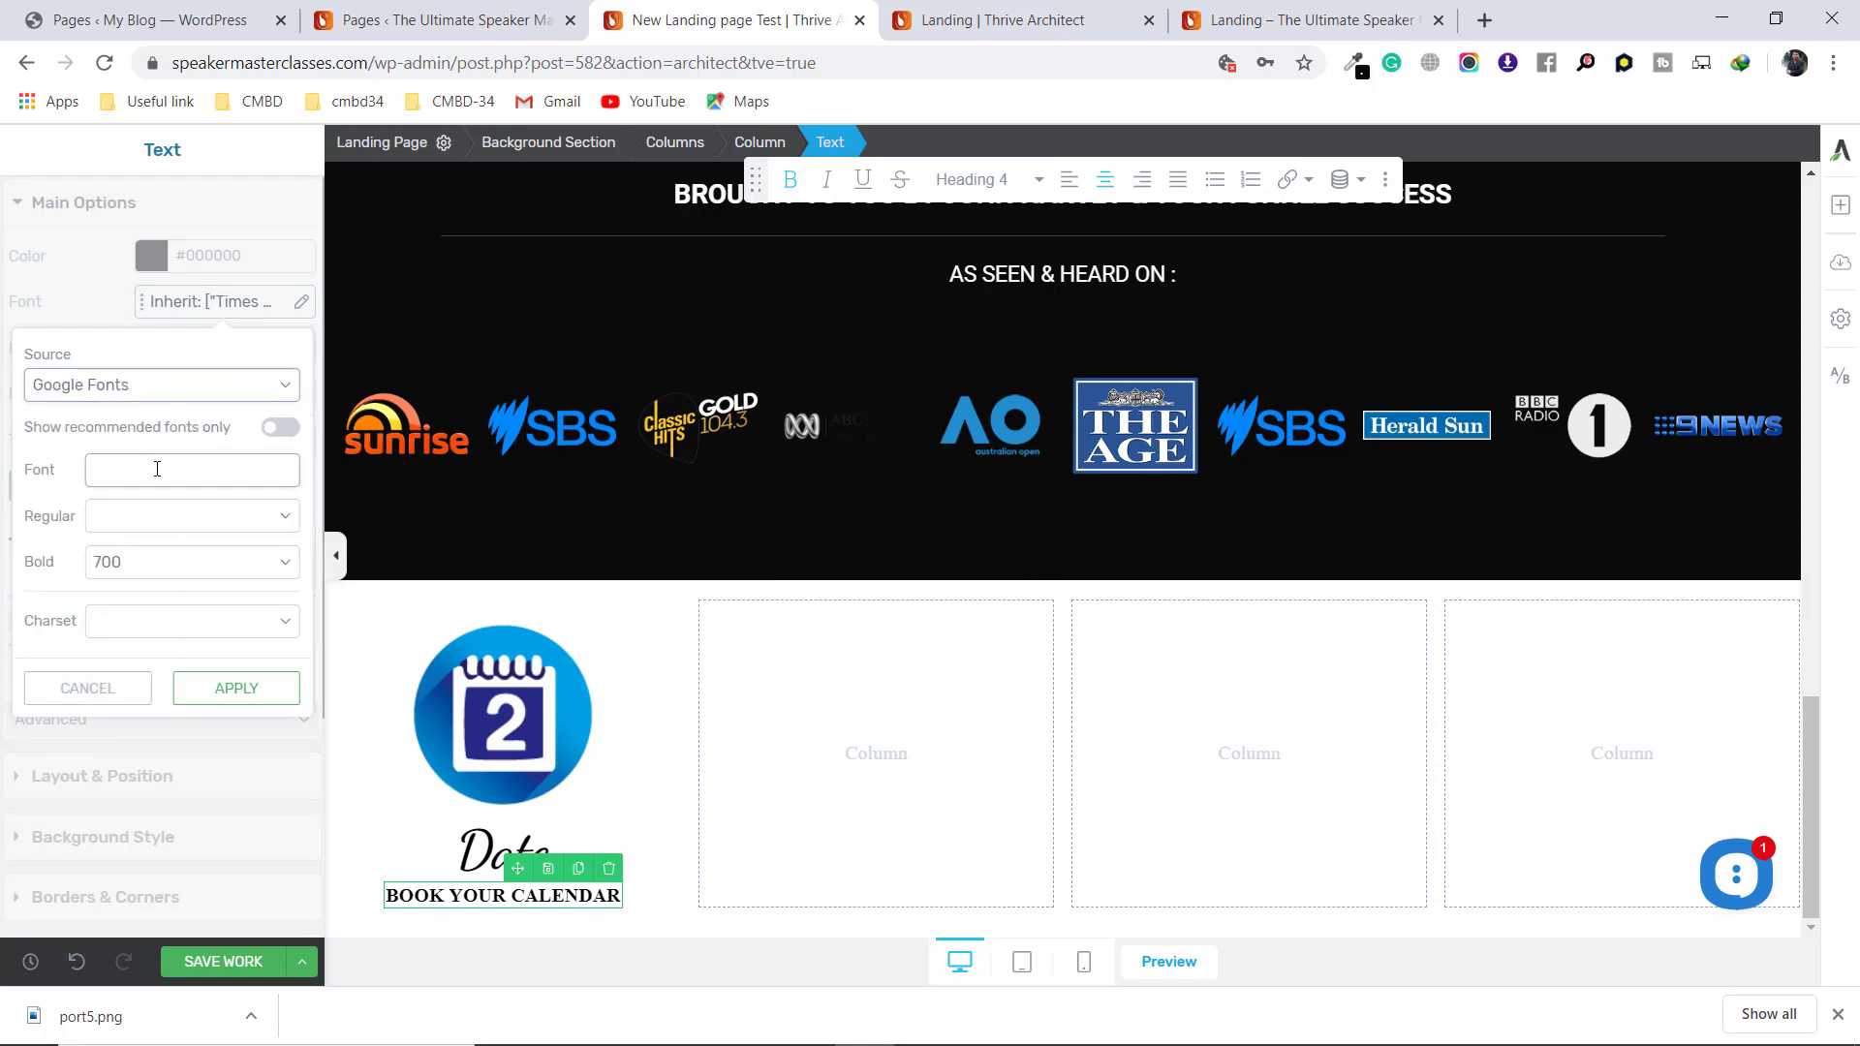
pyautogui.write('ro')
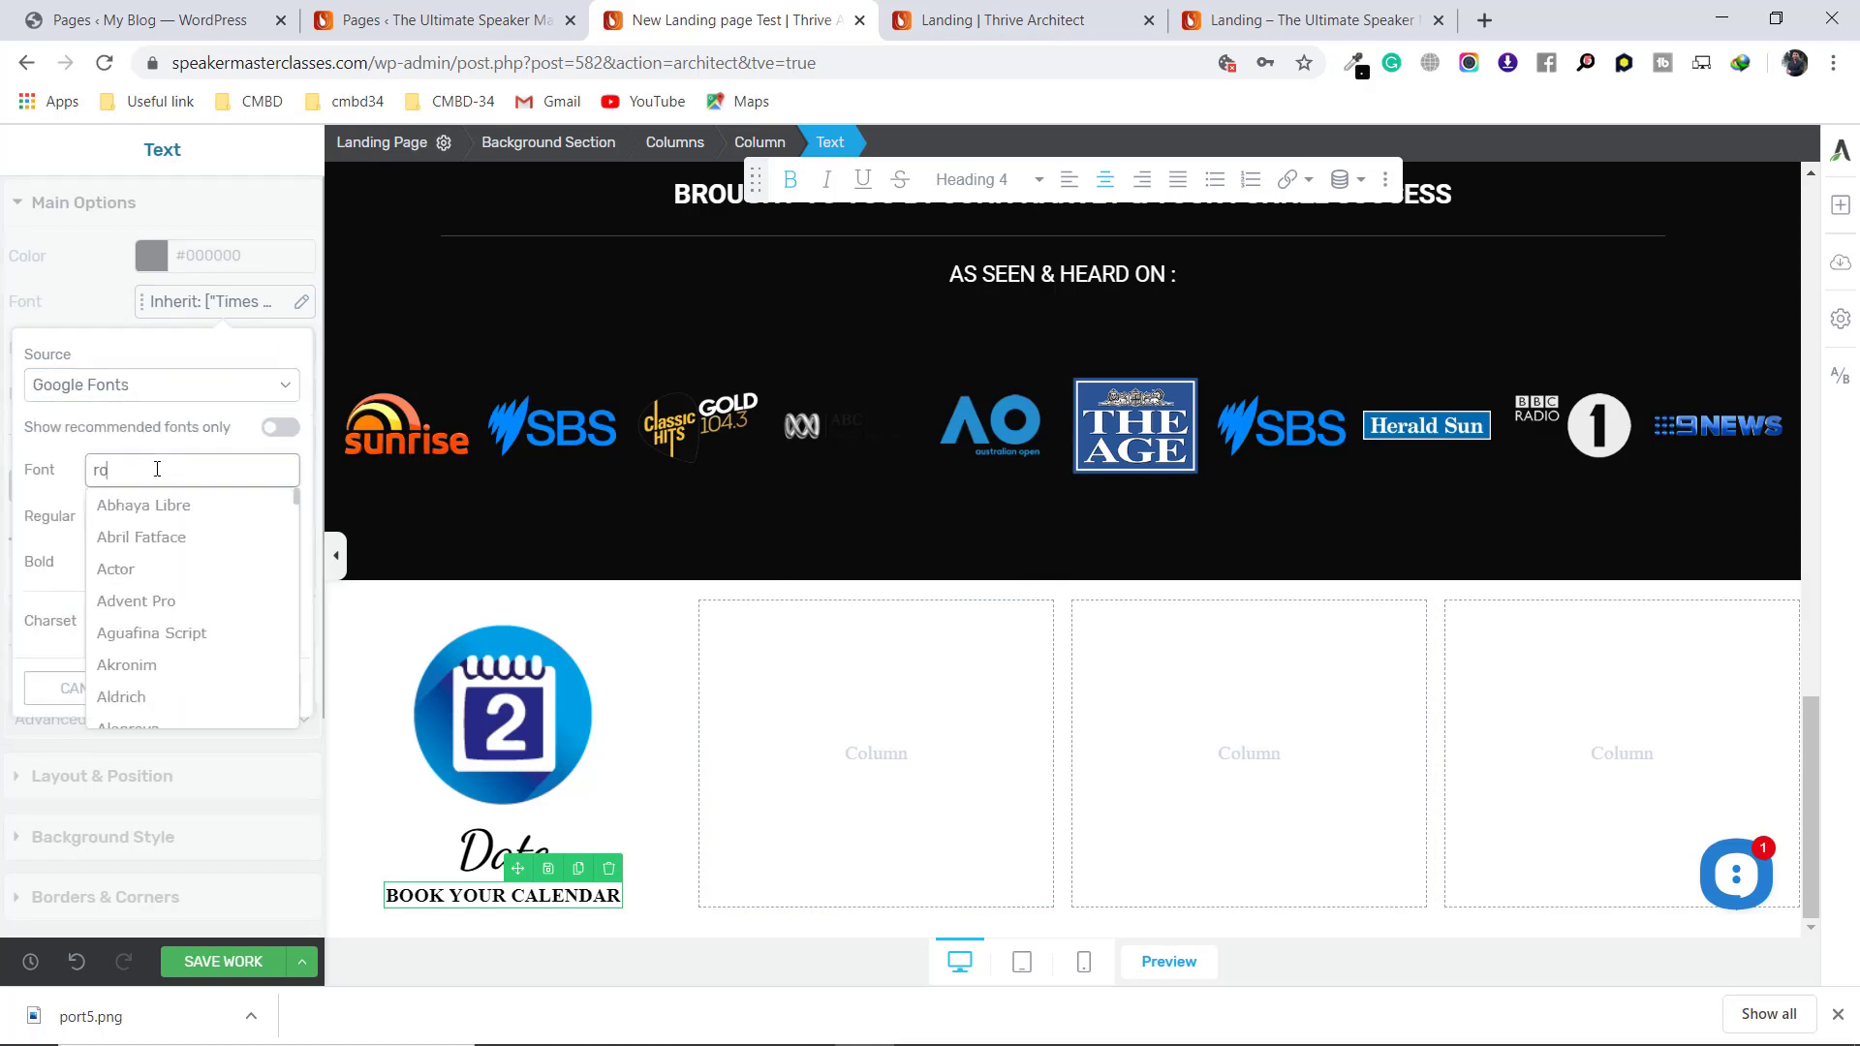
pyautogui.write('b')
pyautogui.click(197, 505)
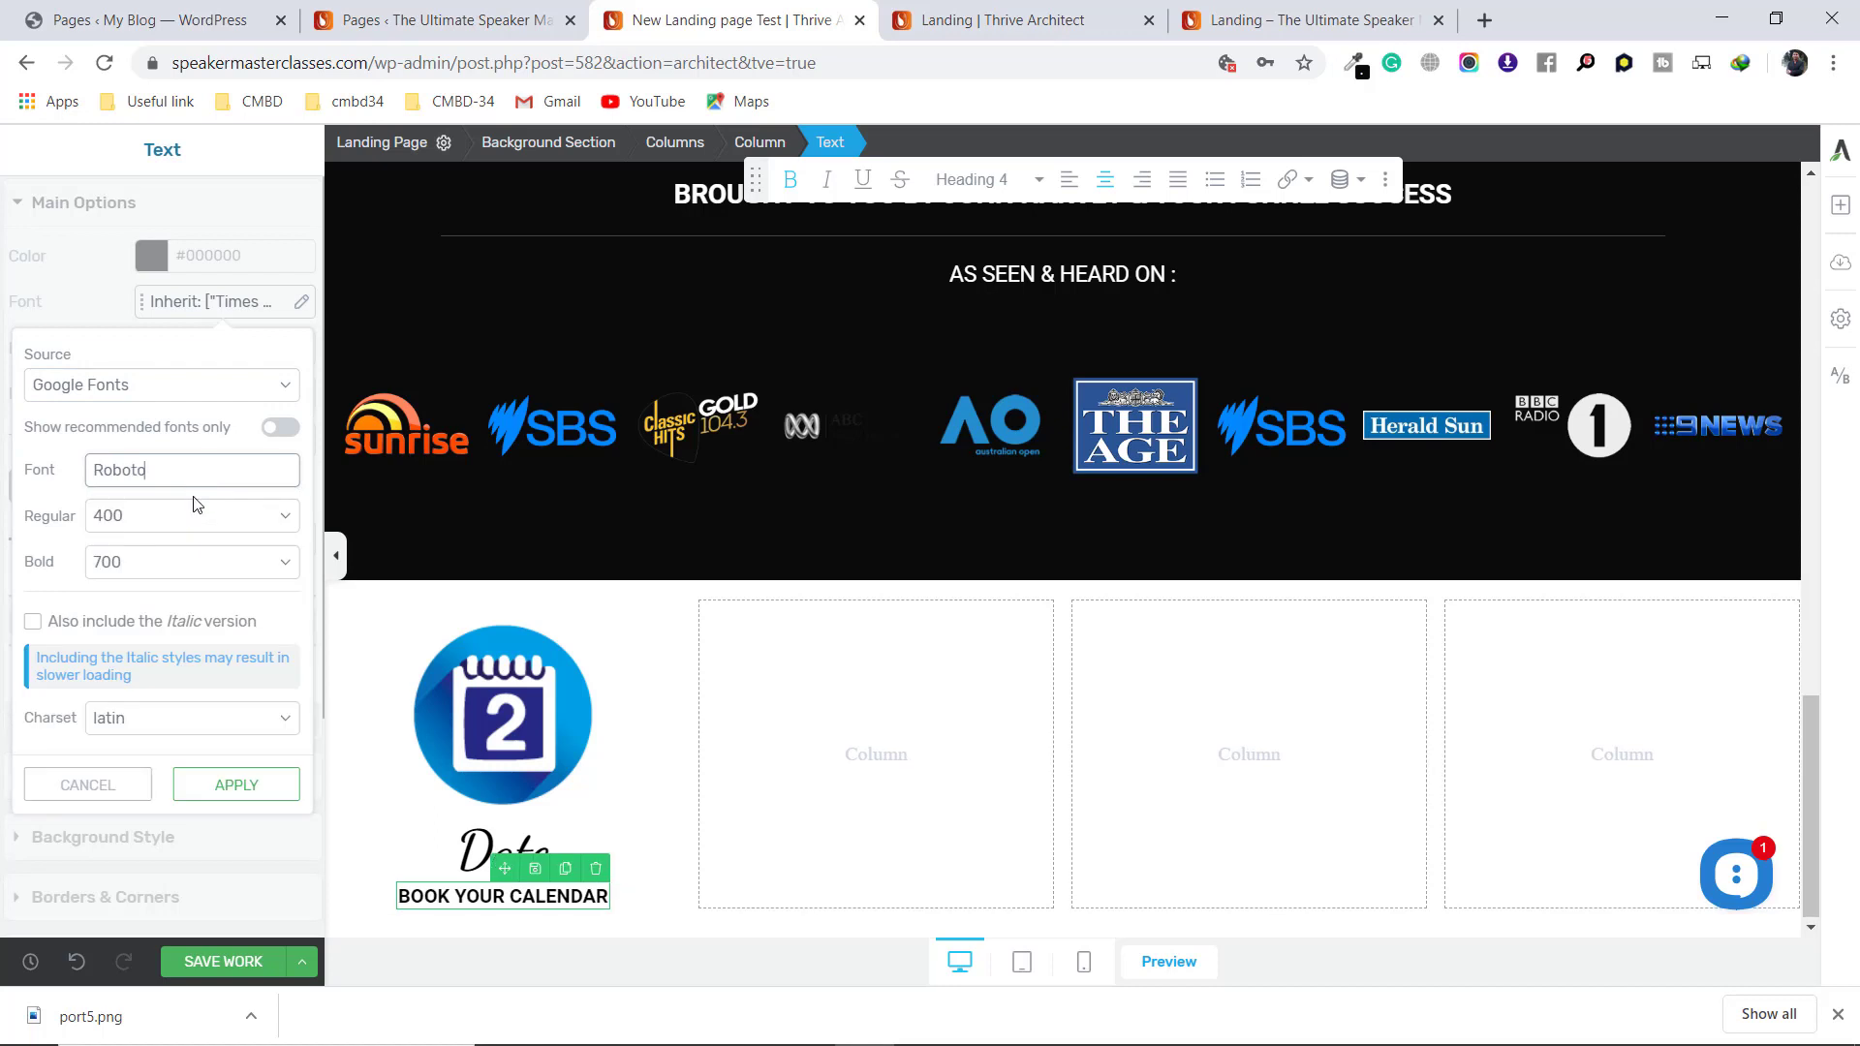
pyautogui.click(233, 783)
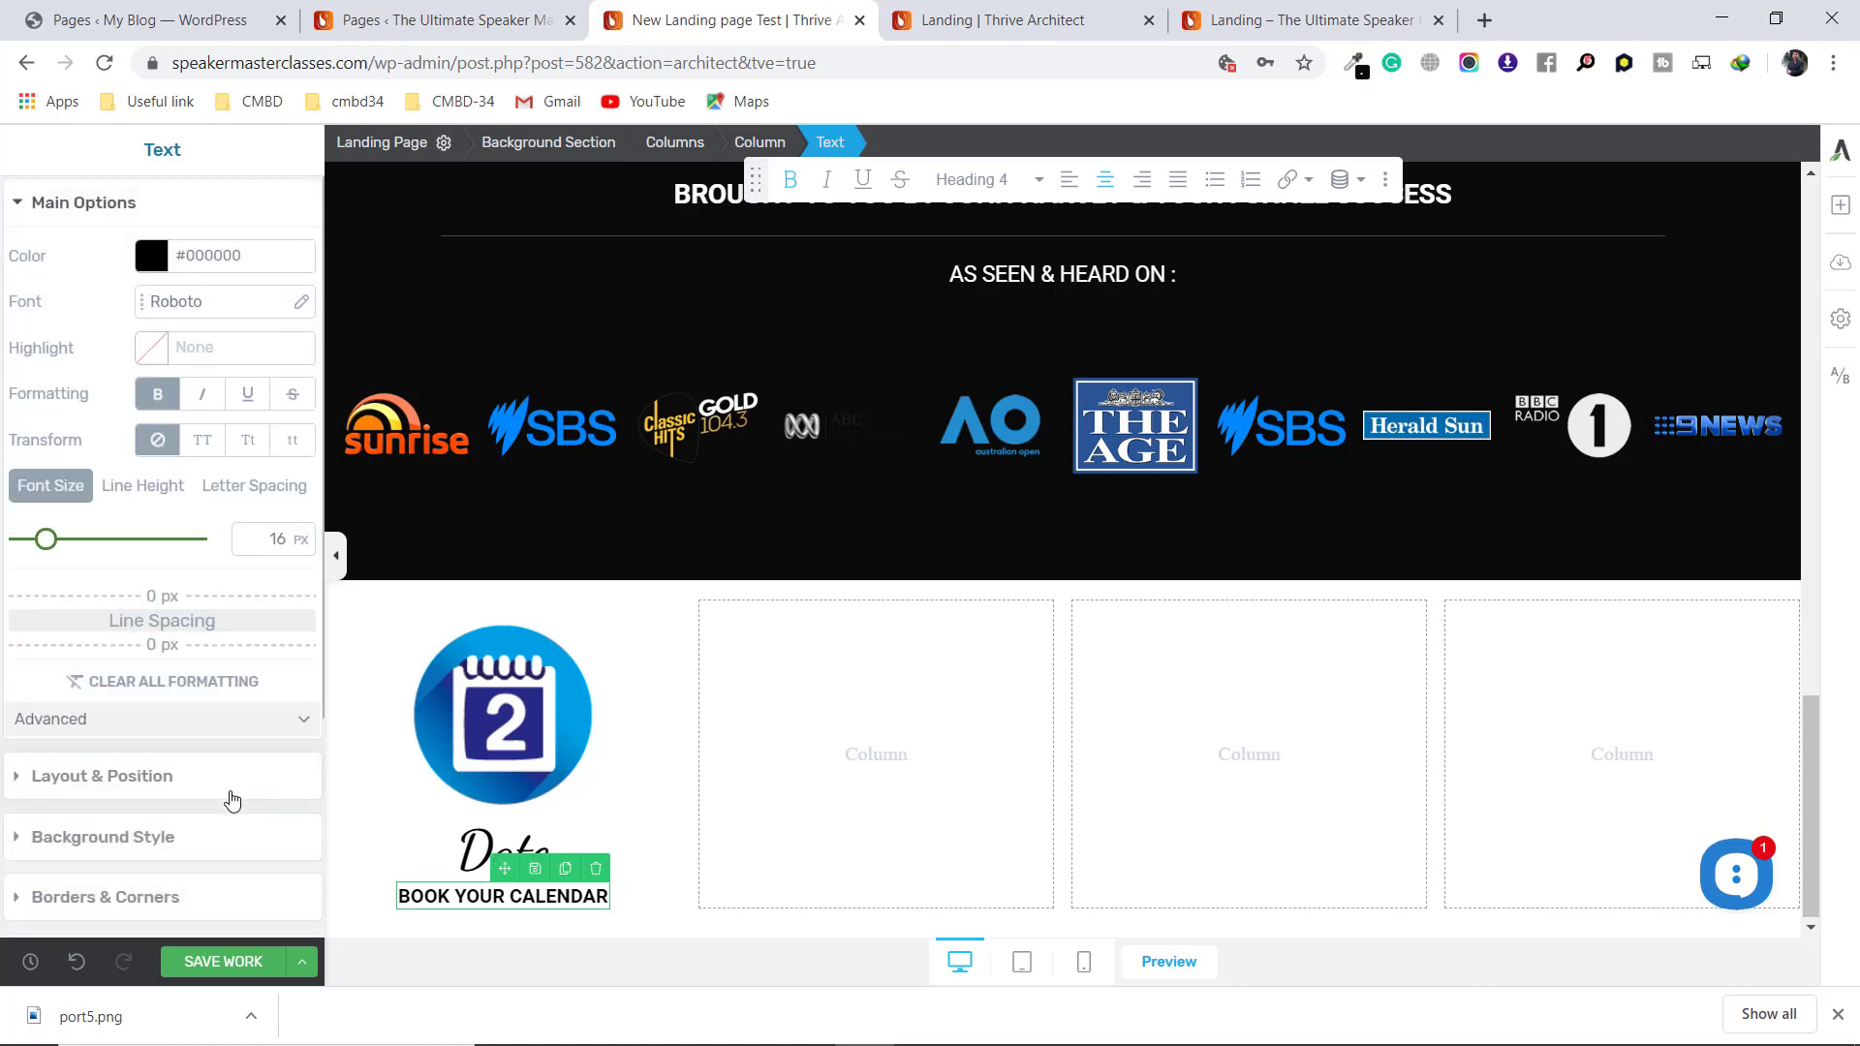
pyautogui.moveTo(46, 546); pyautogui.dragTo(54, 545)
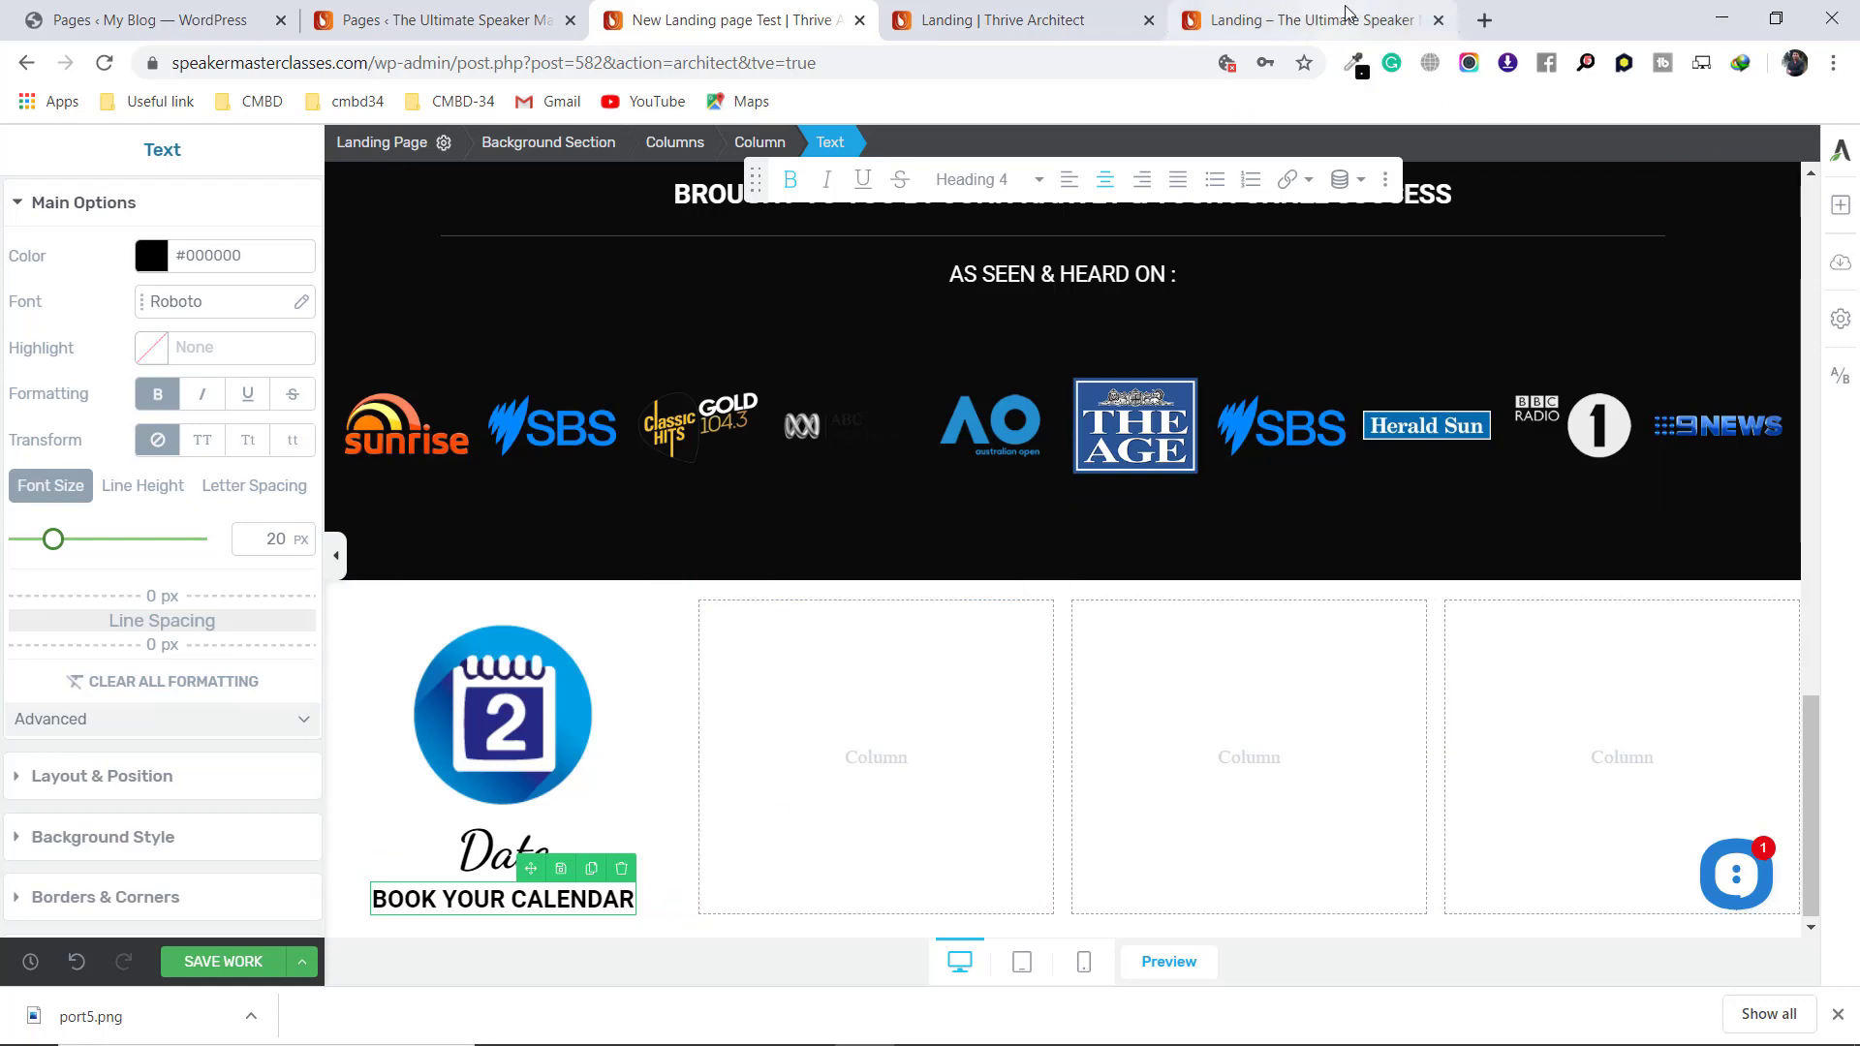
# Check the icon section in the reference page's editor and add a new text element below "BOOK YOUR CALENDAR" on the new page
pyautogui.click(1007, 20)
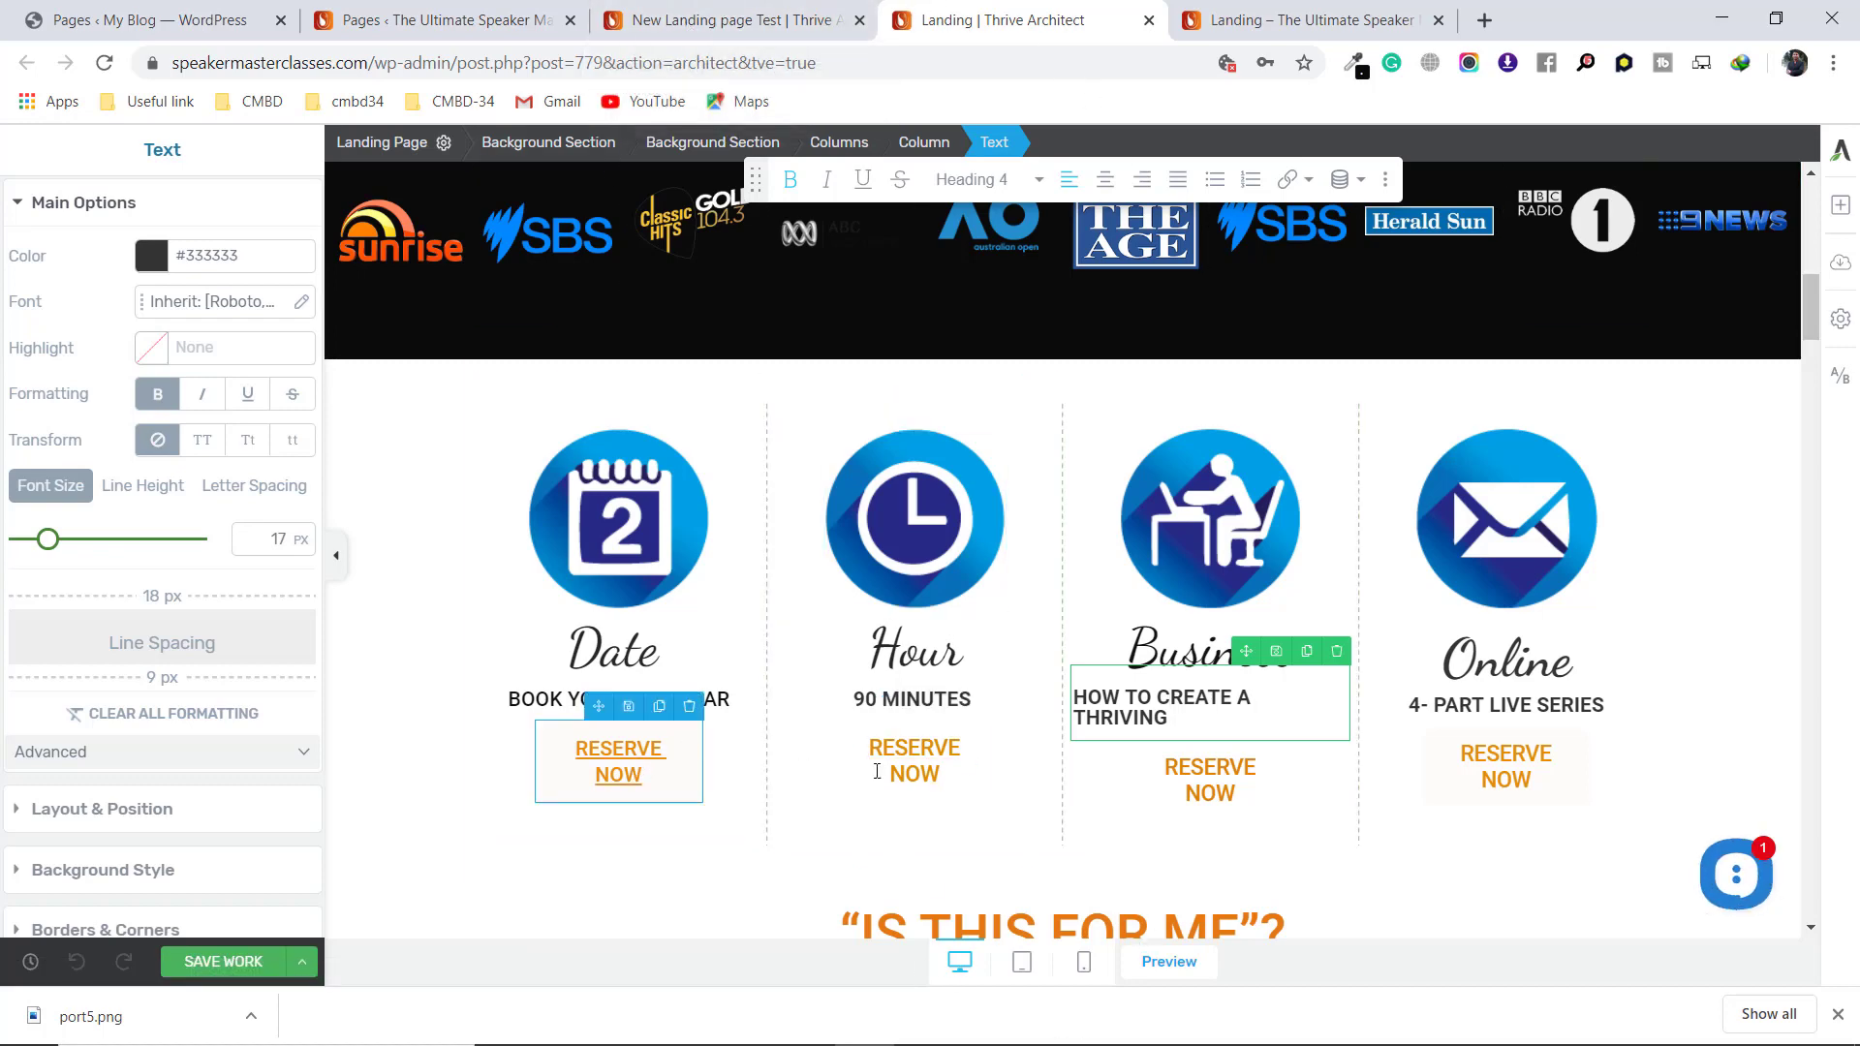
pyautogui.click(675, 9)
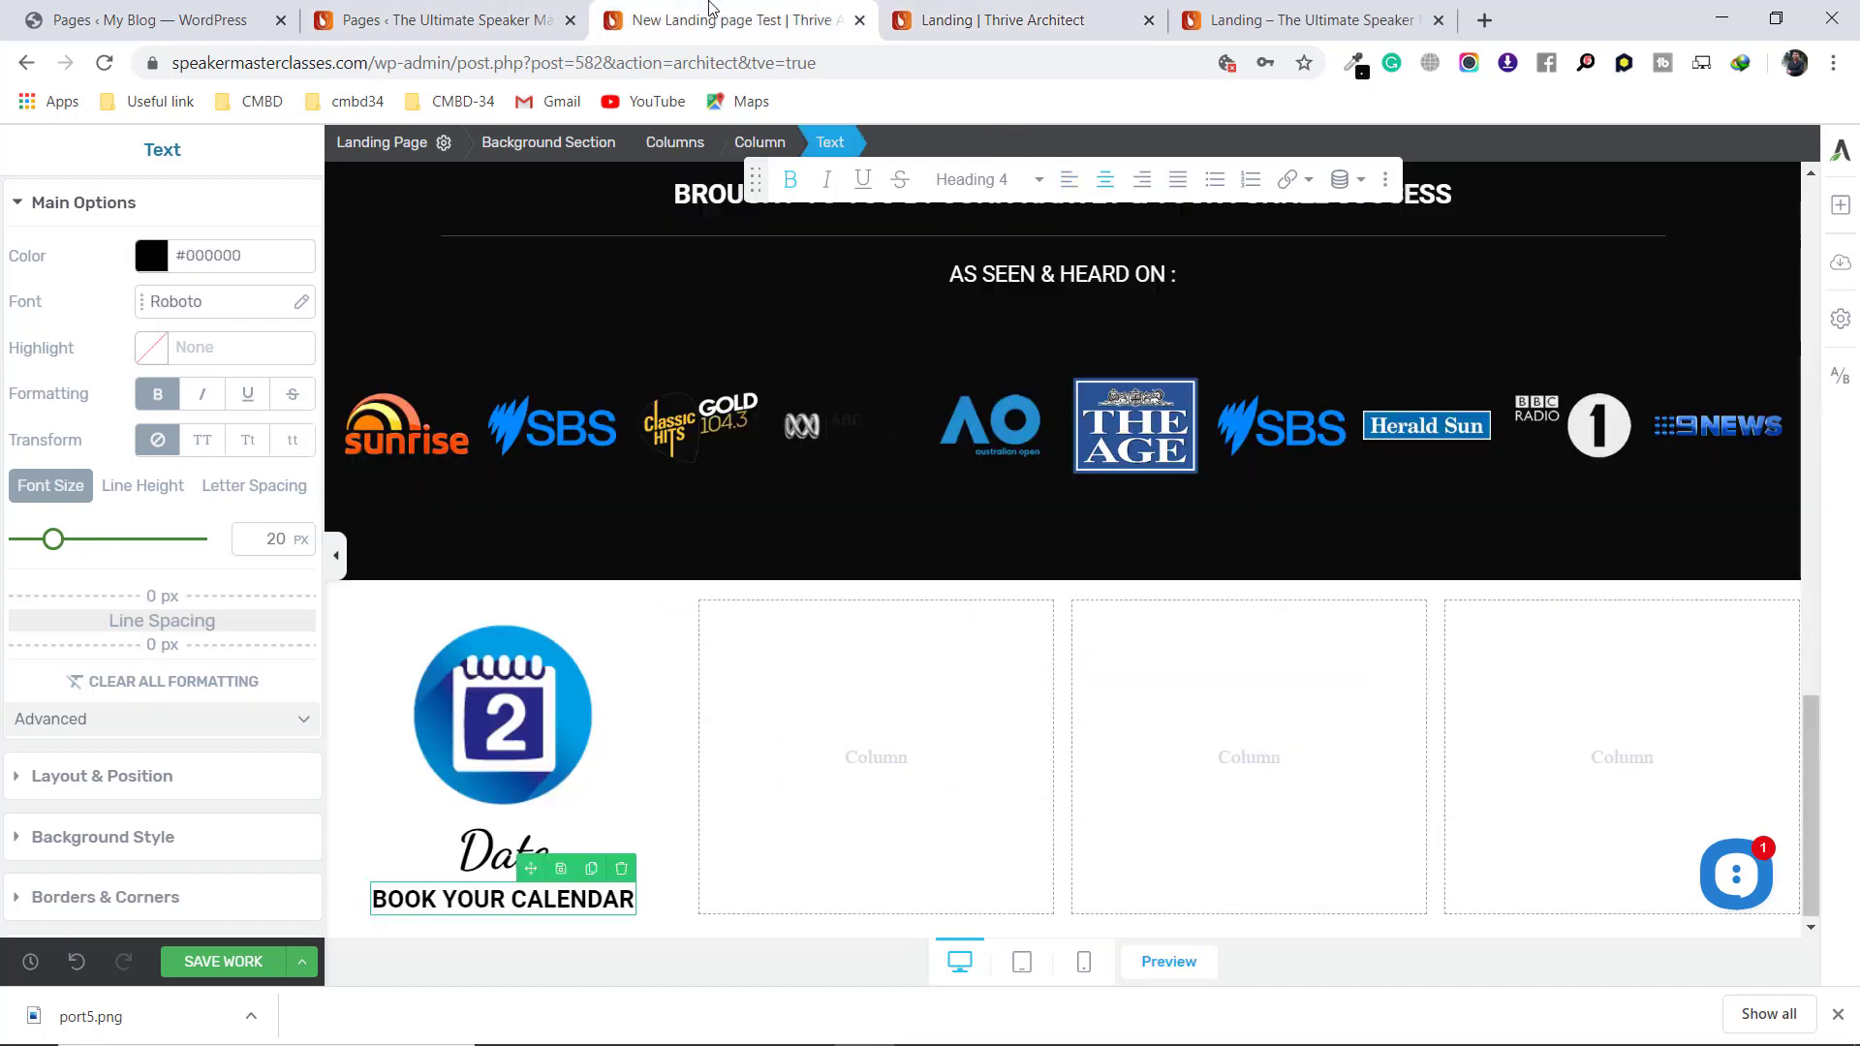
pyautogui.click(1840, 205)
pyautogui.moveTo(1623, 373); pyautogui.dragTo(485, 921)
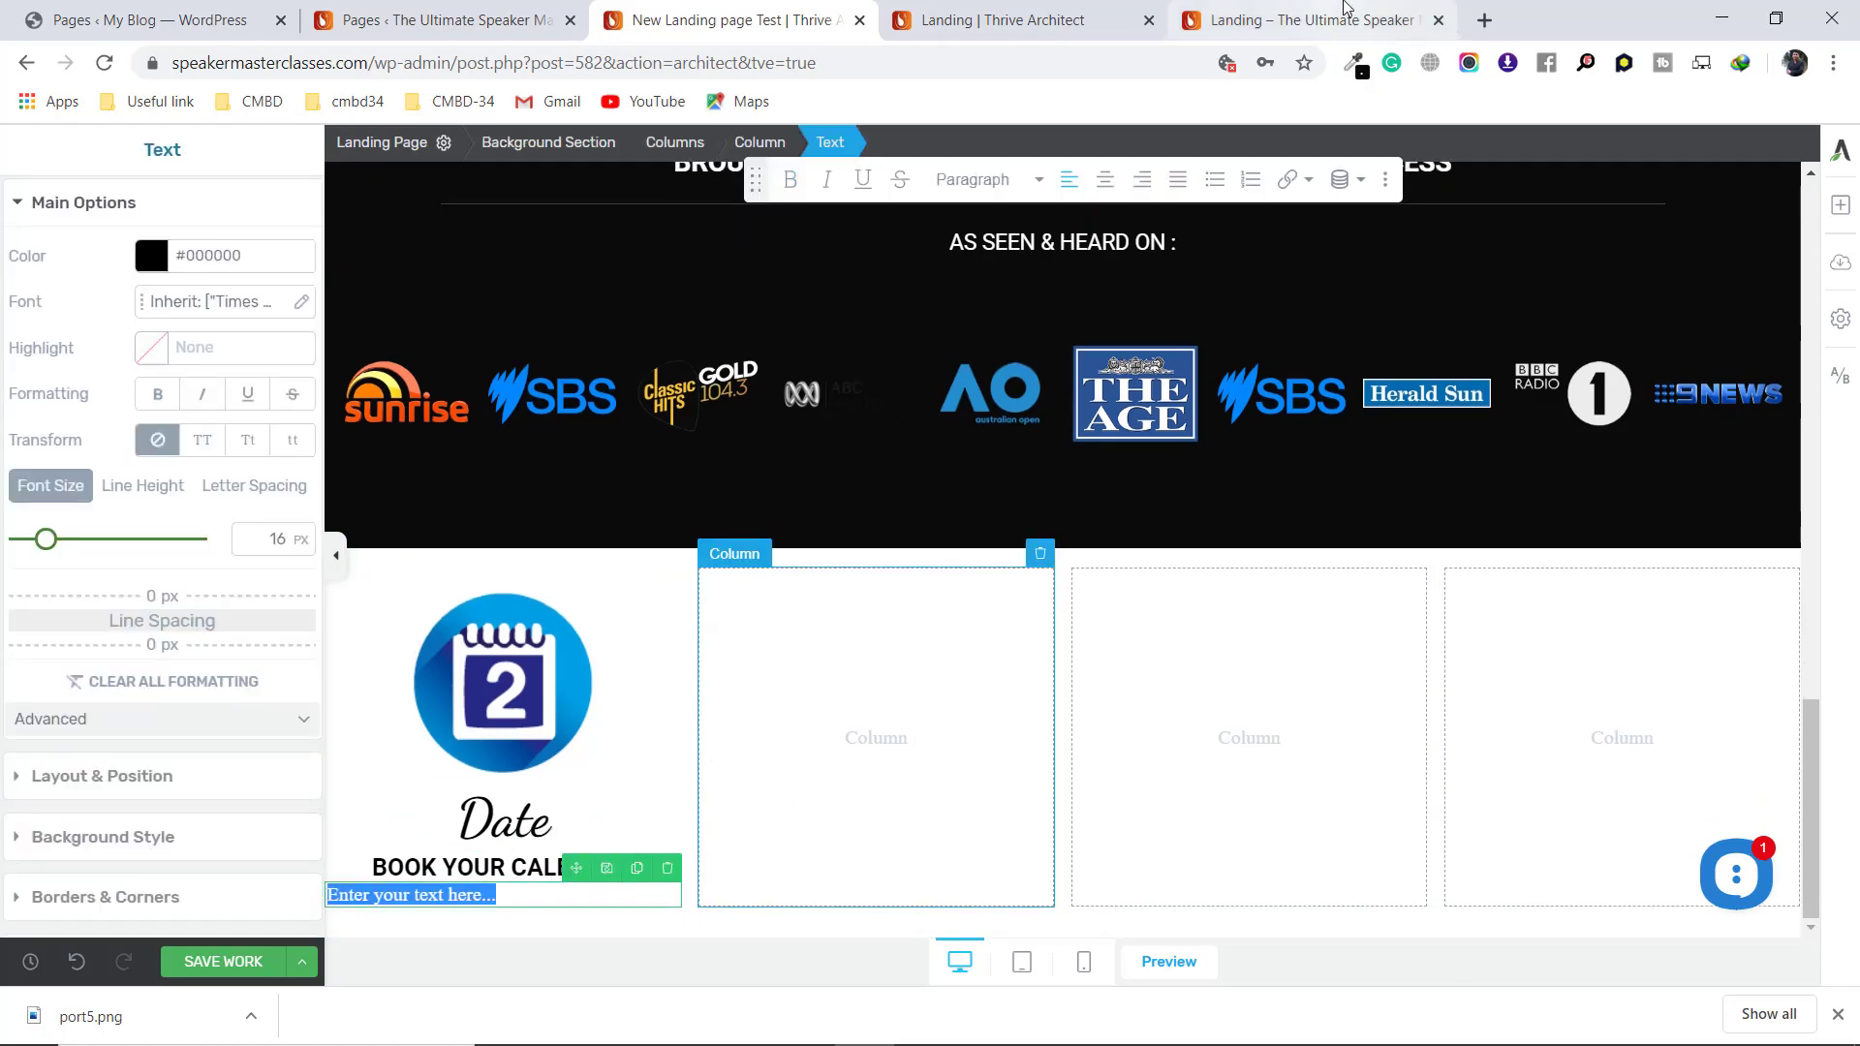
# Try to fill the new text element with the "RESERVE NOW" link copied from the live reference page, and undo the paste
pyautogui.click(1308, 19)
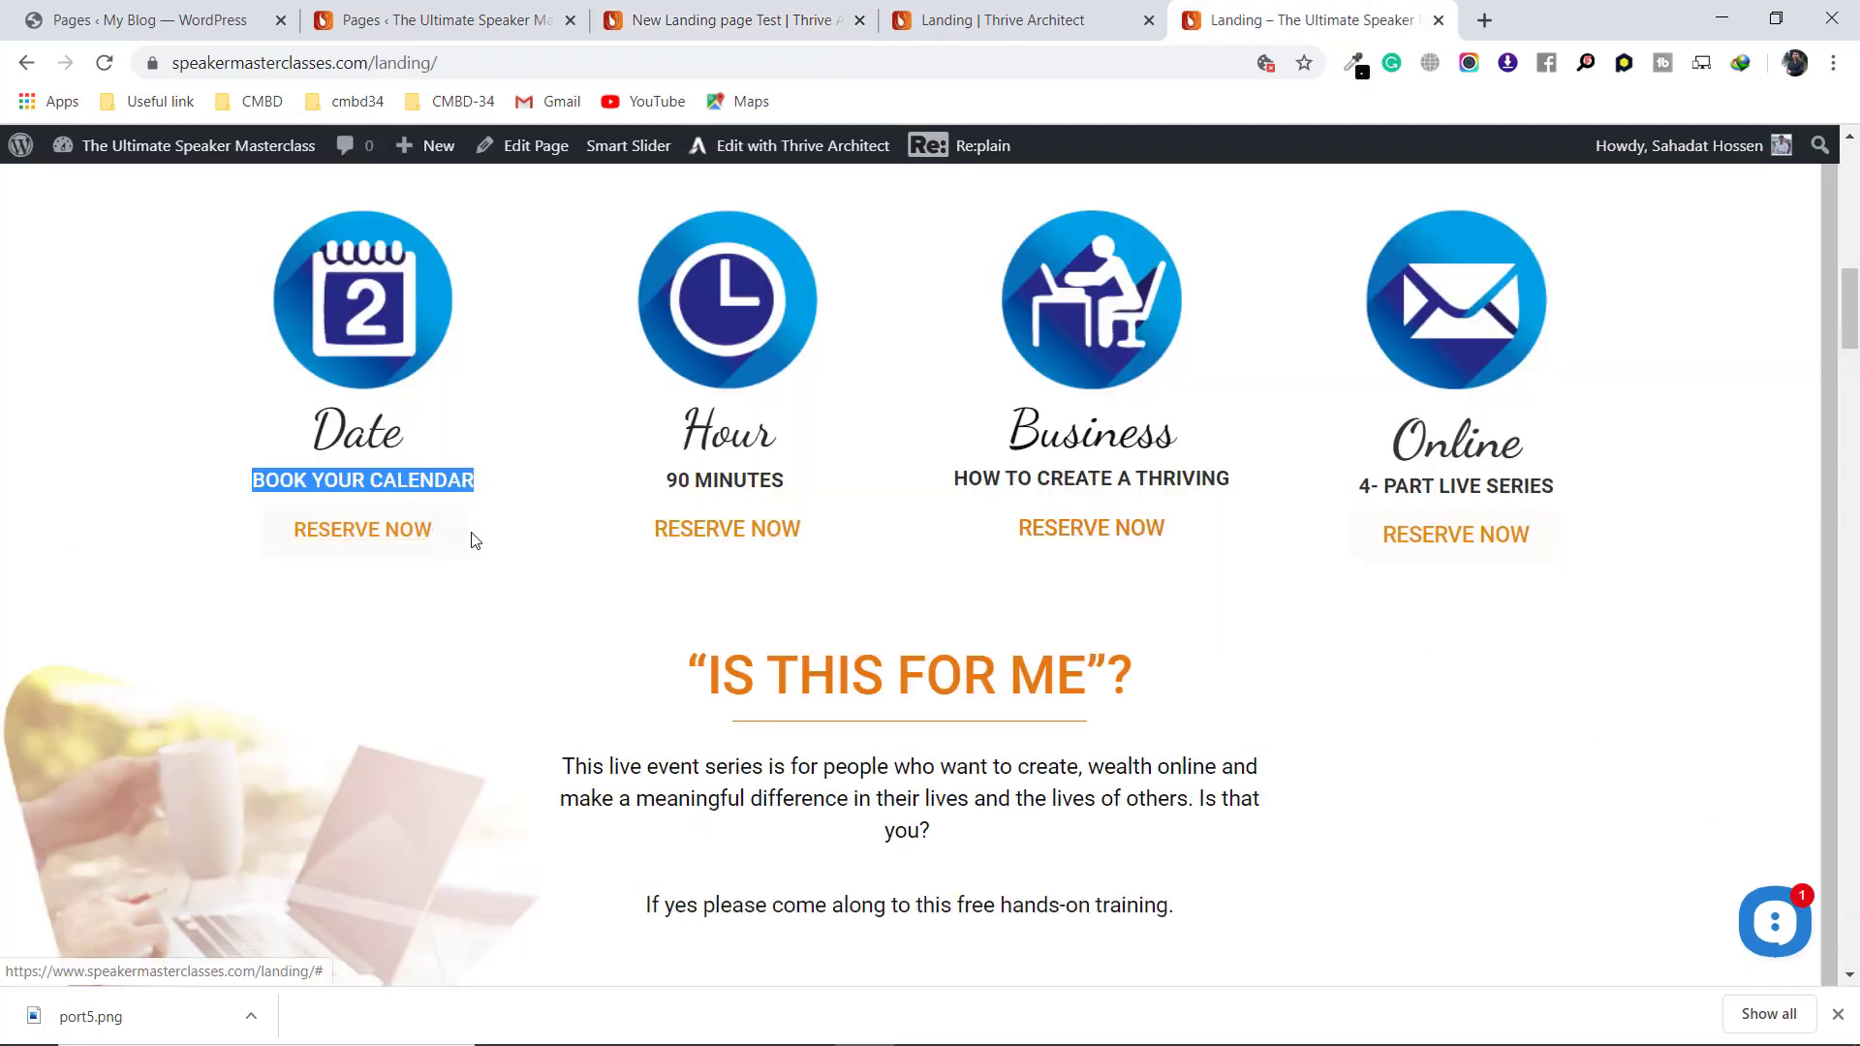
pyautogui.moveTo(469, 536); pyautogui.dragTo(289, 517)
pyautogui.hotkey('ctrl', 'c')
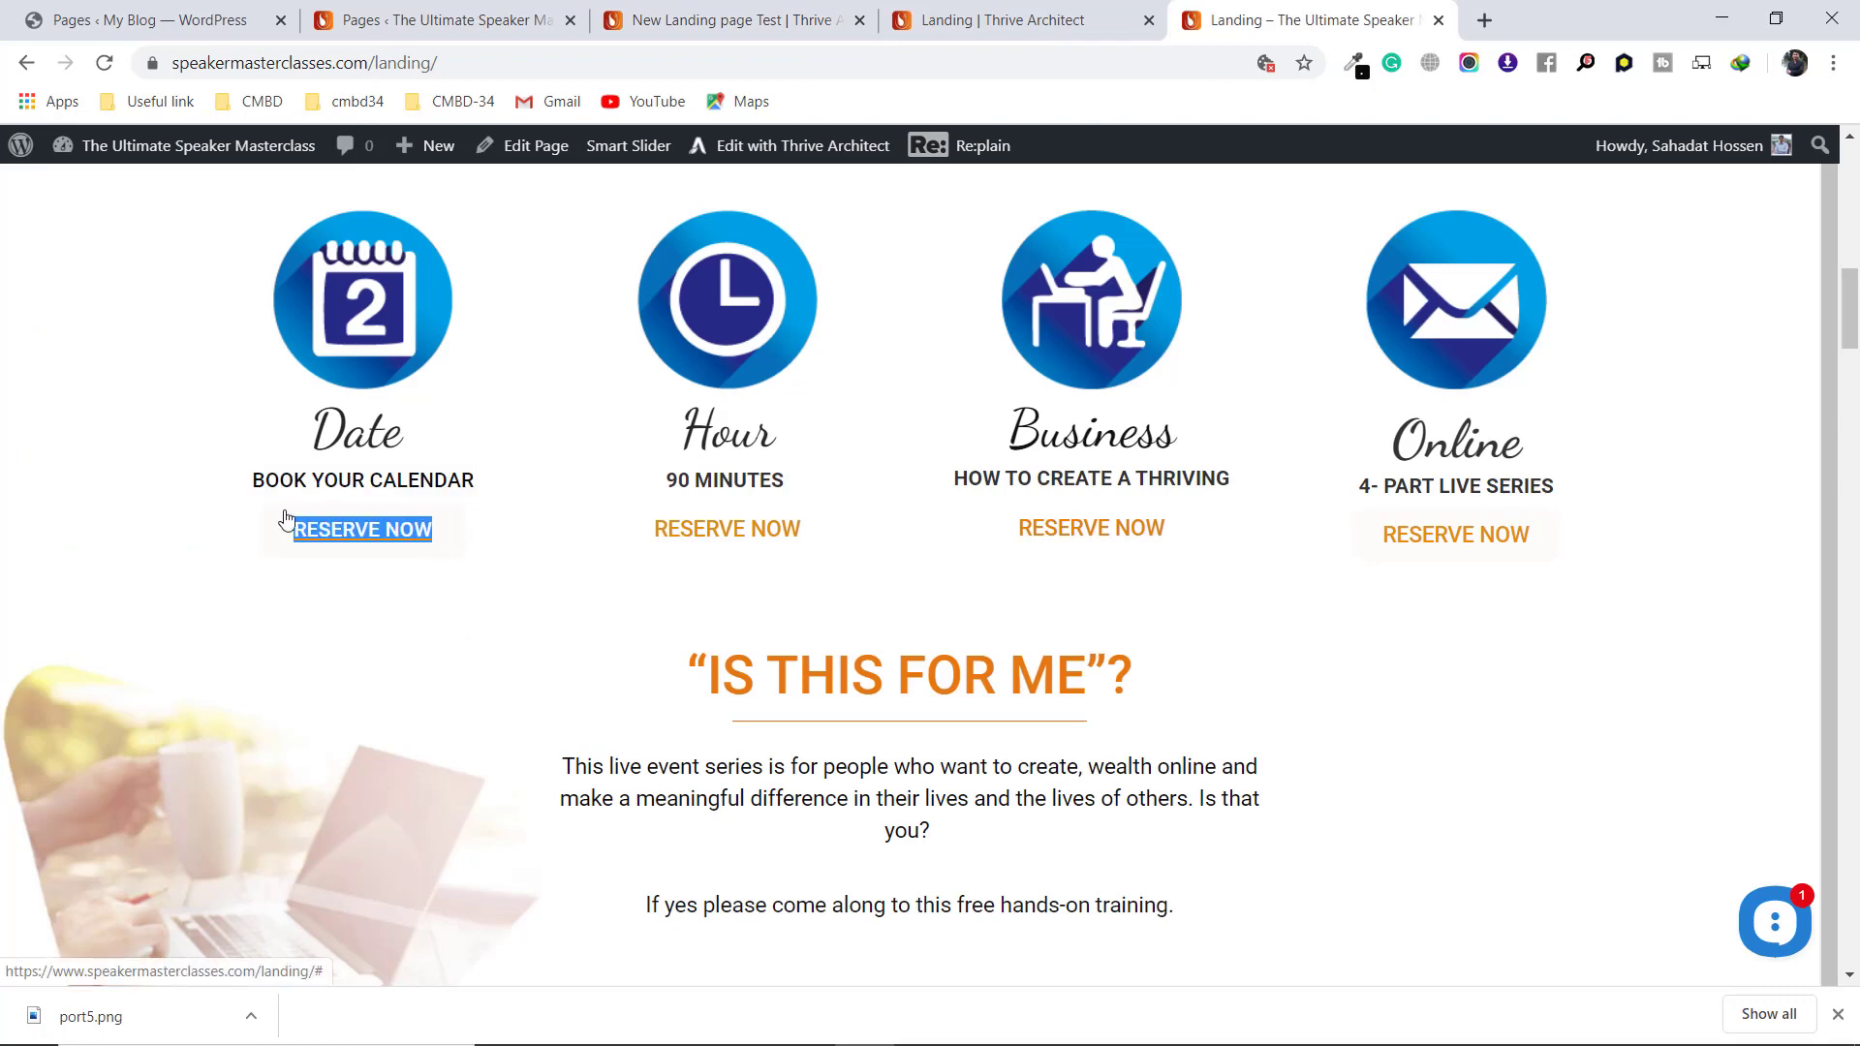
pyautogui.click(689, 18)
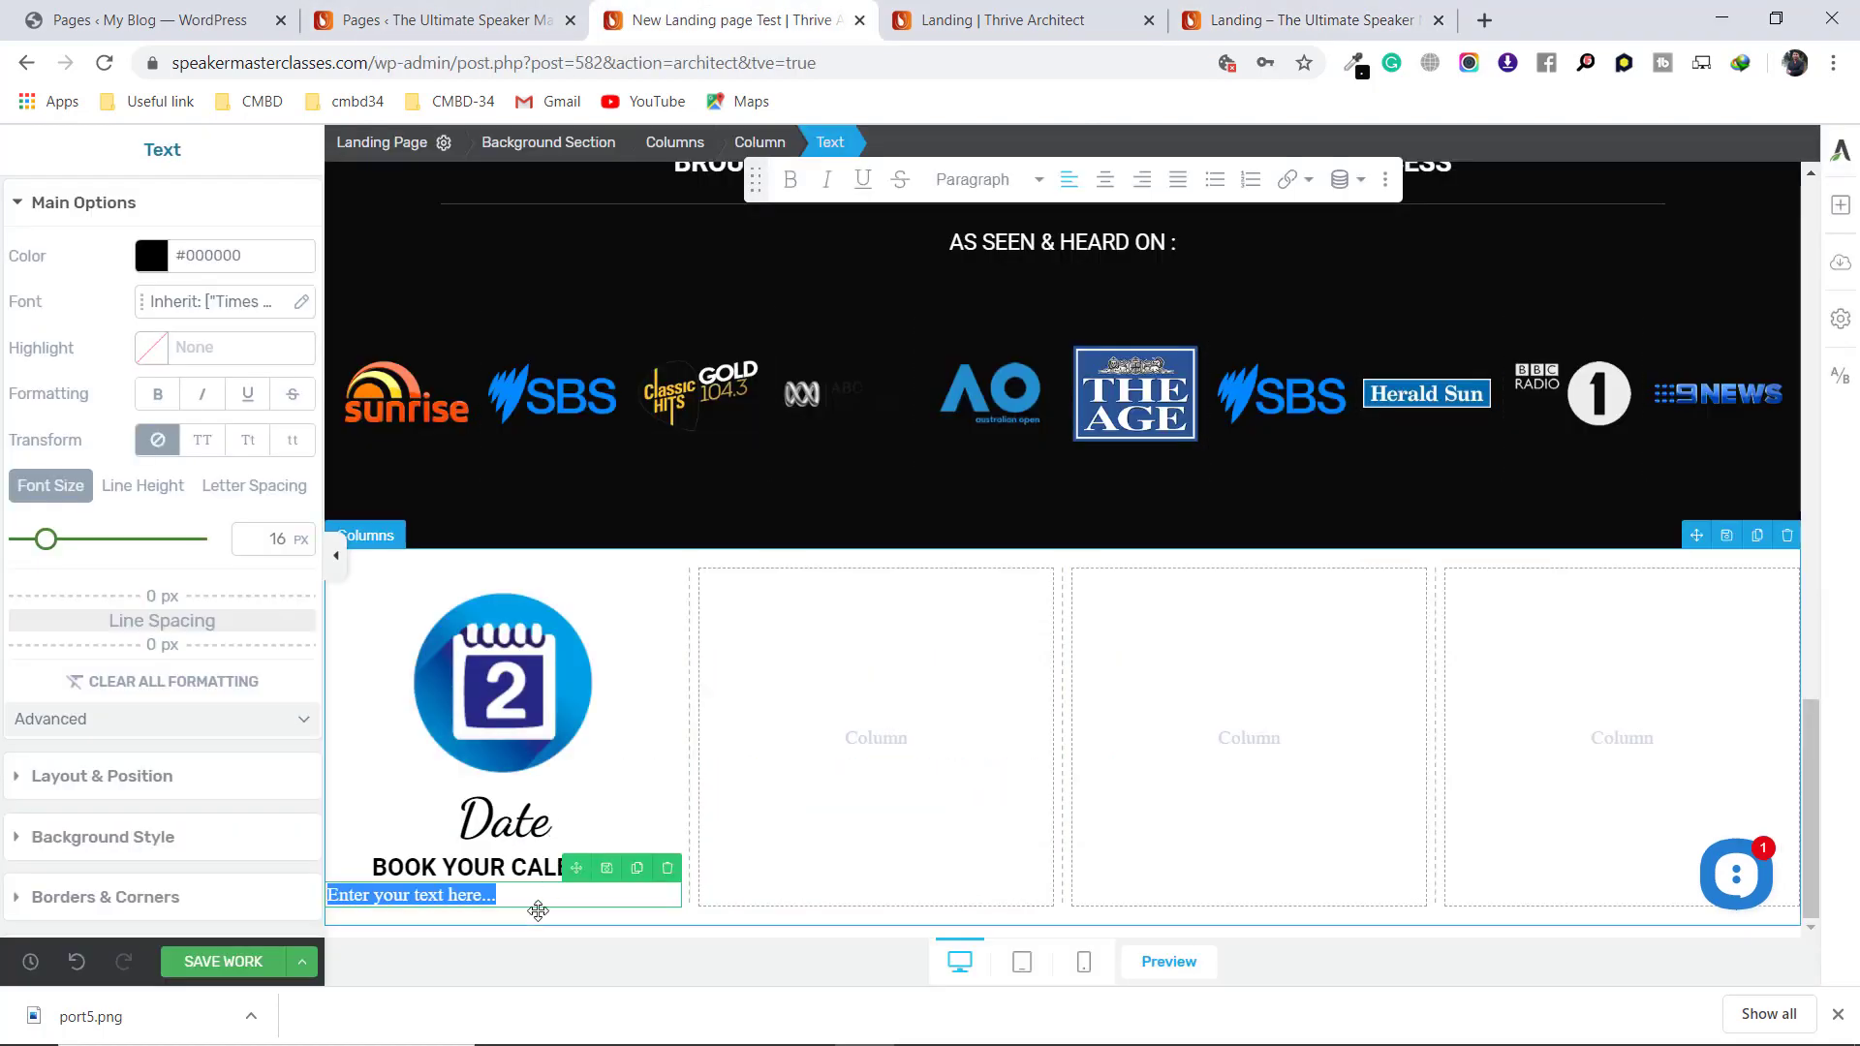
pyautogui.hotkey('ctrl', 'v')
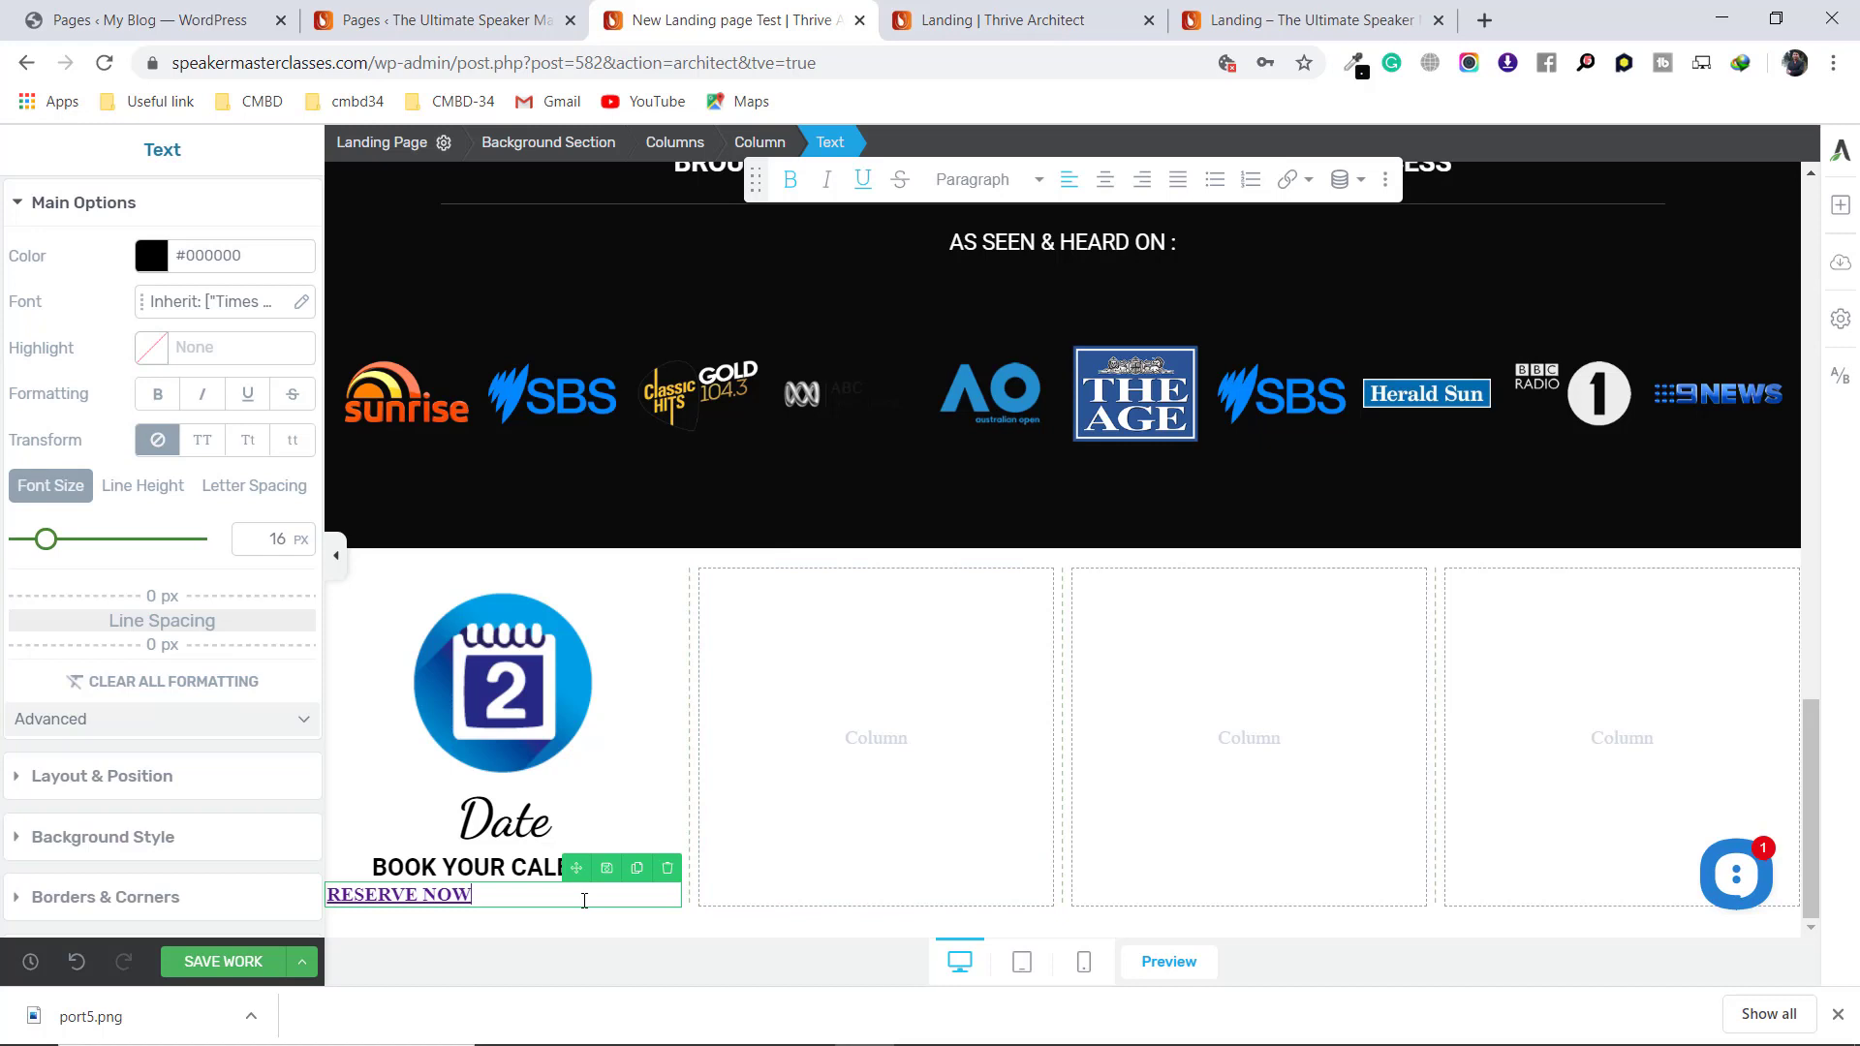
pyautogui.hotkey('ctrl', 'z')
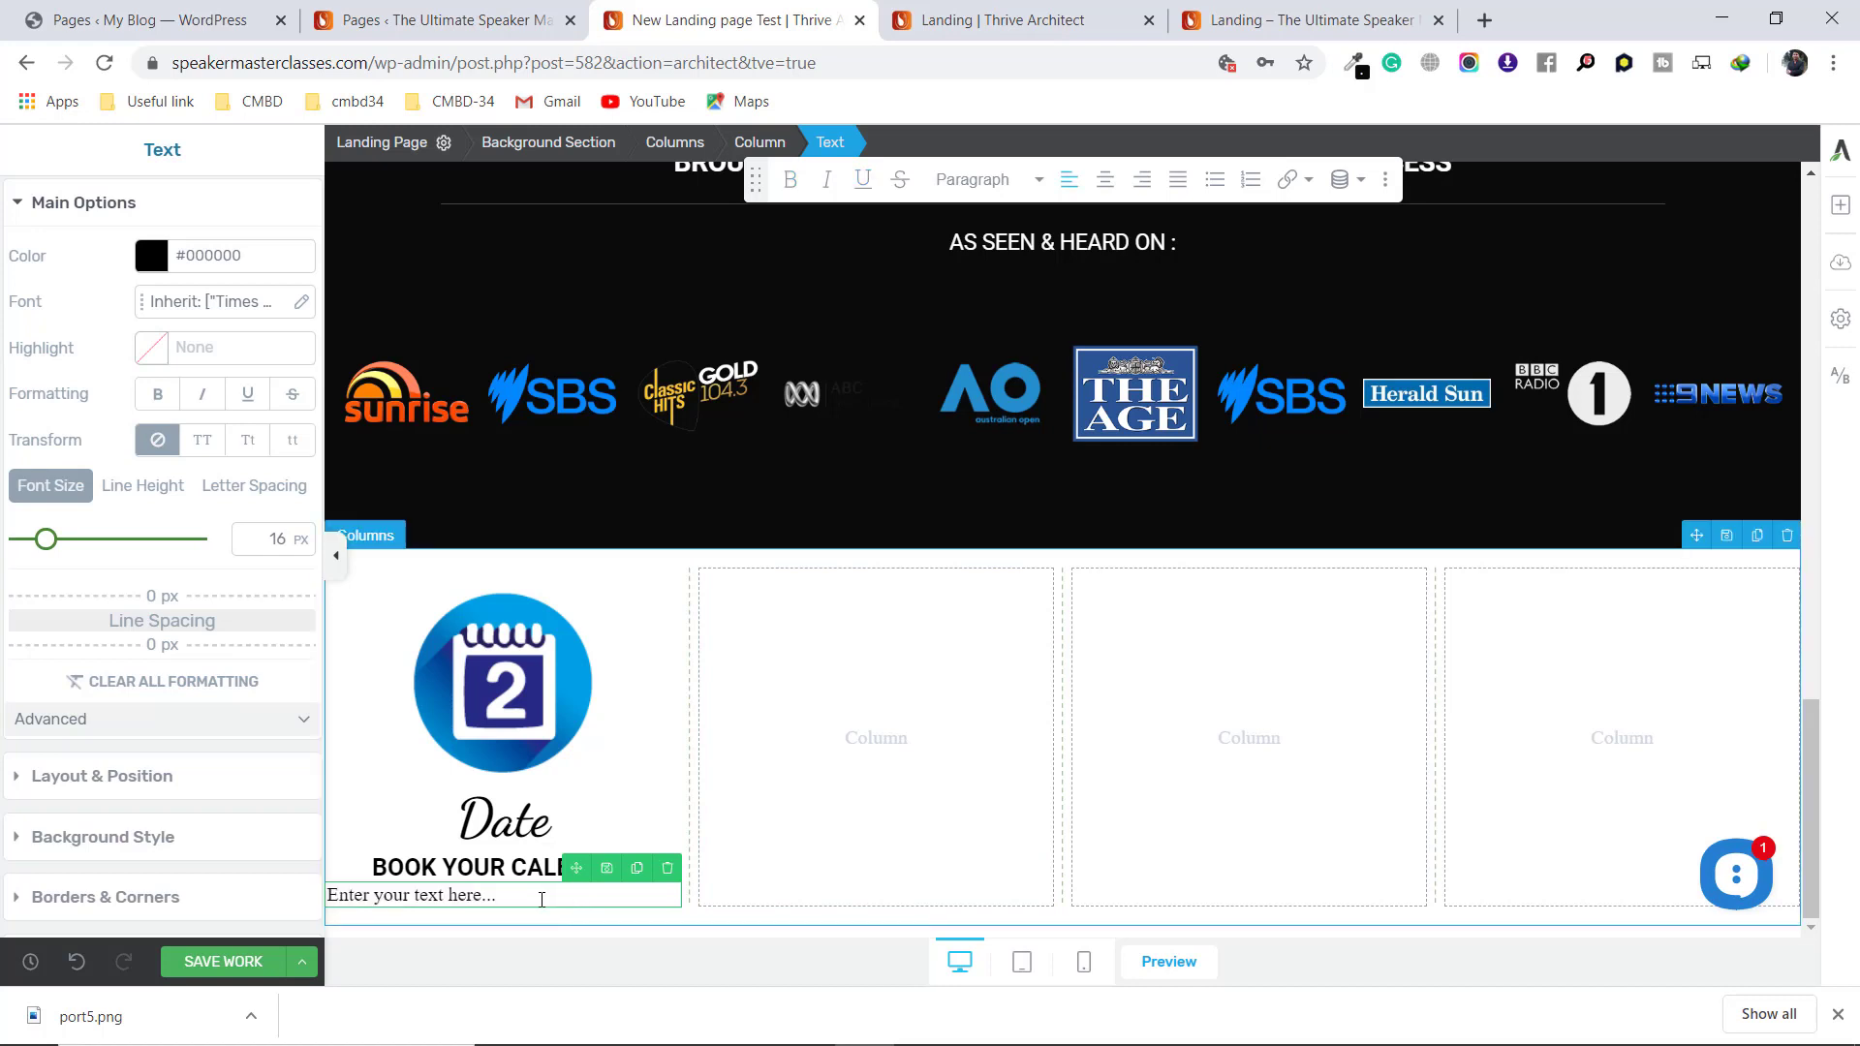
# Replace the placeholder text below "BOOK YOUR CALENDAR" with "RESERVE NOW"
pyautogui.hotkey('ctrl', 'a')
pyautogui.press('BackSpace')
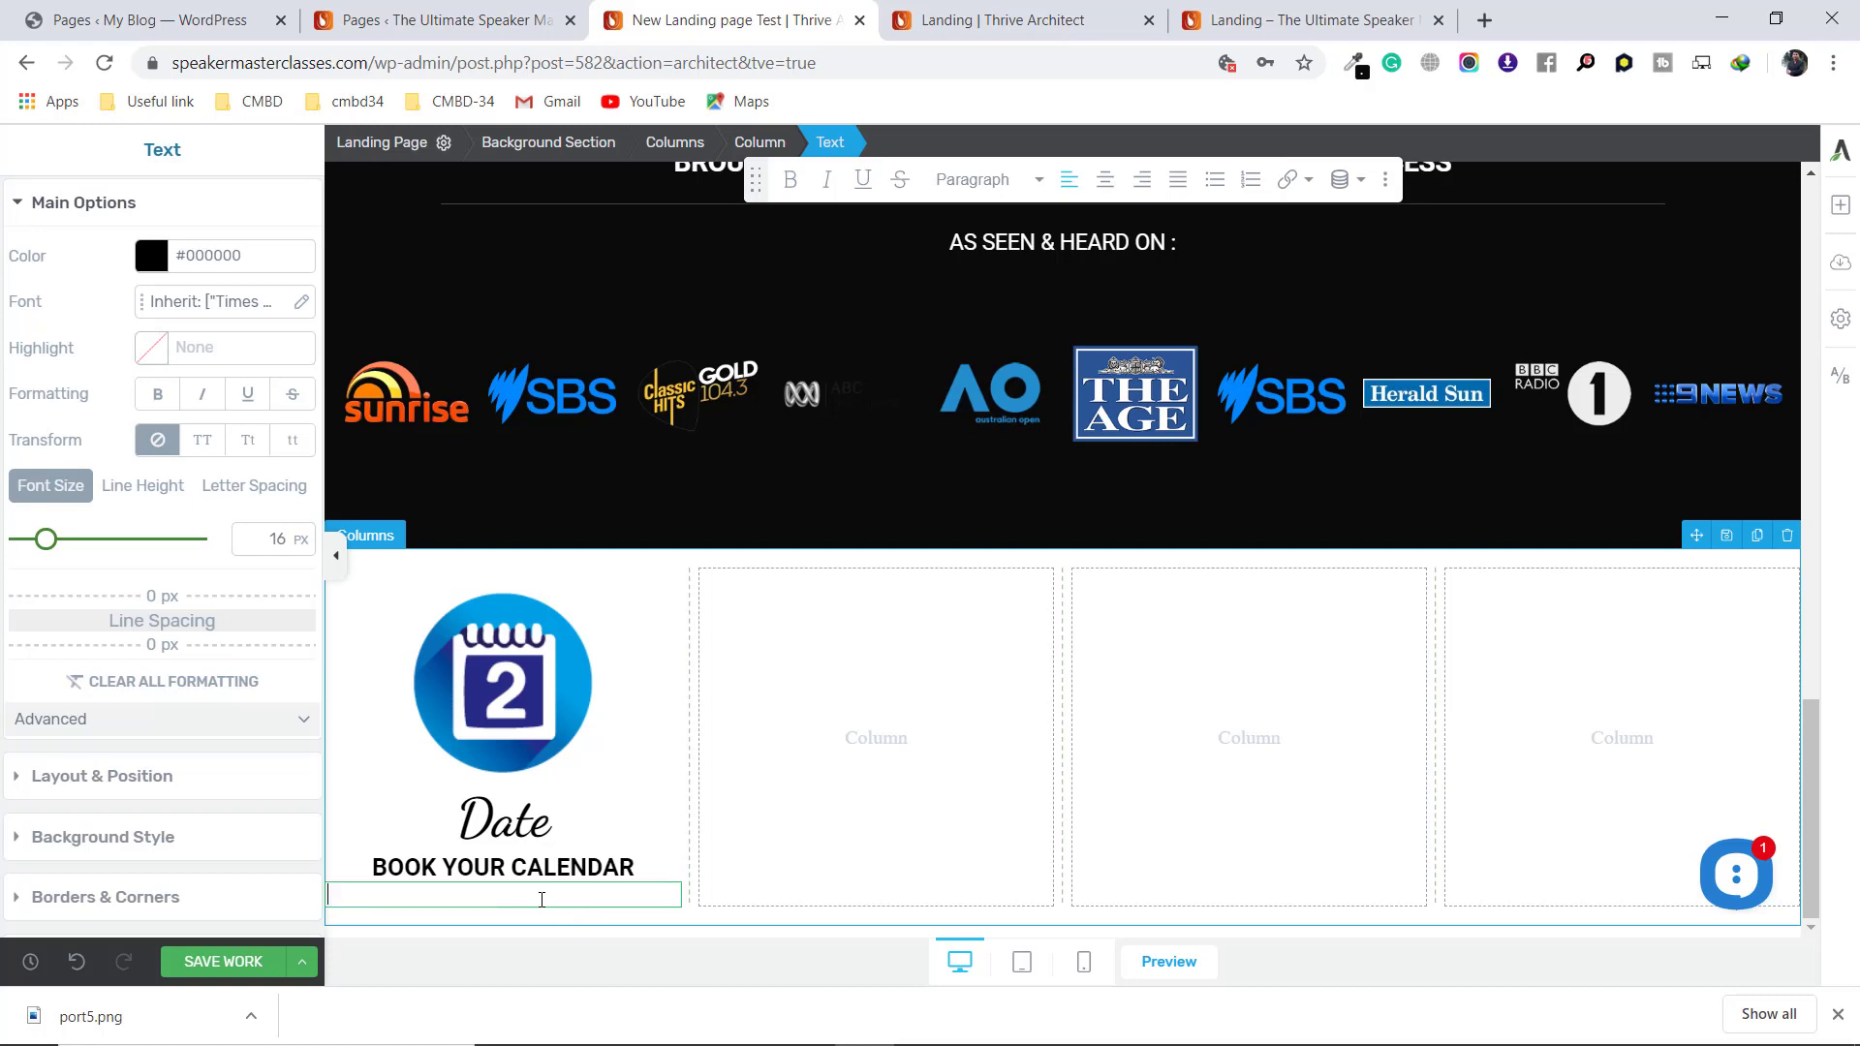
pyautogui.write('RESERVE NOW')
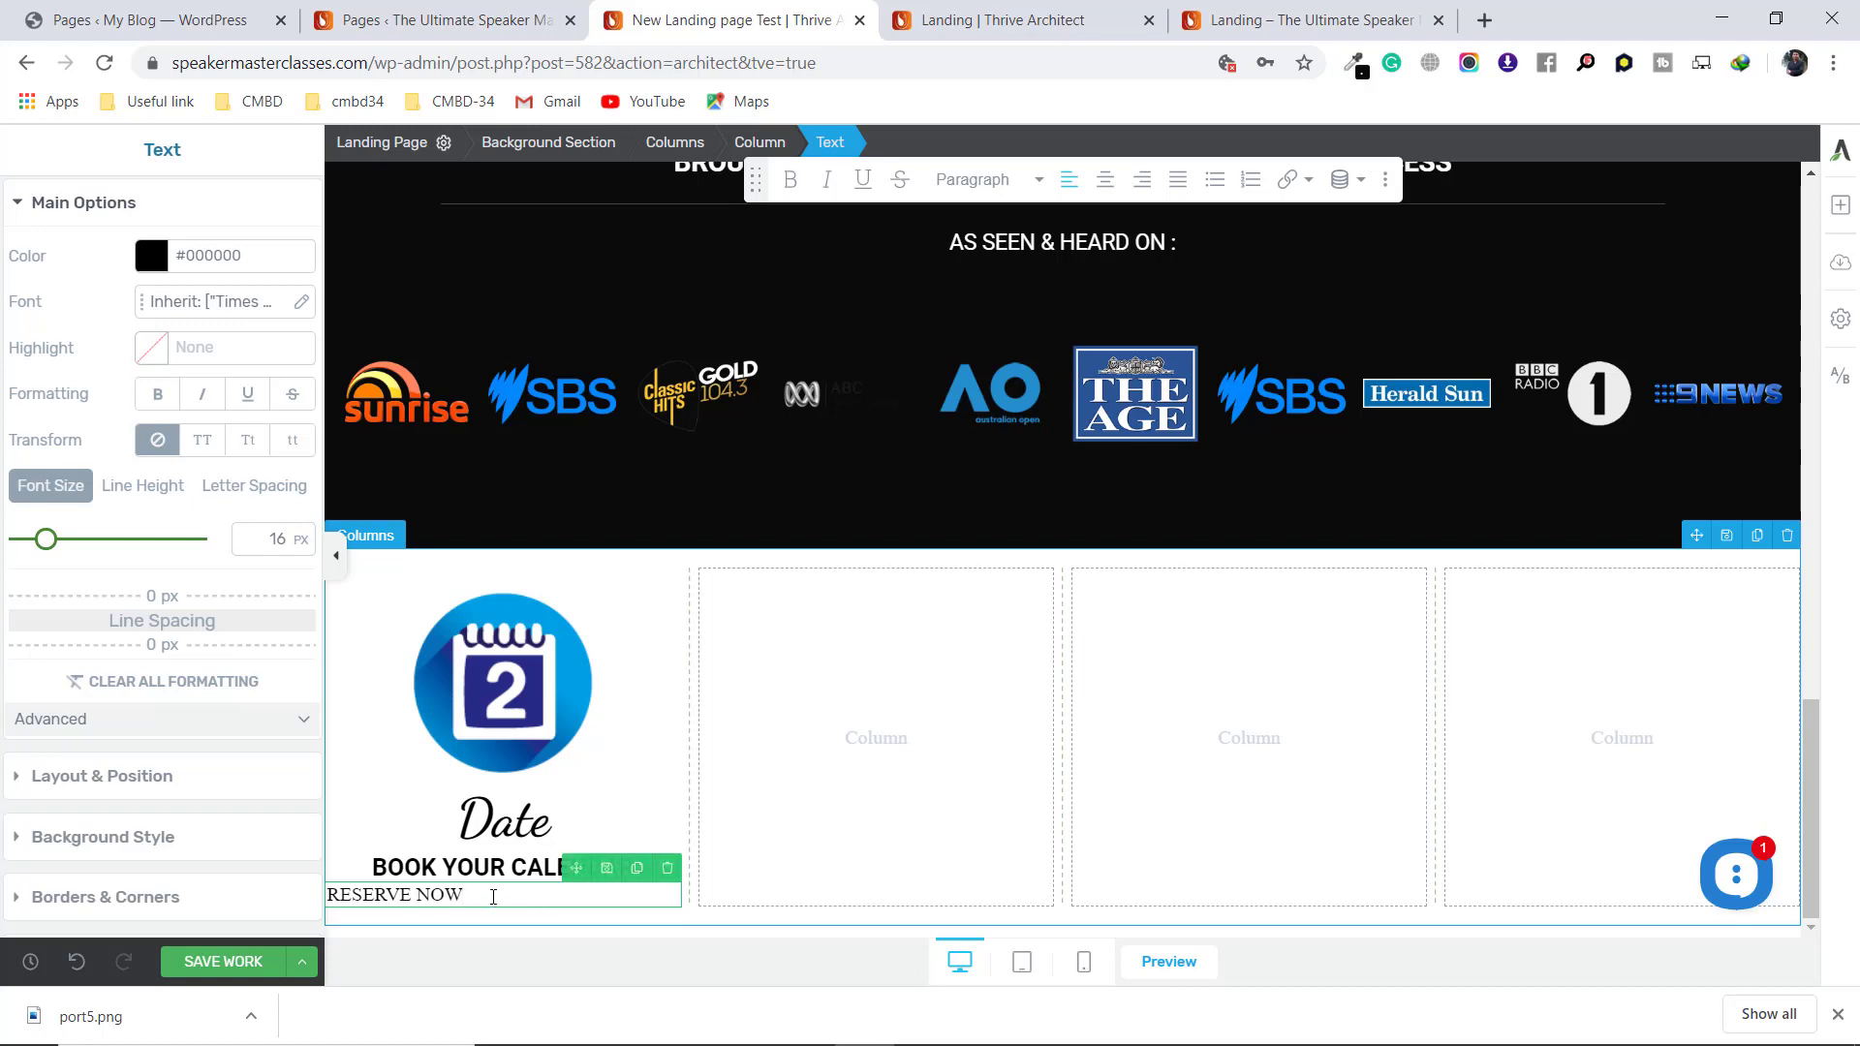
# Centre the "RESERVE NOW" text element in the first column and set its top padding to 20 px
pyautogui.click(215, 775)
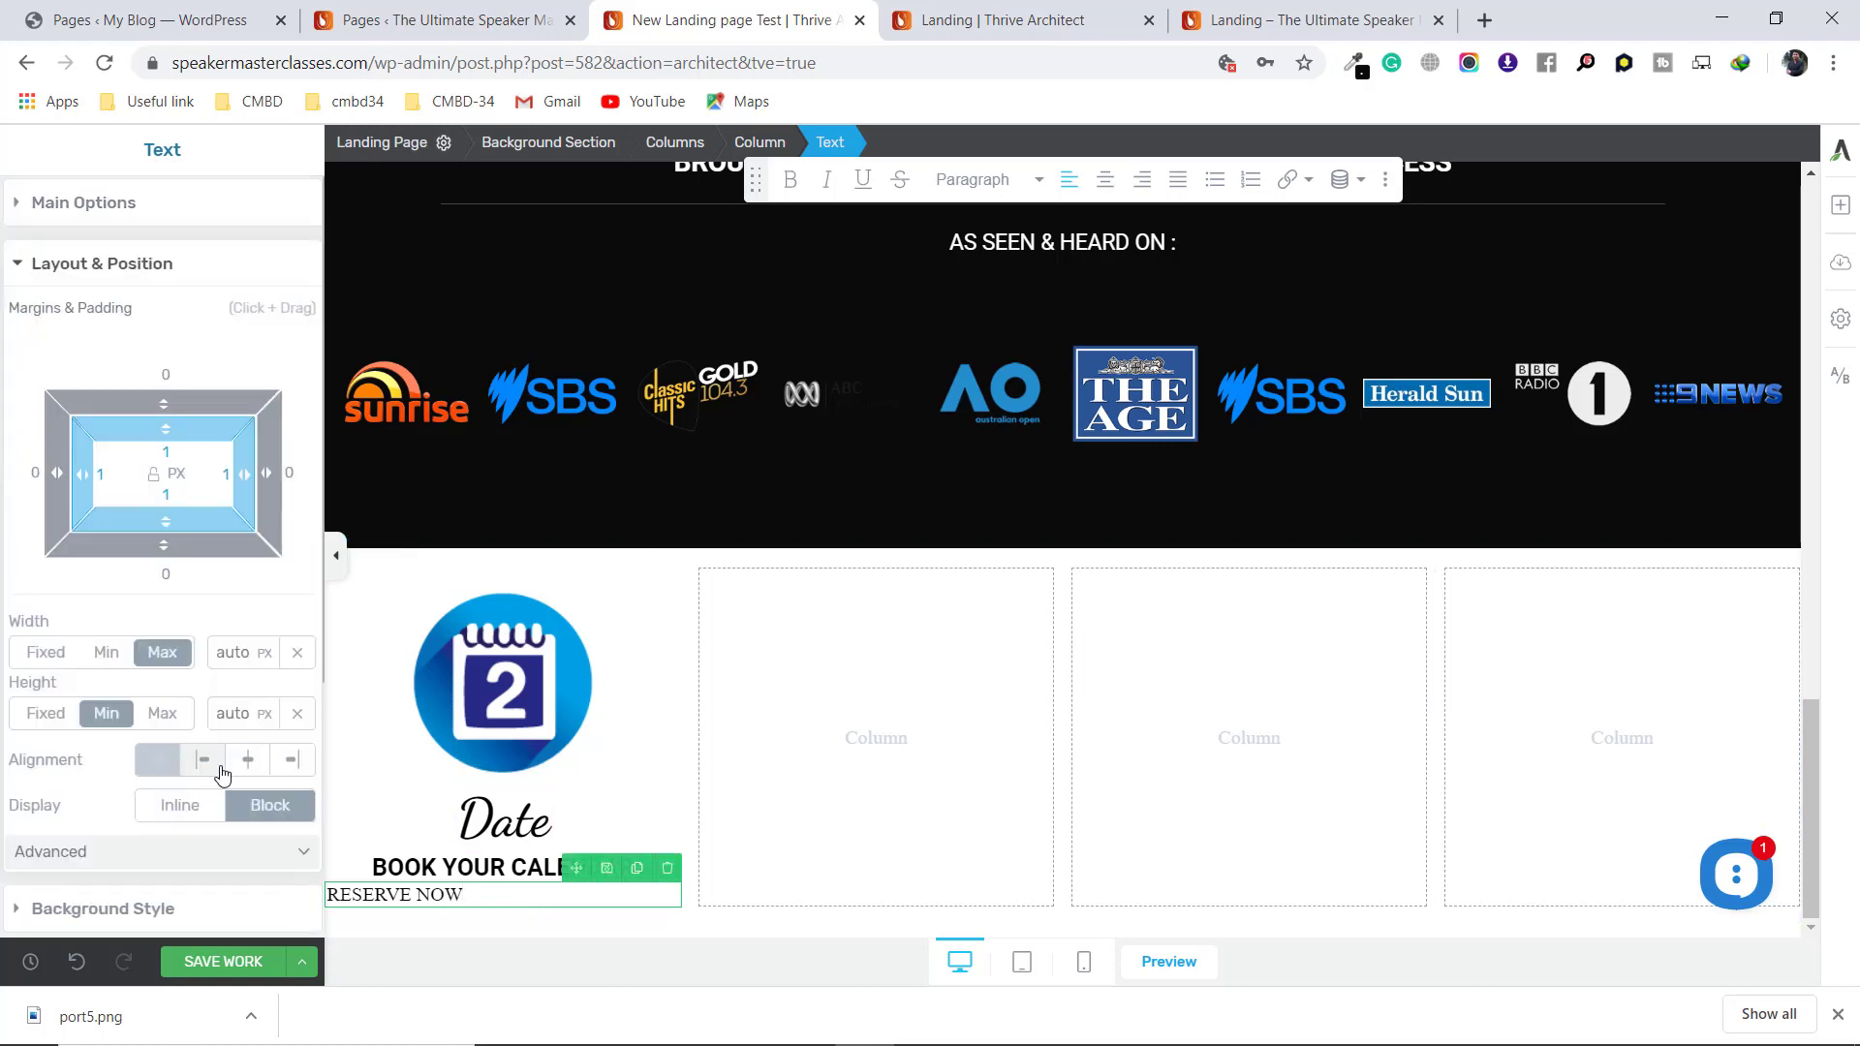
pyautogui.click(239, 763)
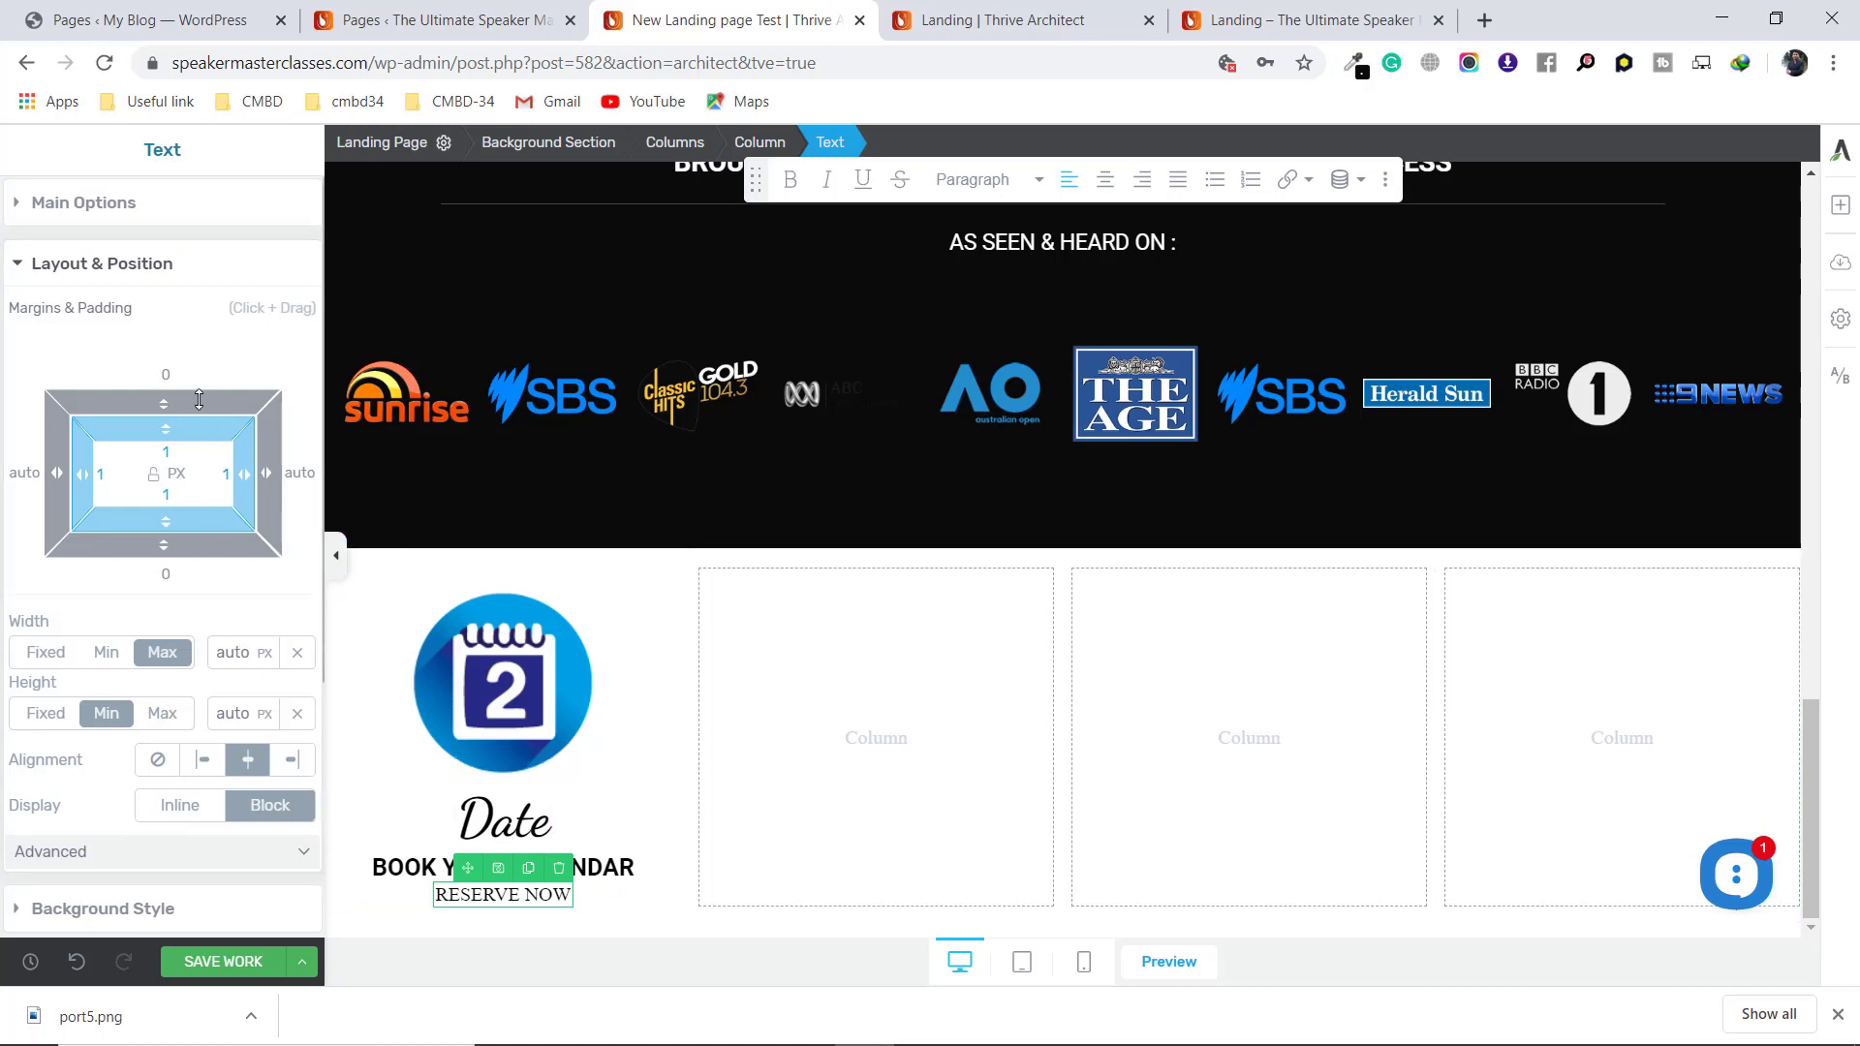
pyautogui.moveTo(185, 423); pyautogui.dragTo(186, 470)
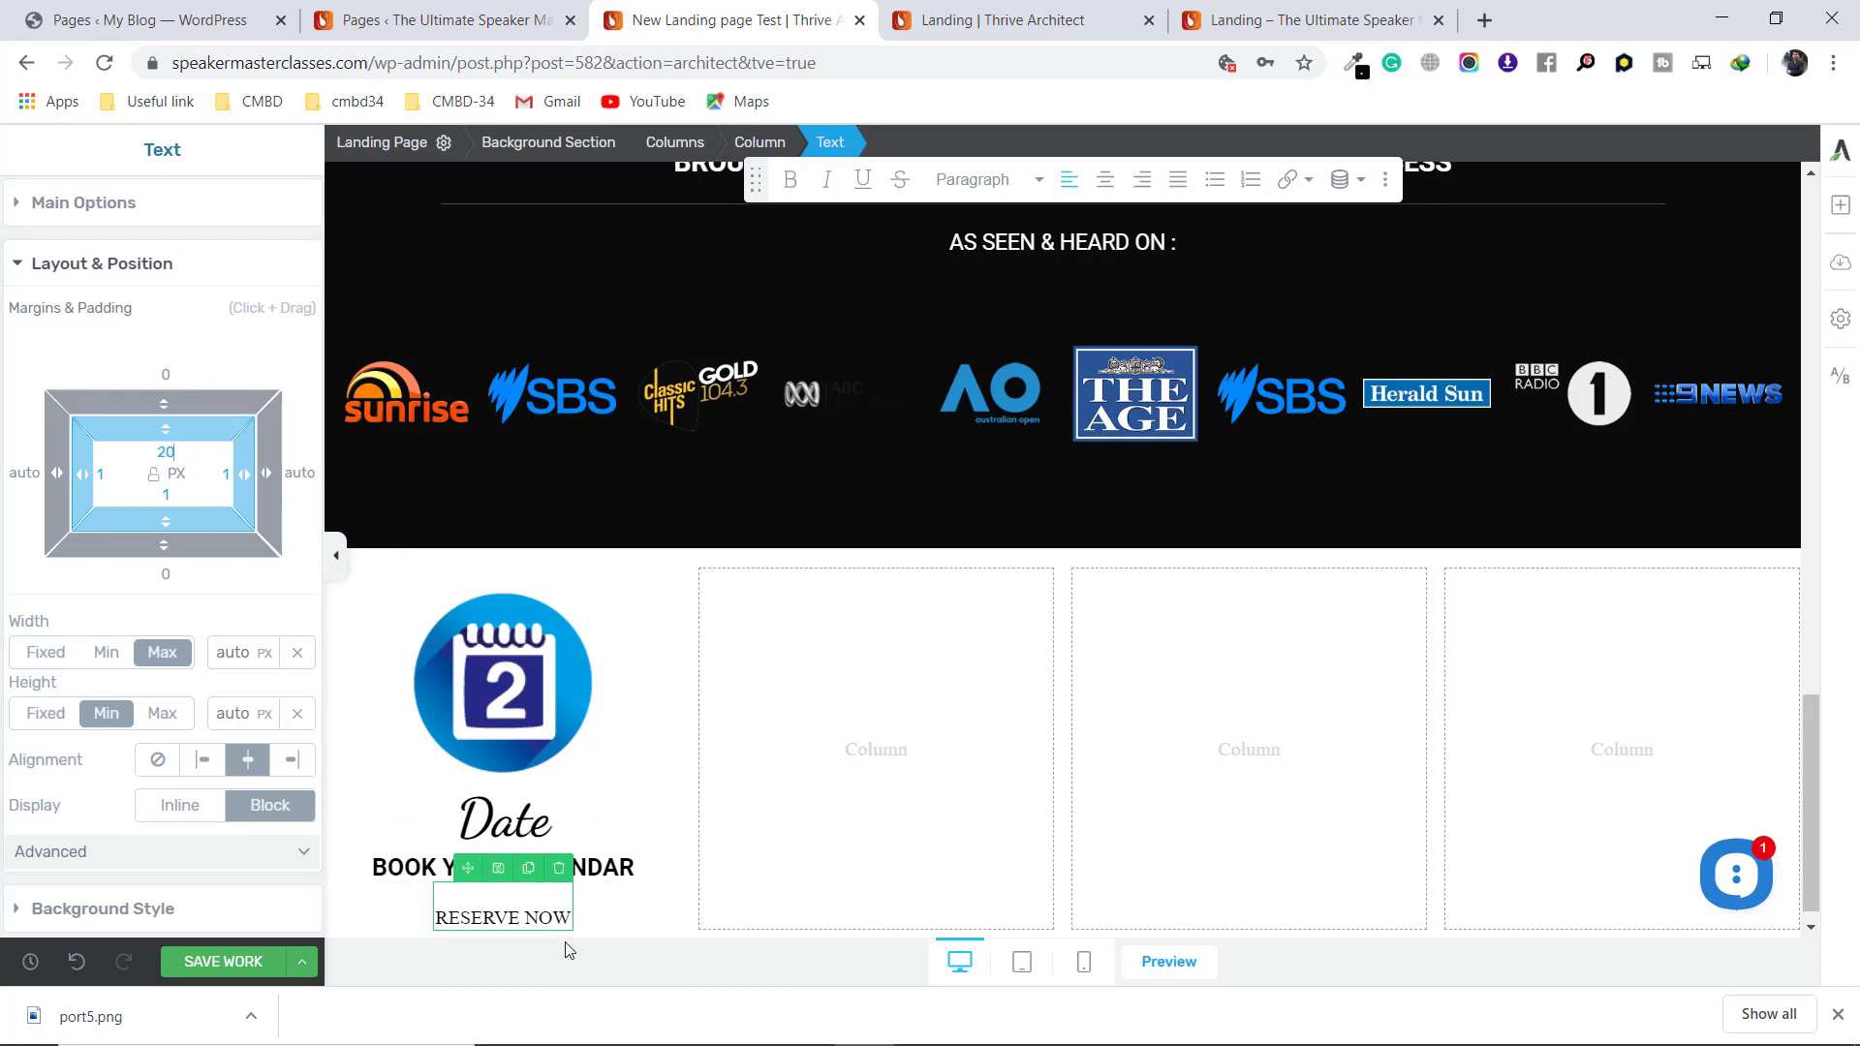
# Set the font of the "RESERVE NOW" text to the Google font Roboto
pyautogui.click(165, 215)
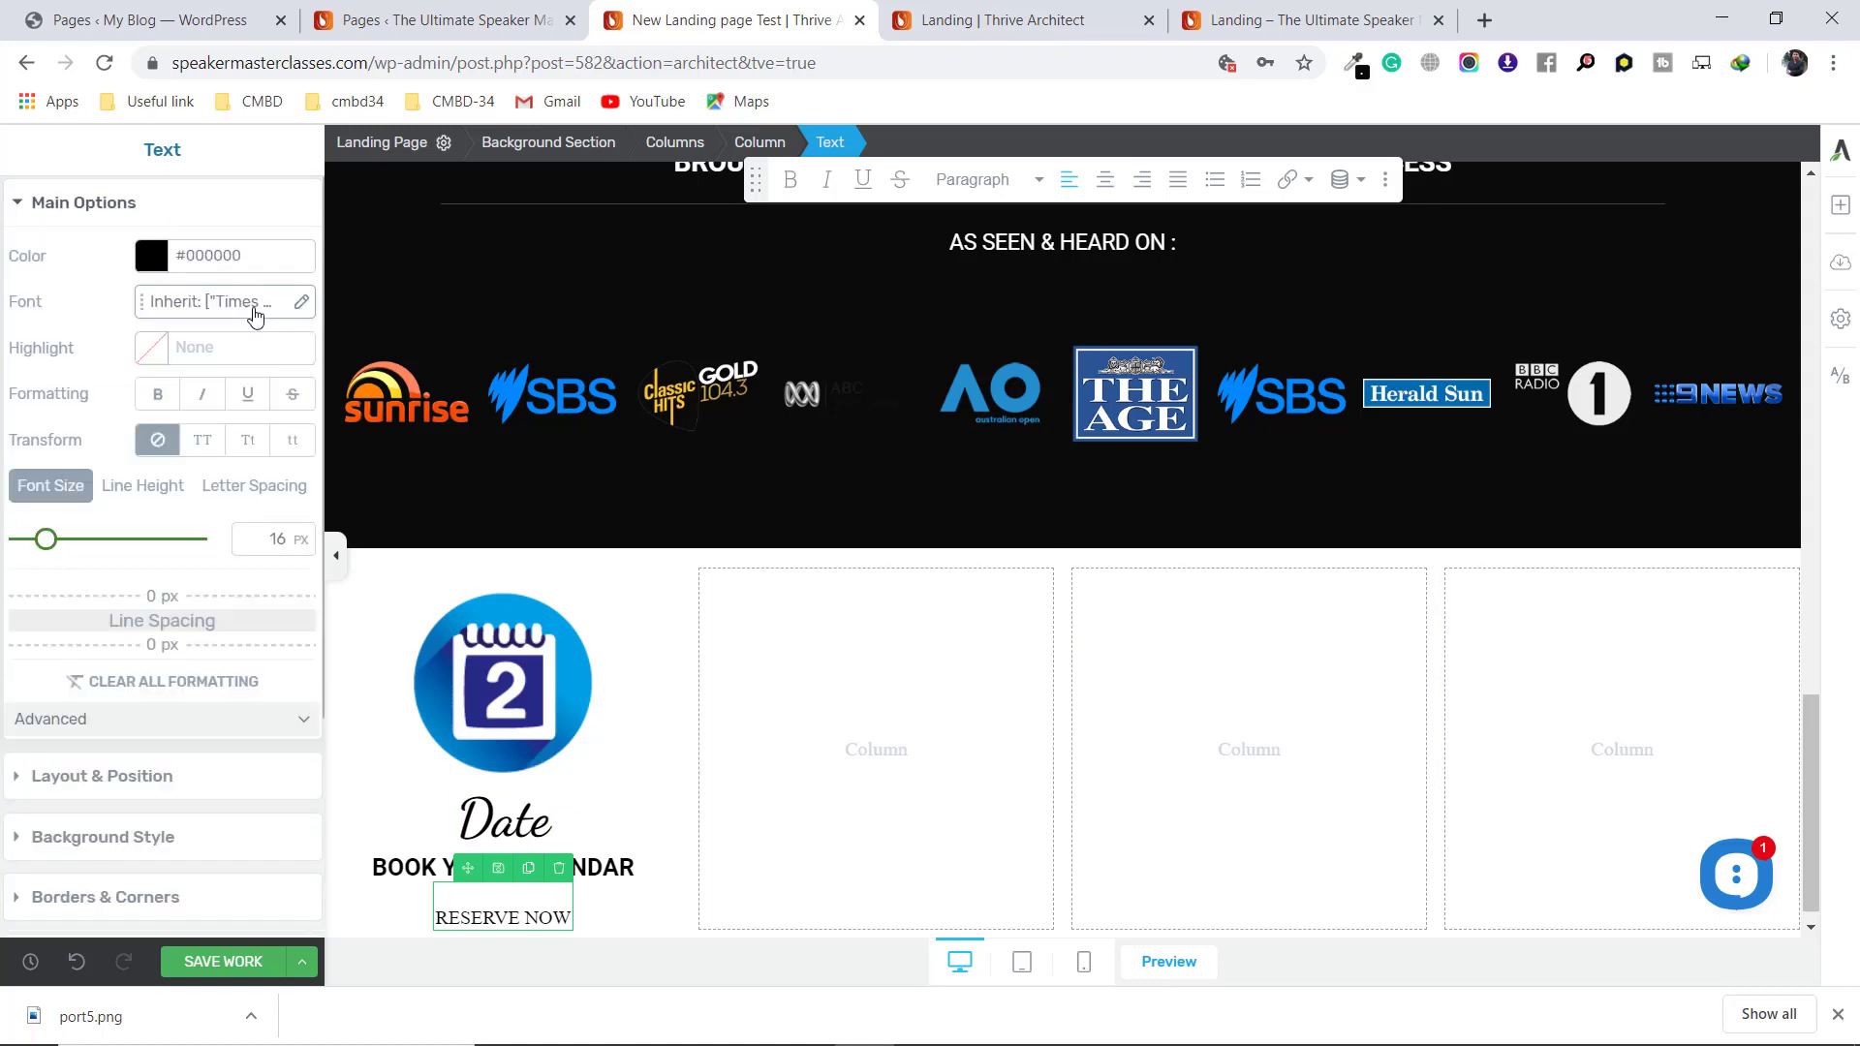
pyautogui.click(198, 303)
pyautogui.click(194, 385)
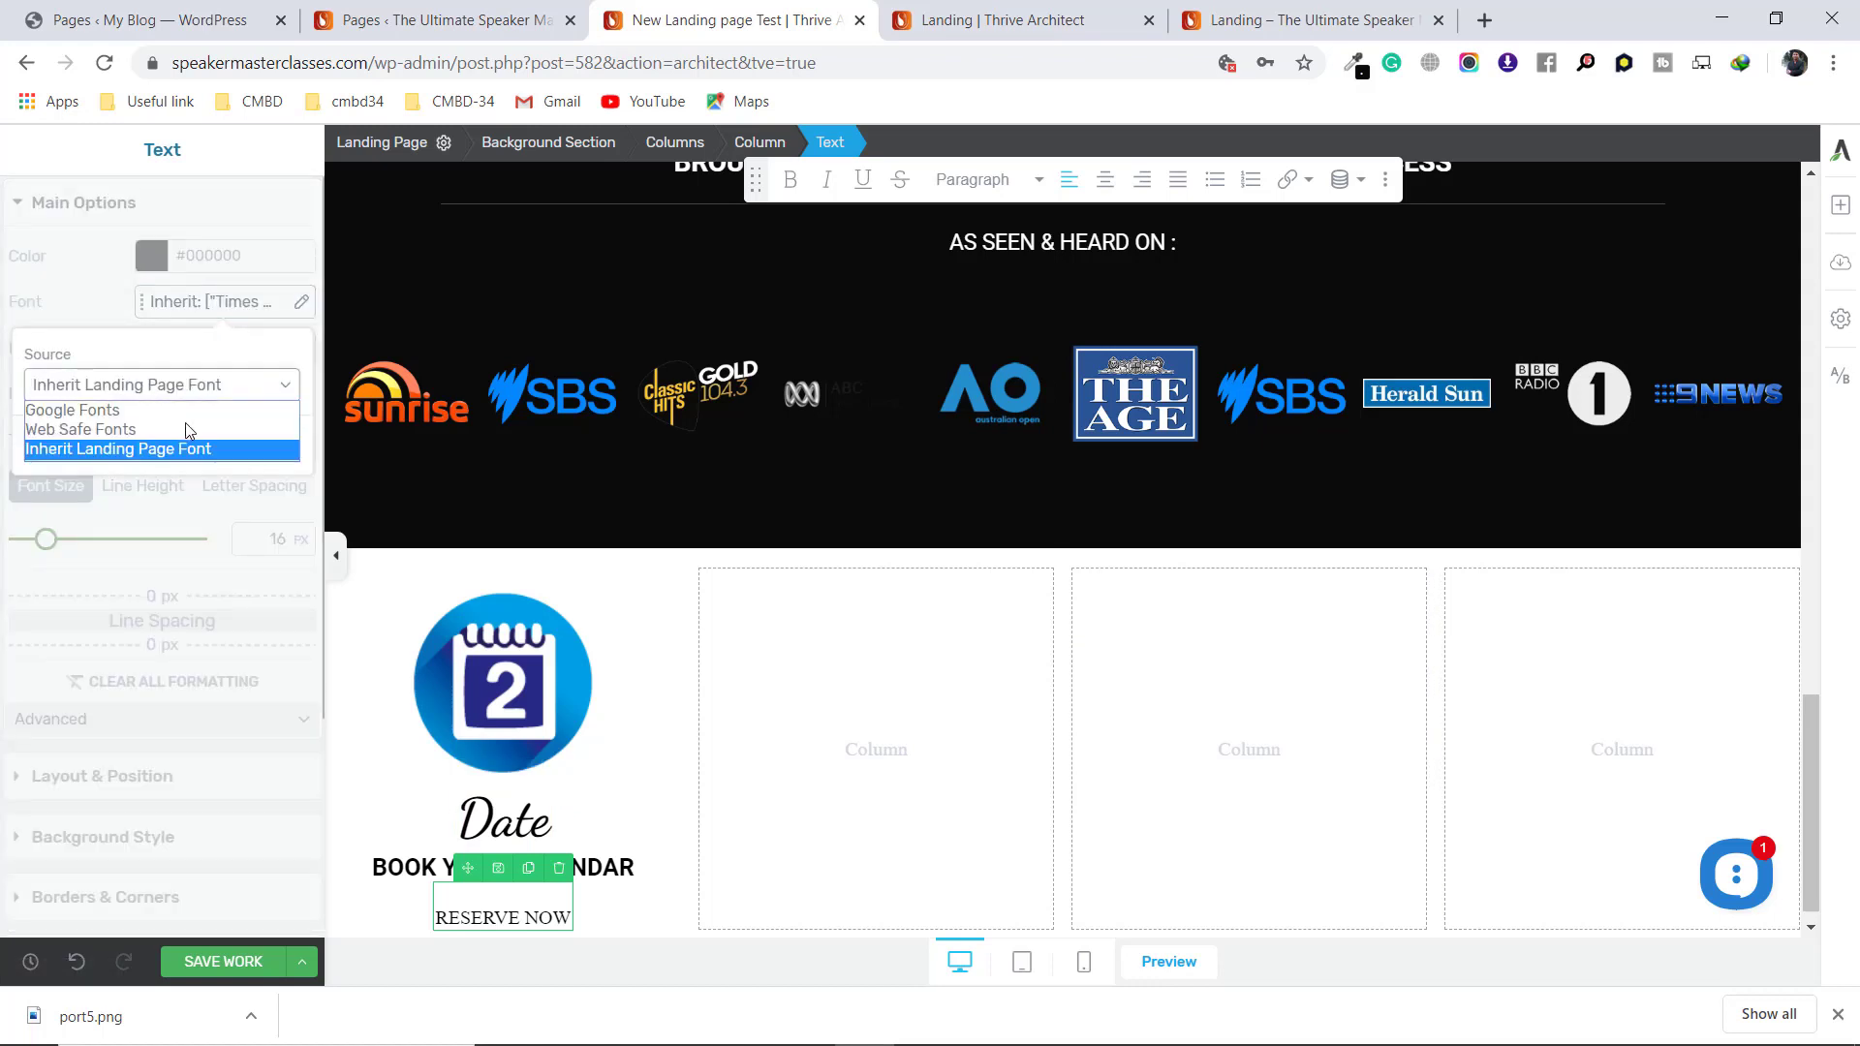
pyautogui.click(118, 411)
pyautogui.click(152, 466)
pyautogui.write('r')
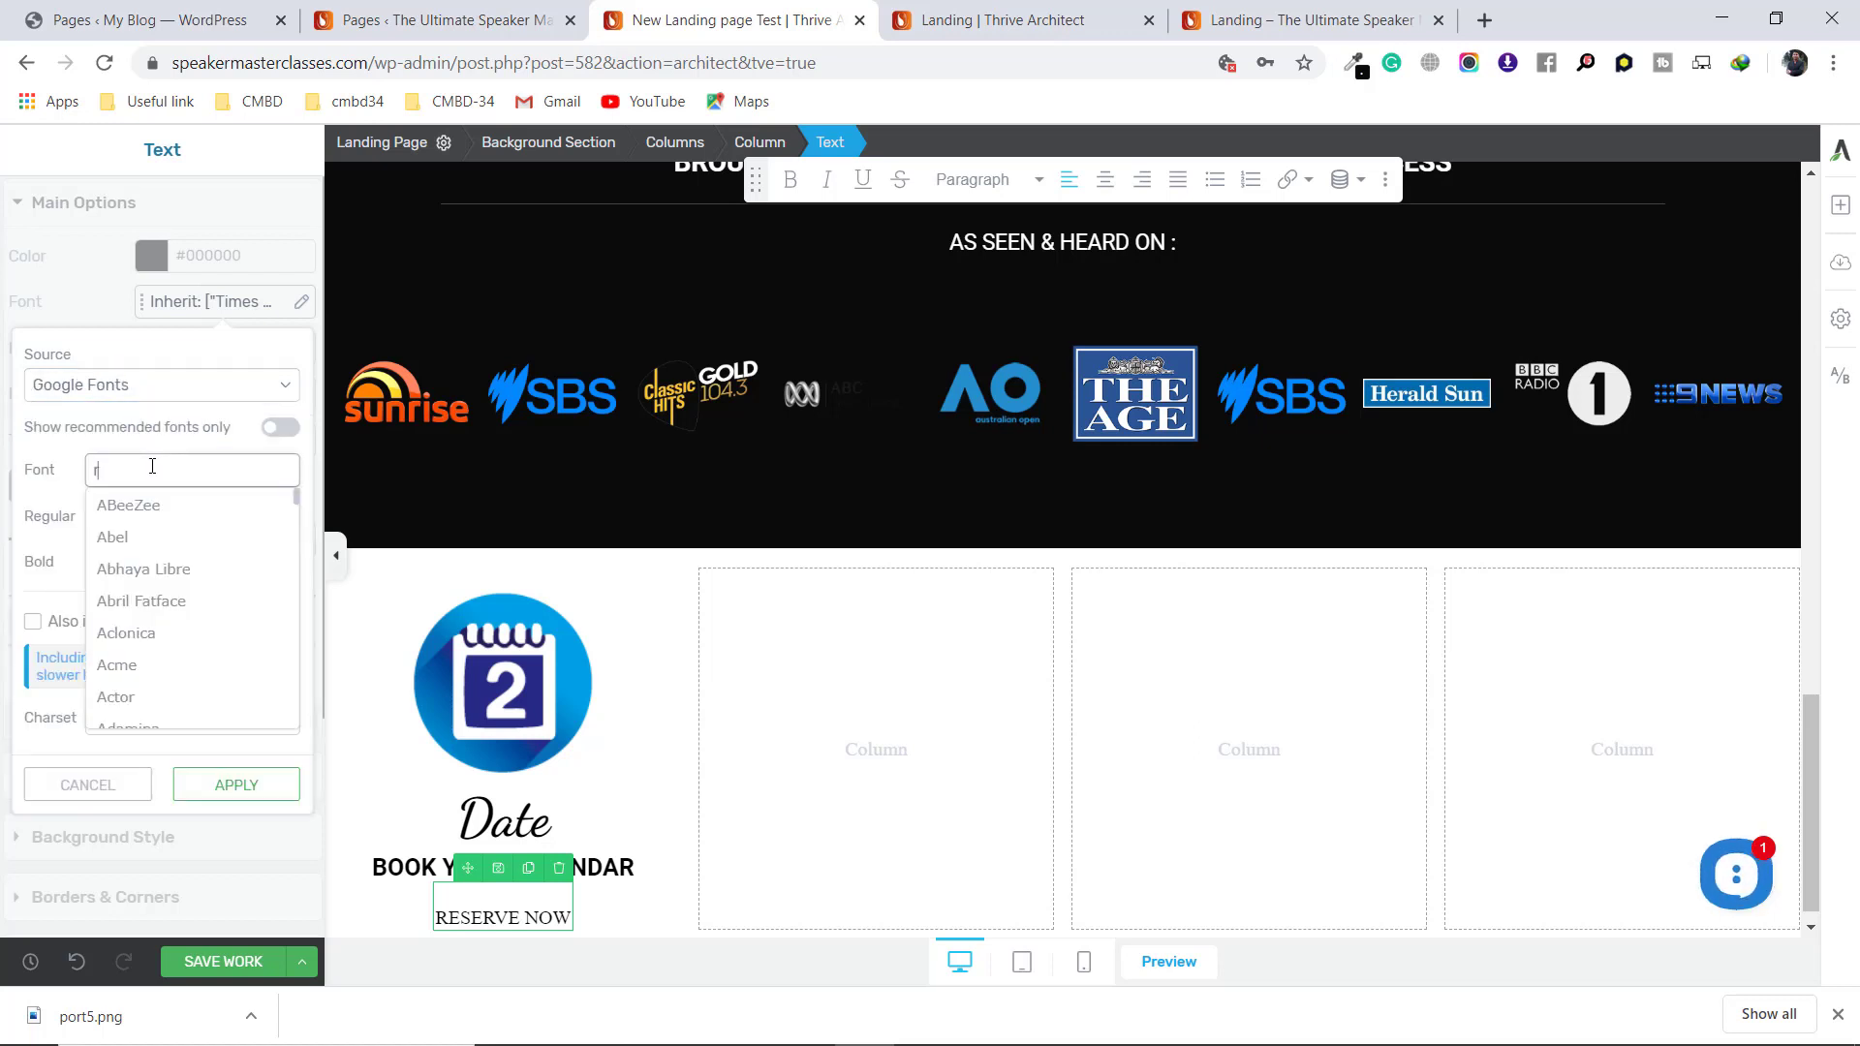
pyautogui.write('obo')
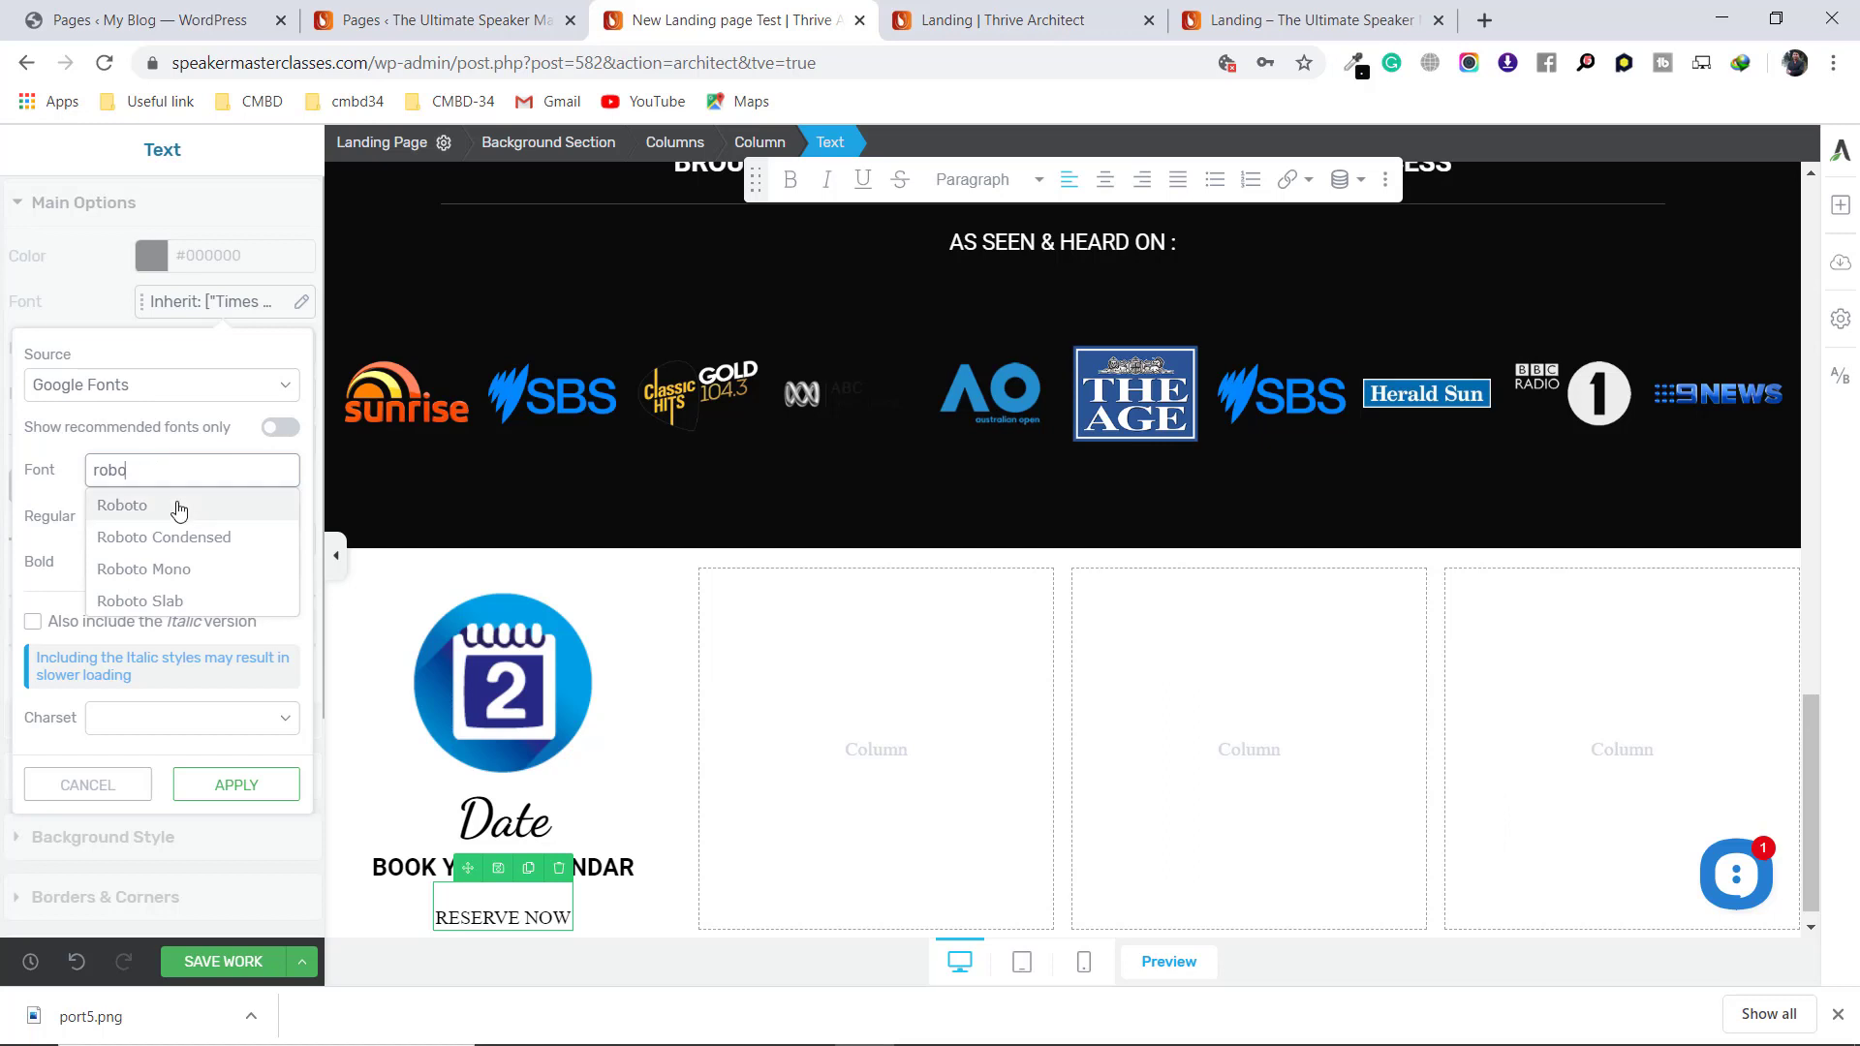
pyautogui.click(145, 504)
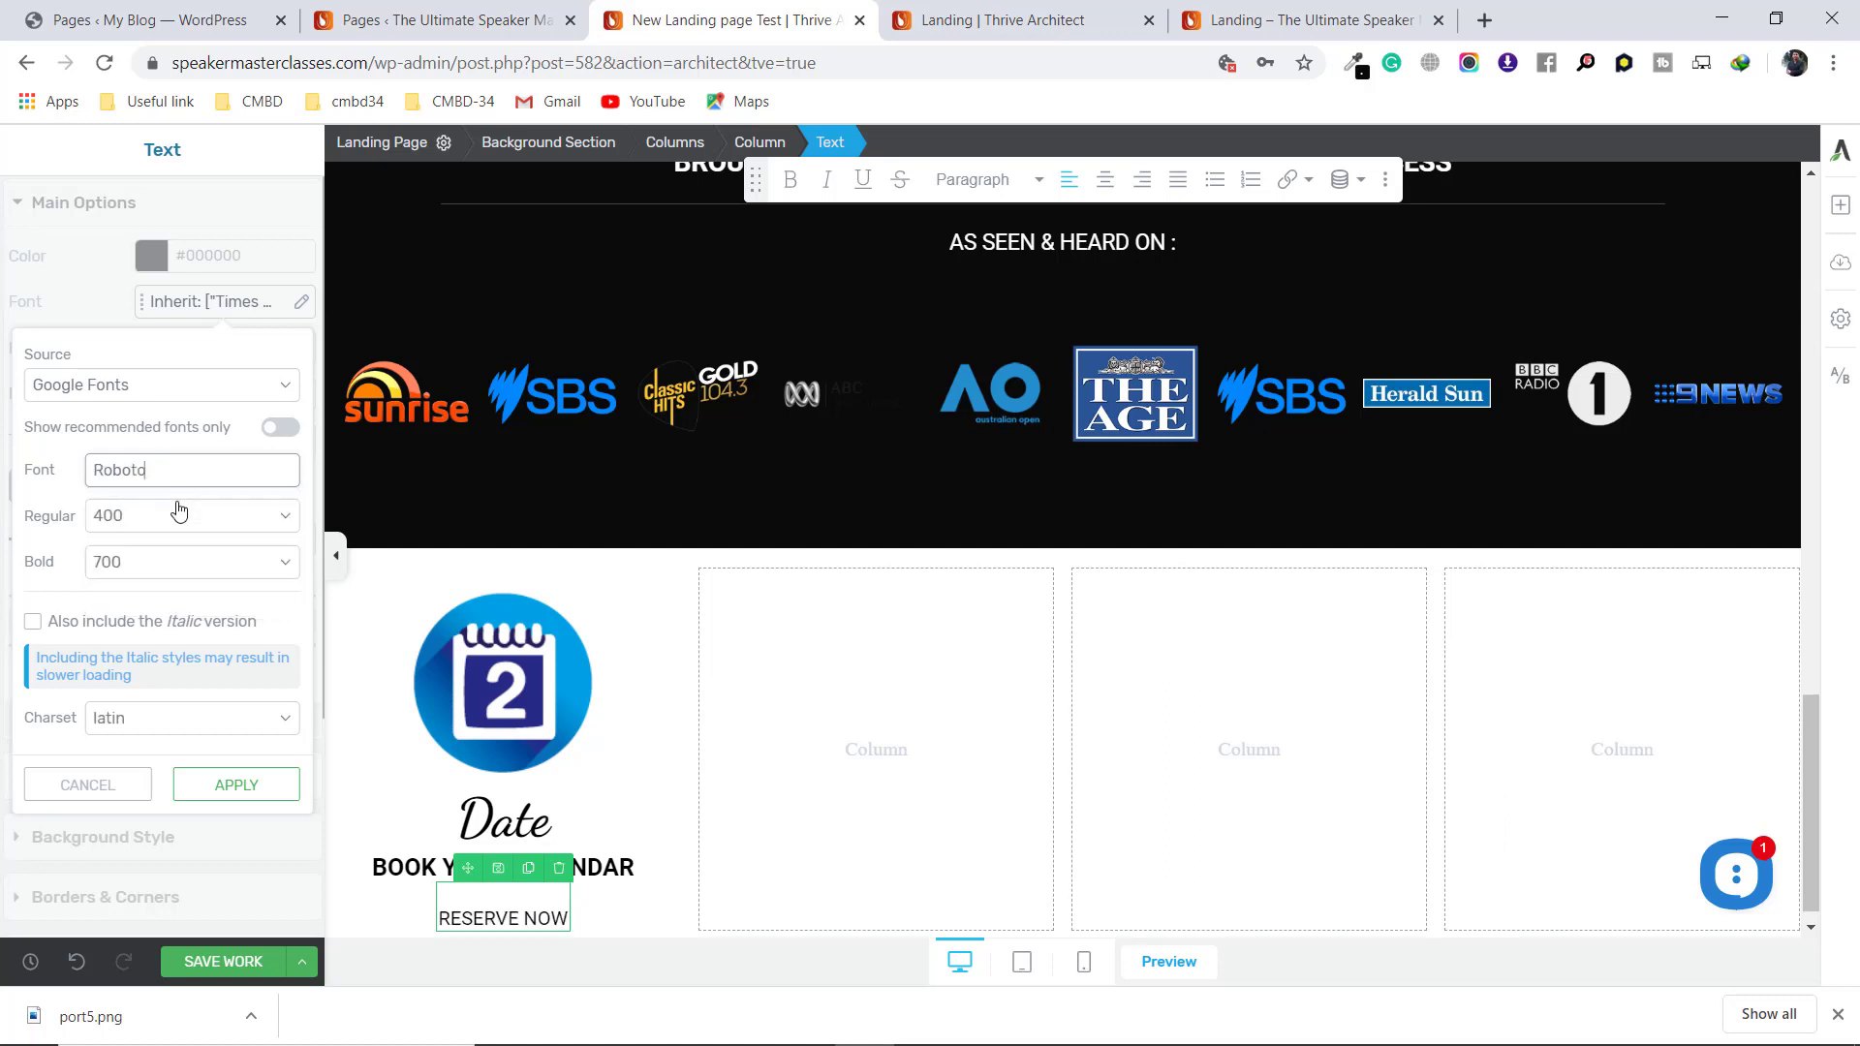
pyautogui.click(235, 783)
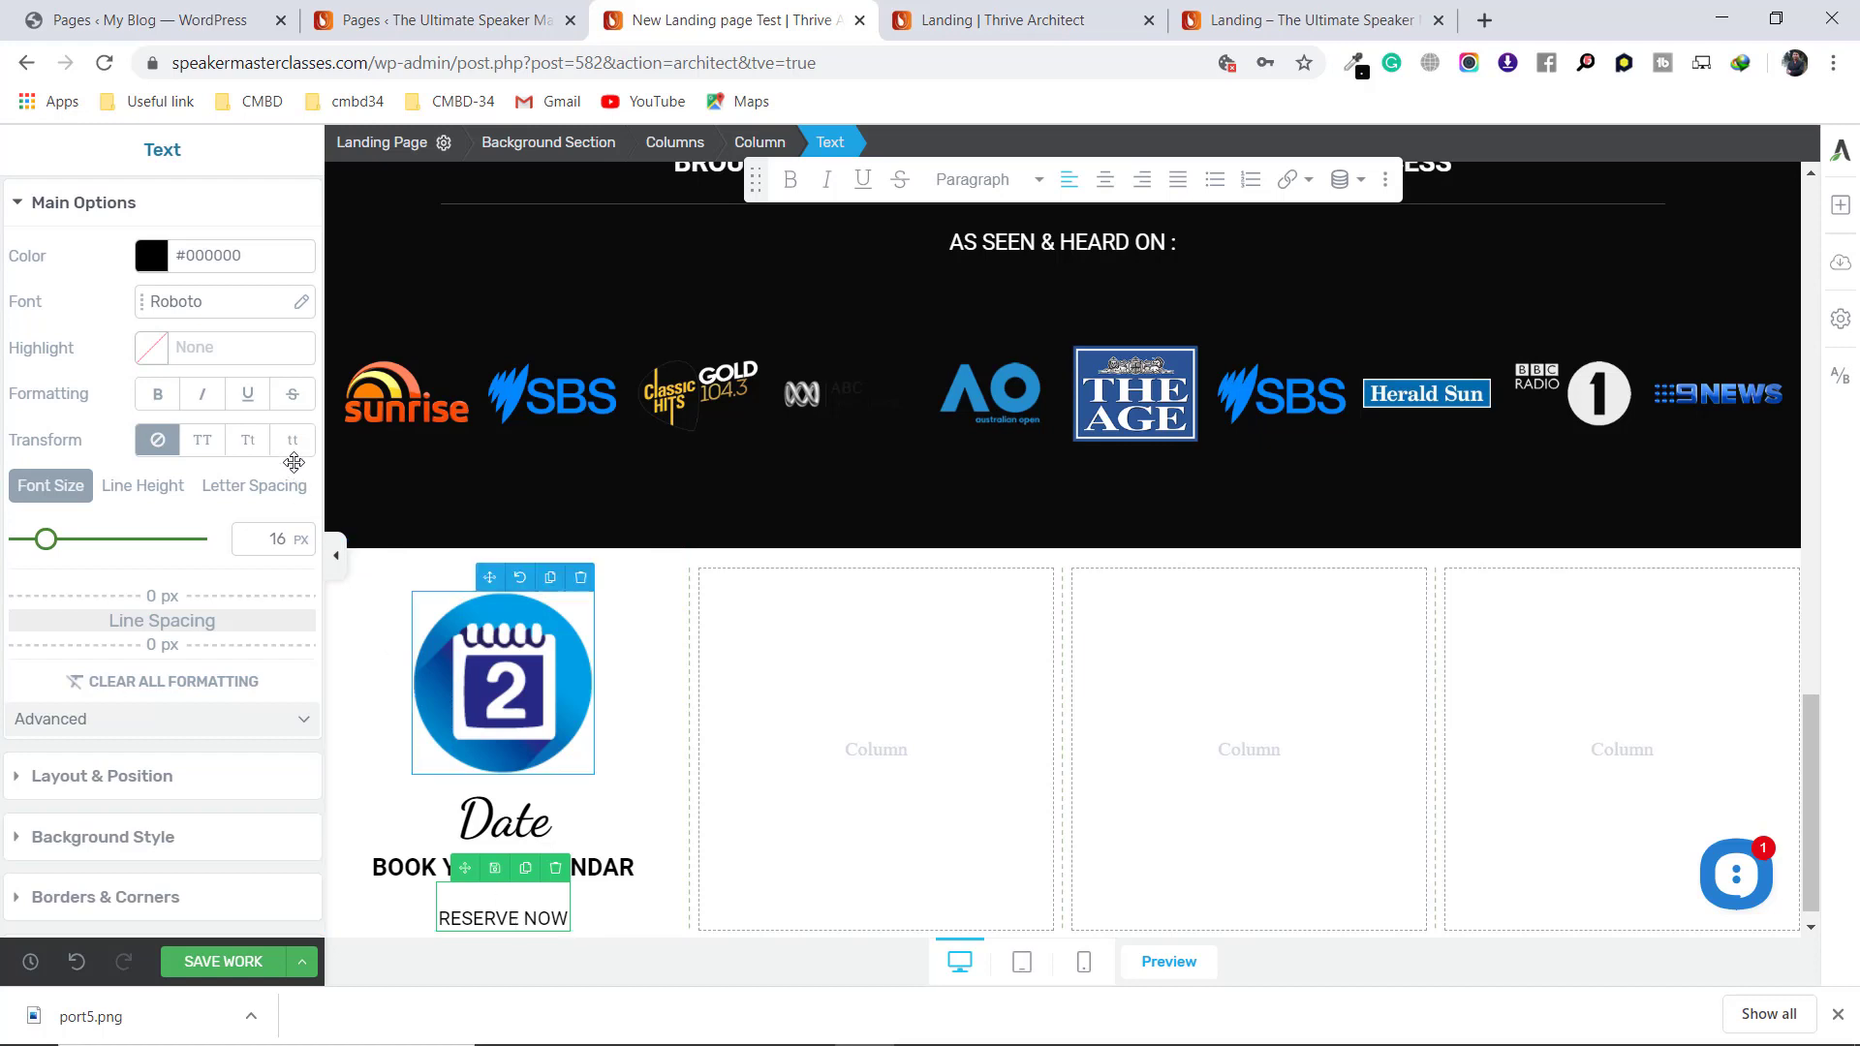
# Underline the "RESERVE NOW" text and colour it orange, #d77806
pyautogui.click(246, 396)
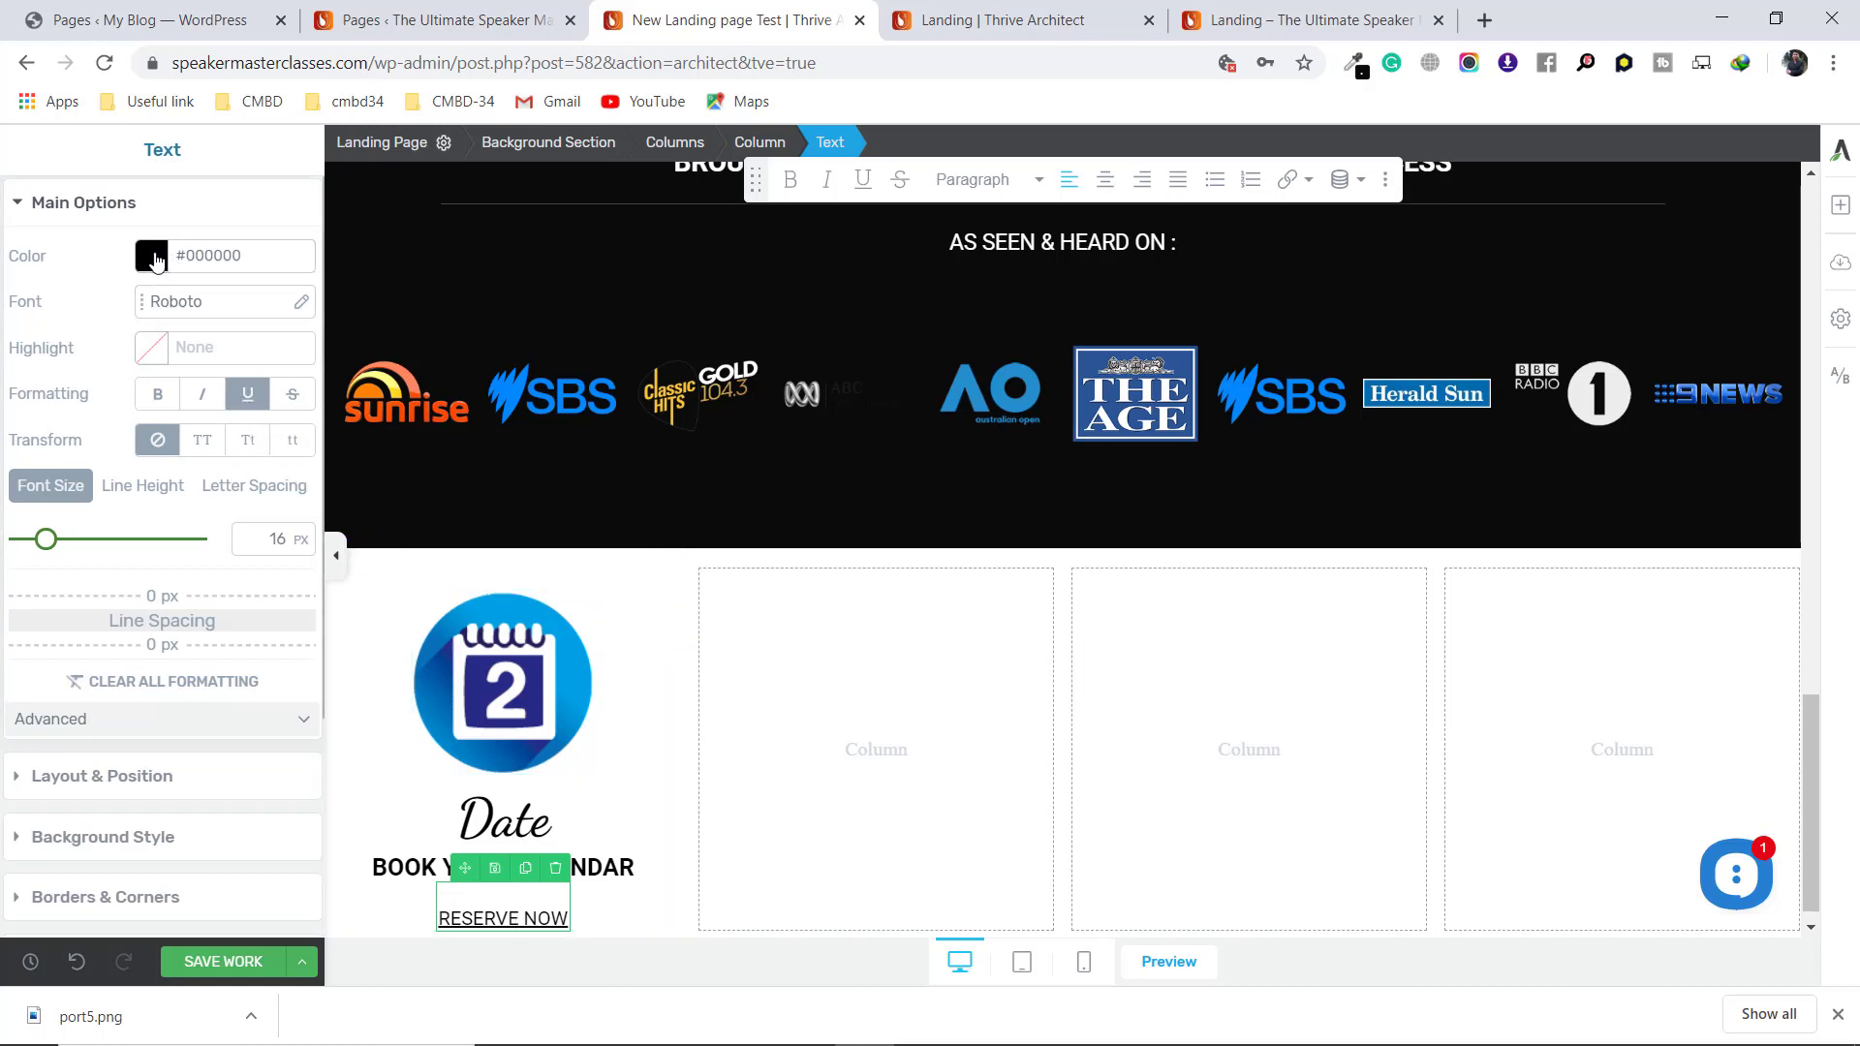
pyautogui.click(152, 258)
pyautogui.click(83, 529)
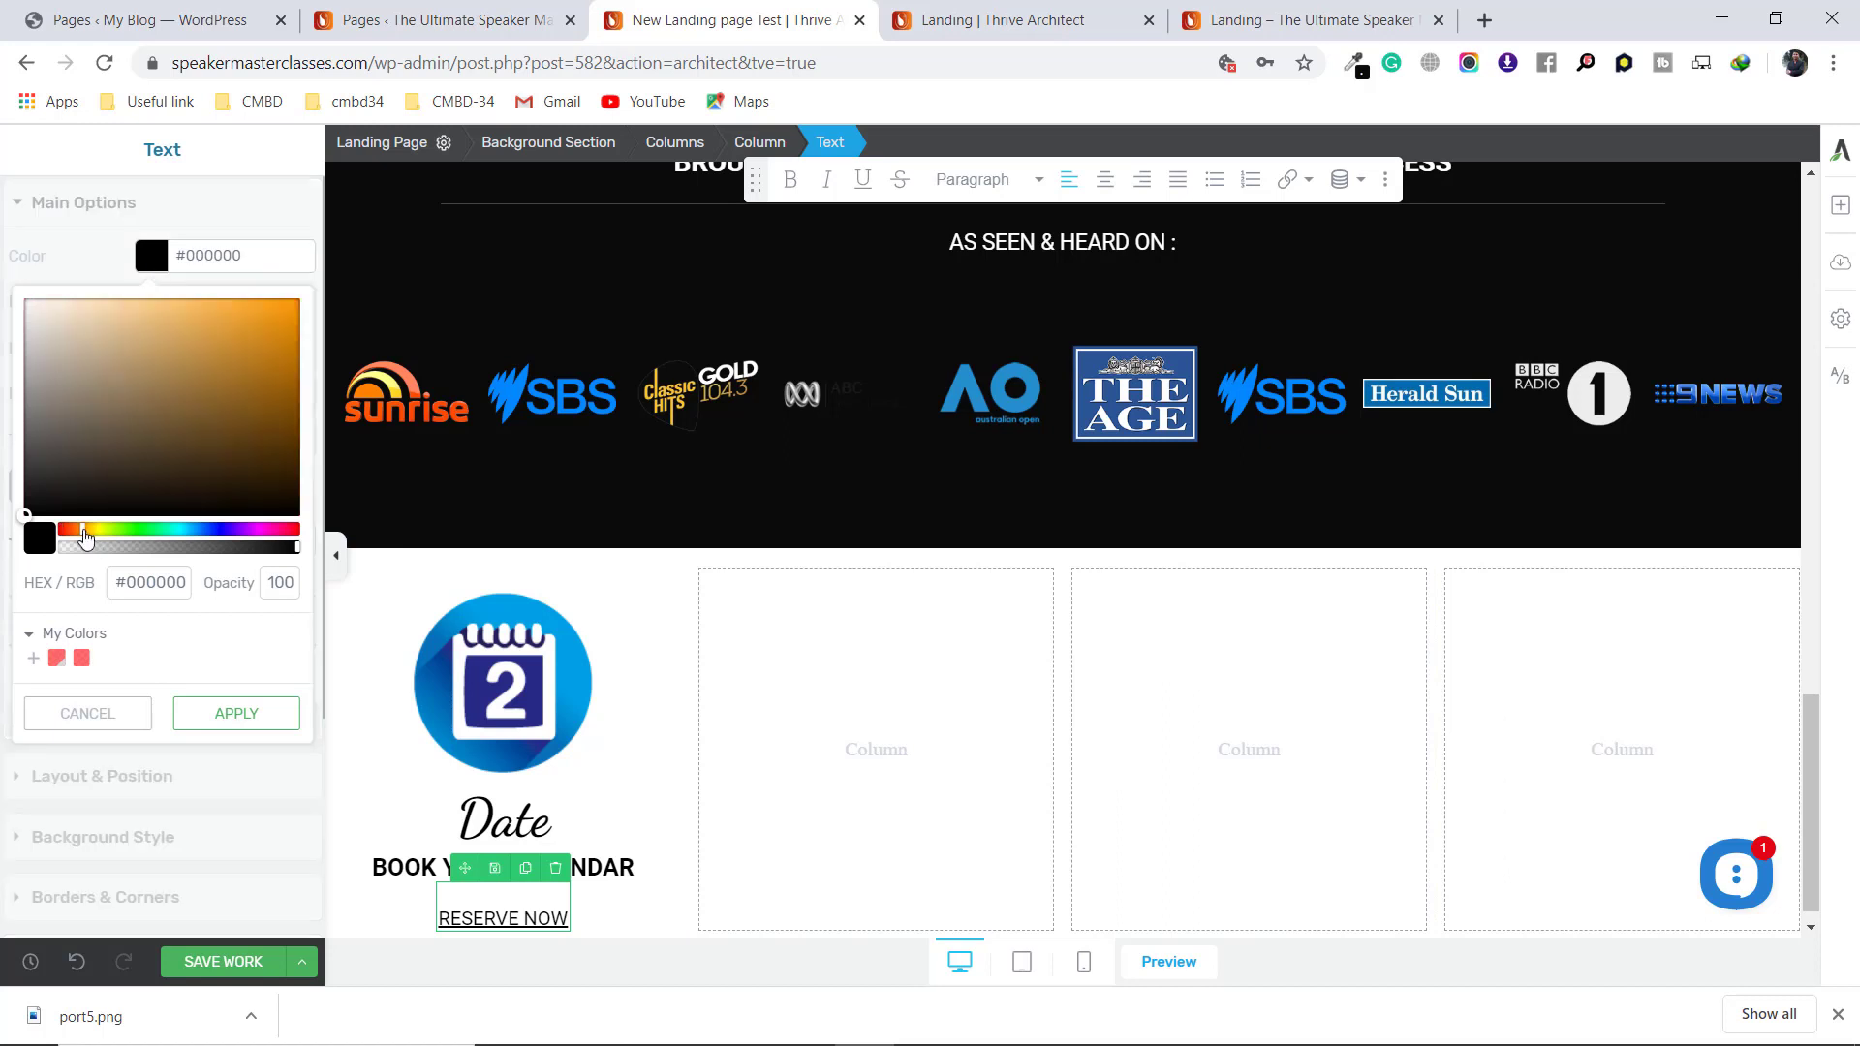
pyautogui.click(291, 321)
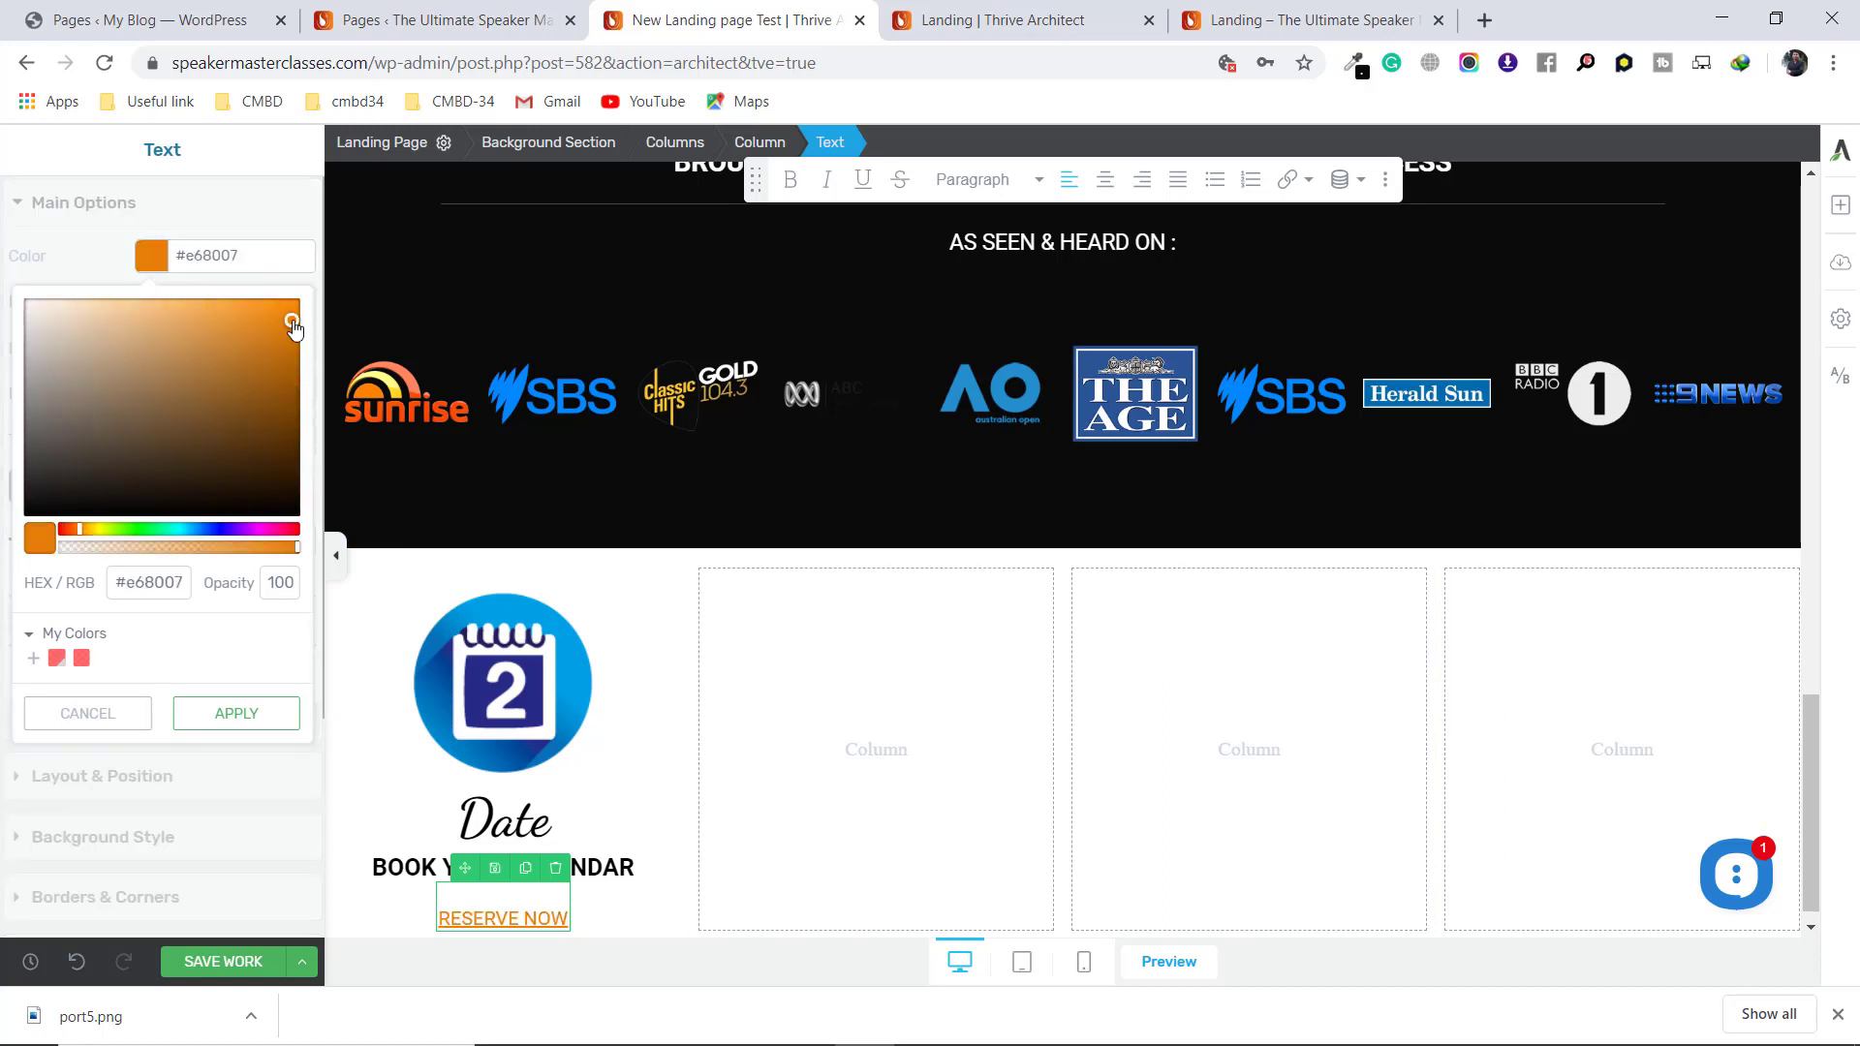
pyautogui.moveTo(292, 321); pyautogui.dragTo(292, 332)
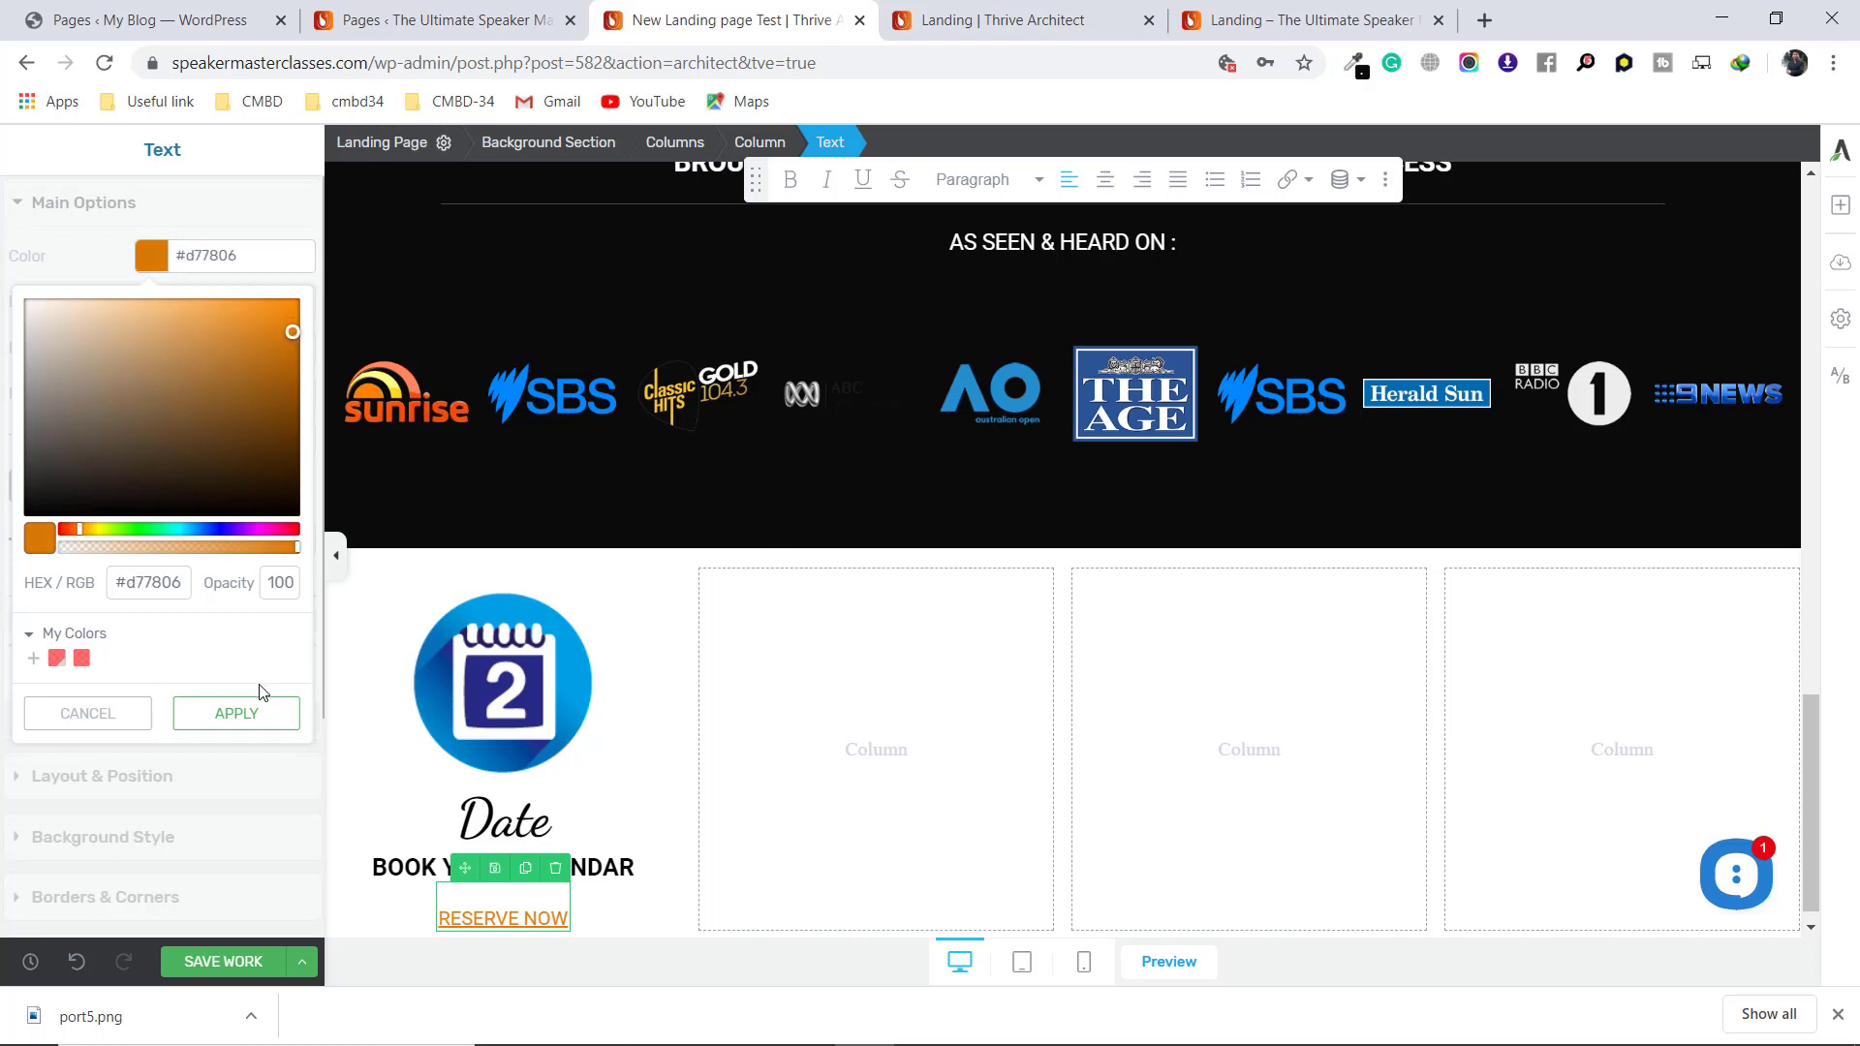
pyautogui.click(239, 713)
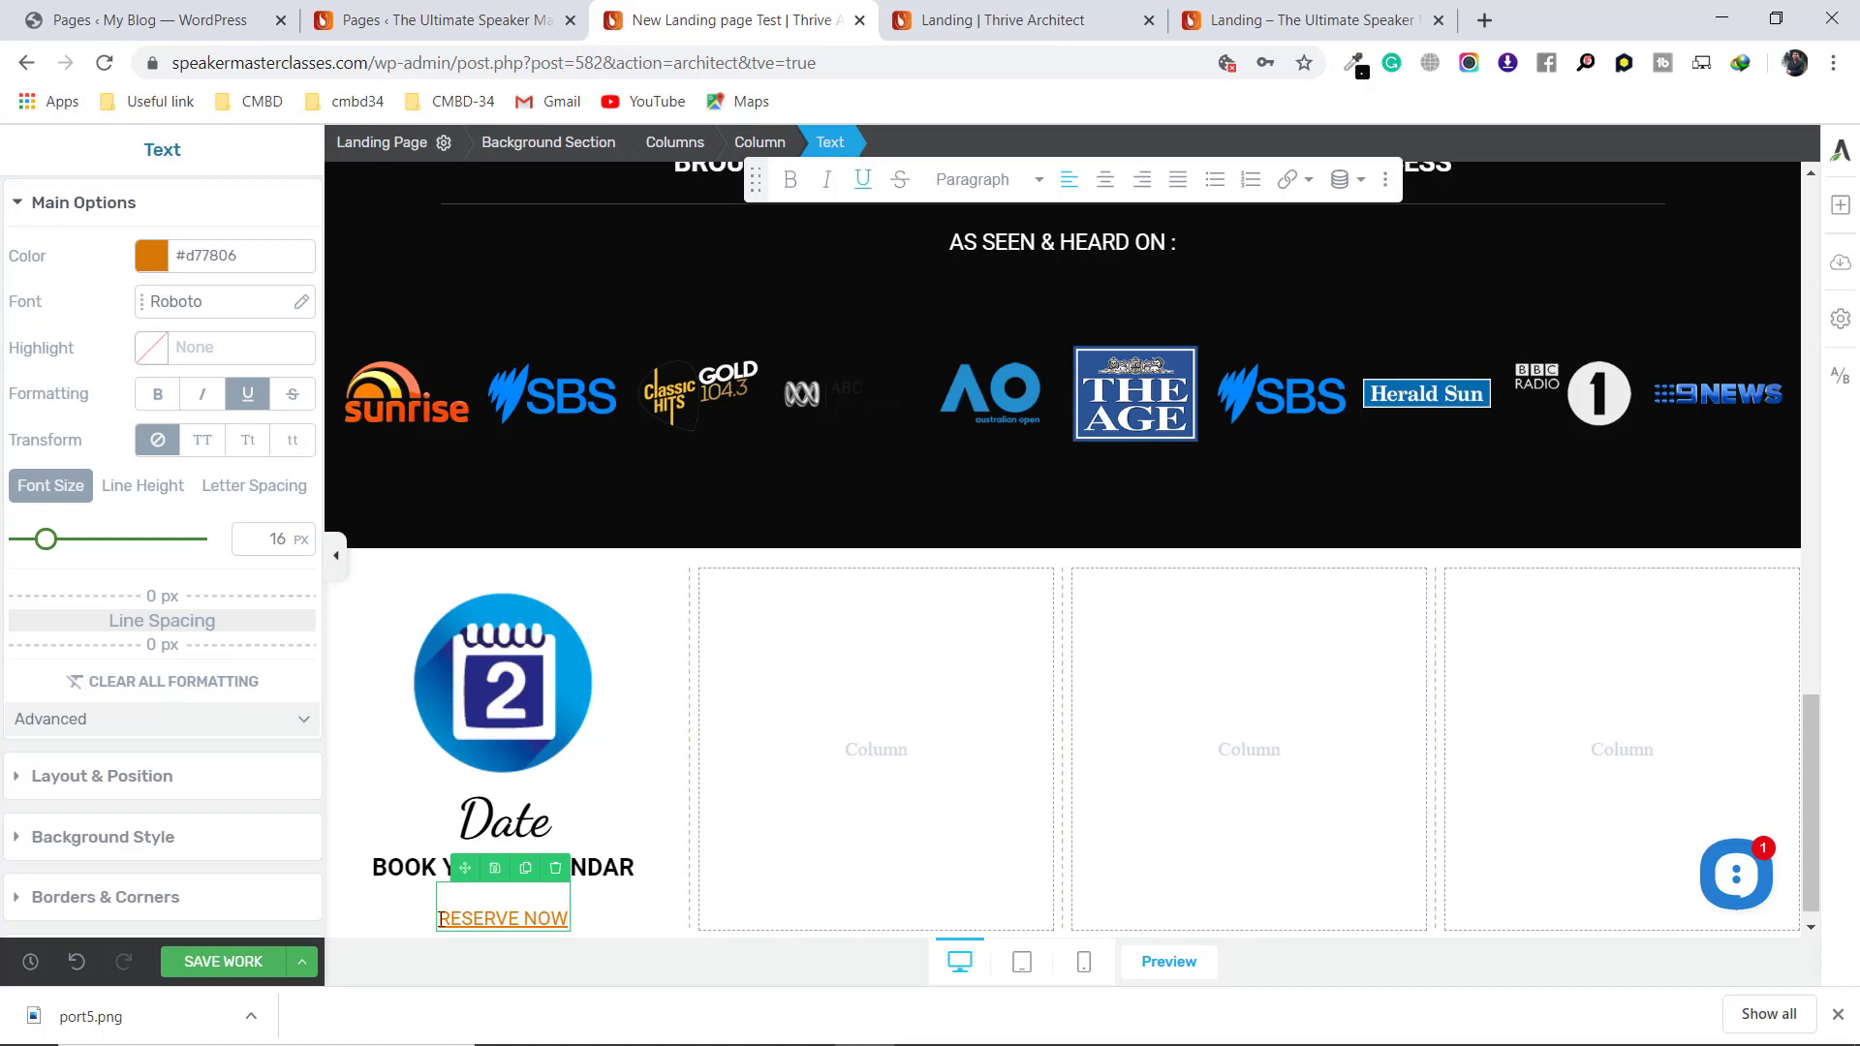
# Make the "RESERVE NOW" text bold and set its font size to 18 px
pyautogui.moveTo(440, 919); pyautogui.dragTo(593, 938)
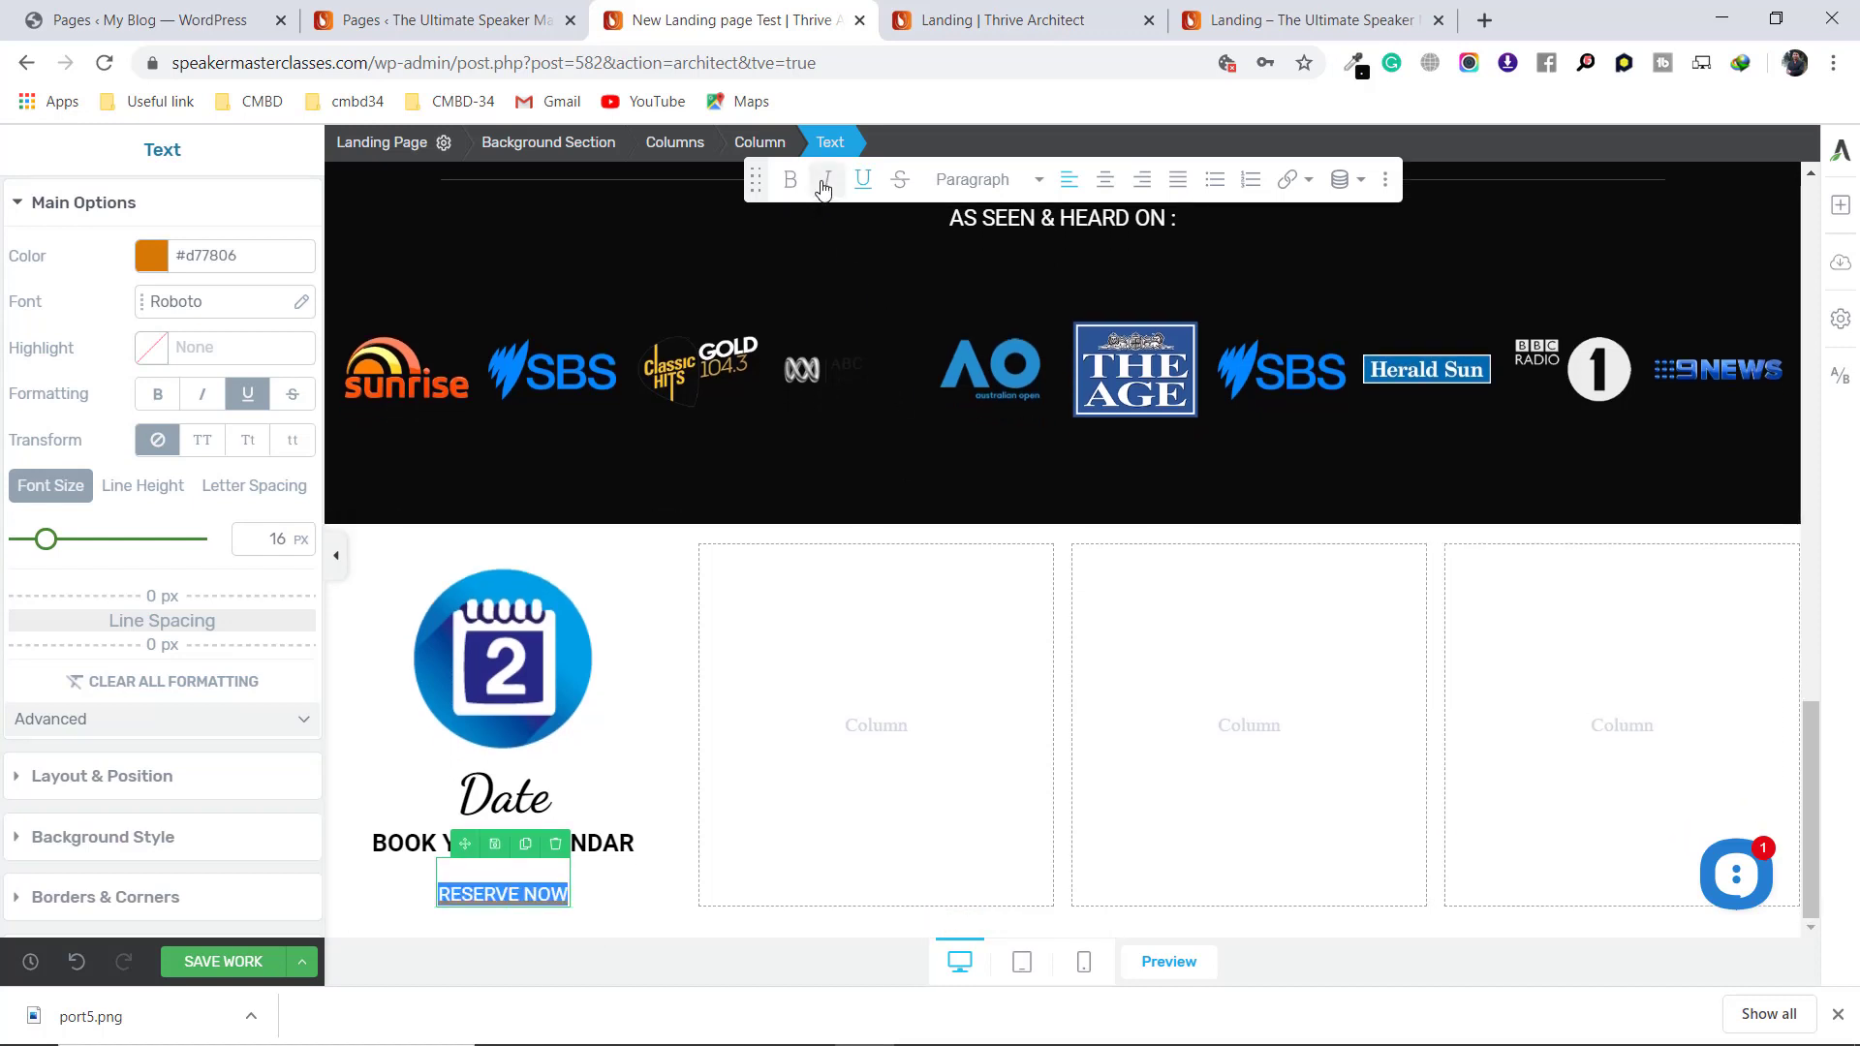
pyautogui.click(789, 180)
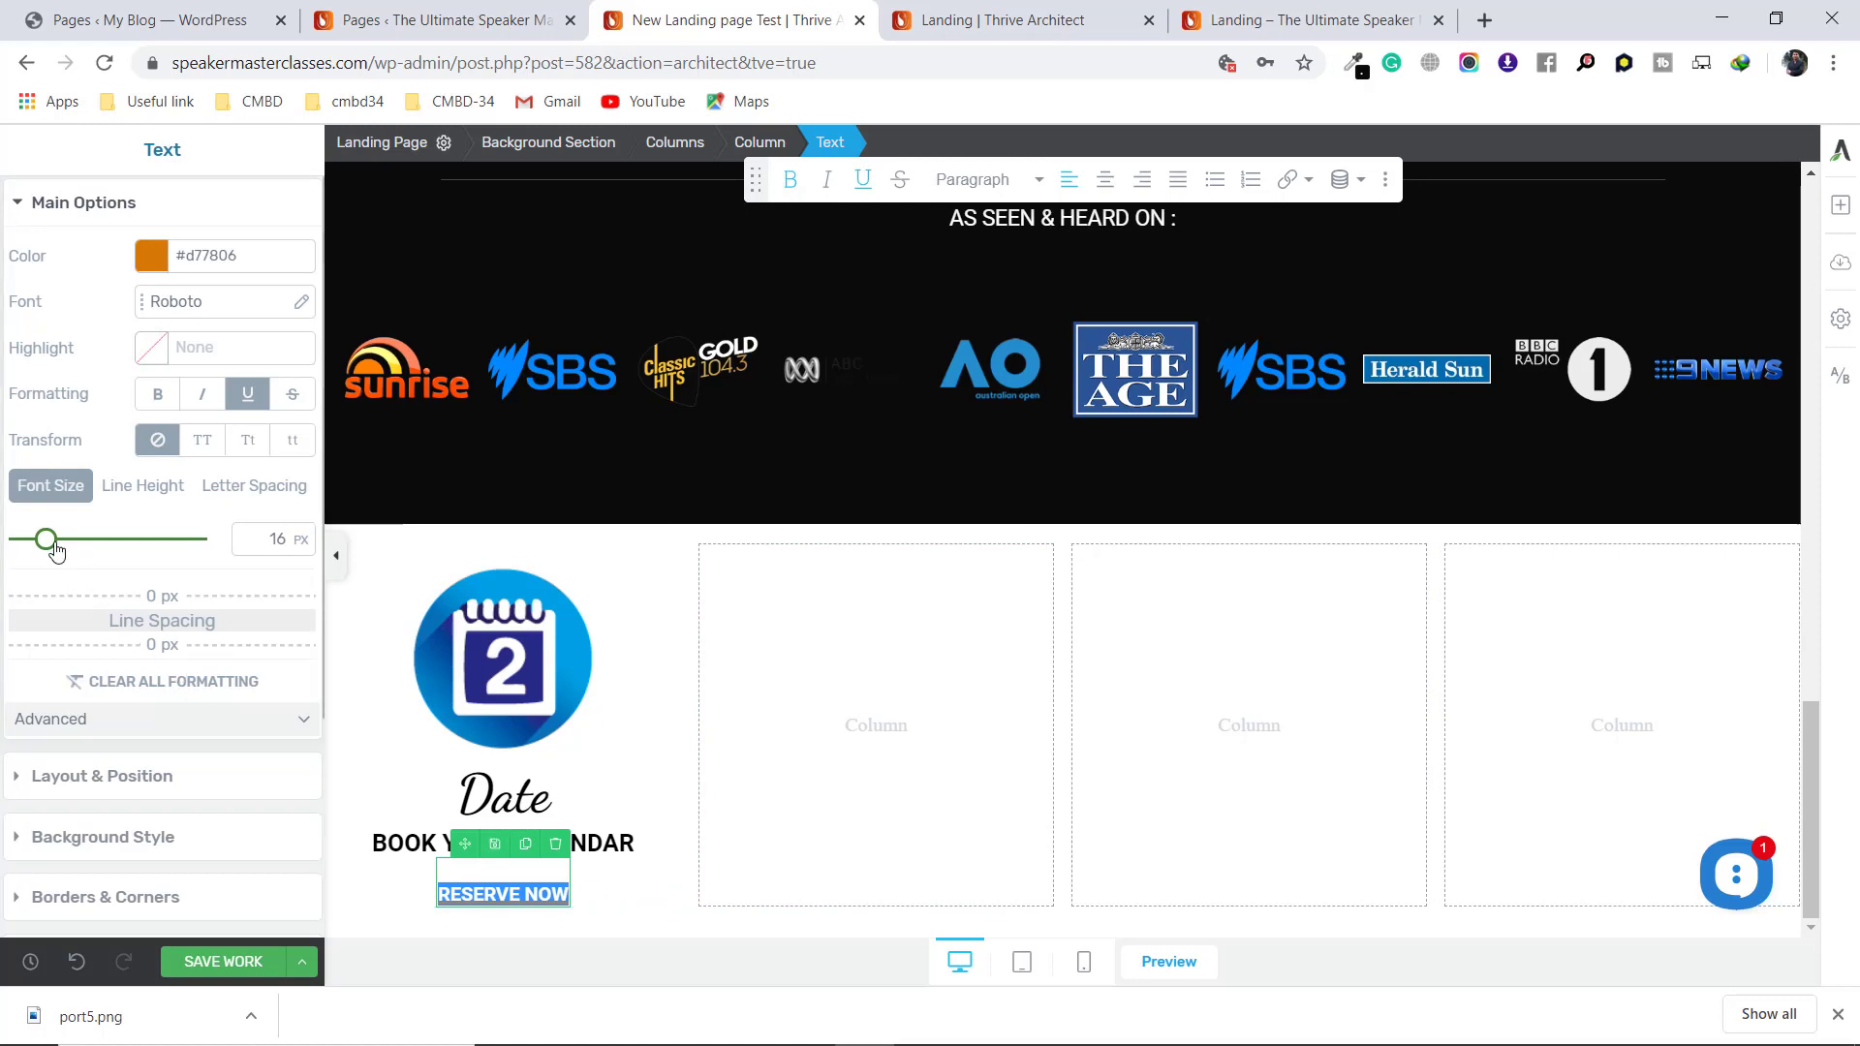
pyautogui.moveTo(46, 539); pyautogui.dragTo(51, 546)
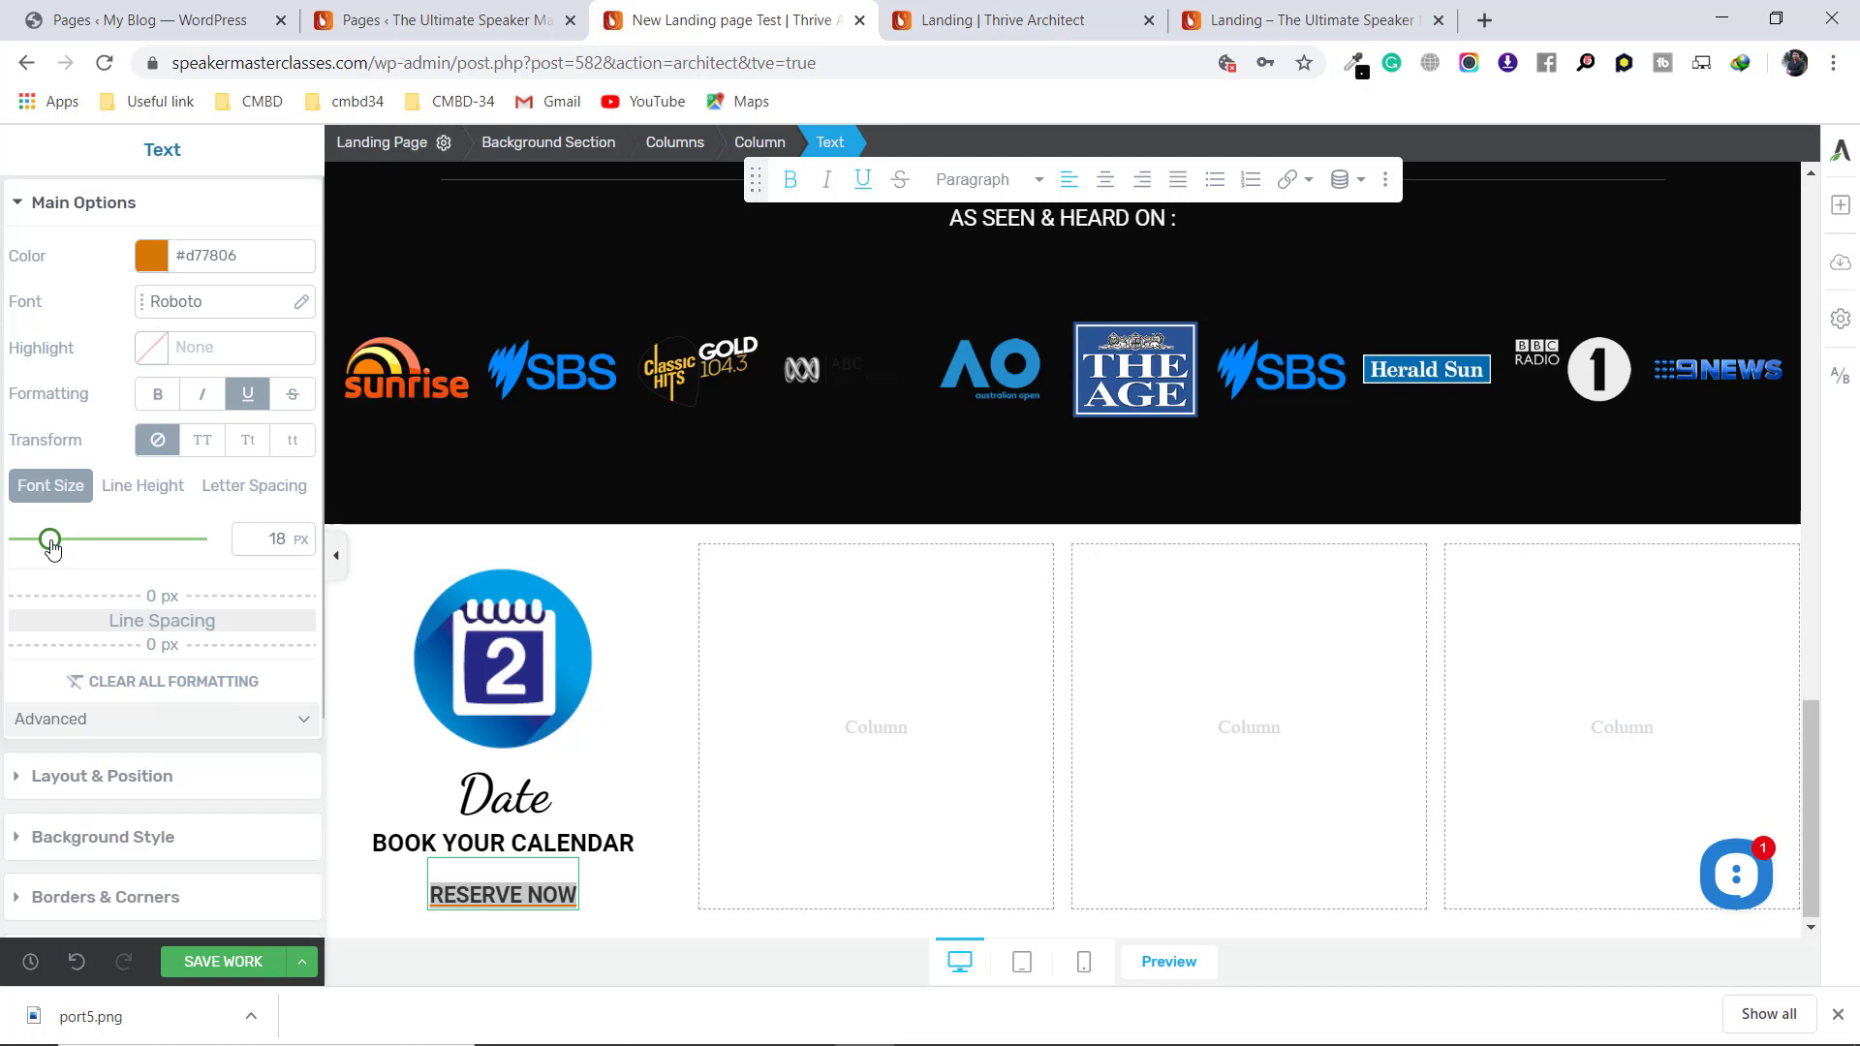
pyautogui.click(630, 905)
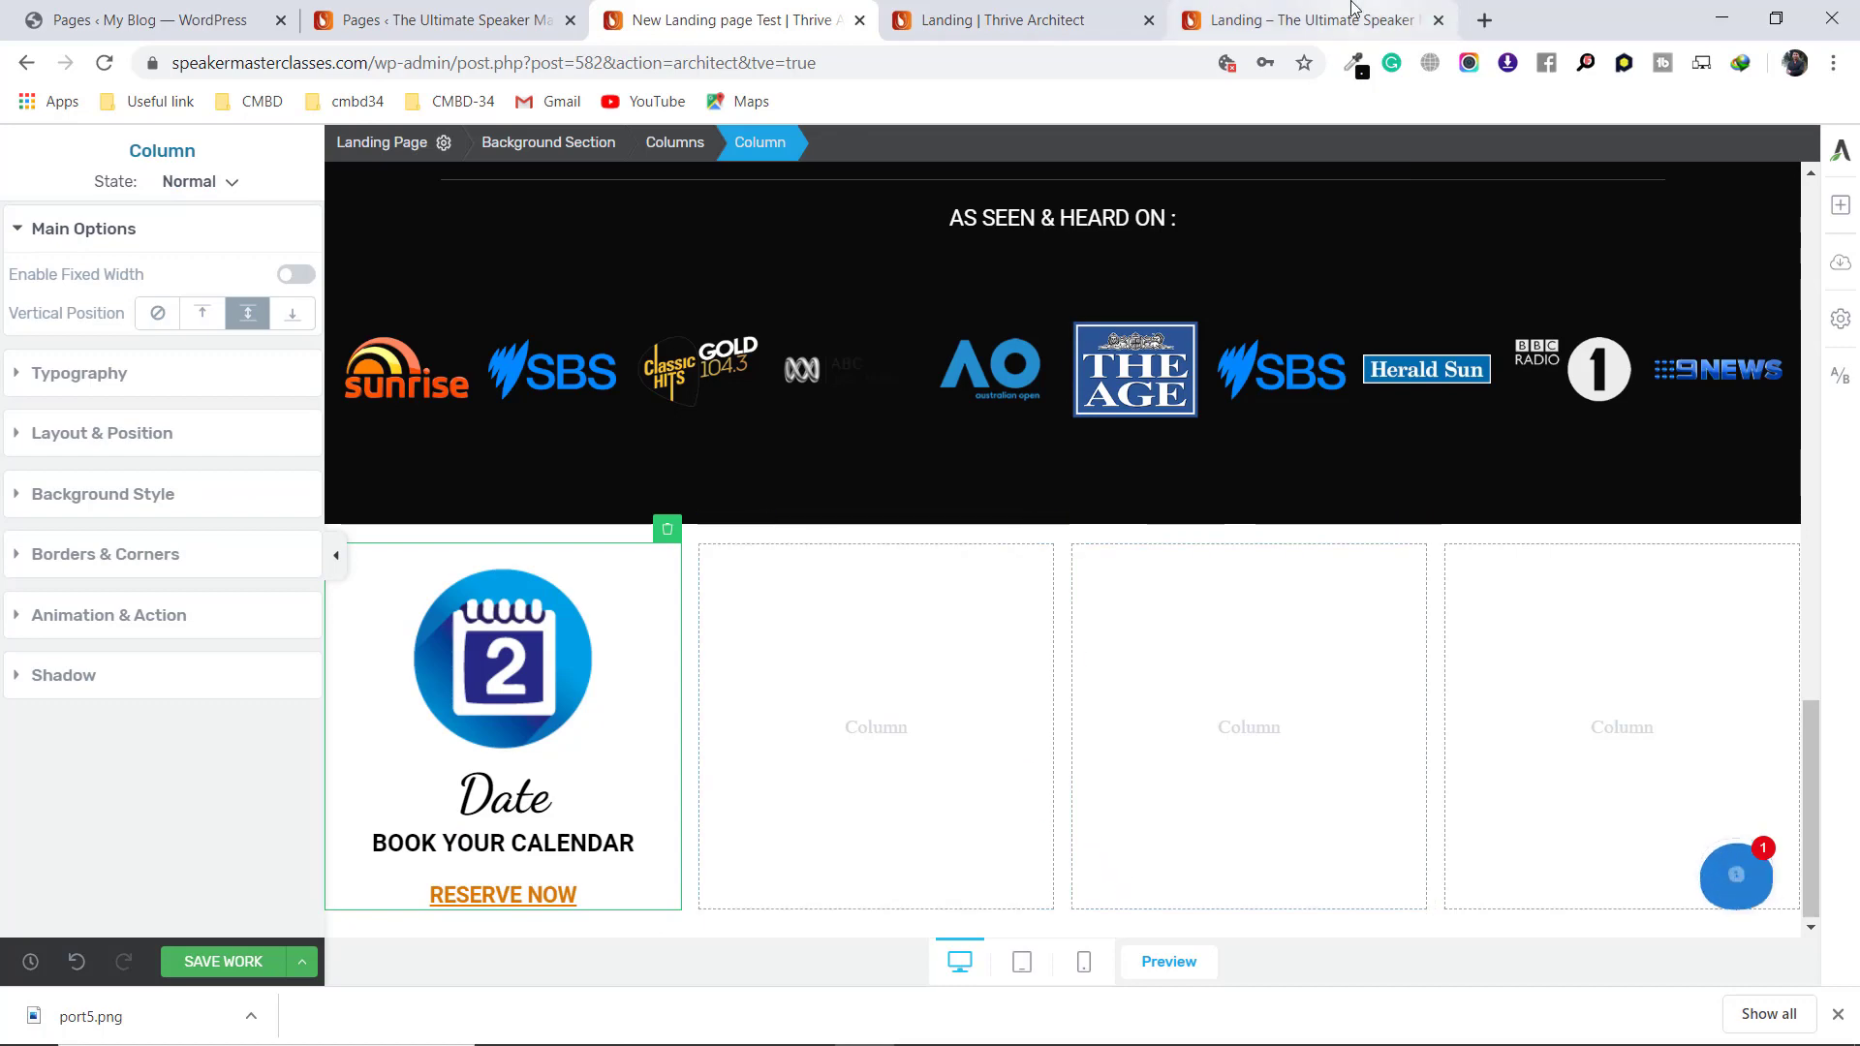
# Compare the captions with the live reference page and remove the bold formatting from "BOOK YOUR CALENDAR" on the new page
pyautogui.click(1223, 10)
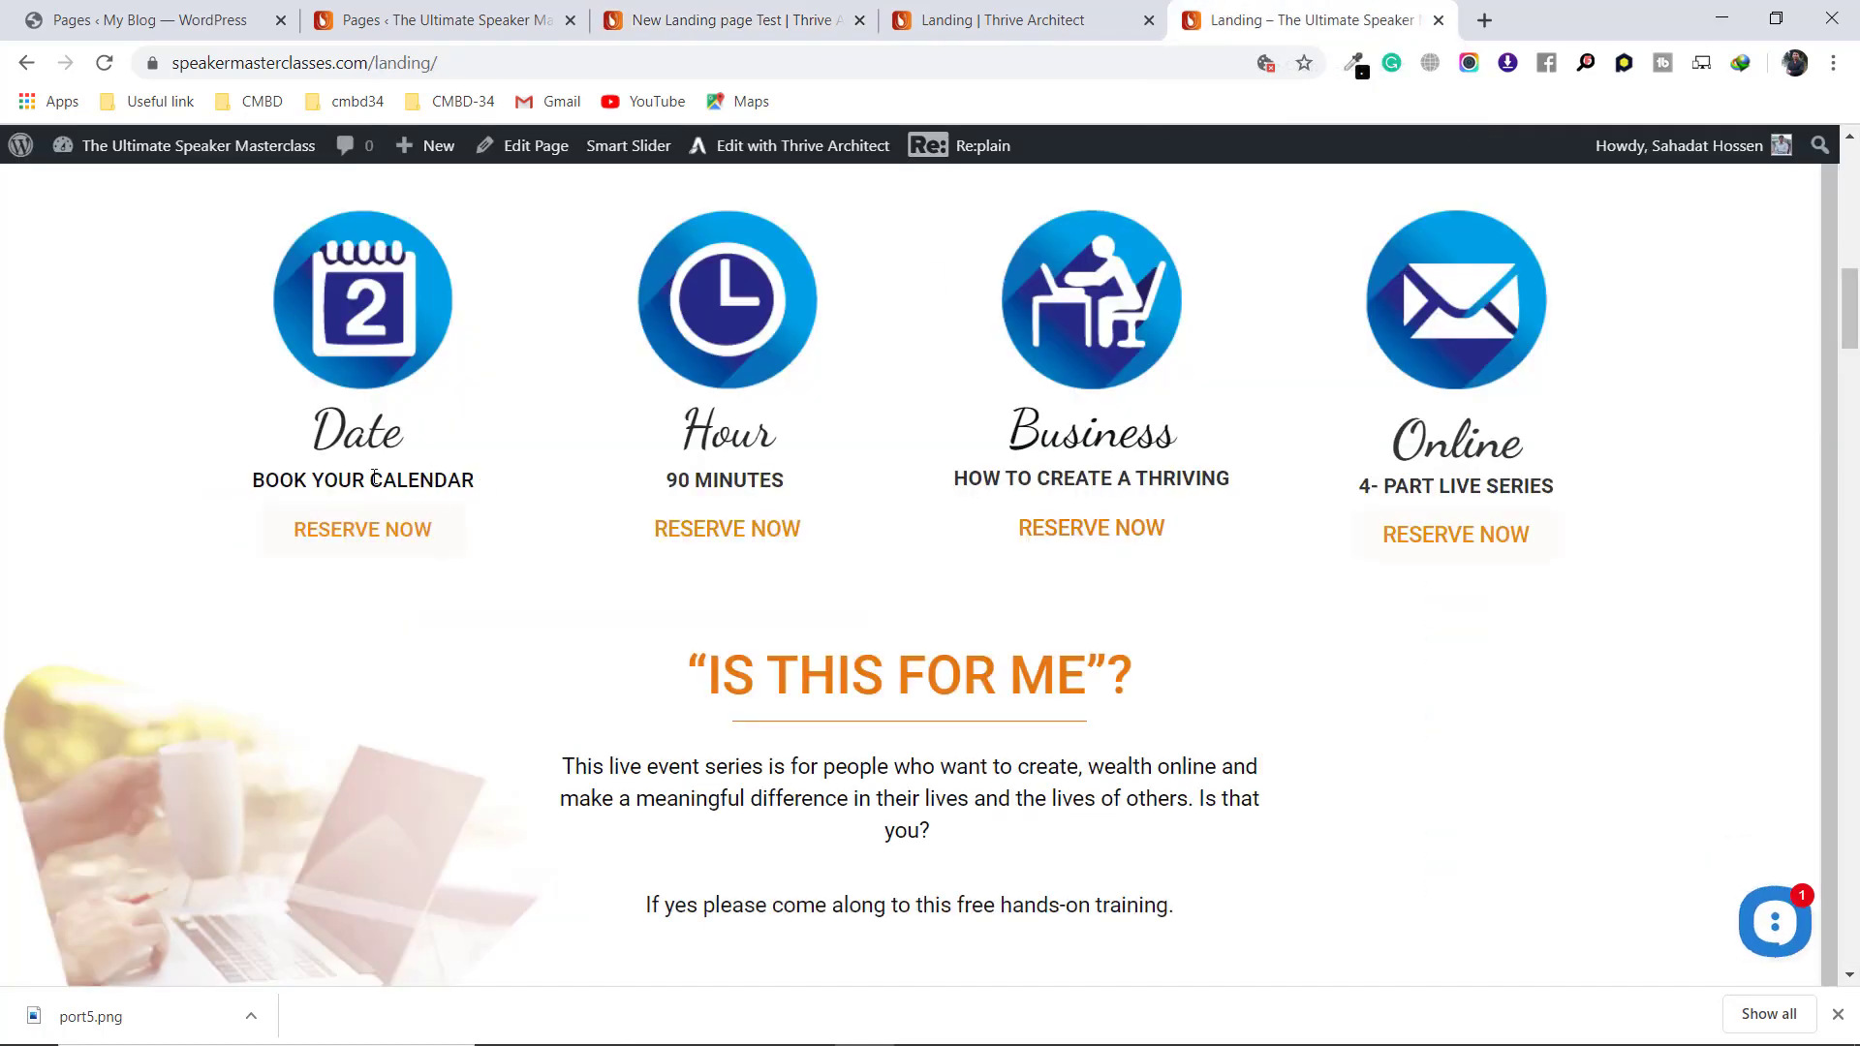
pyautogui.click(726, 19)
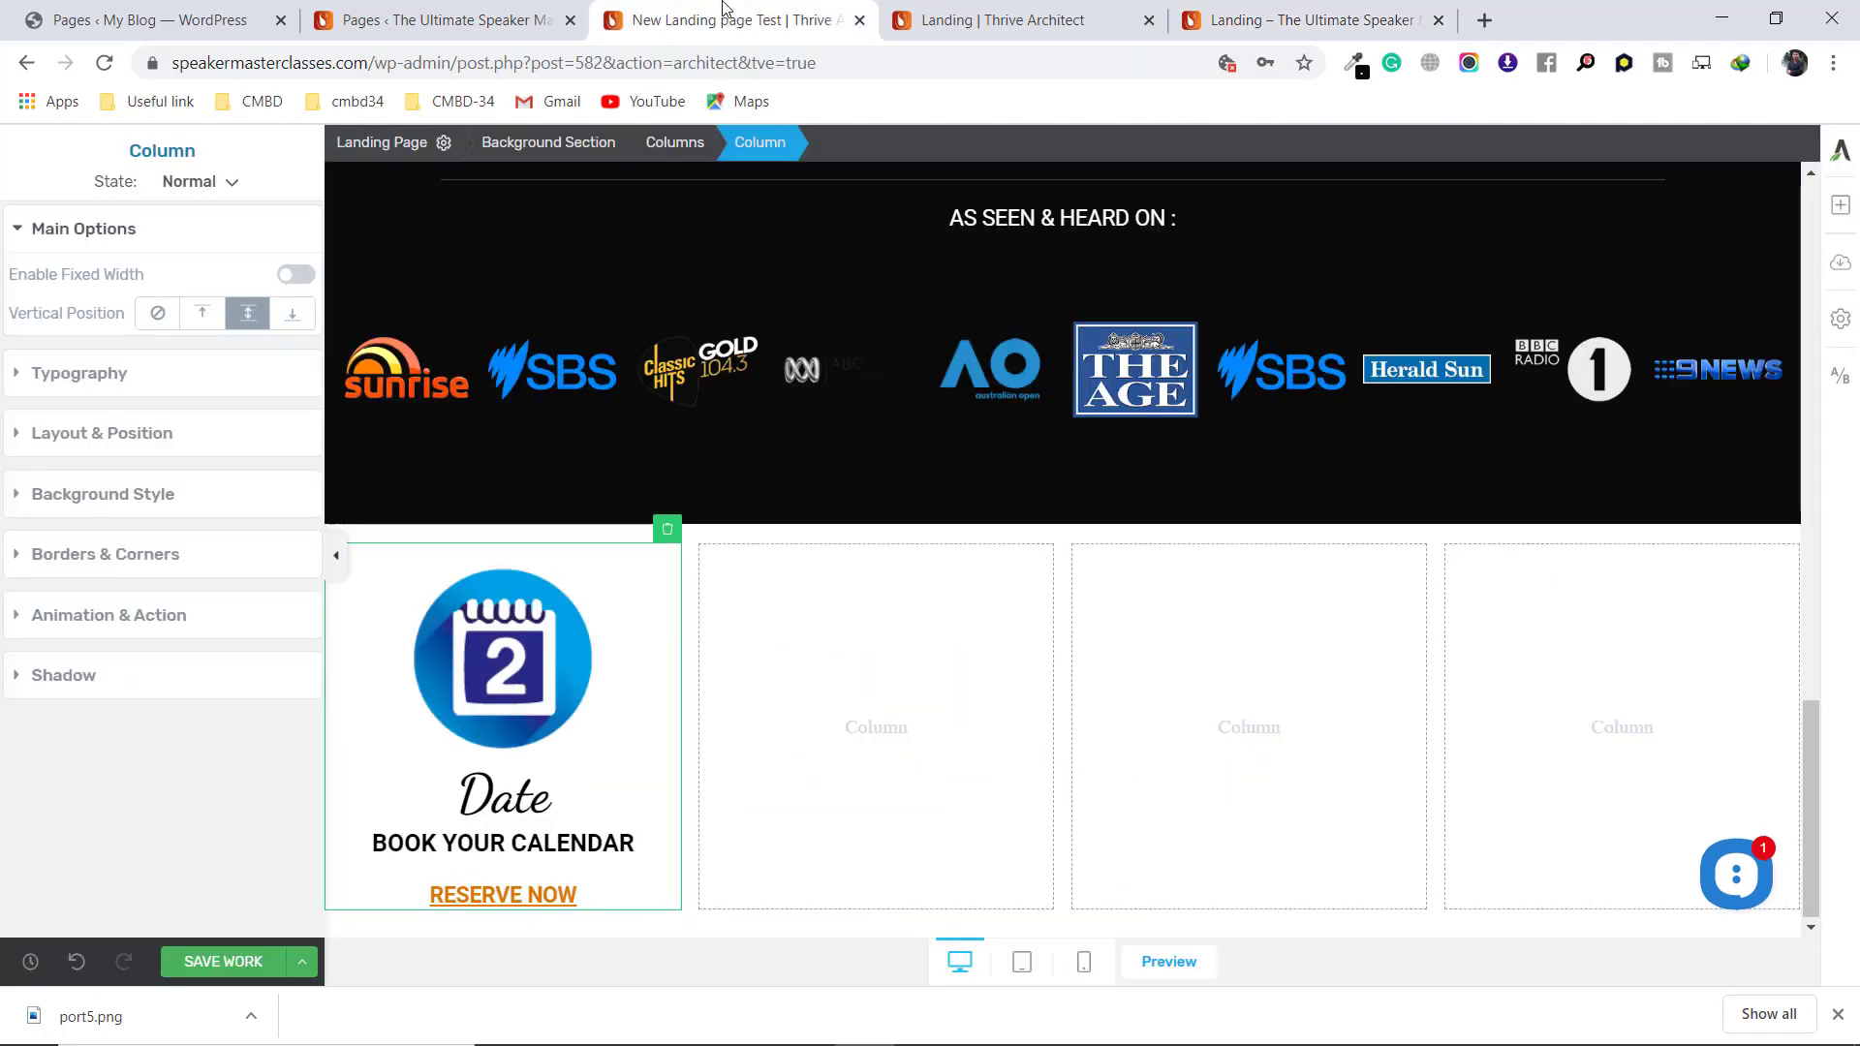
pyautogui.click(635, 845)
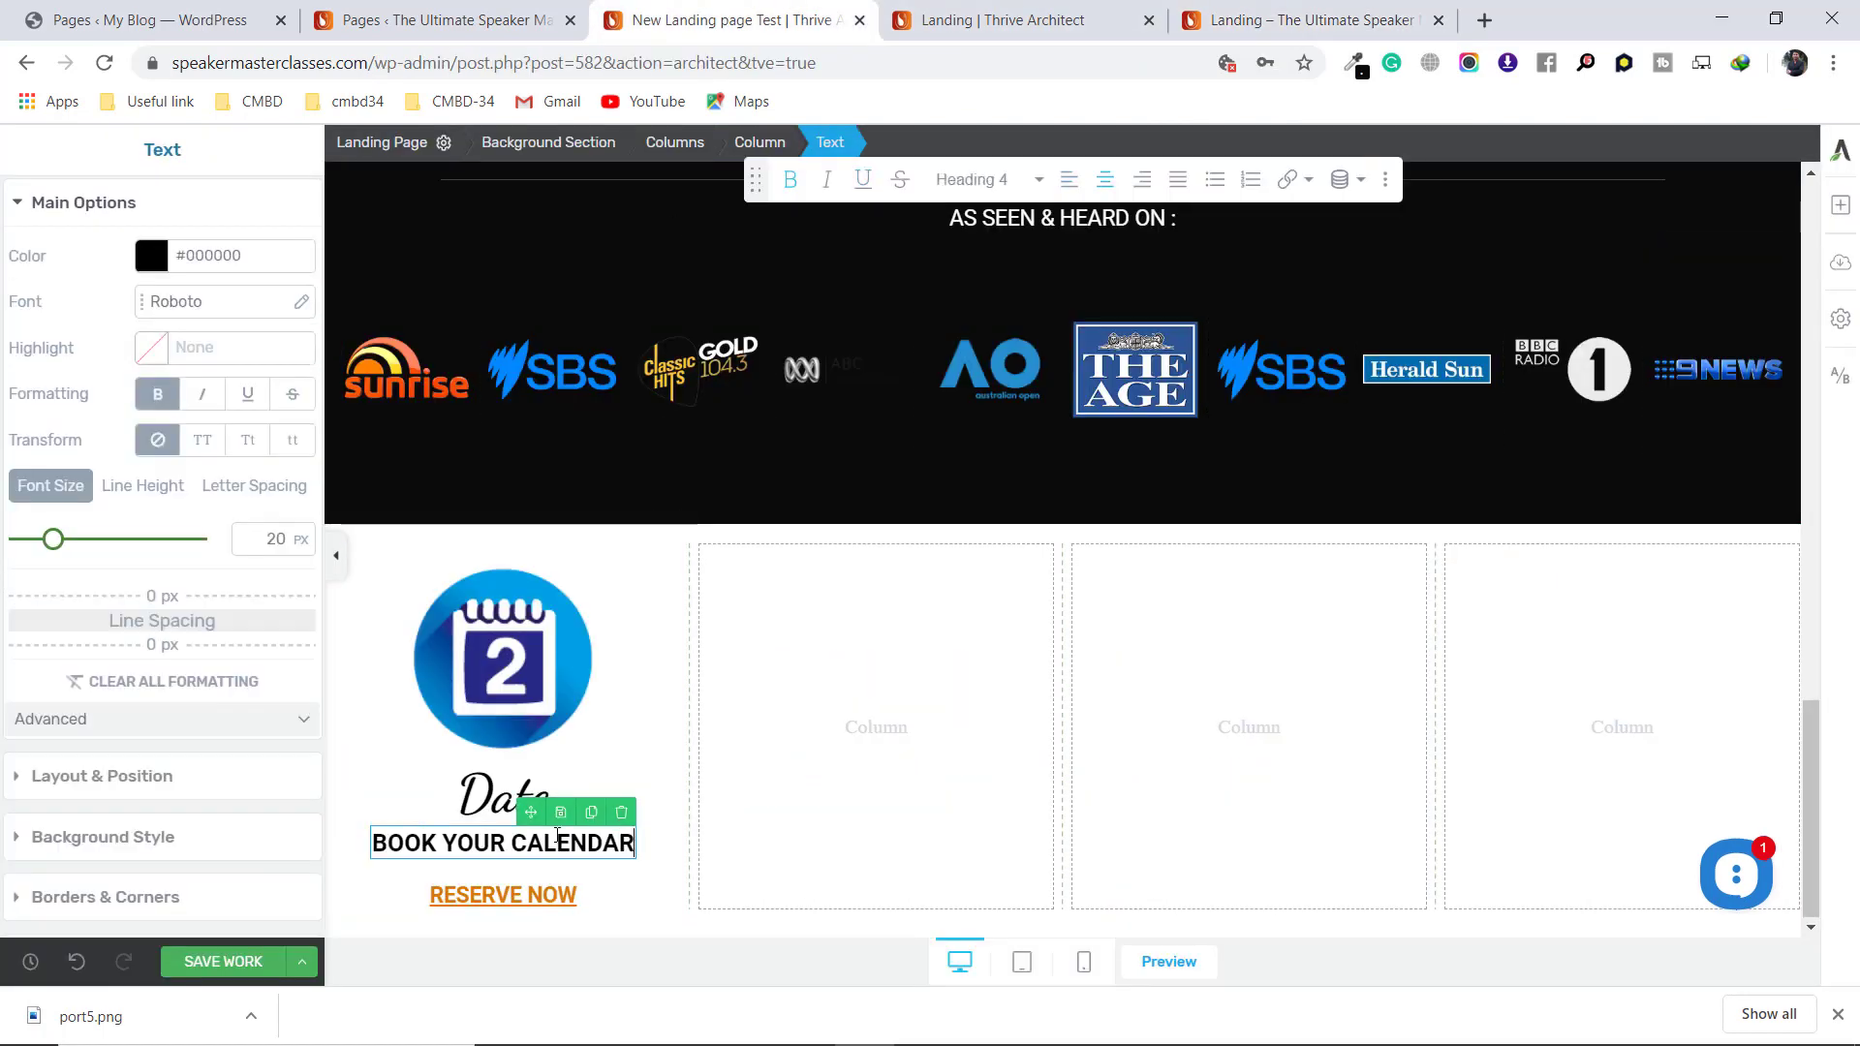
pyautogui.moveTo(635, 842); pyautogui.dragTo(372, 843)
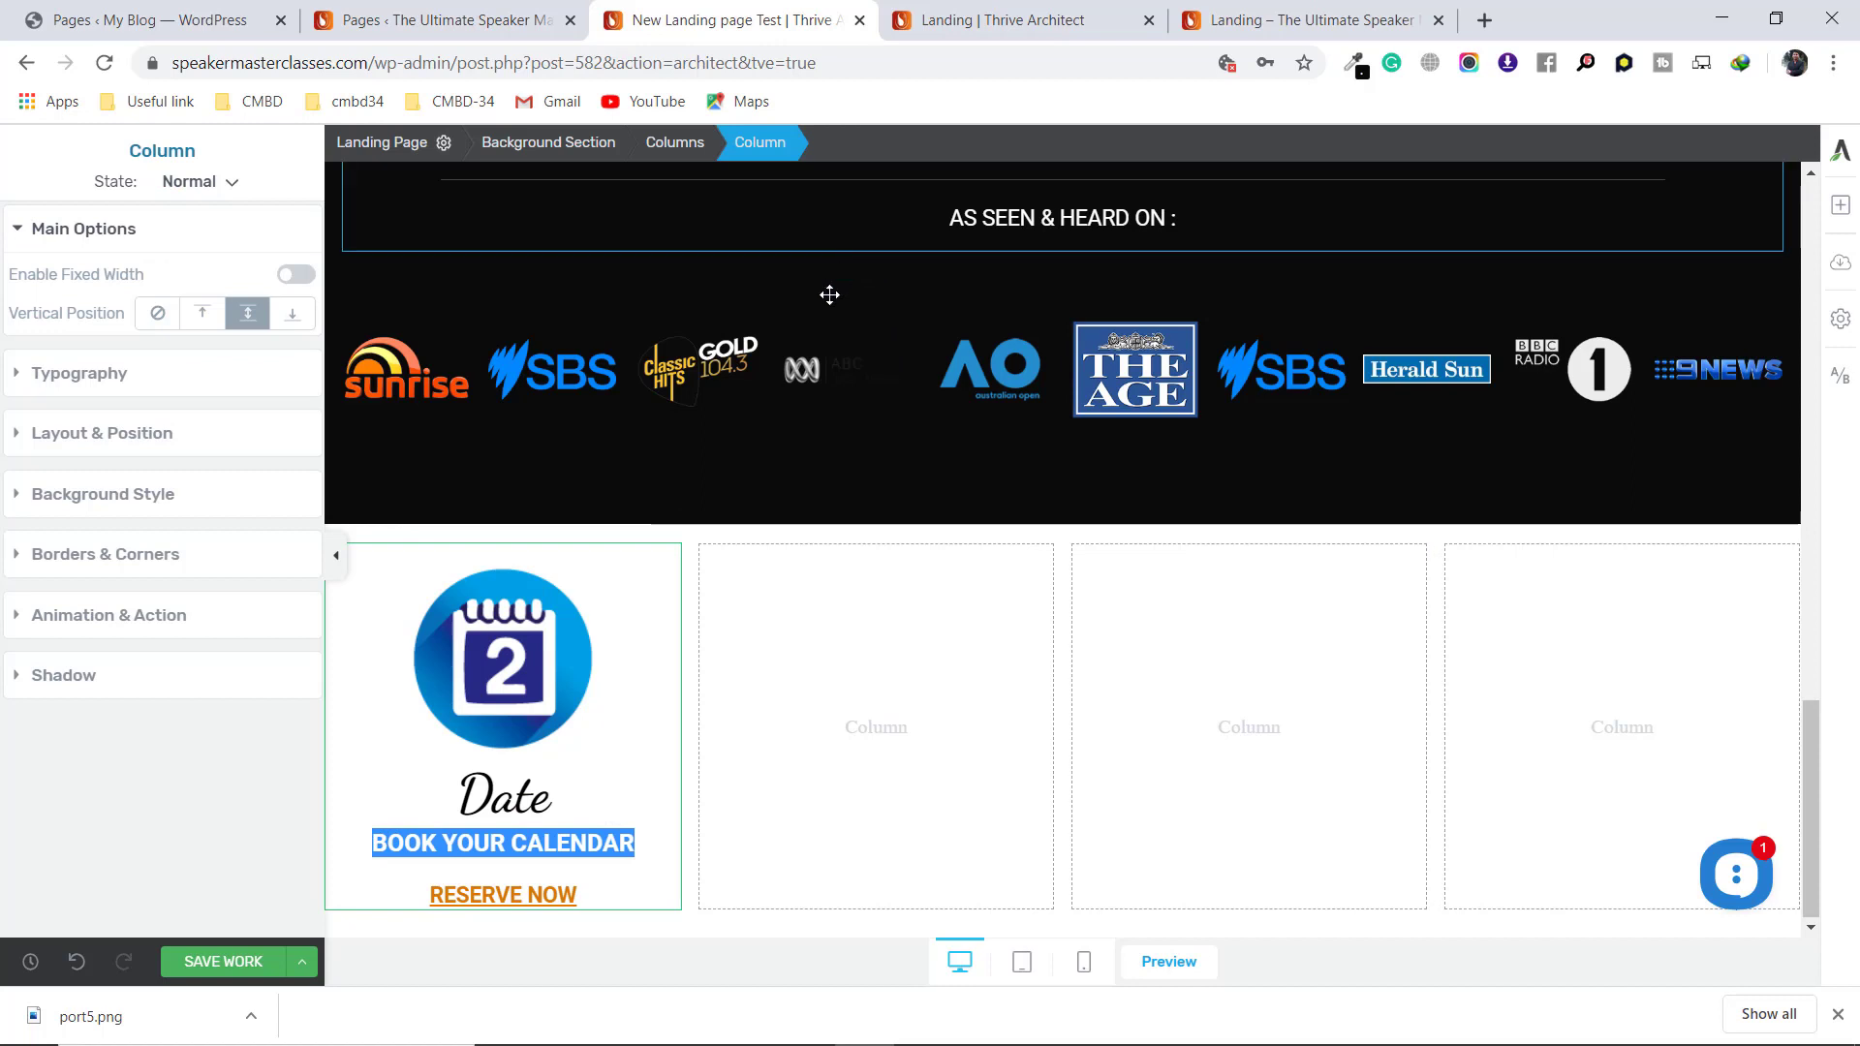
pyautogui.click(197, 230)
pyautogui.click(196, 235)
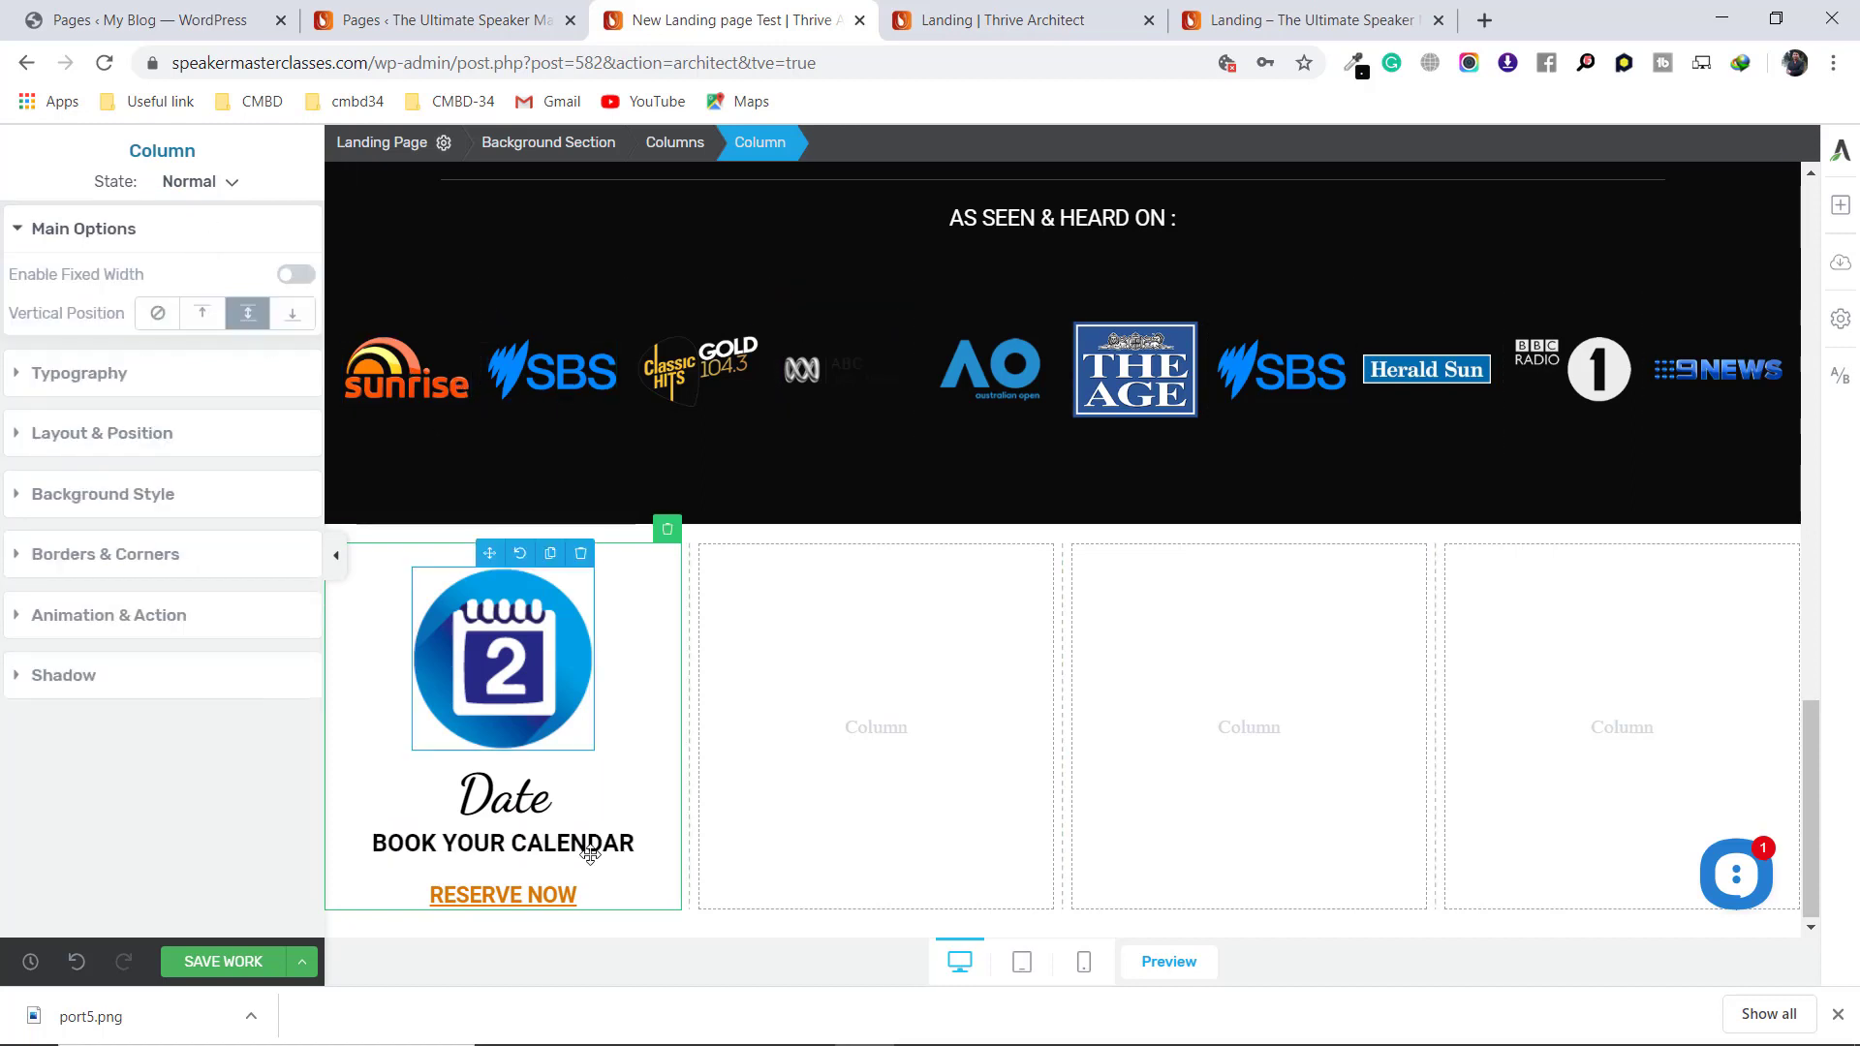
pyautogui.click(589, 853)
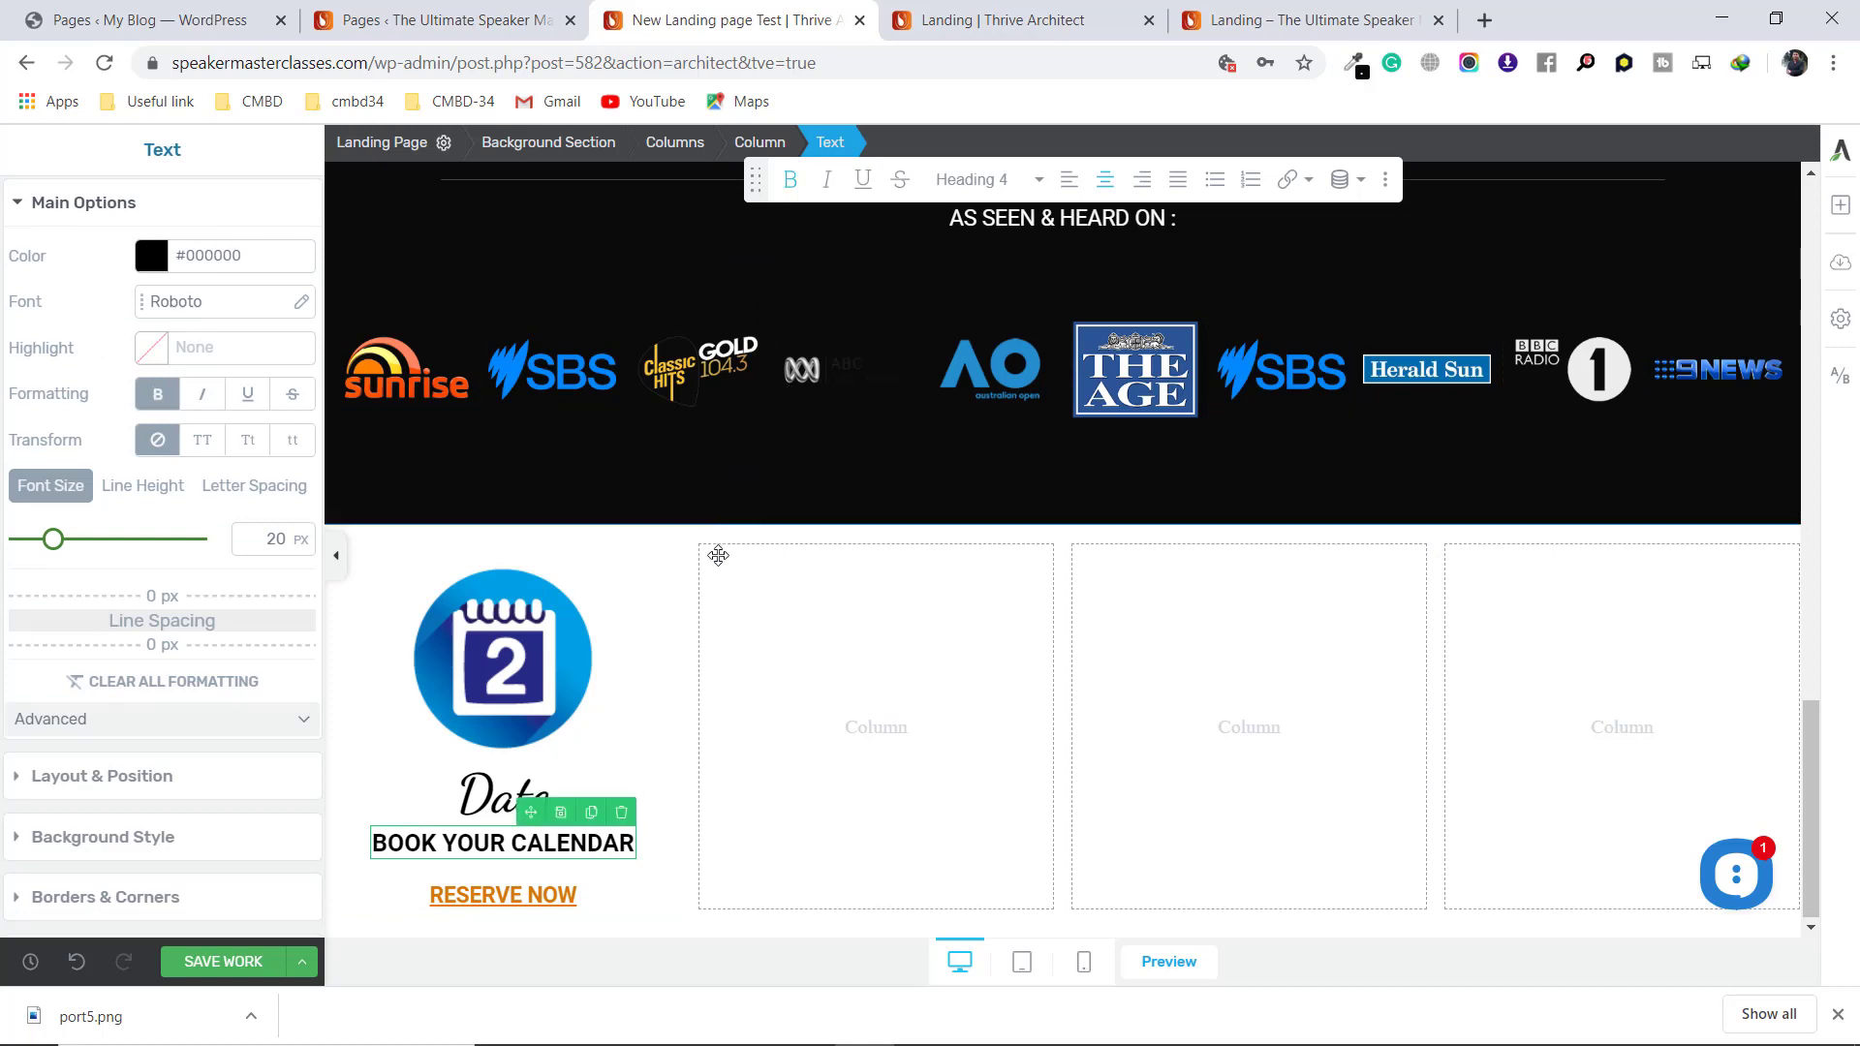
pyautogui.hotkey('ctrl', 'a')
pyautogui.click(790, 187)
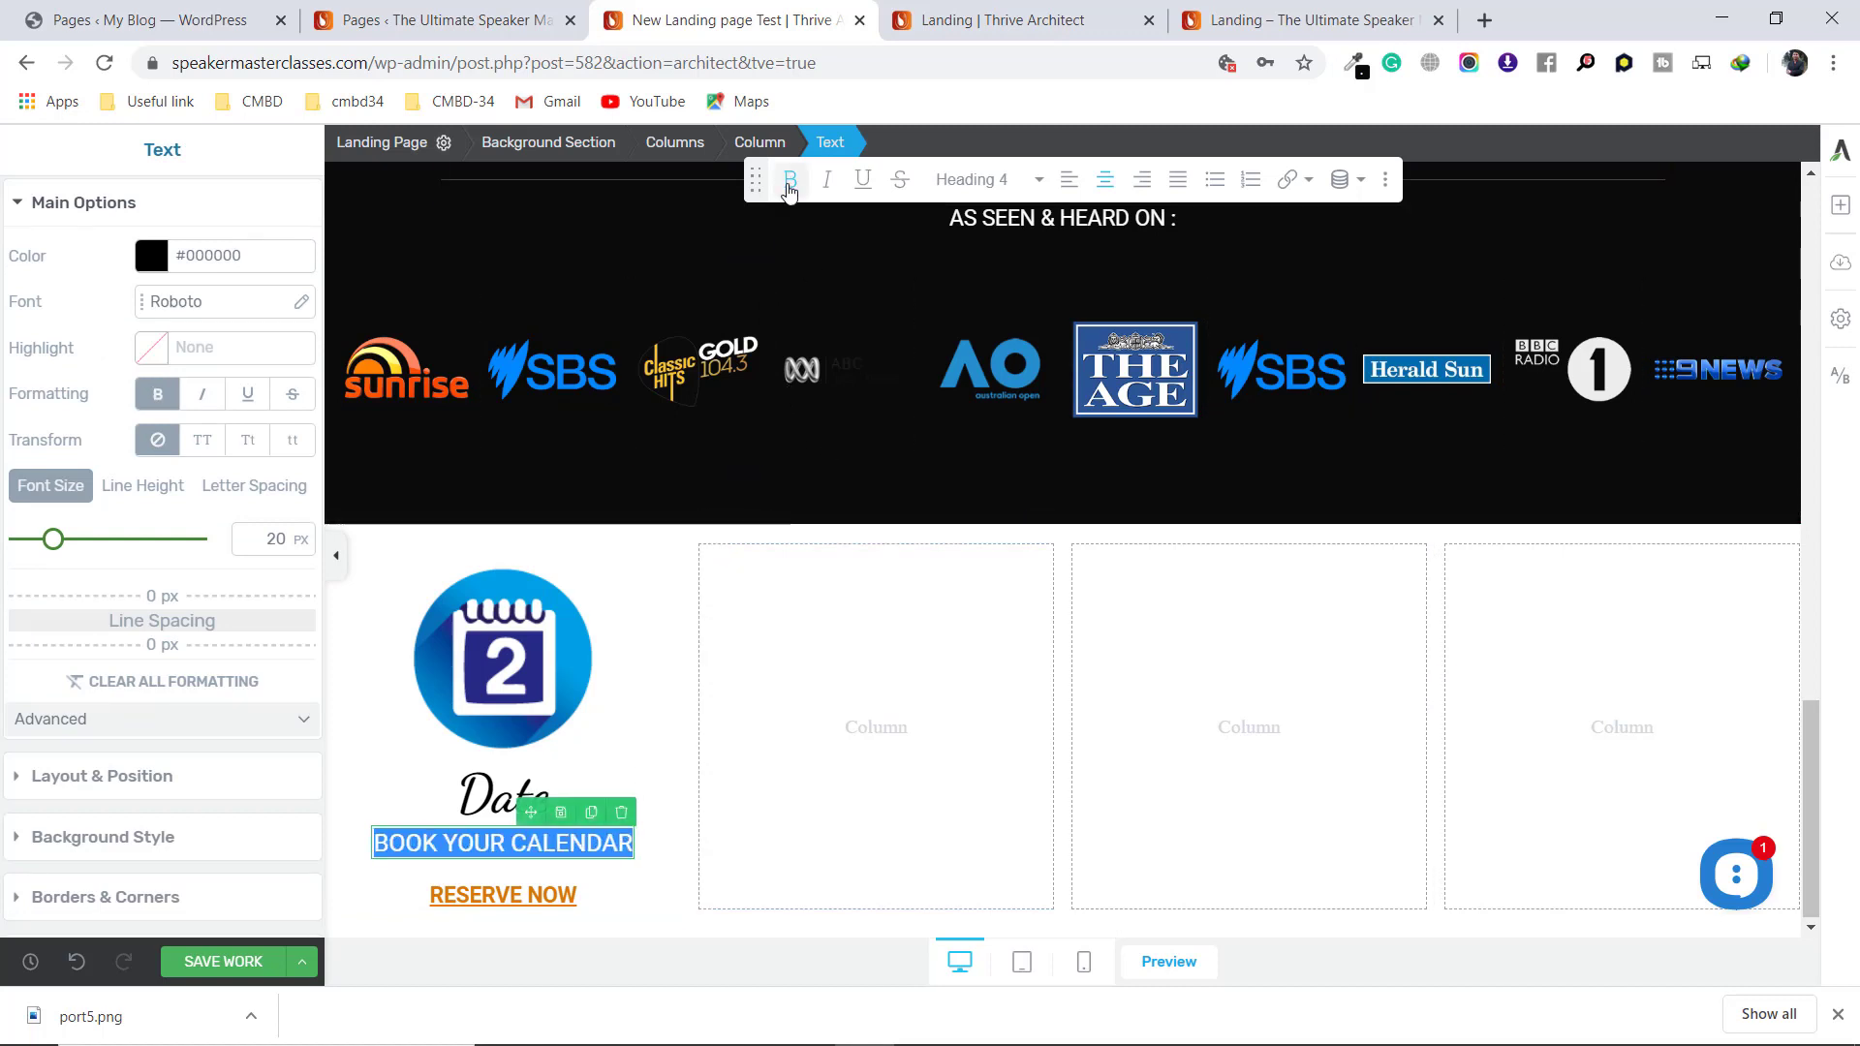
pyautogui.click(747, 885)
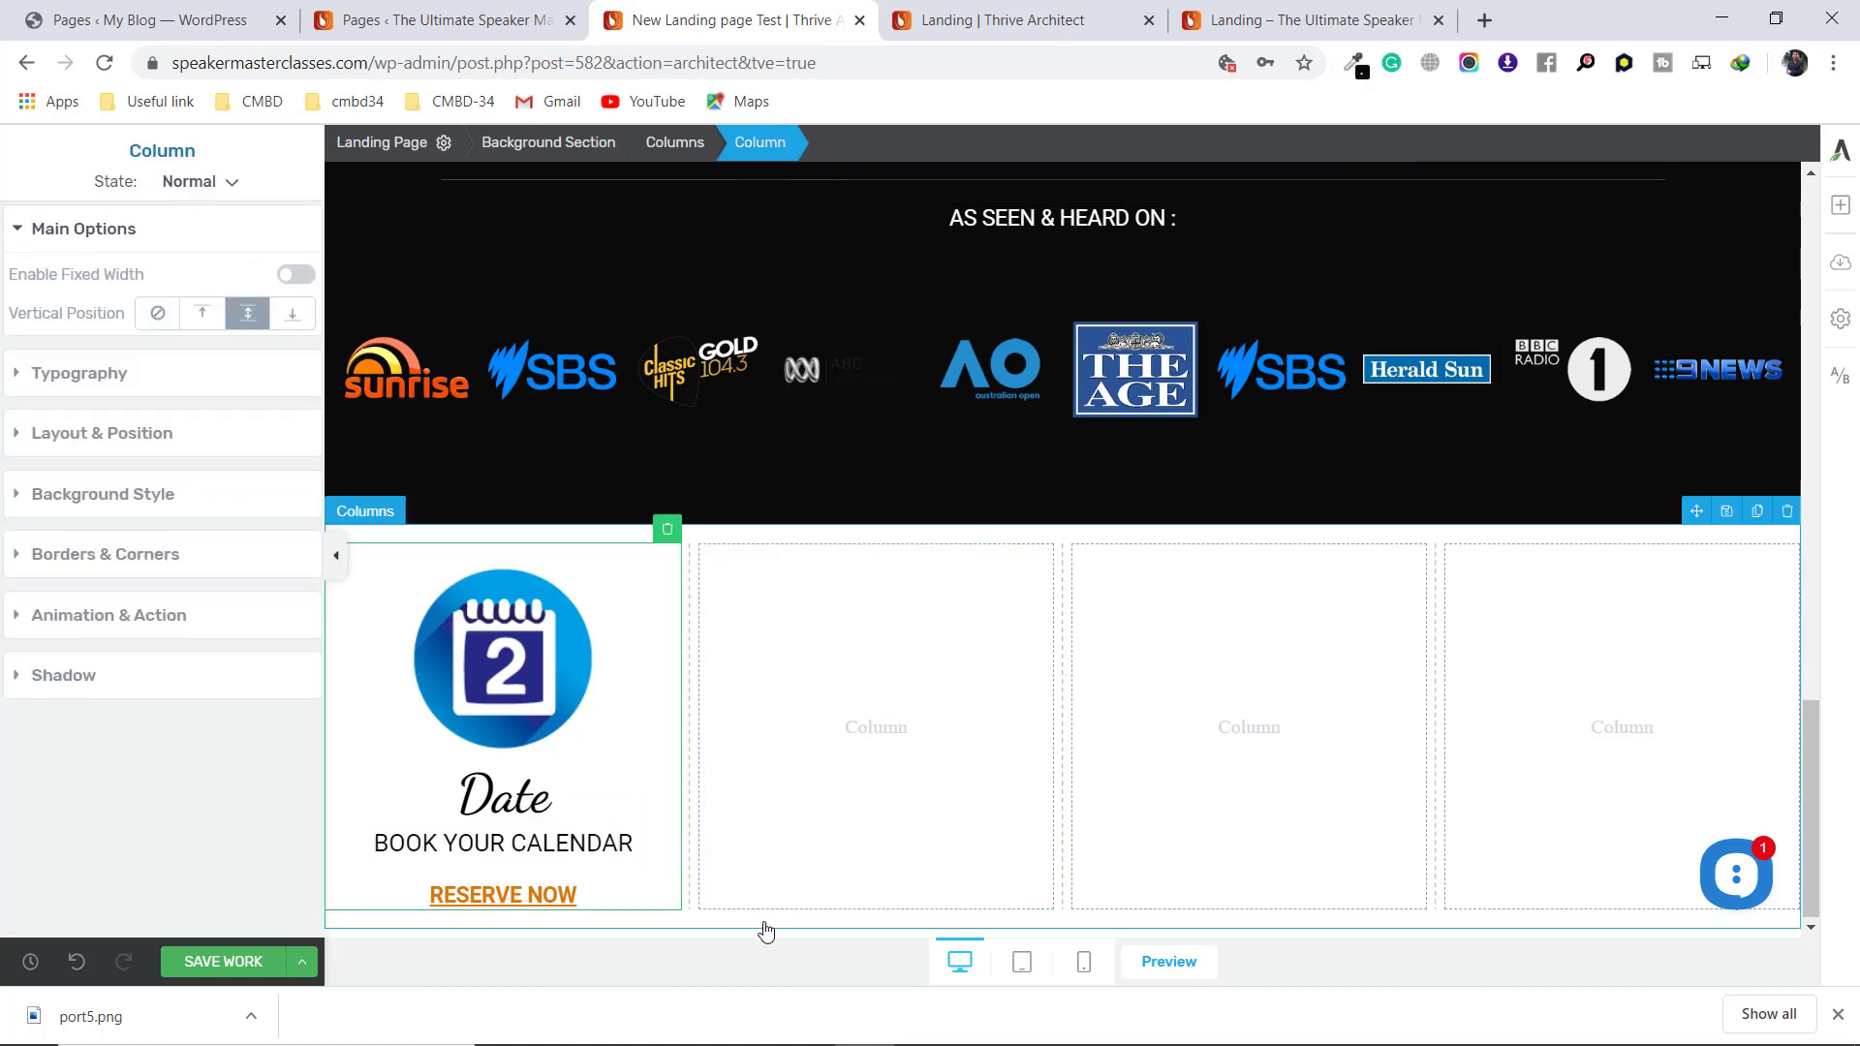
pyautogui.click(759, 921)
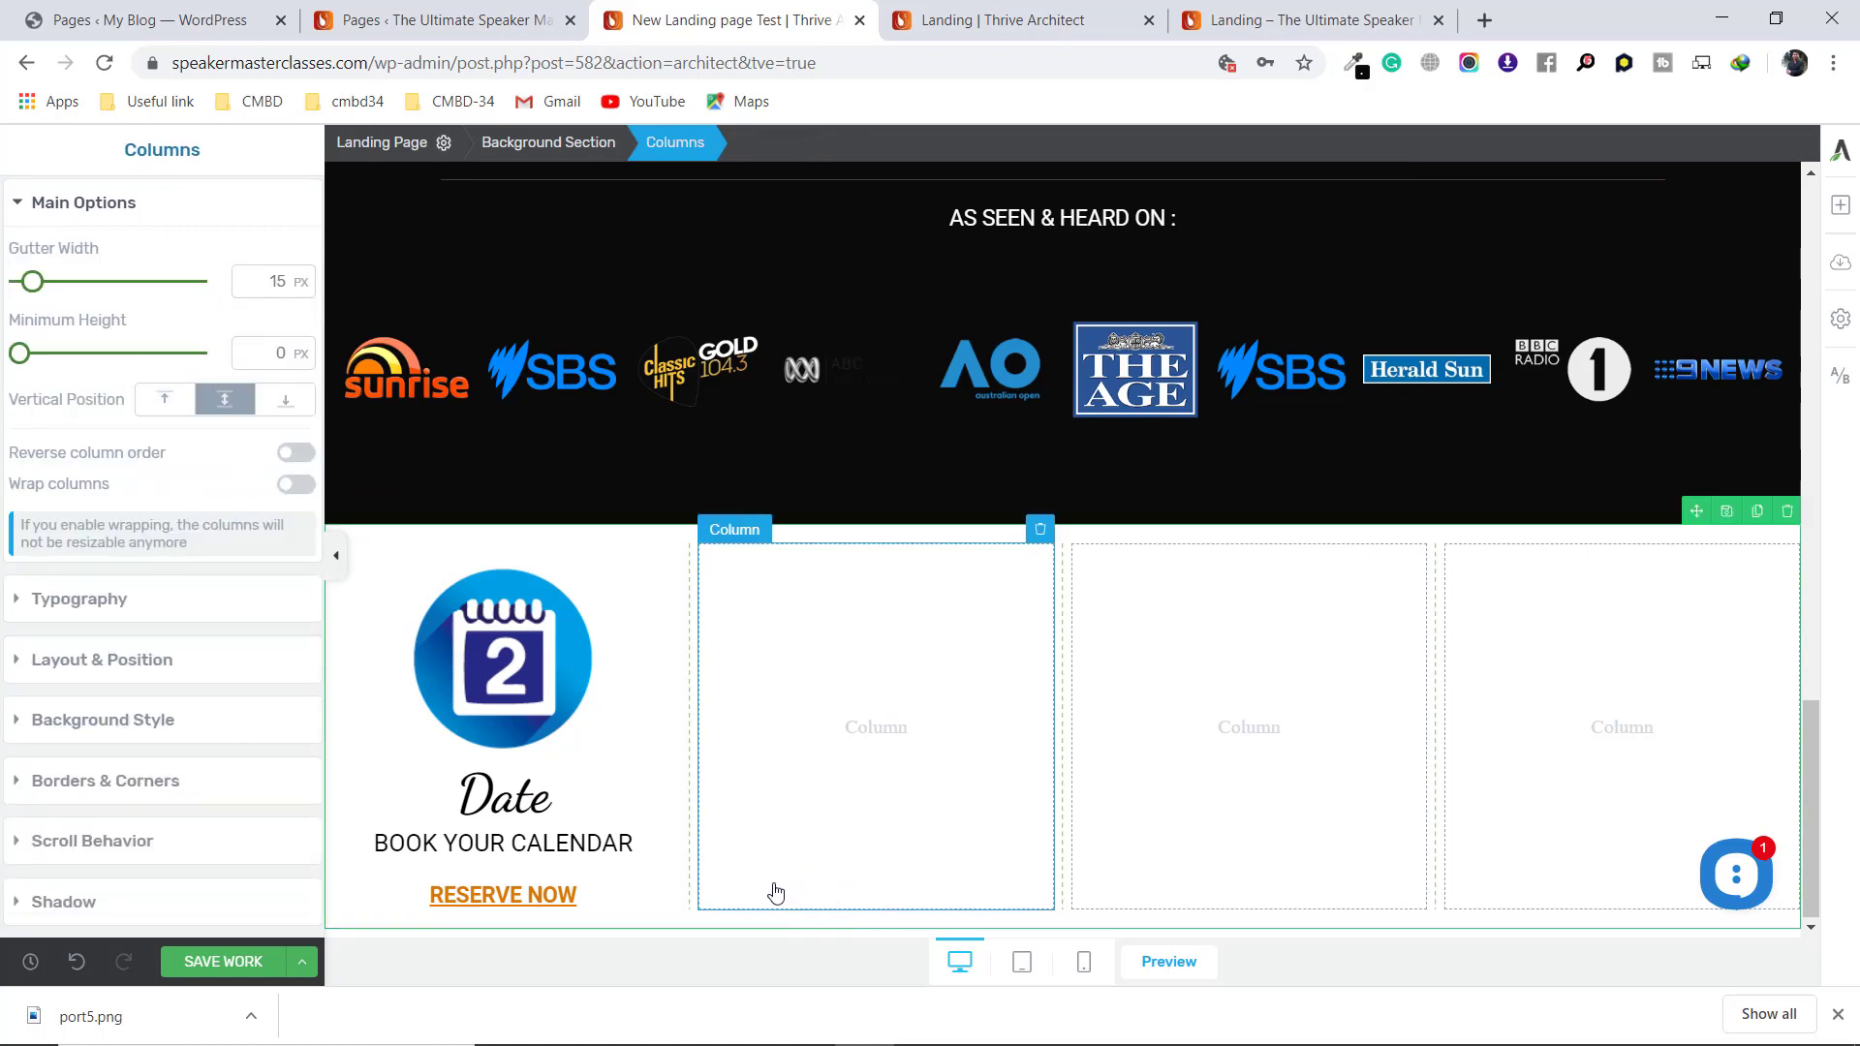
# Set the top padding of the "BOOK YOUR CALENDAR" text to 10 px
pyautogui.click(638, 843)
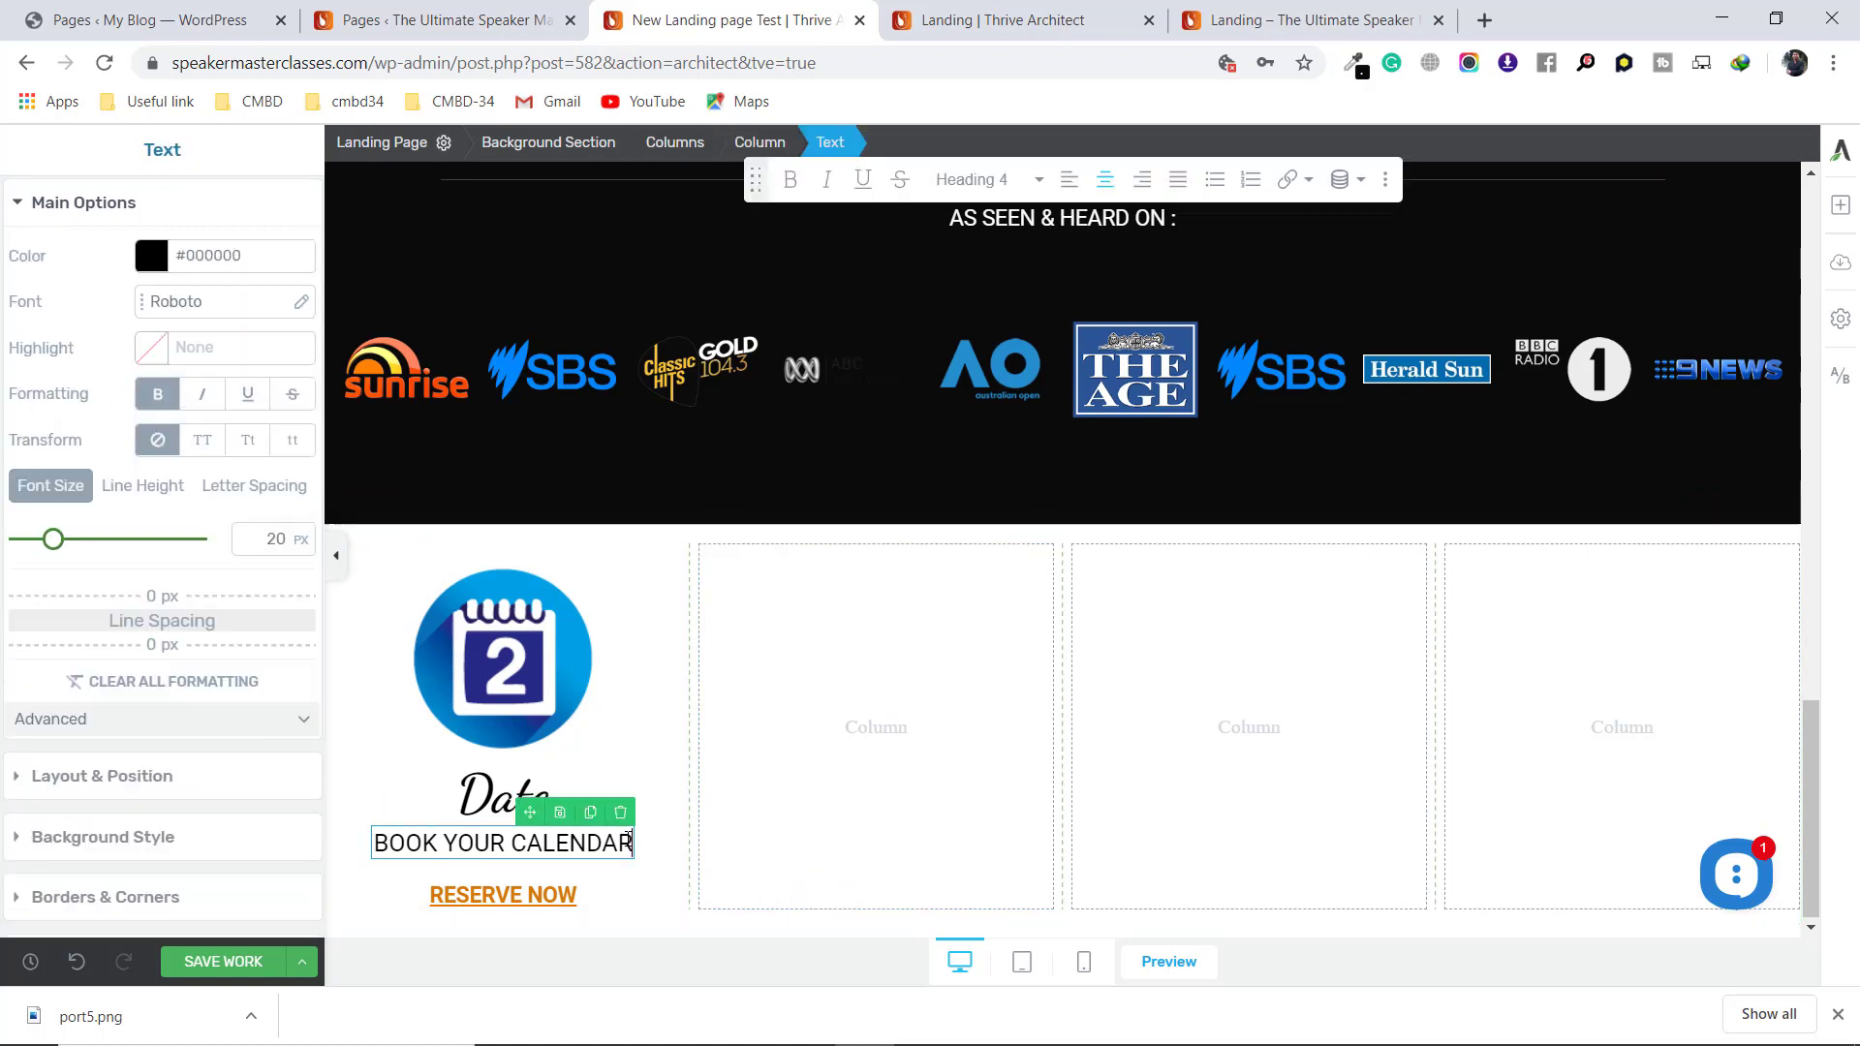
pyautogui.click(197, 785)
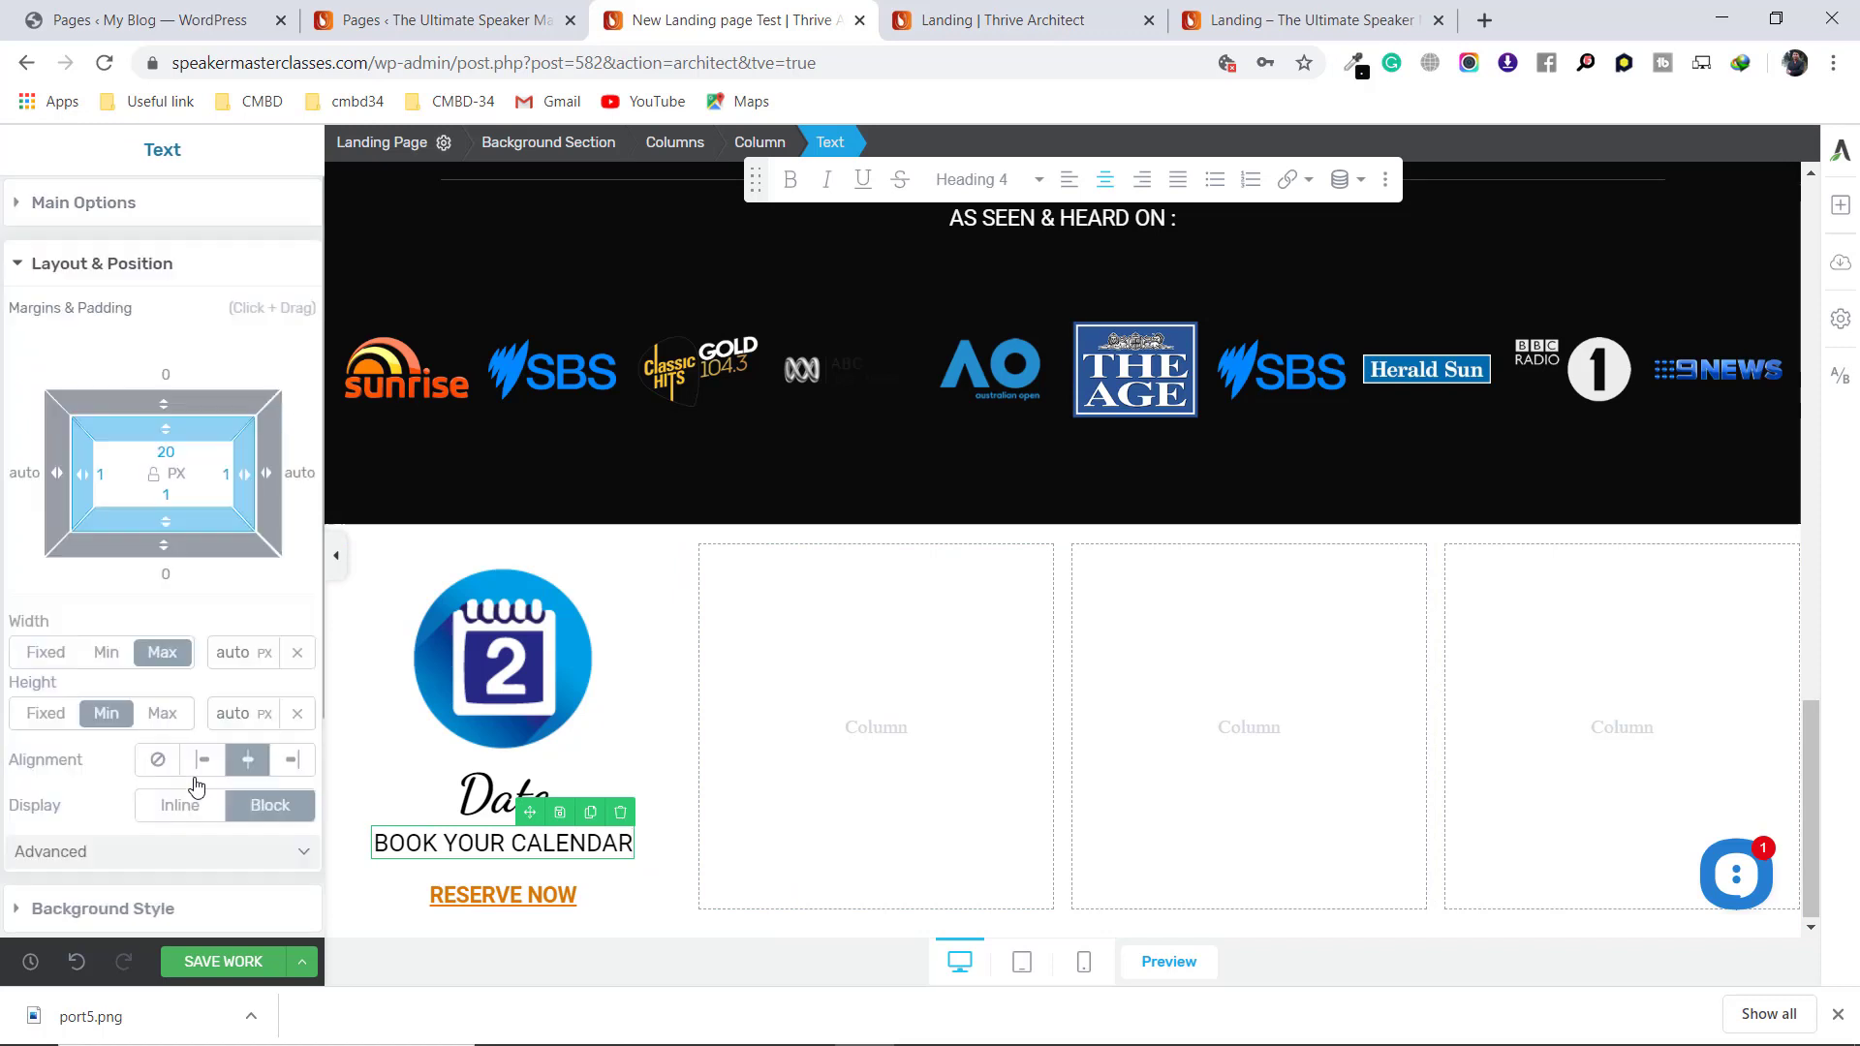
pyautogui.moveTo(187, 430); pyautogui.dragTo(192, 454)
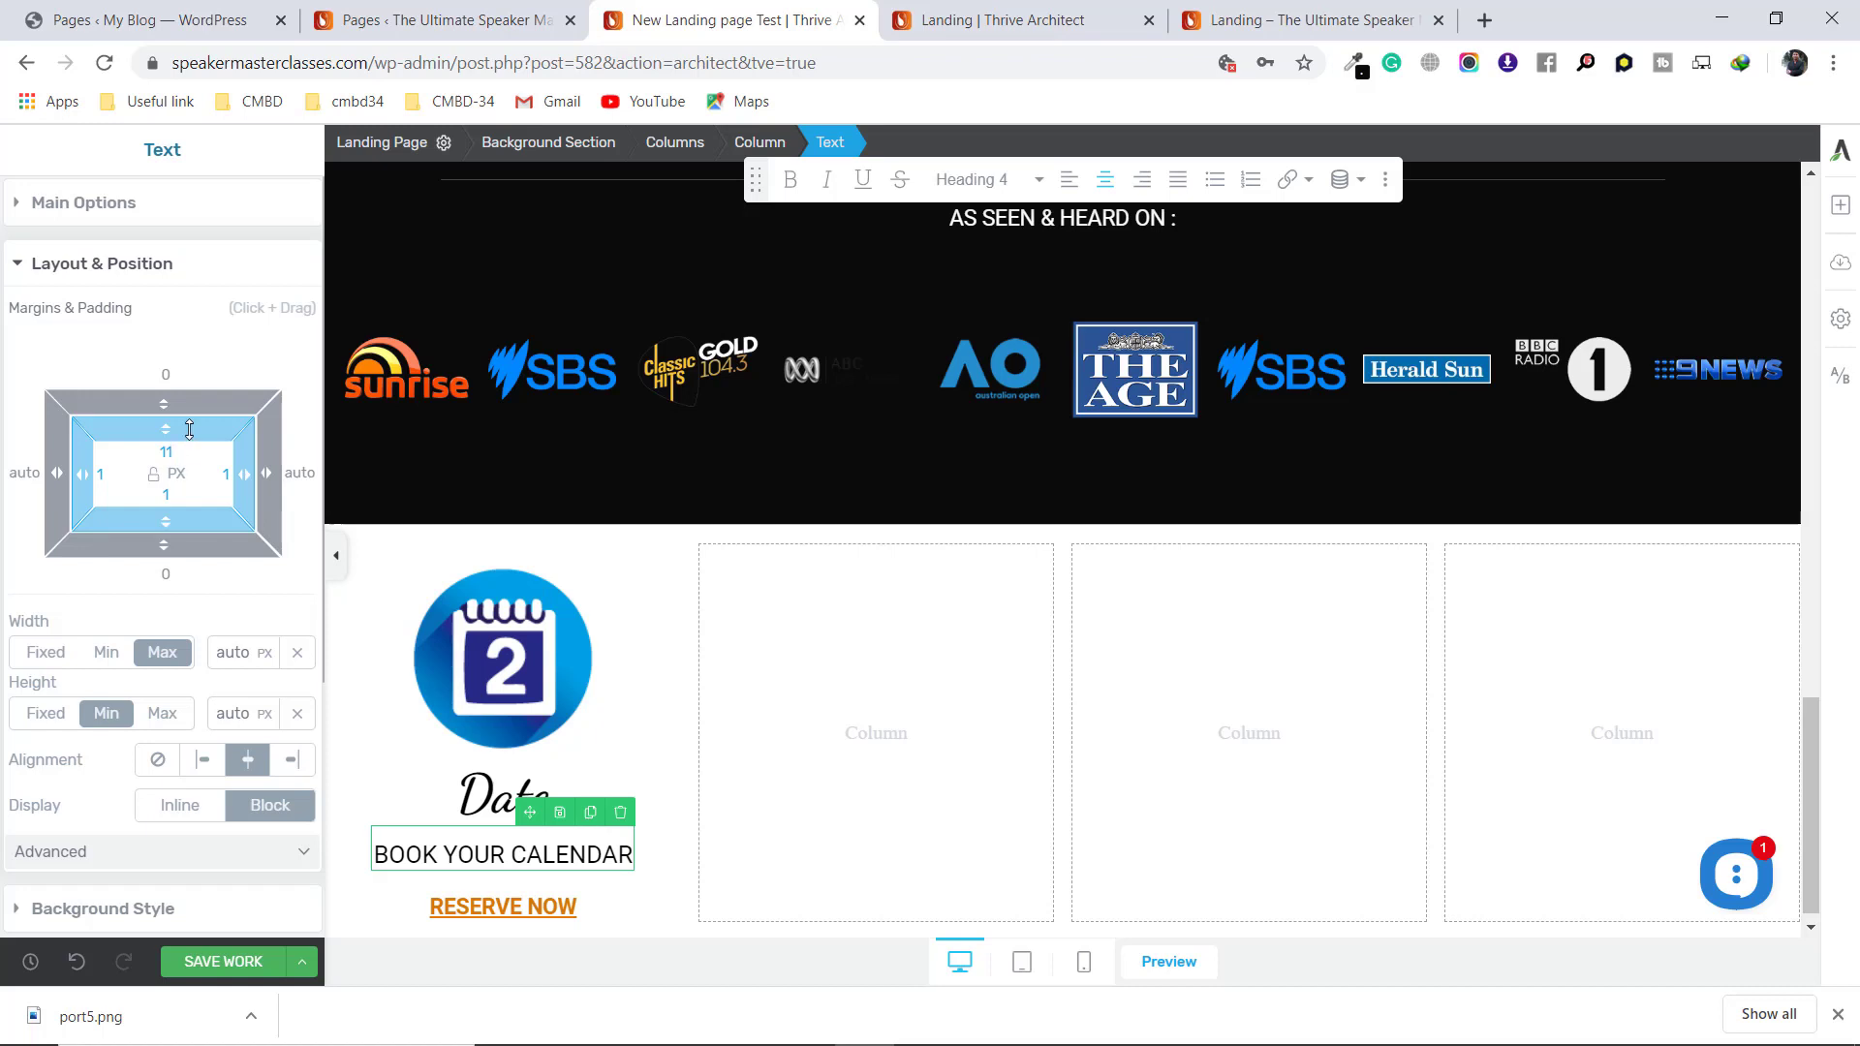
pyautogui.moveTo(189, 429); pyautogui.dragTo(192, 426)
pyautogui.click(866, 891)
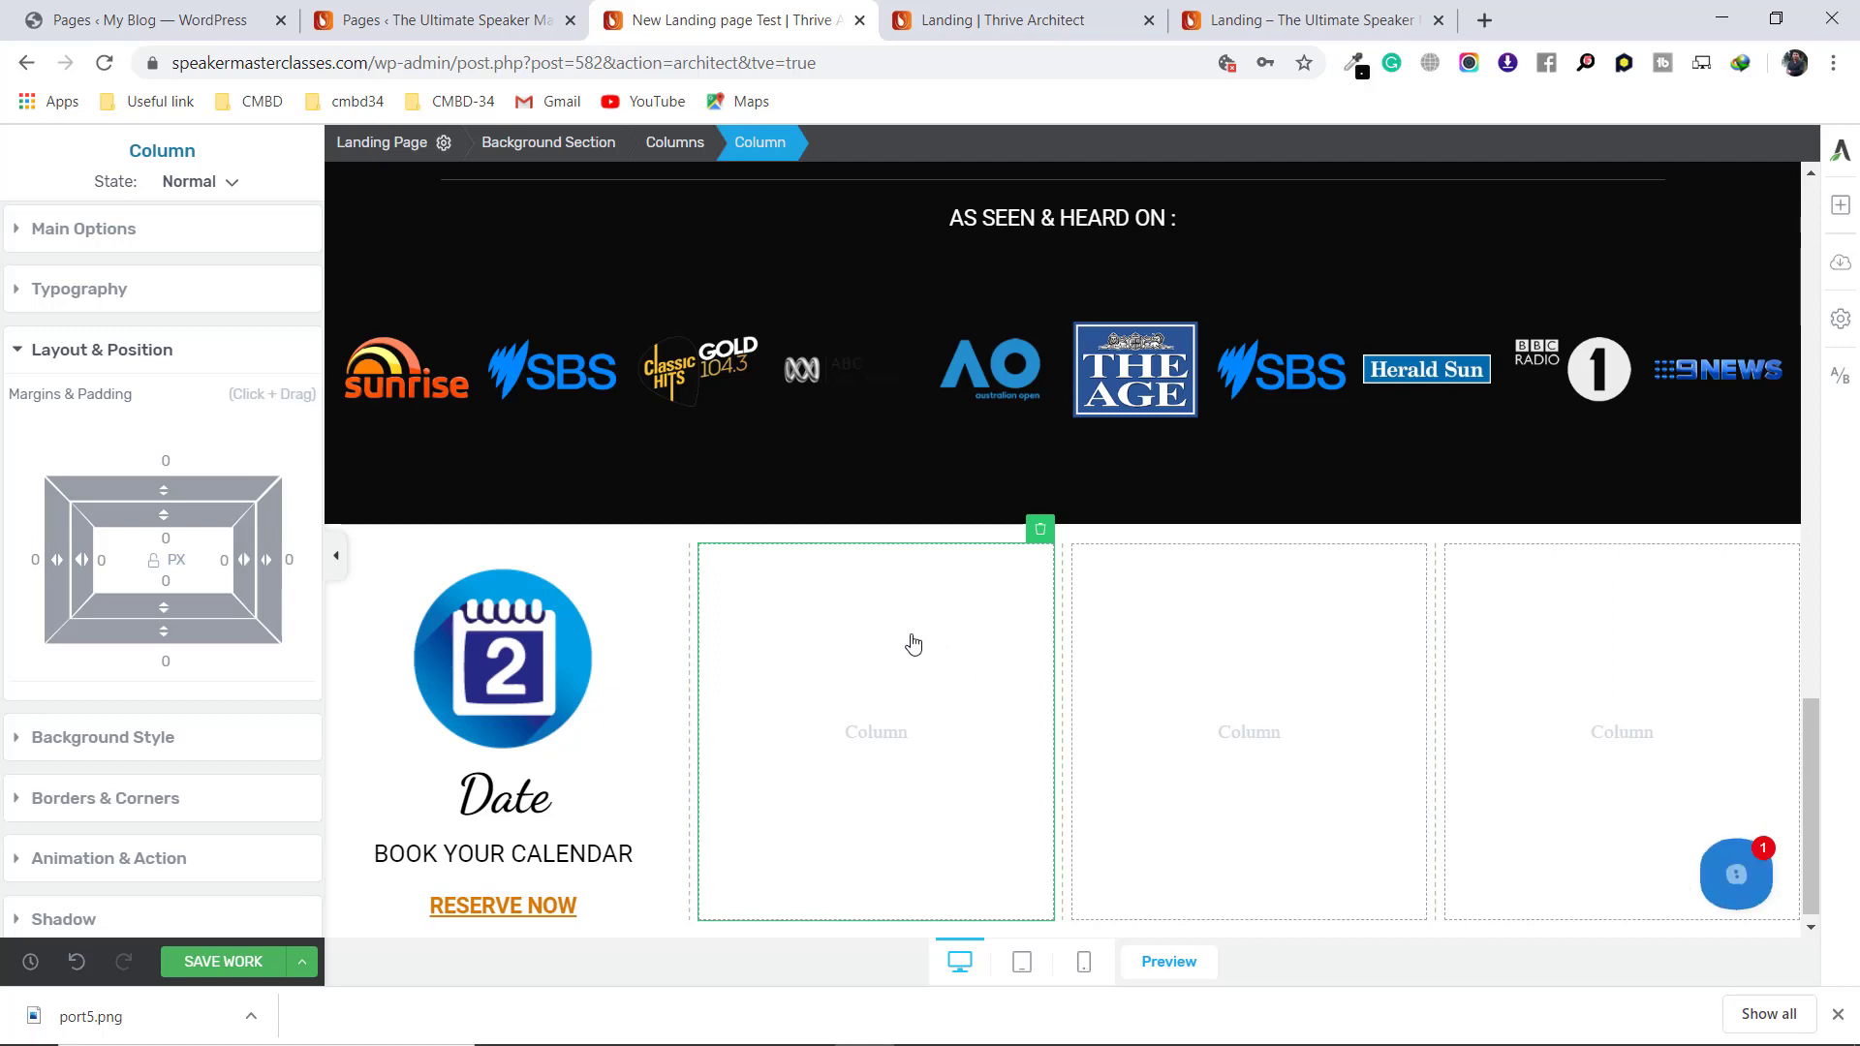
# Duplicate the calendar icon in the first column and move the copy into the second column
pyautogui.scroll(-1, 888, 610)
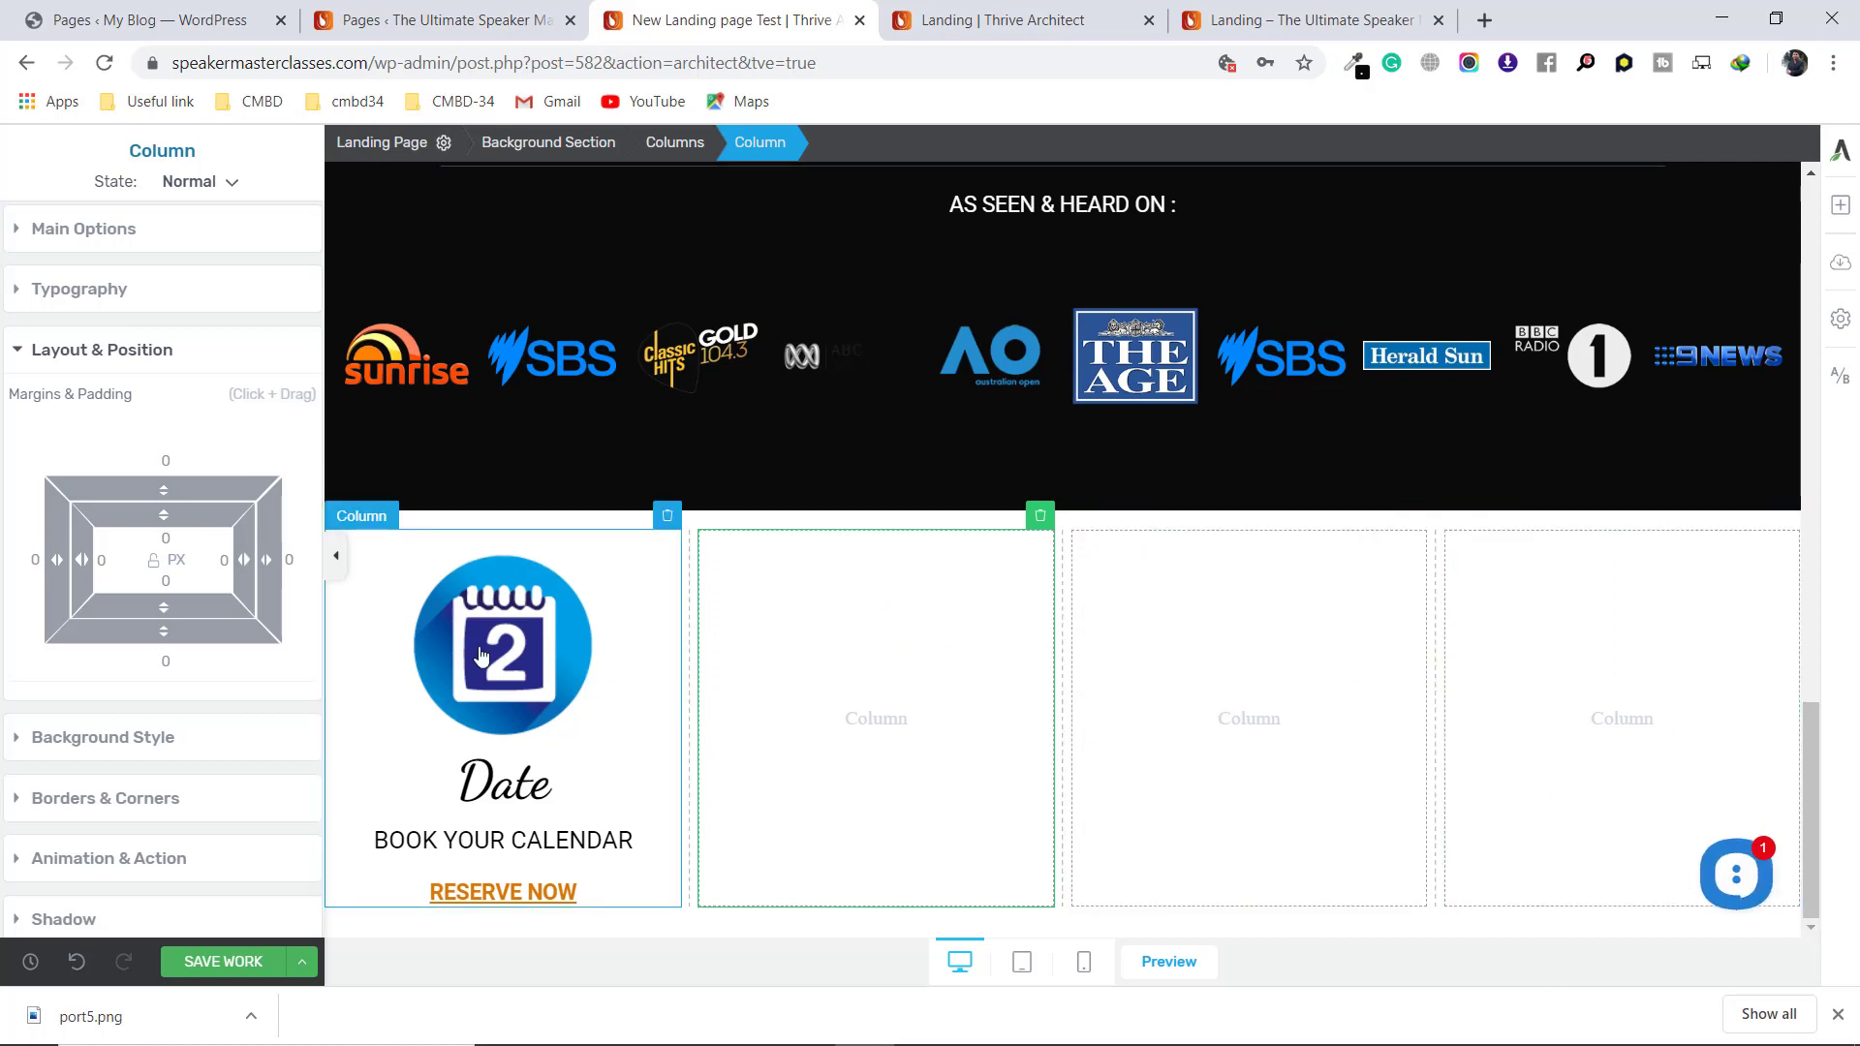
pyautogui.moveTo(538, 645); pyautogui.dragTo(1215, 638)
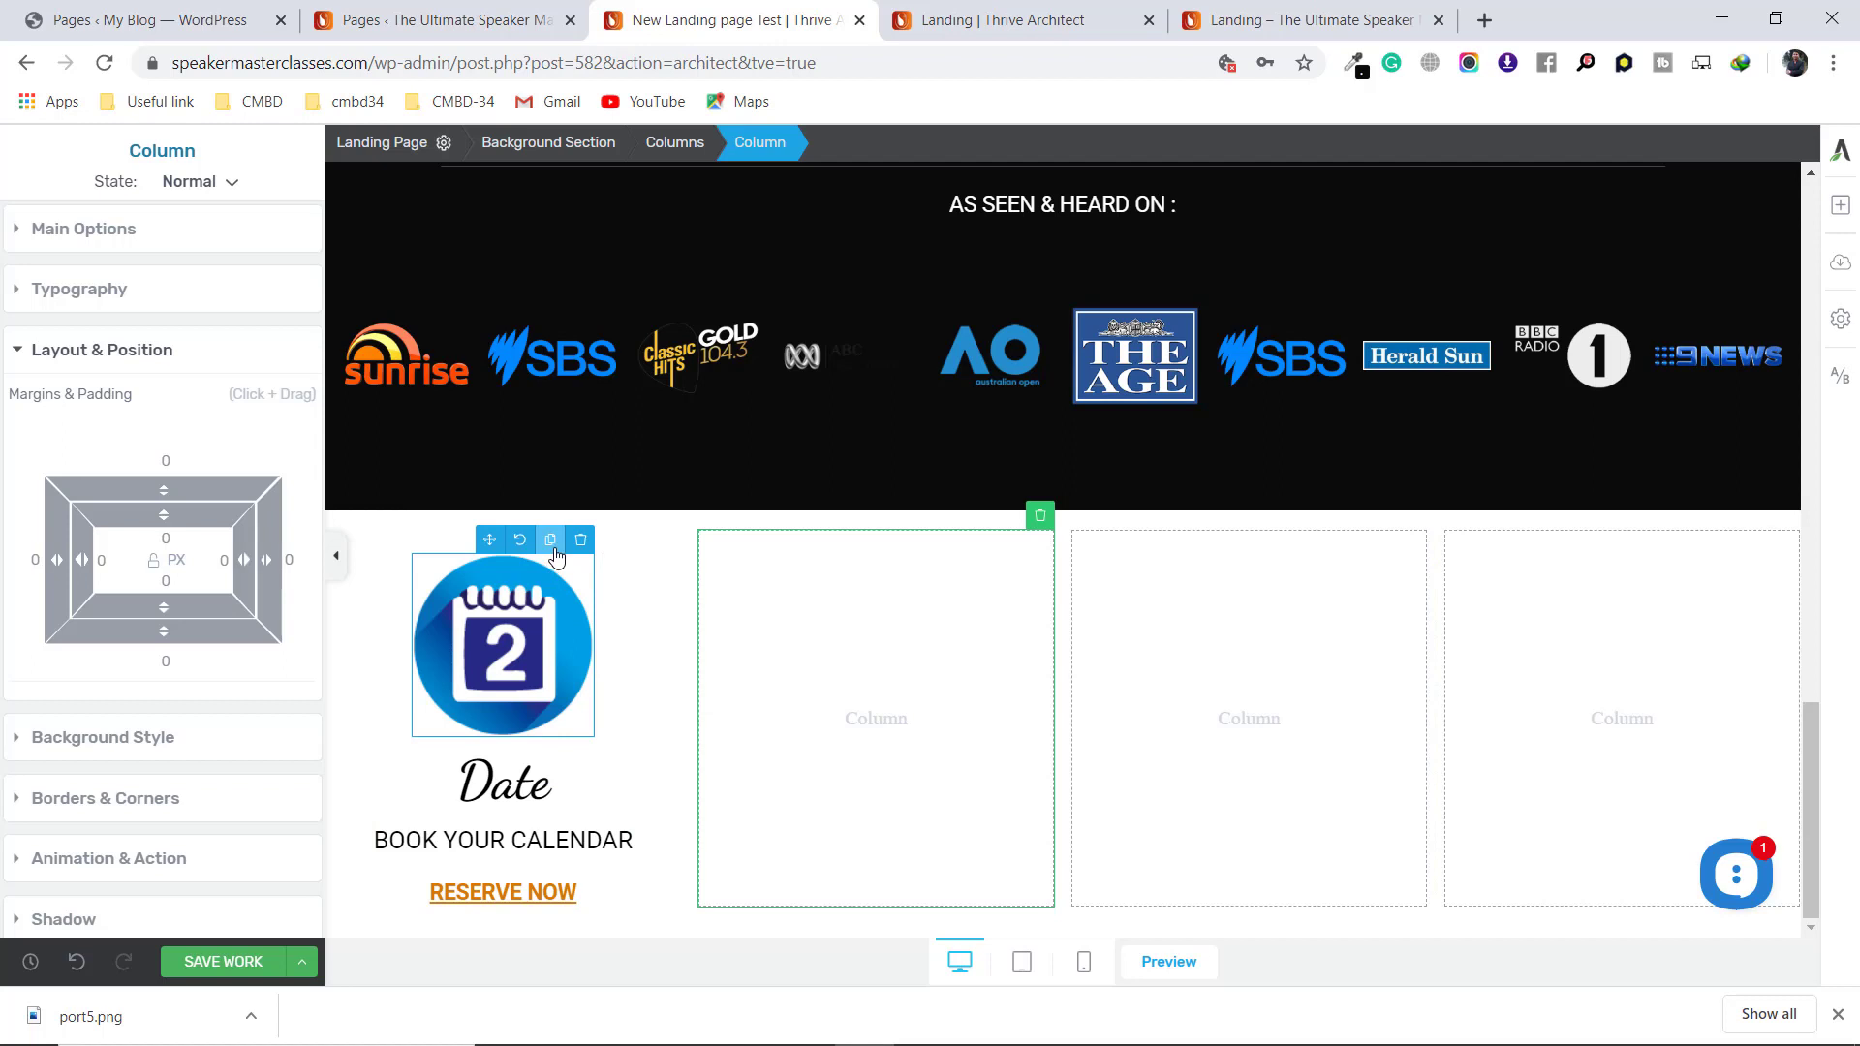
pyautogui.click(551, 542)
pyautogui.scroll(-2, 733, 709)
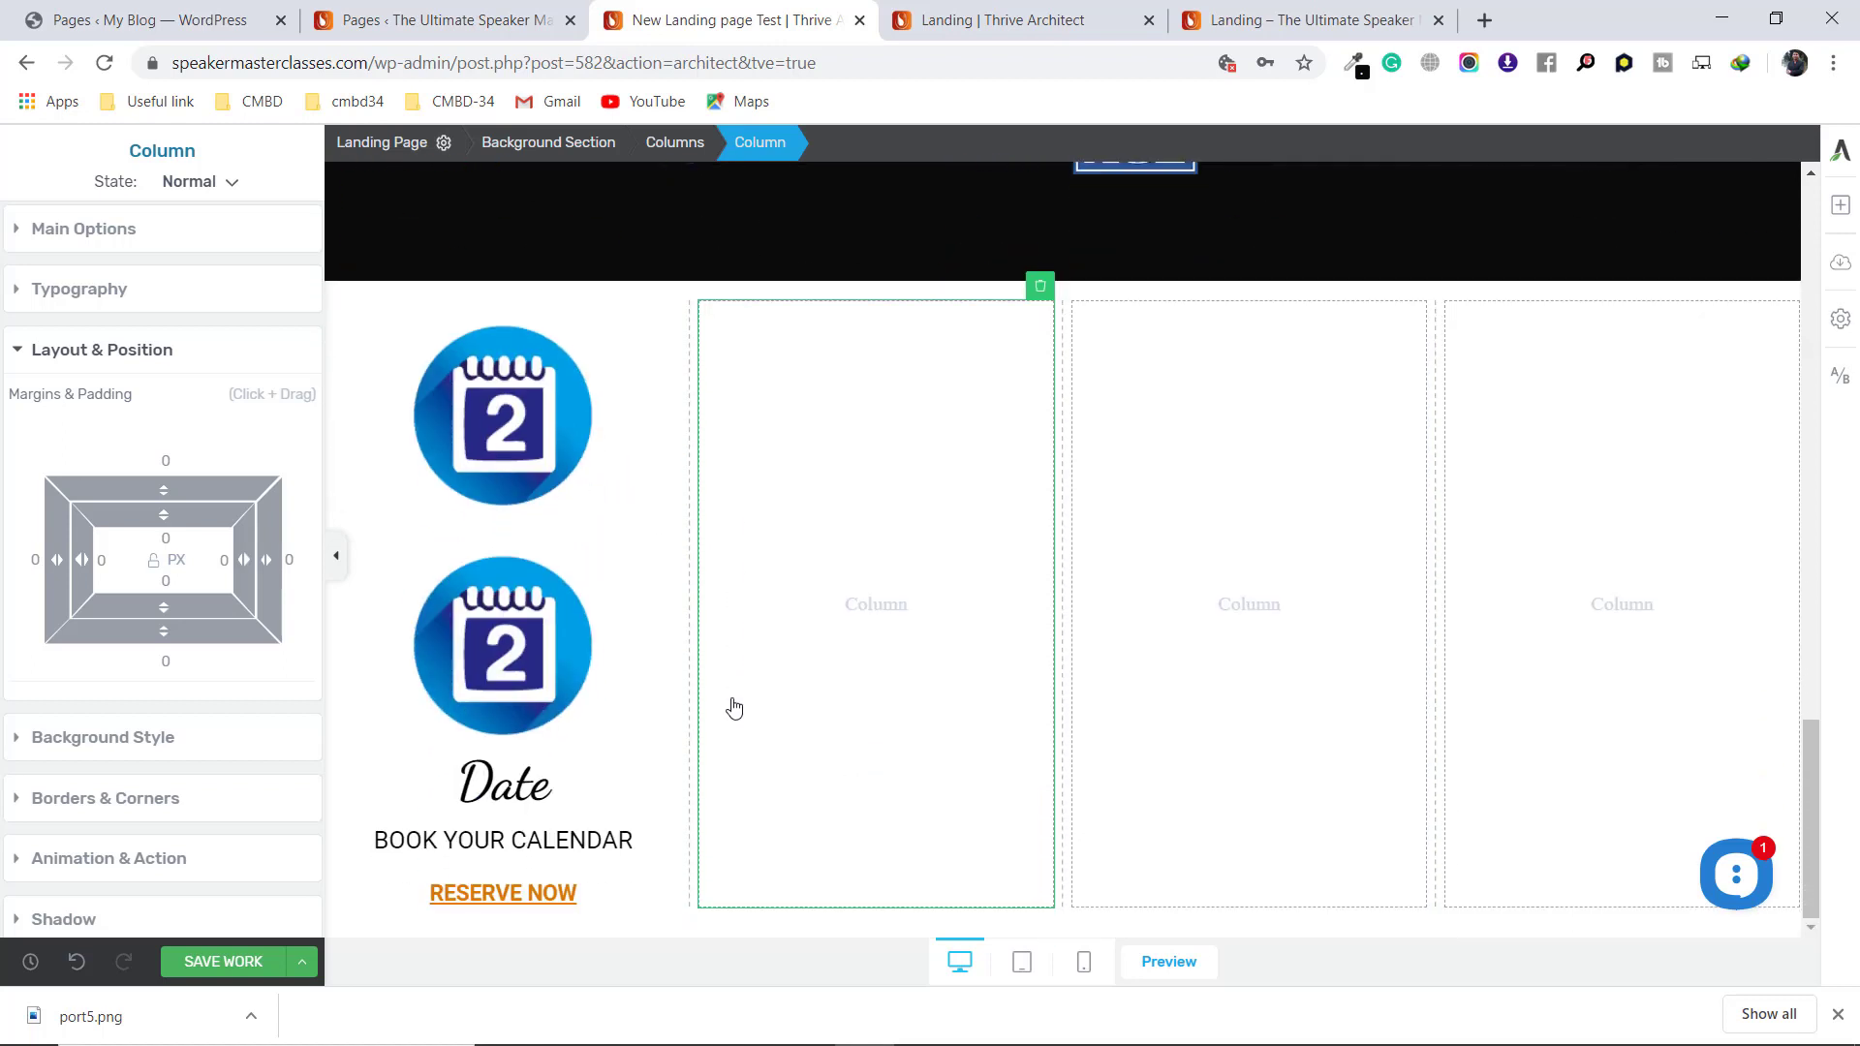
pyautogui.moveTo(485, 543); pyautogui.dragTo(843, 492)
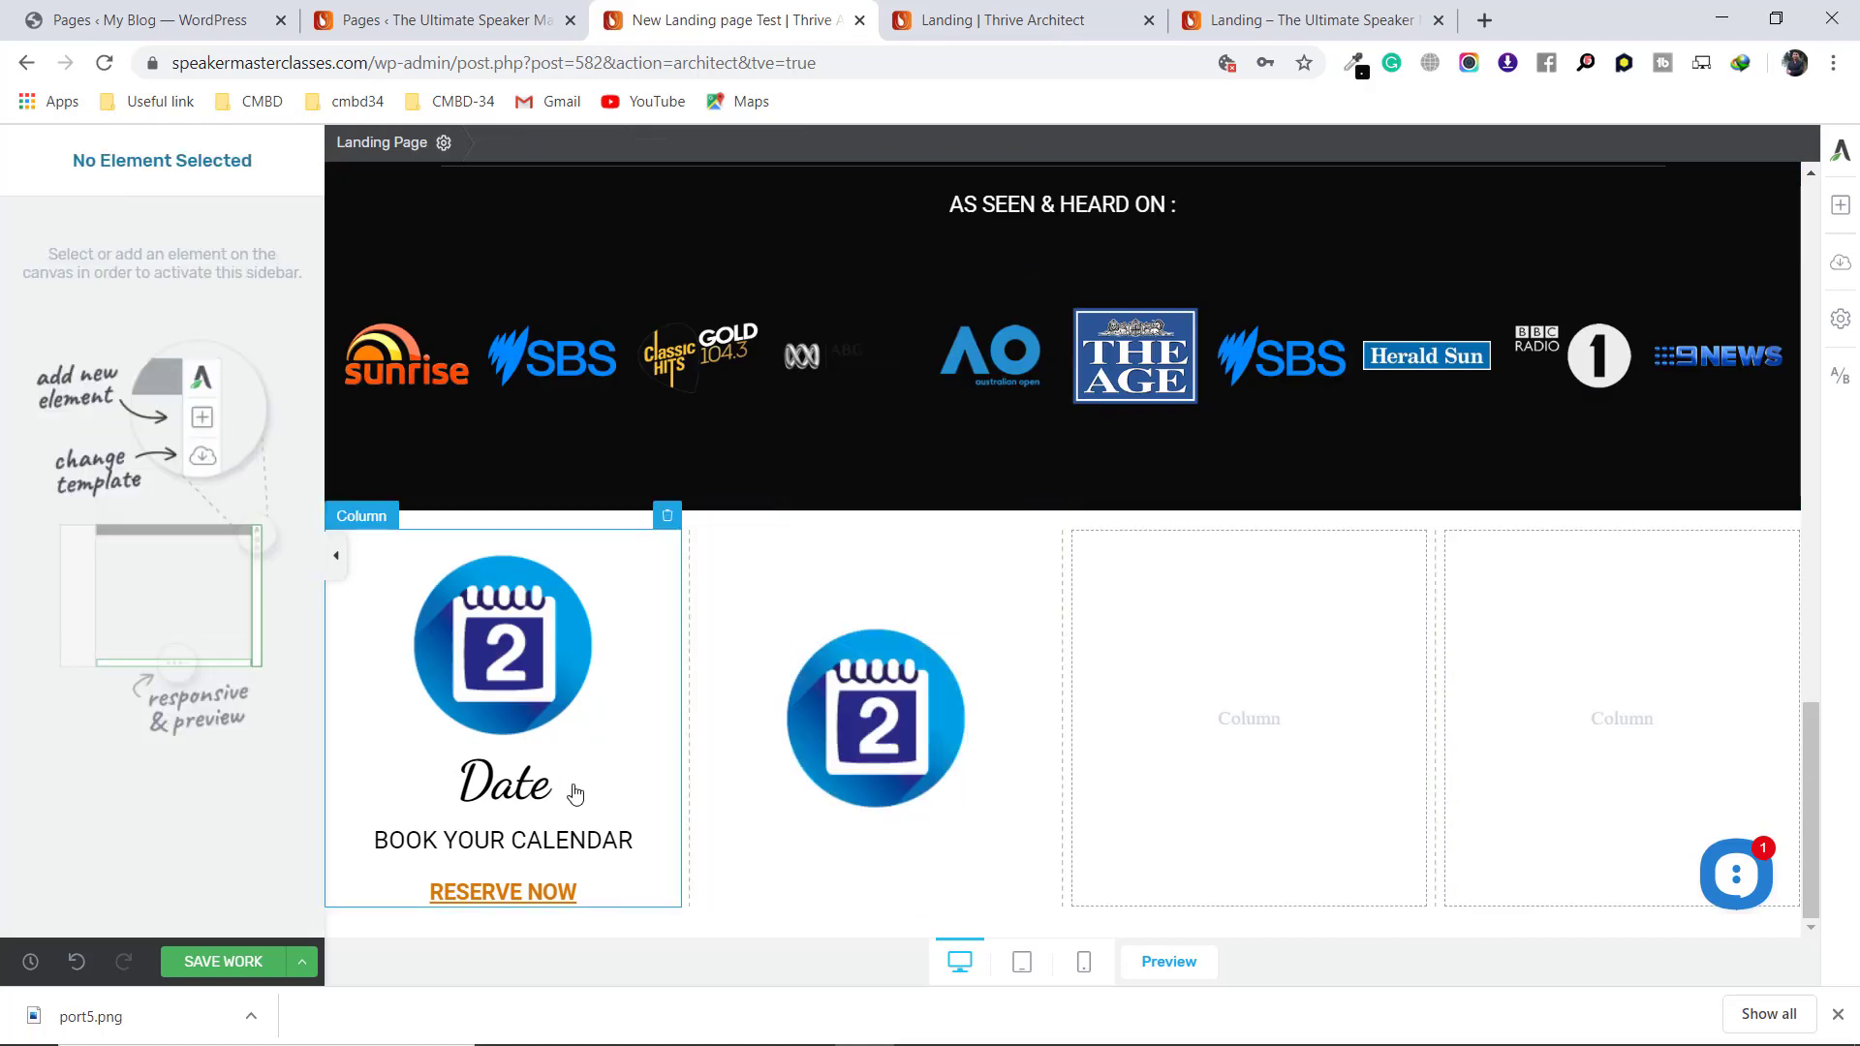
# Duplicate the first column's "Date" heading and "BOOK YOUR CALENDAR" caption and place the copies under the second column's icon
pyautogui.click(529, 736)
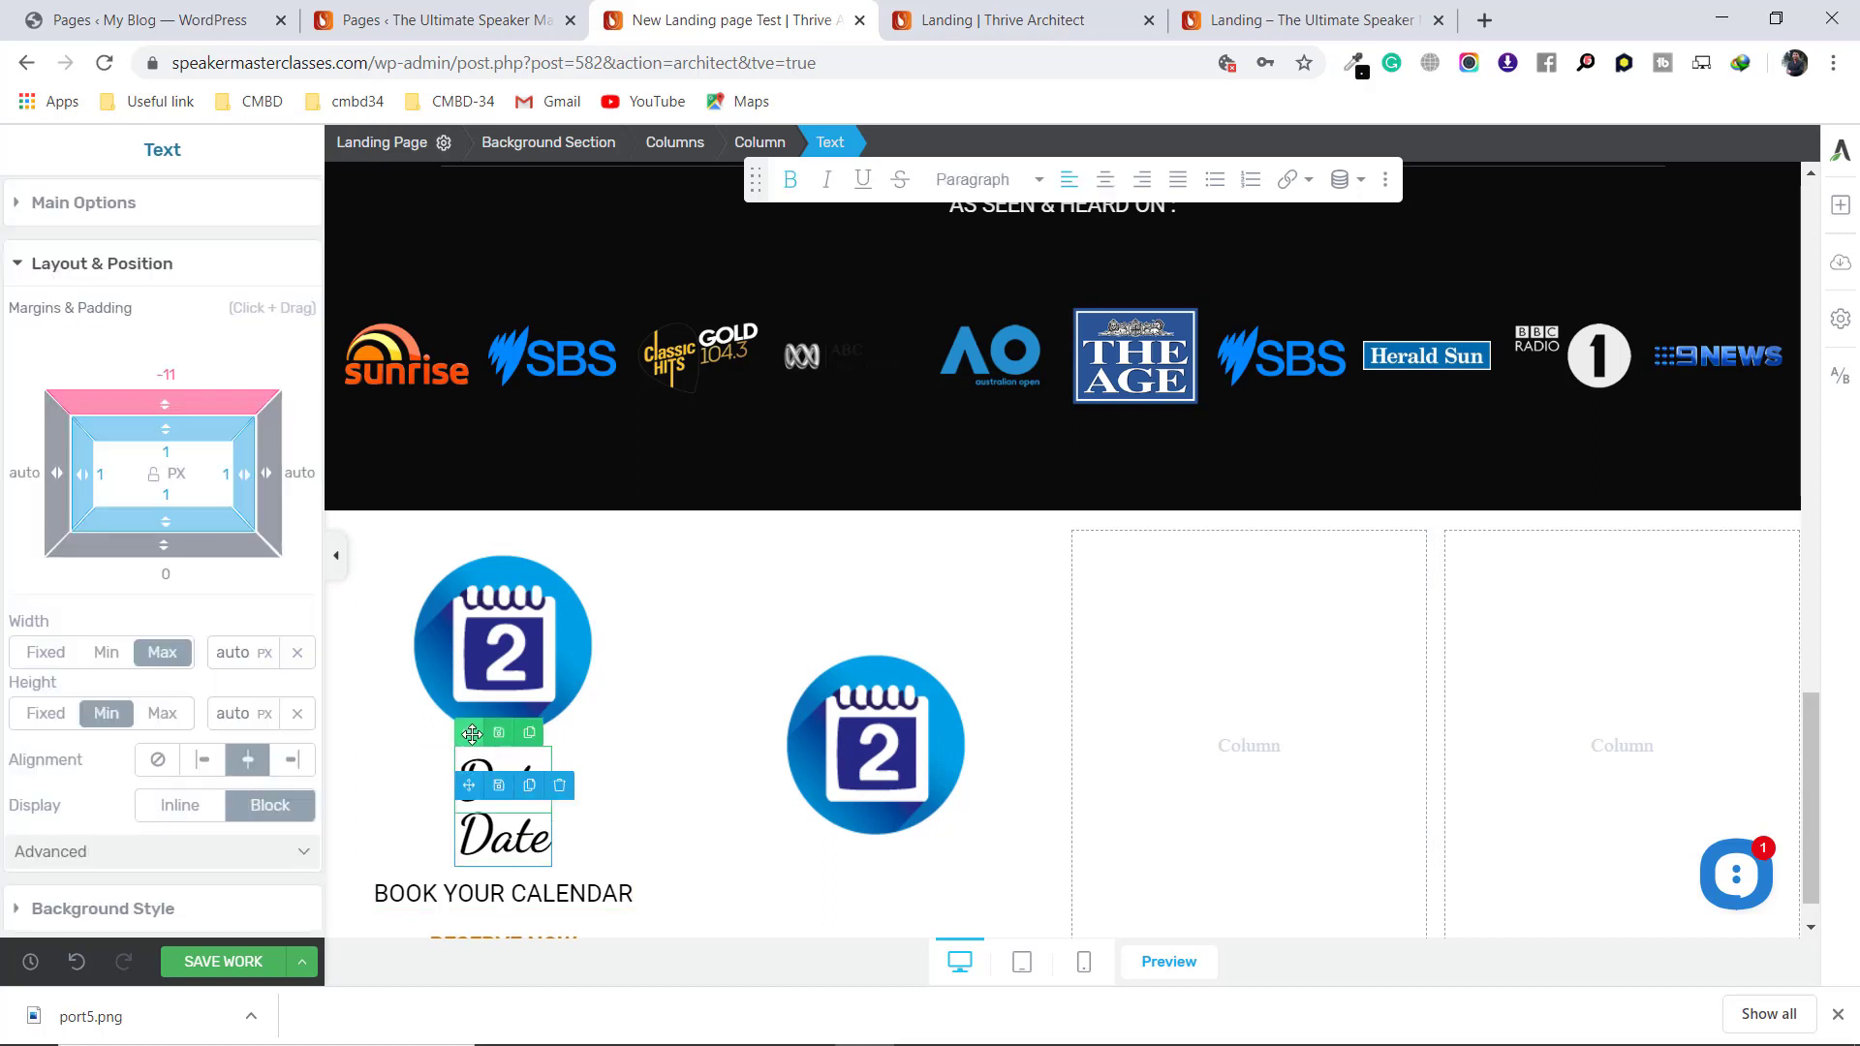
pyautogui.moveTo(470, 734); pyautogui.dragTo(877, 849)
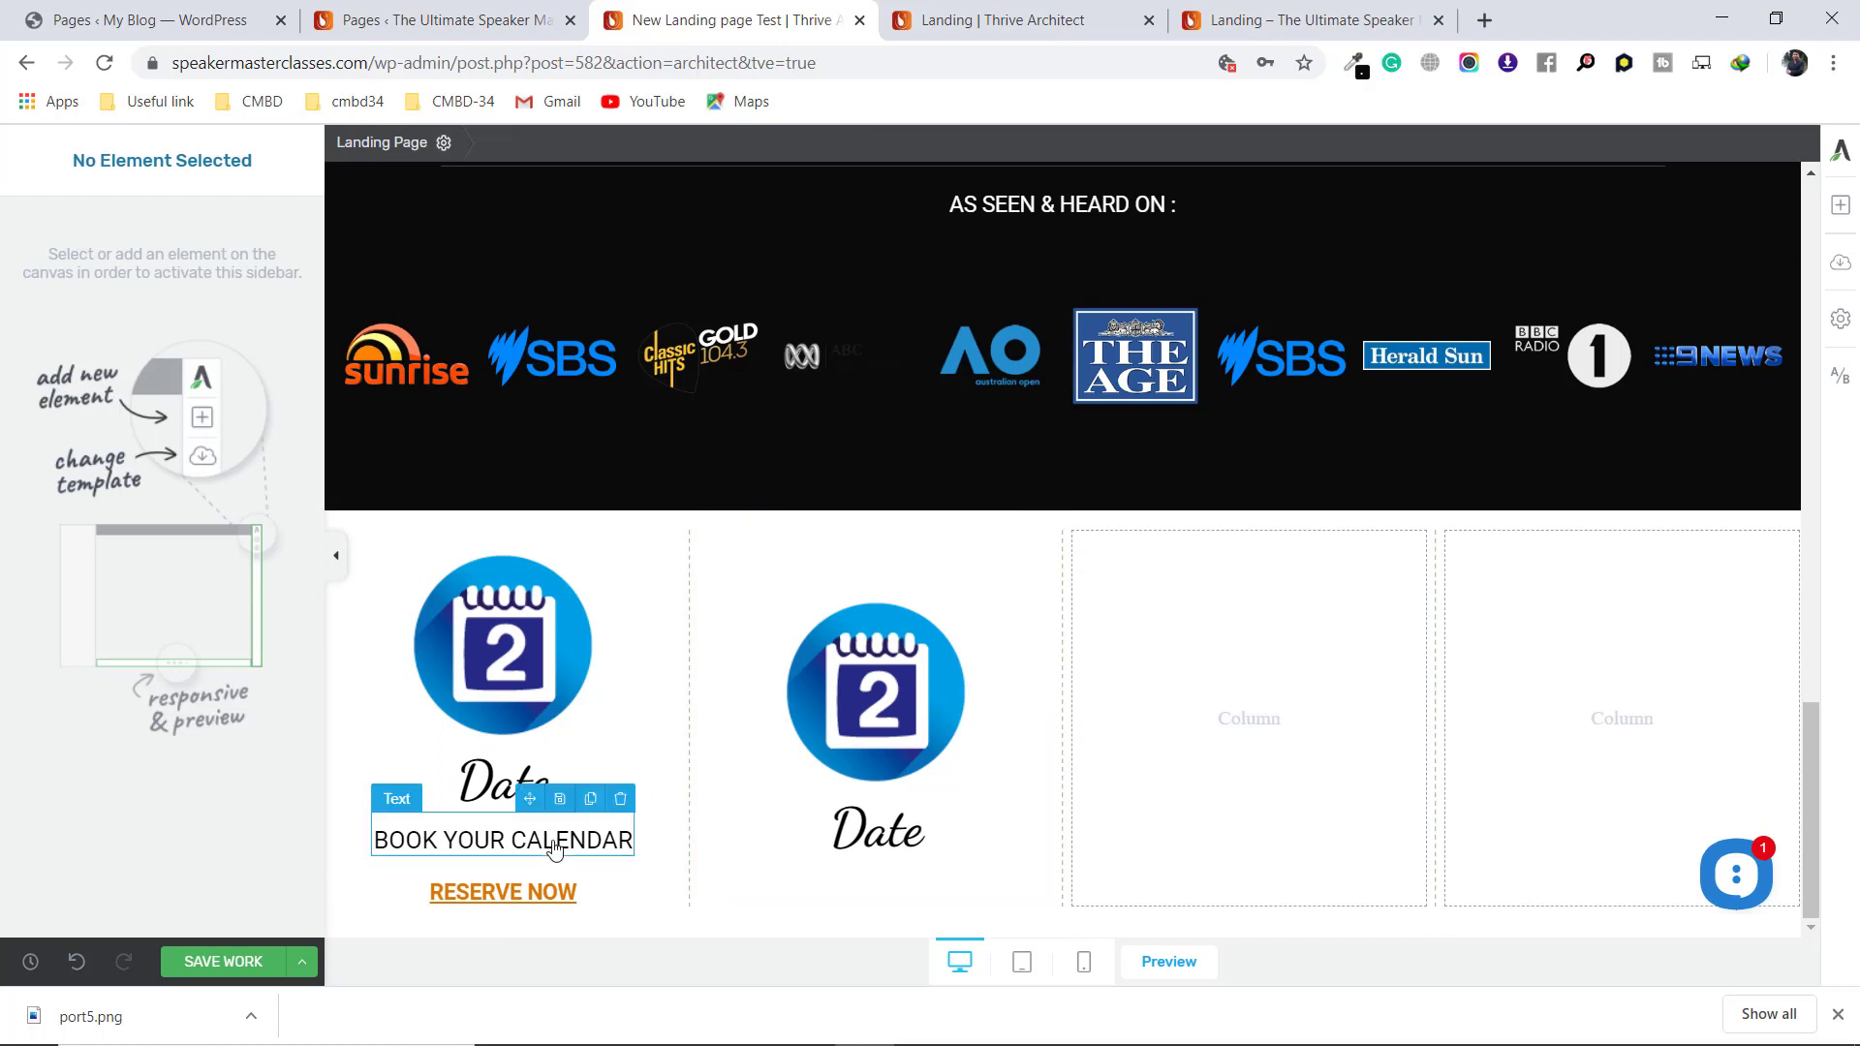
pyautogui.click(590, 798)
pyautogui.click(576, 826)
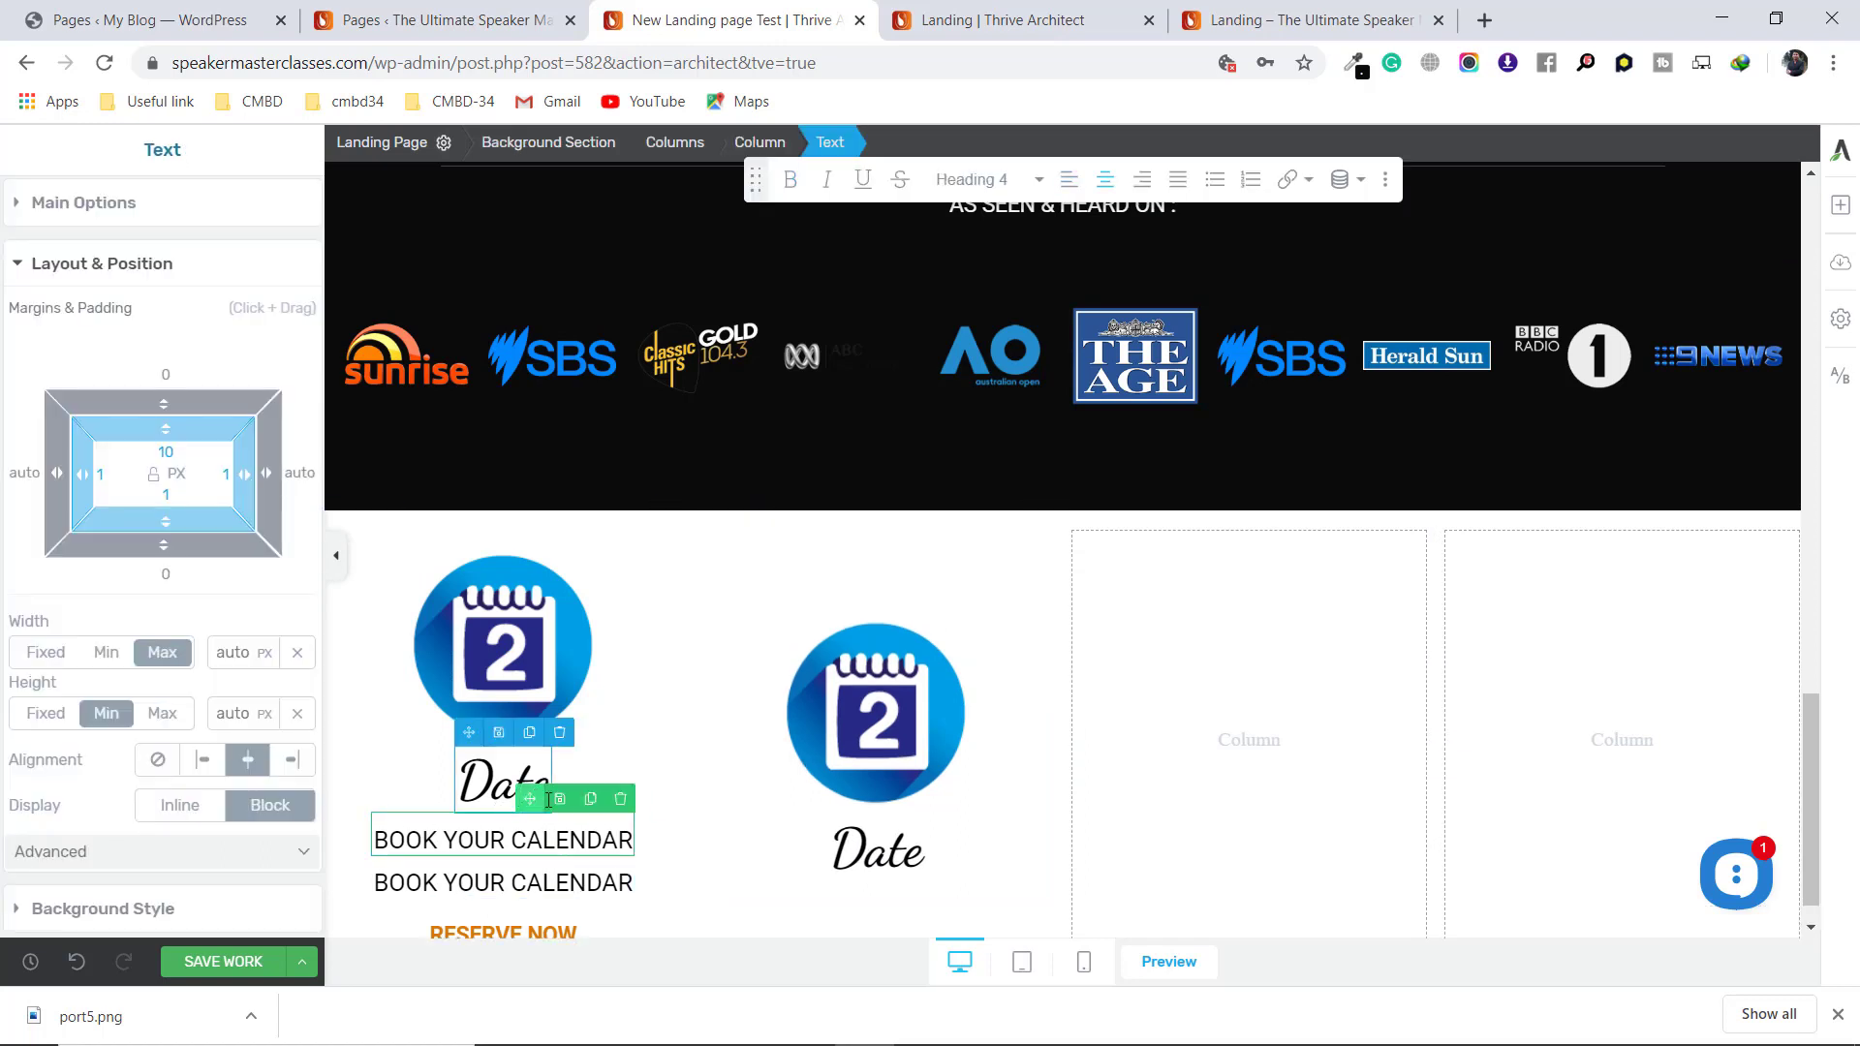
pyautogui.moveTo(548, 800); pyautogui.dragTo(871, 885)
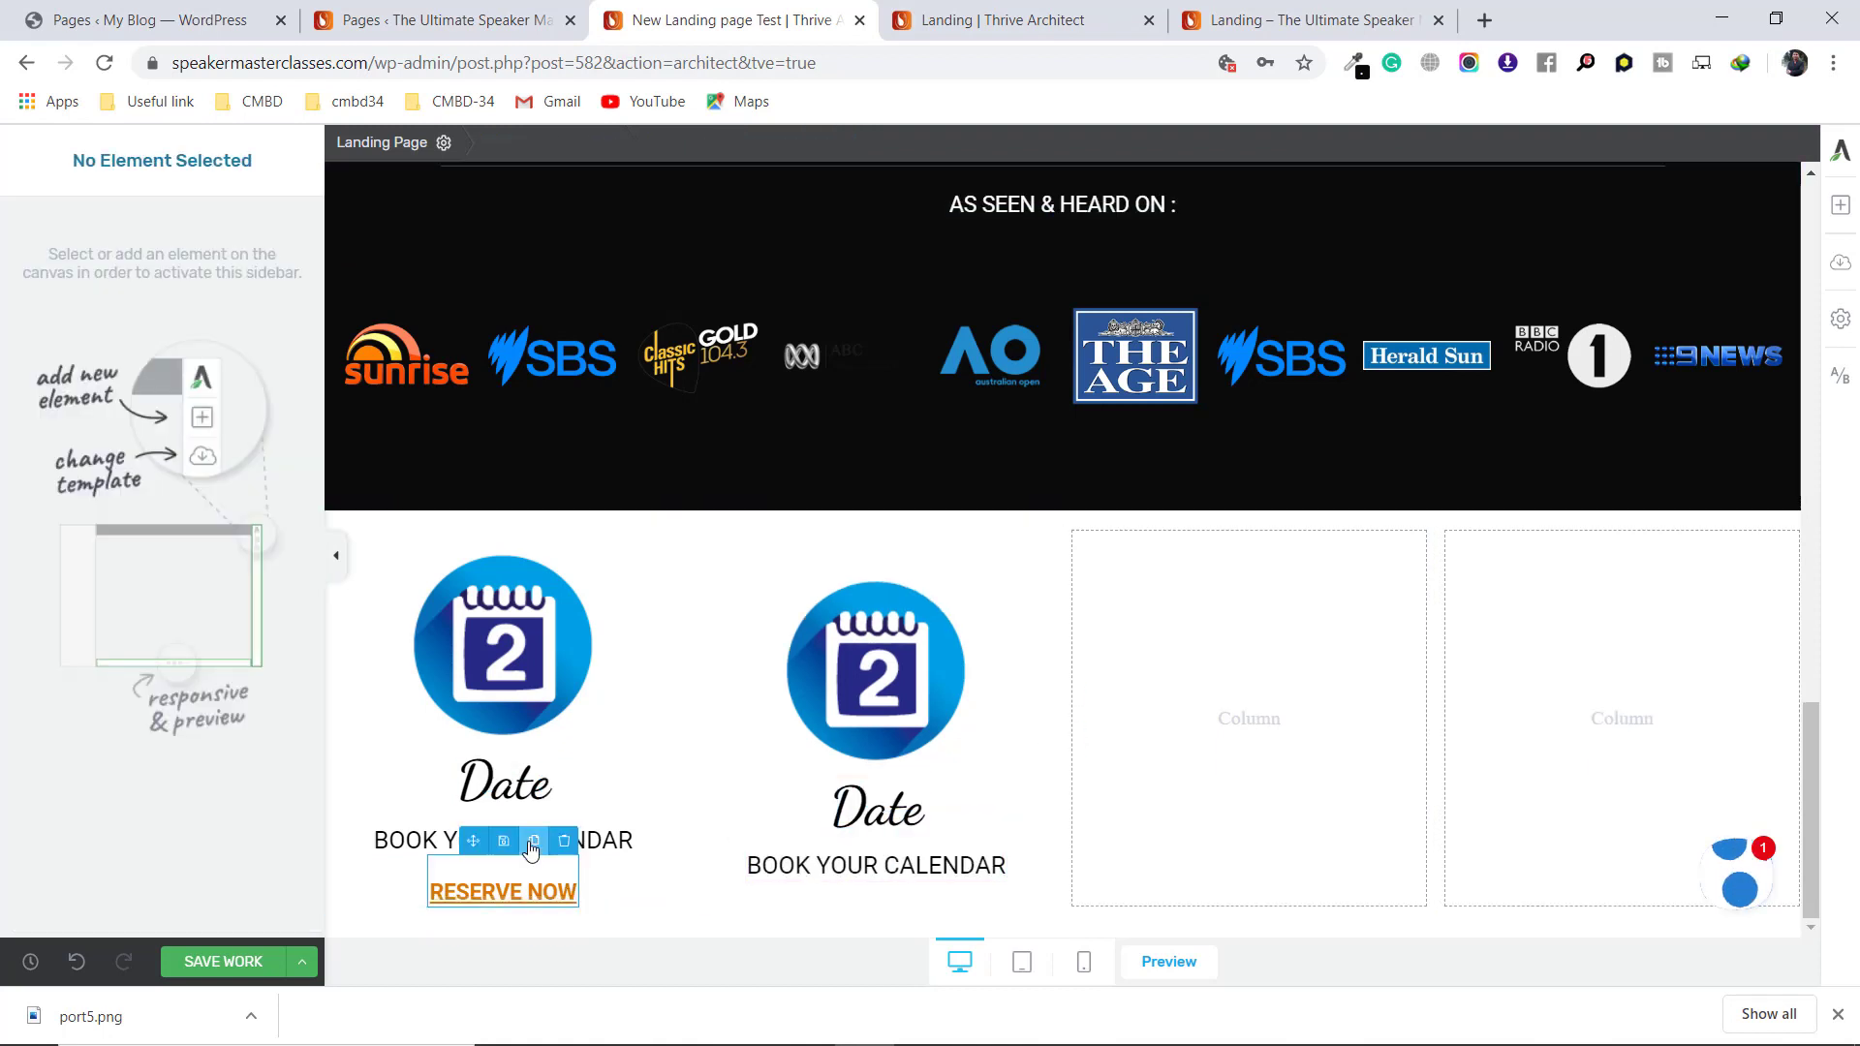
# Duplicate the first column's "RESERVE NOW" link and place the copy below the caption in the second column
pyautogui.click(534, 841)
pyautogui.scroll(-1, 642, 912)
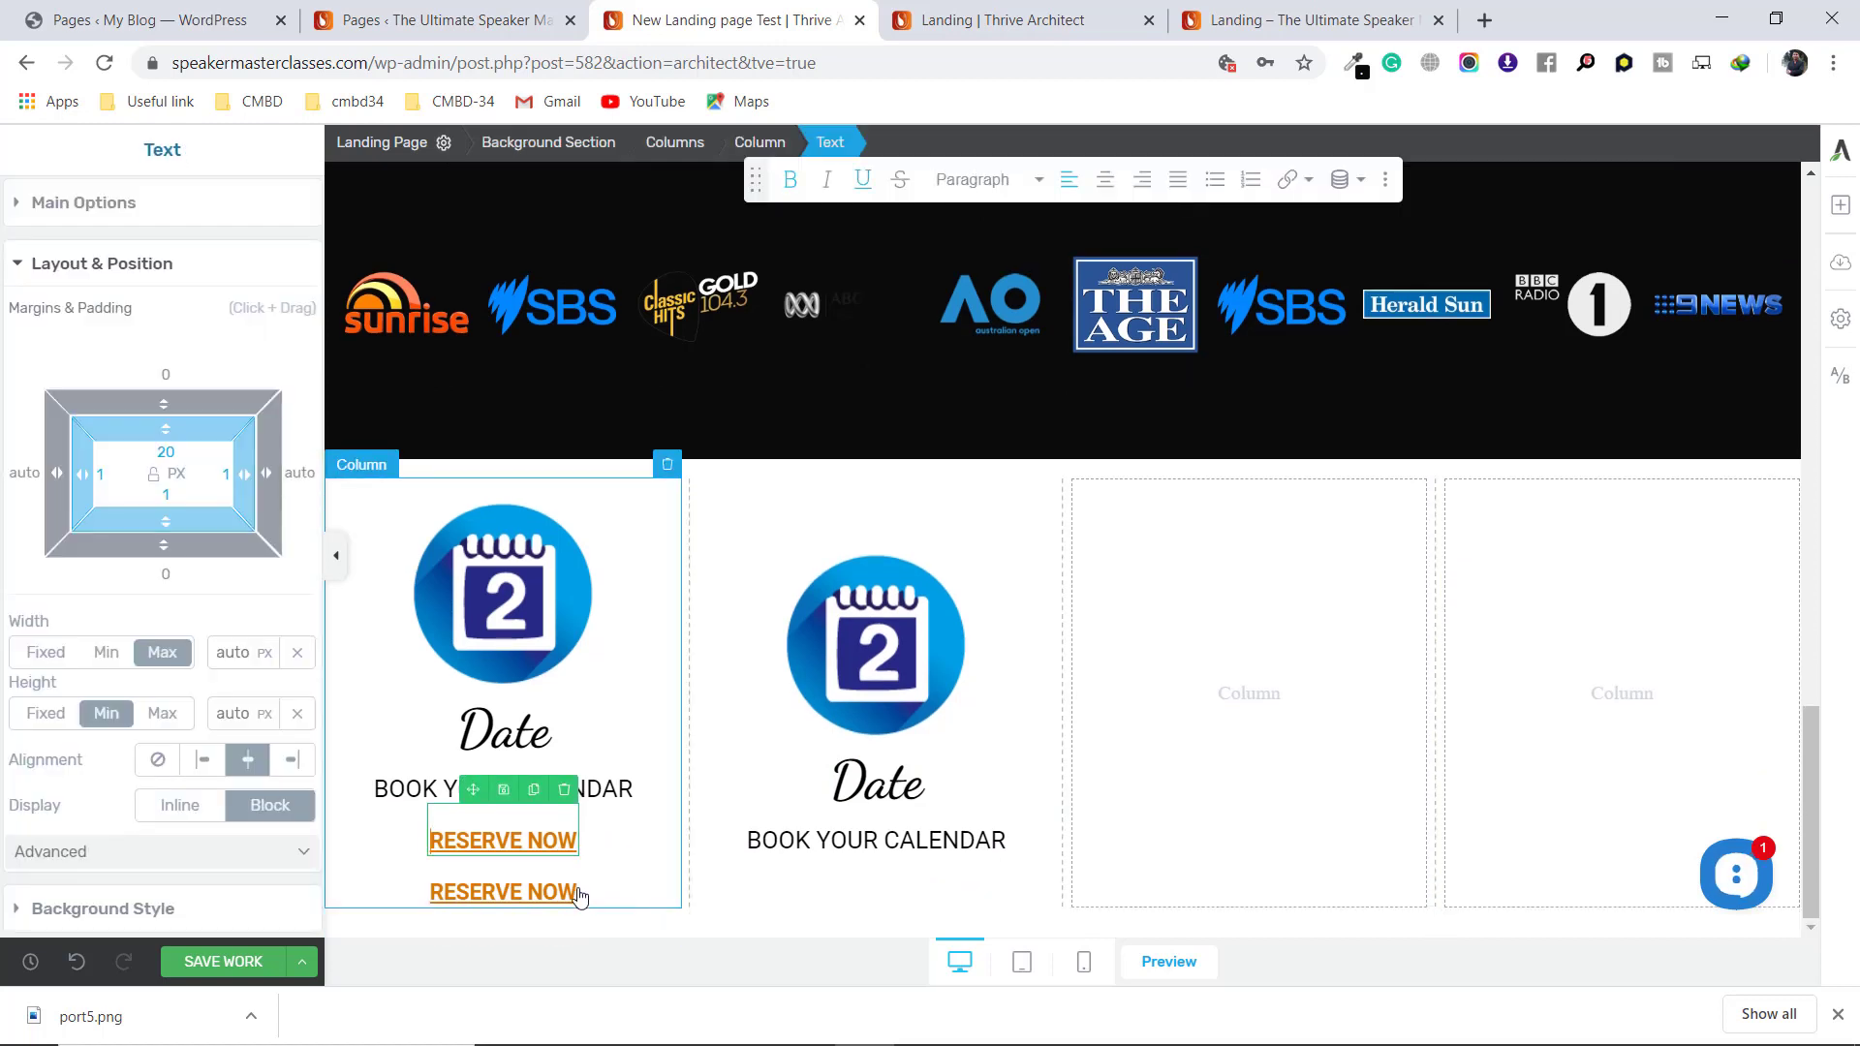
pyautogui.moveTo(468, 794); pyautogui.dragTo(722, 839)
pyautogui.moveTo(846, 865); pyautogui.dragTo(863, 859)
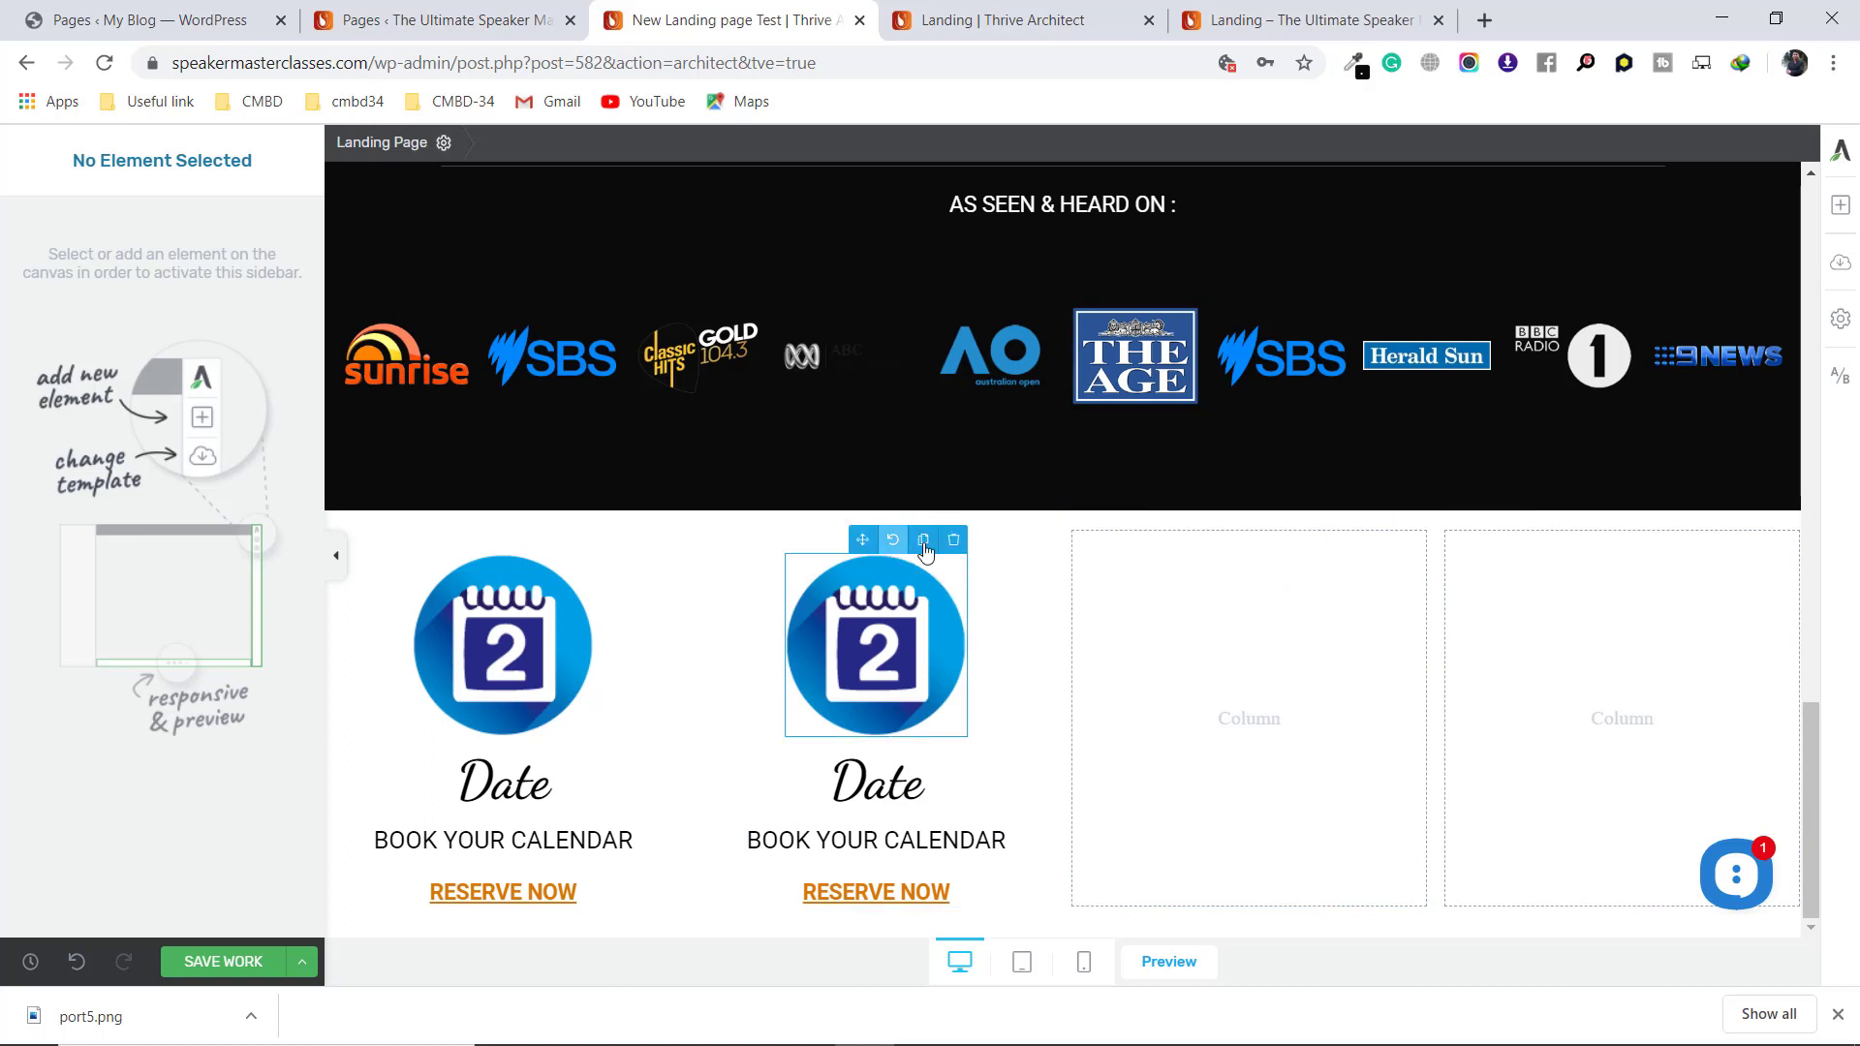
# Duplicate the second column's calendar icon and "Date" heading and move the copies into the third column
pyautogui.click(925, 545)
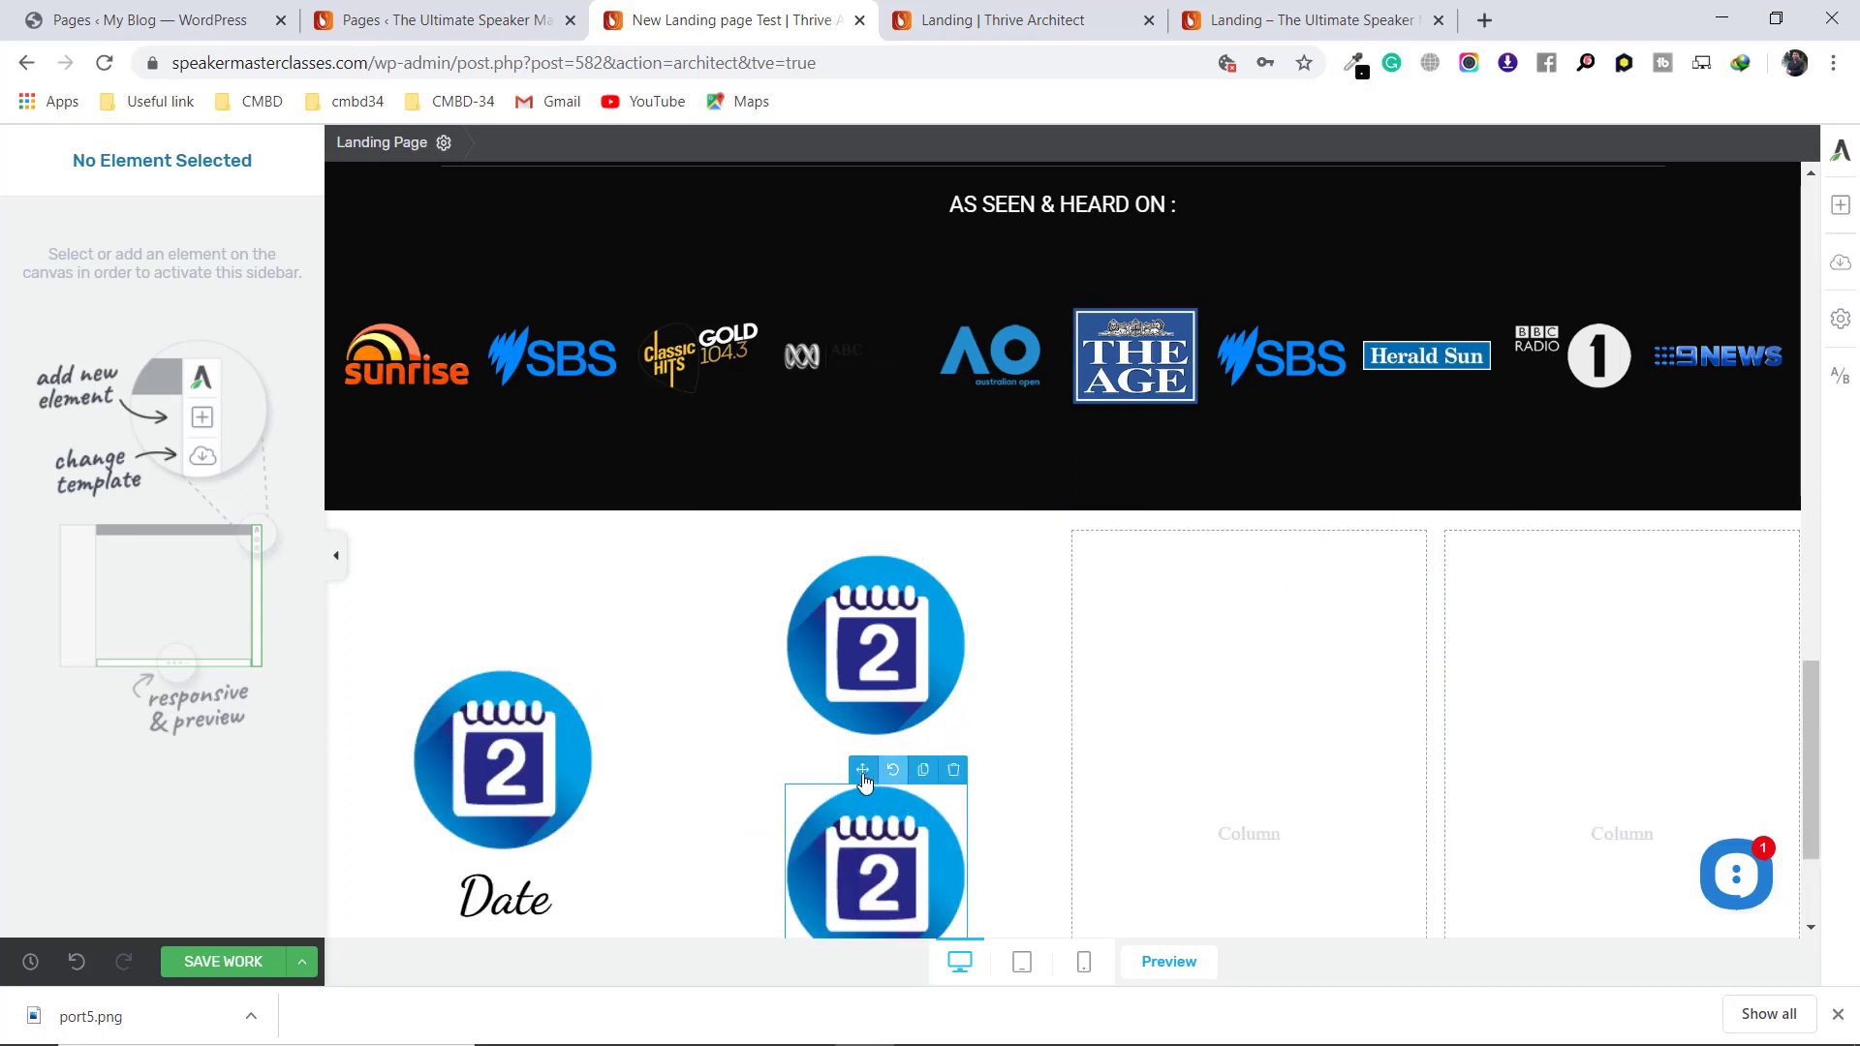
pyautogui.moveTo(872, 772); pyautogui.dragTo(1175, 722)
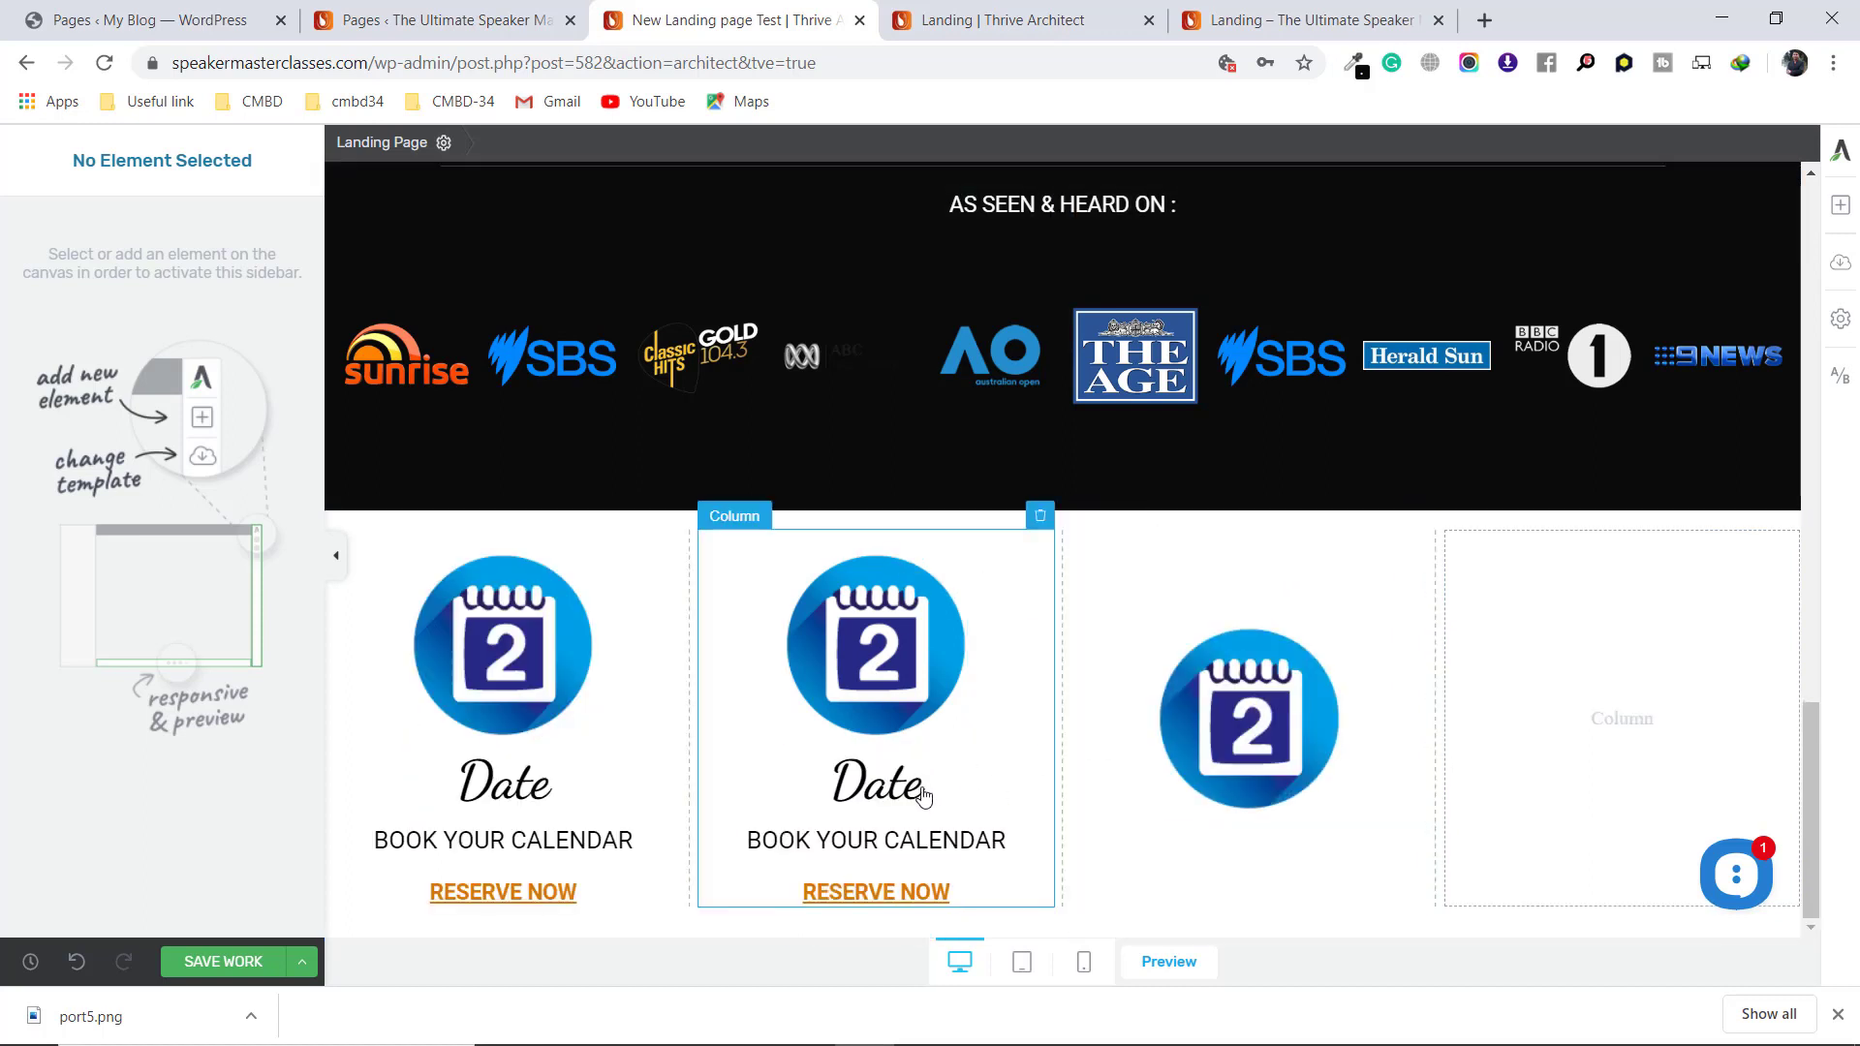
pyautogui.moveTo(906, 770)
pyautogui.click(902, 732)
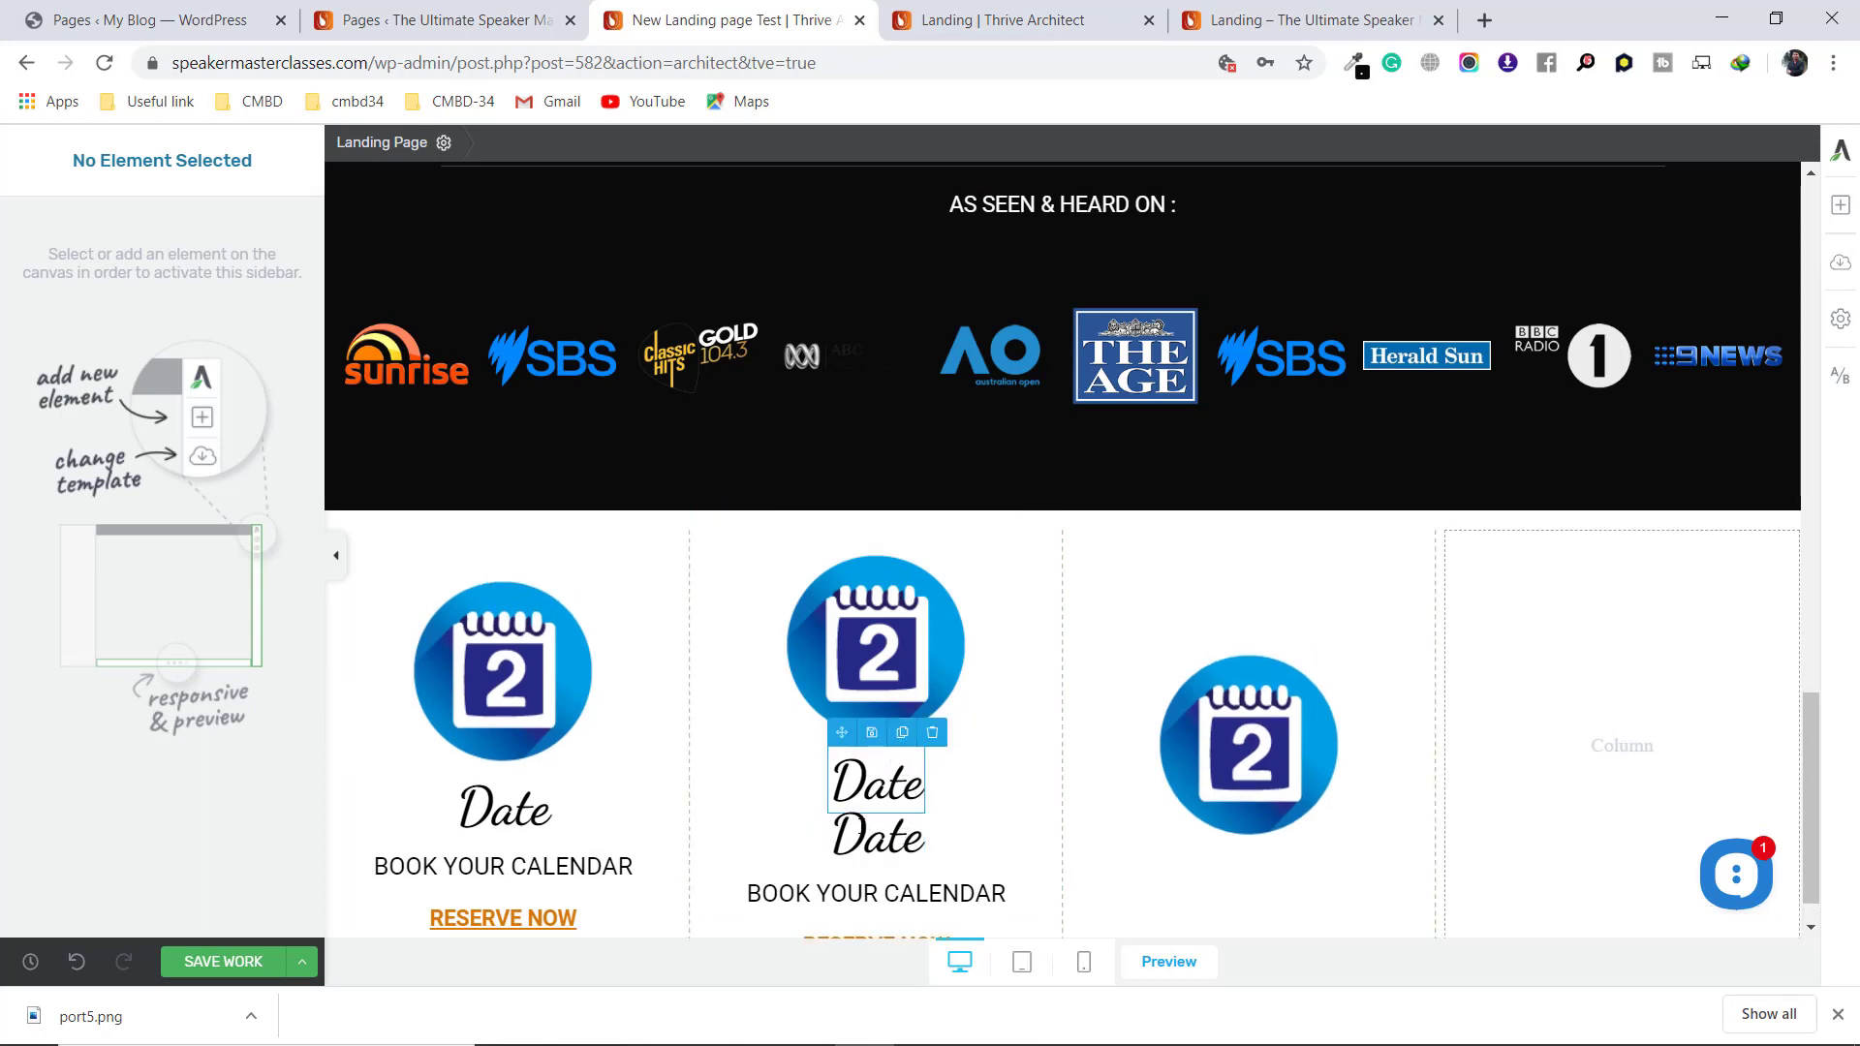
pyautogui.moveTo(847, 732); pyautogui.dragTo(1048, 826)
# Duplicate the second column's "BOOK YOUR CALENDAR" caption and "RESERVE NOW" link and place the copies below the third column's heading
pyautogui.click(964, 799)
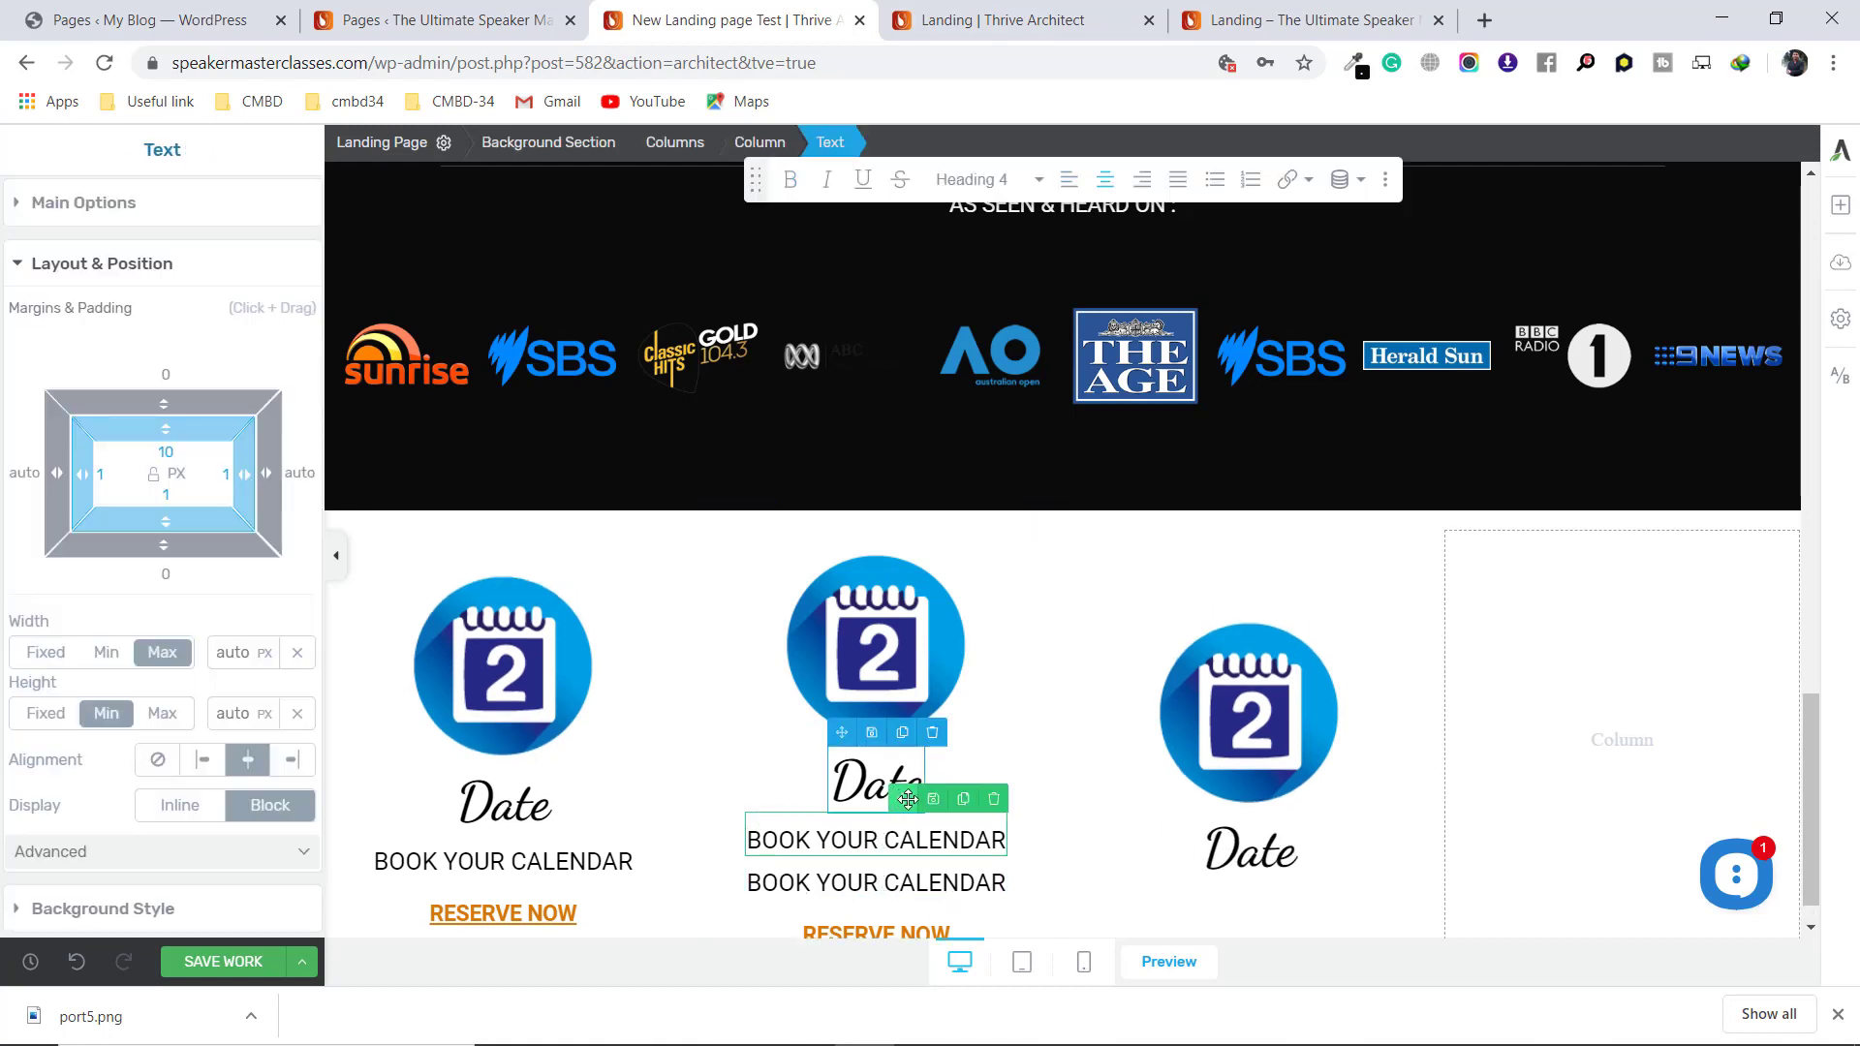
pyautogui.moveTo(908, 799); pyautogui.dragTo(1249, 885)
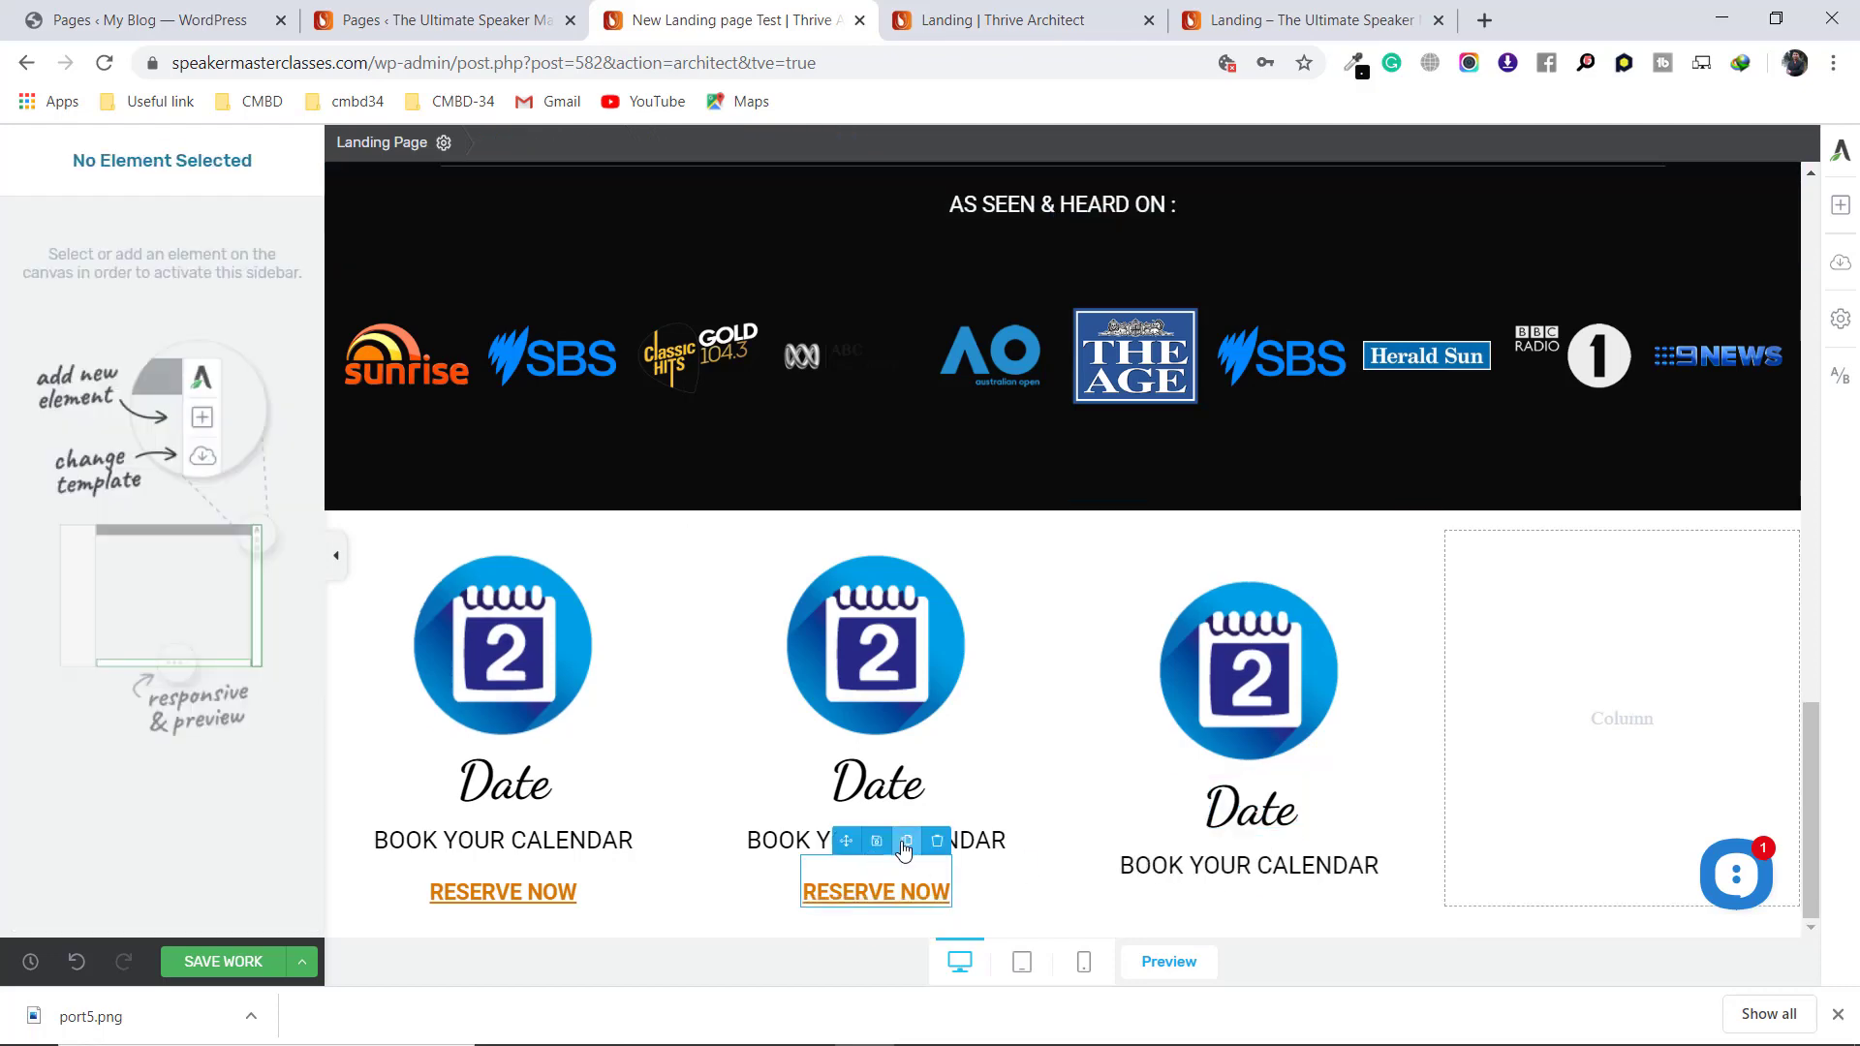
pyautogui.click(906, 841)
pyautogui.click(846, 847)
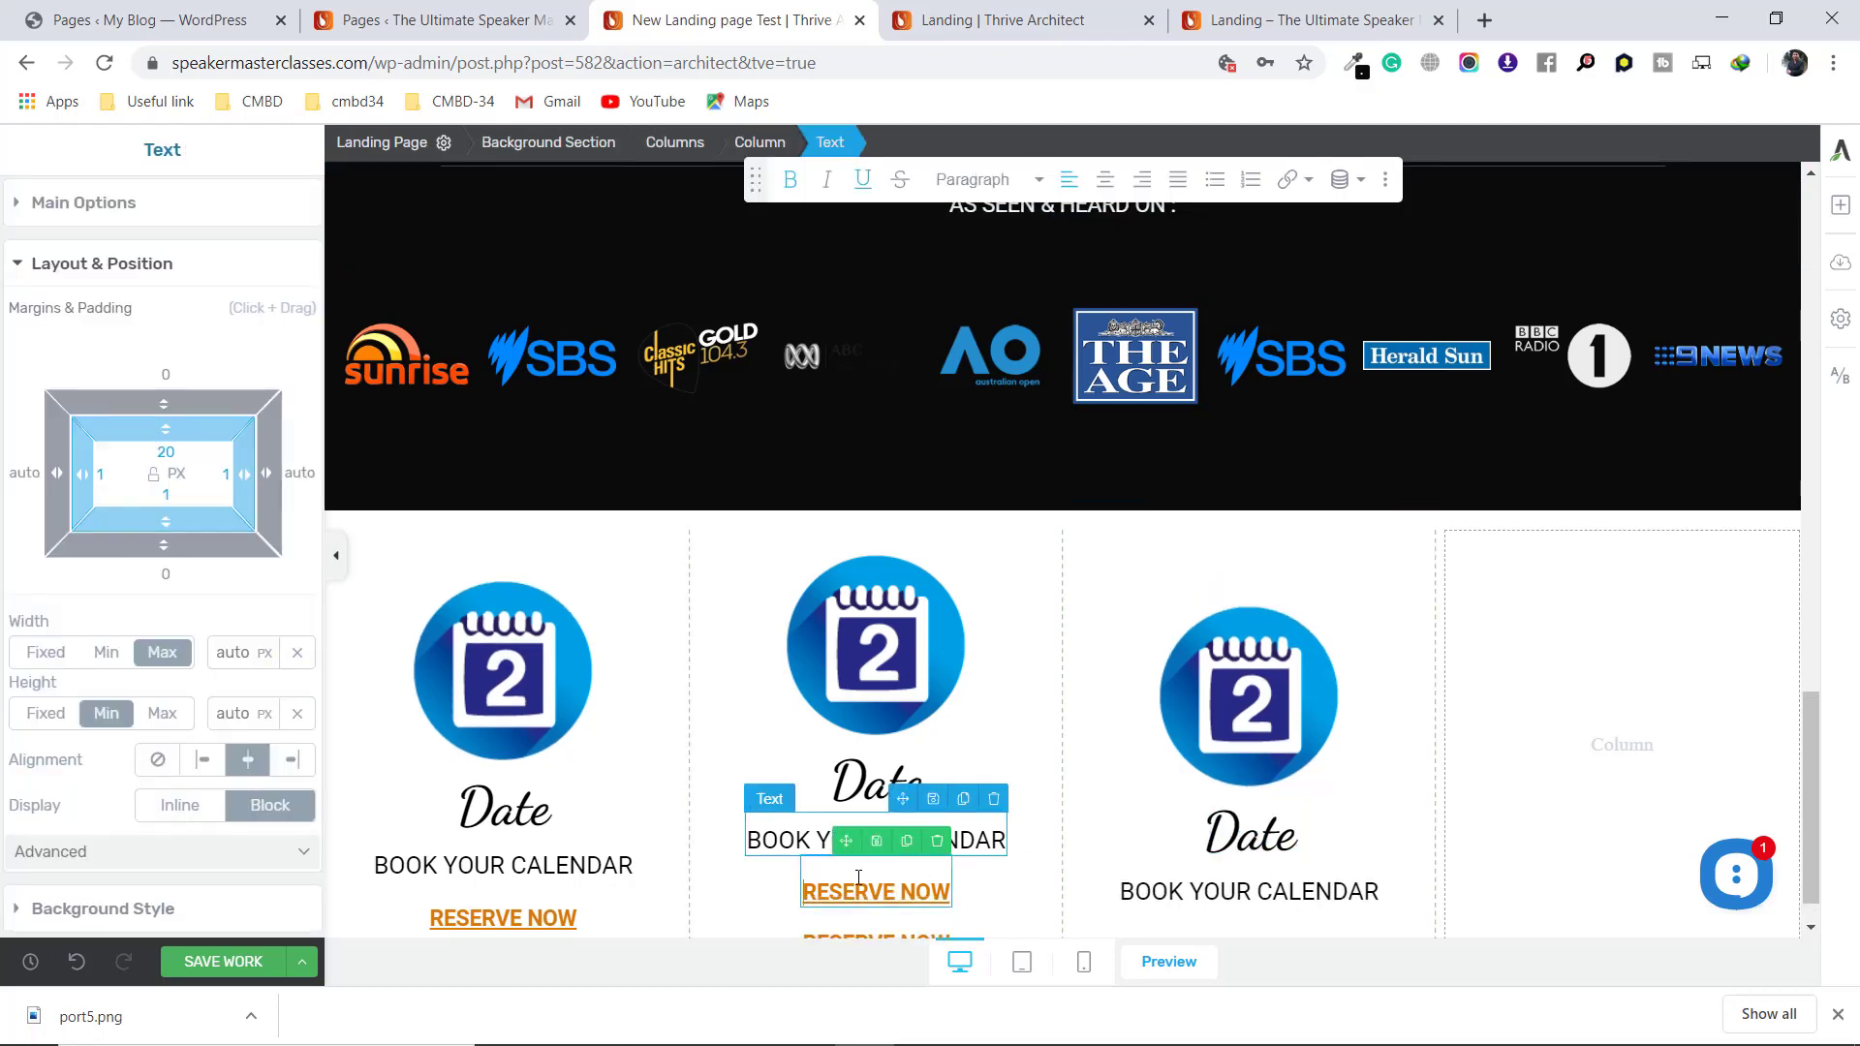
pyautogui.moveTo(846, 851)
pyautogui.mouseDown()
pyautogui.moveTo(956, 843)
pyautogui.moveTo(1238, 917)
pyautogui.mouseUp()
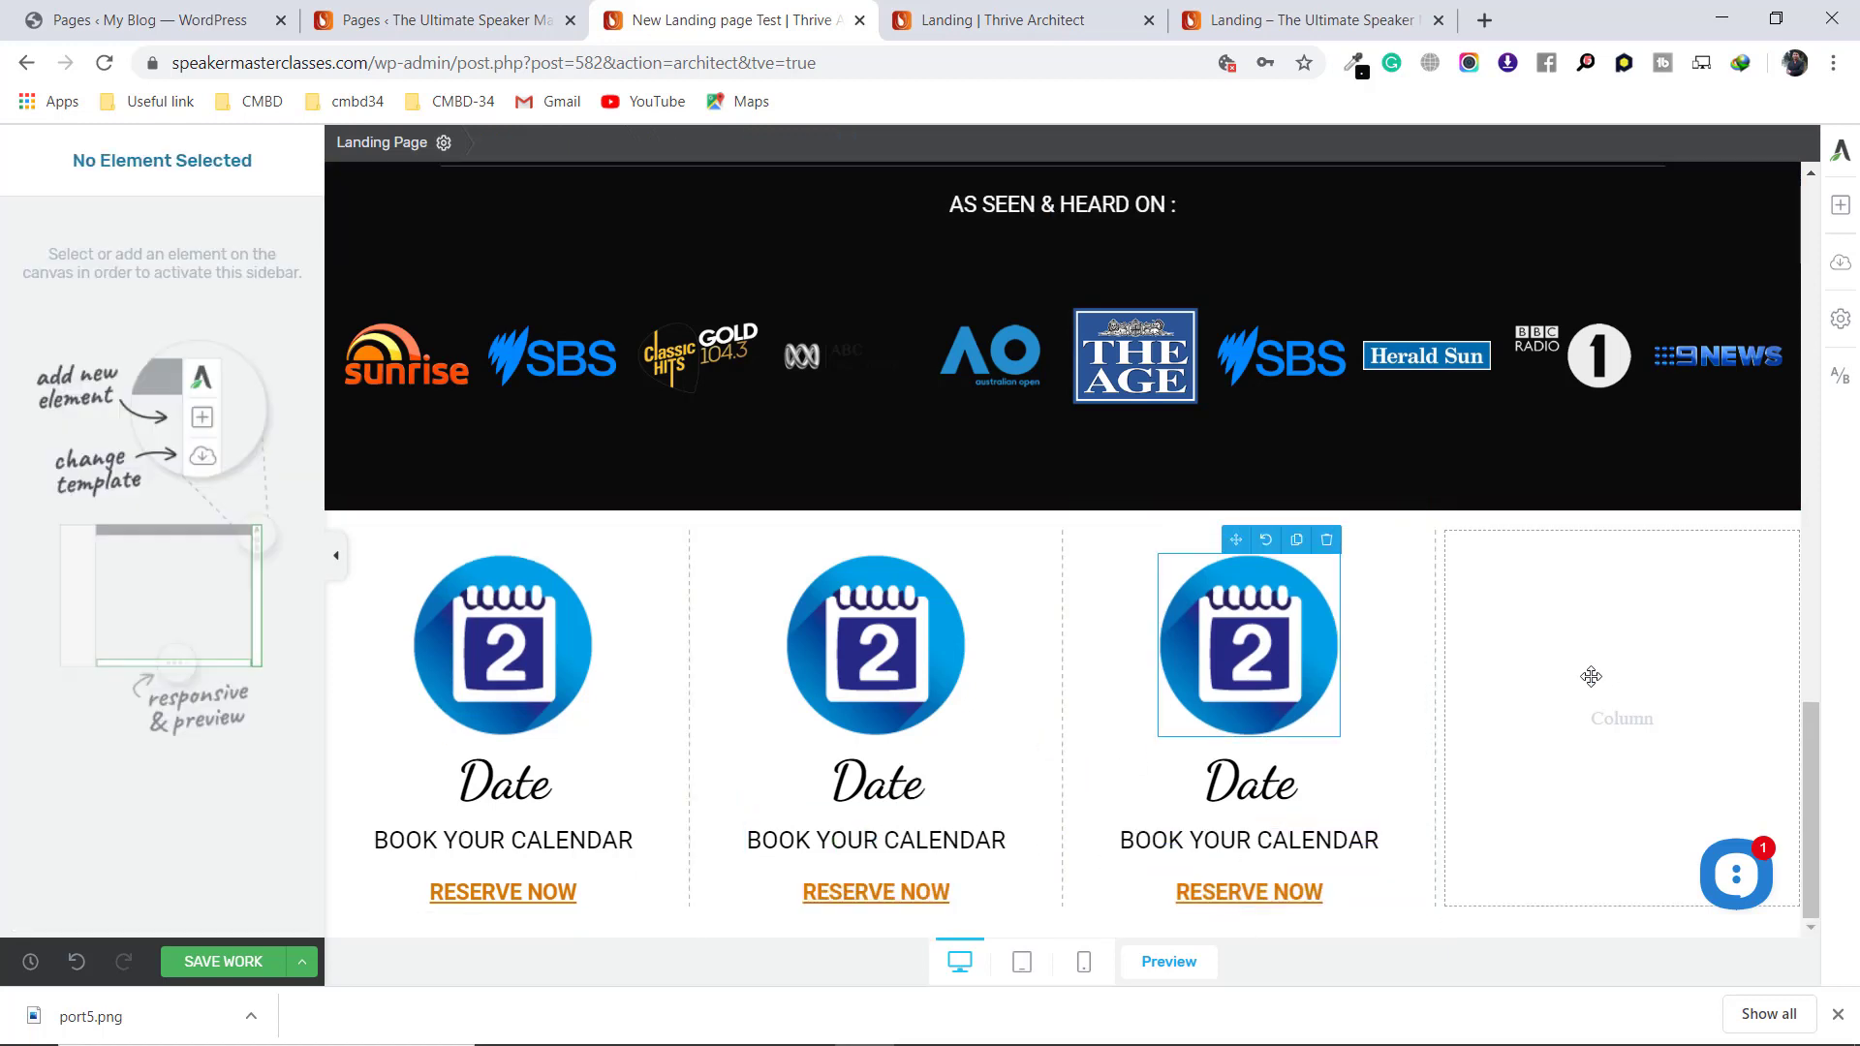
# Duplicate the third column's calendar icon and "Date" heading and move the copies into the fourth column
pyautogui.click(1297, 544)
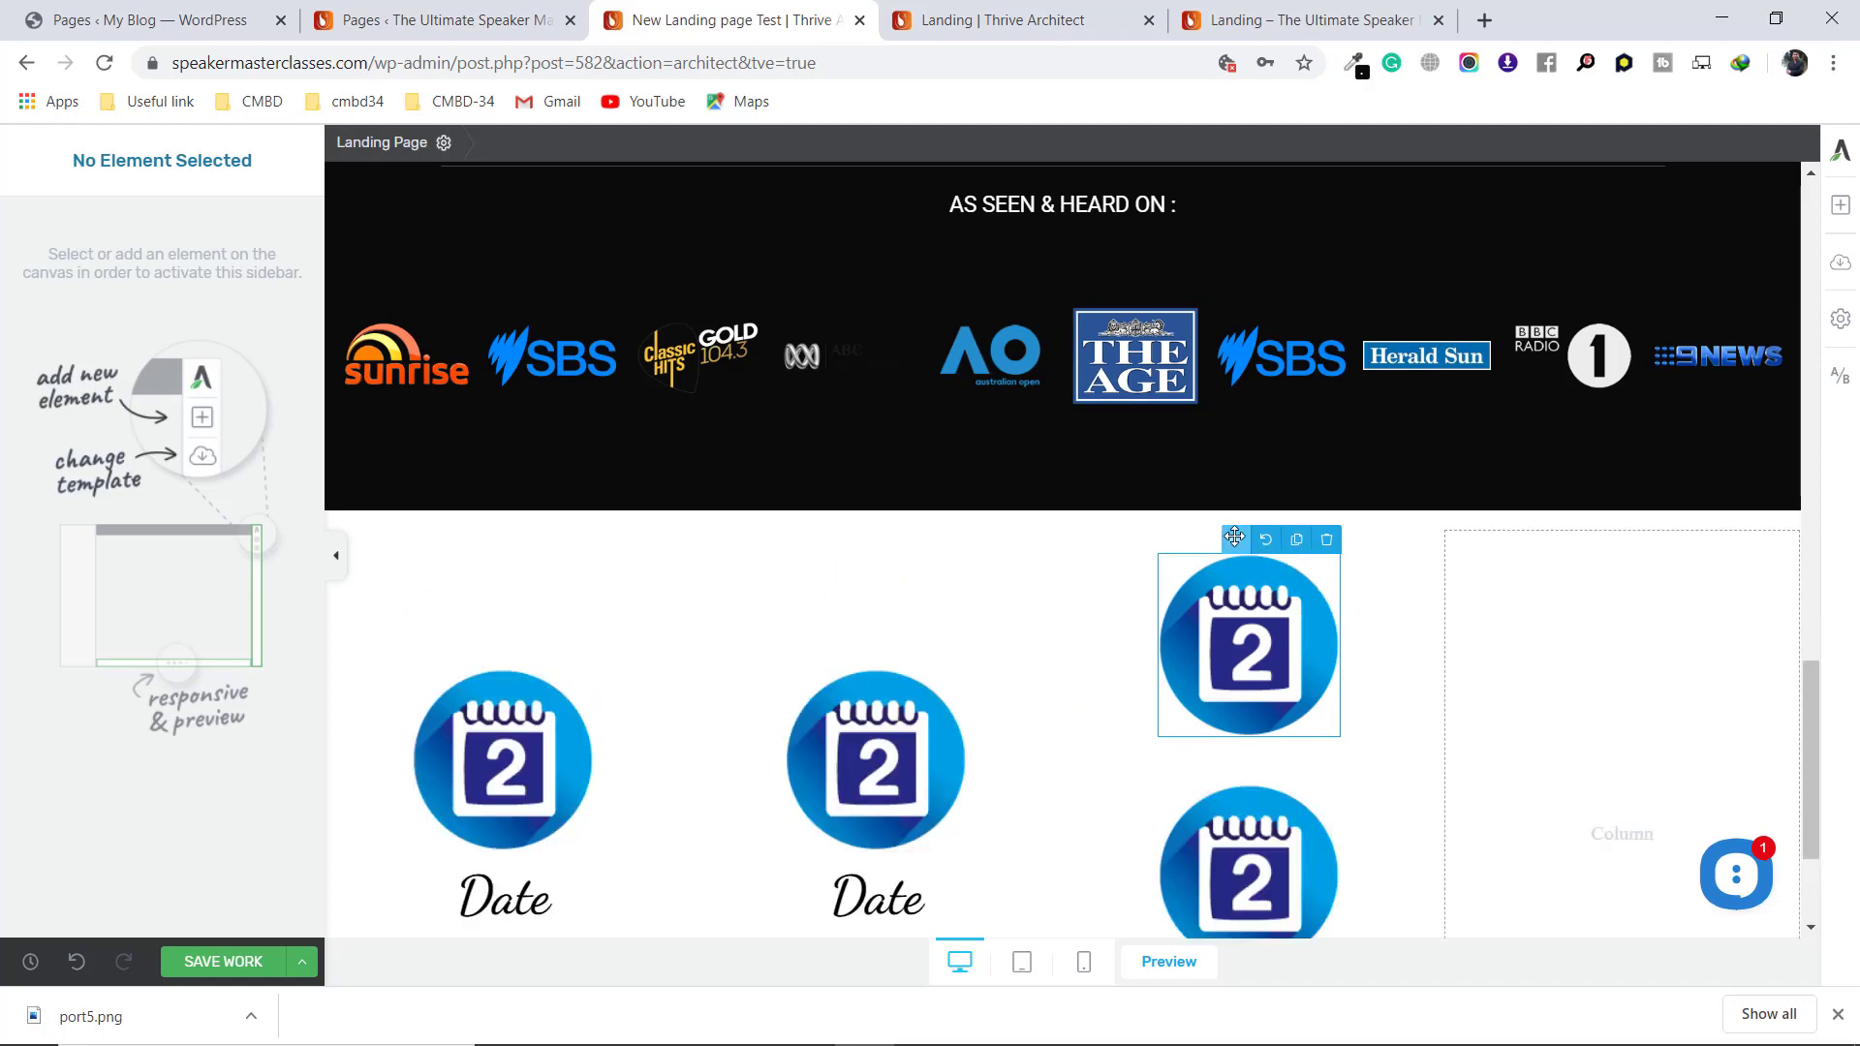
pyautogui.moveTo(1236, 540); pyautogui.dragTo(1560, 672)
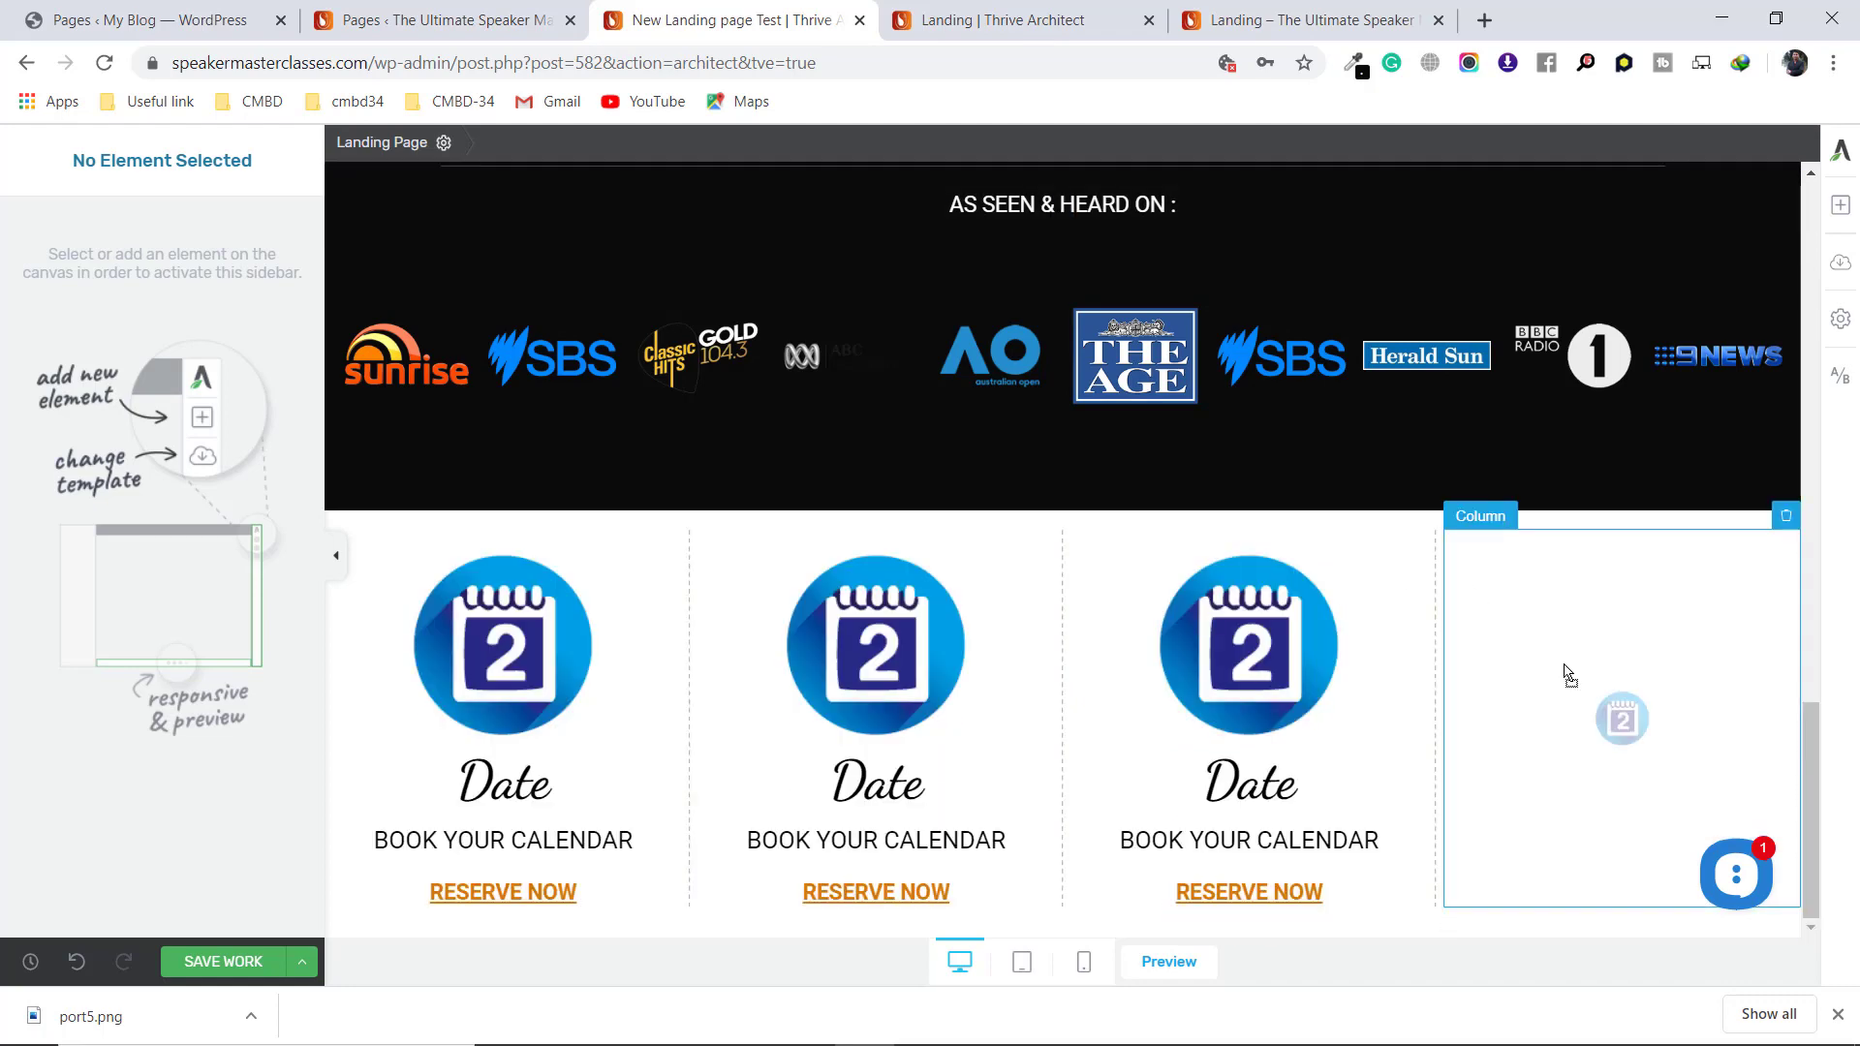
pyautogui.click(1274, 733)
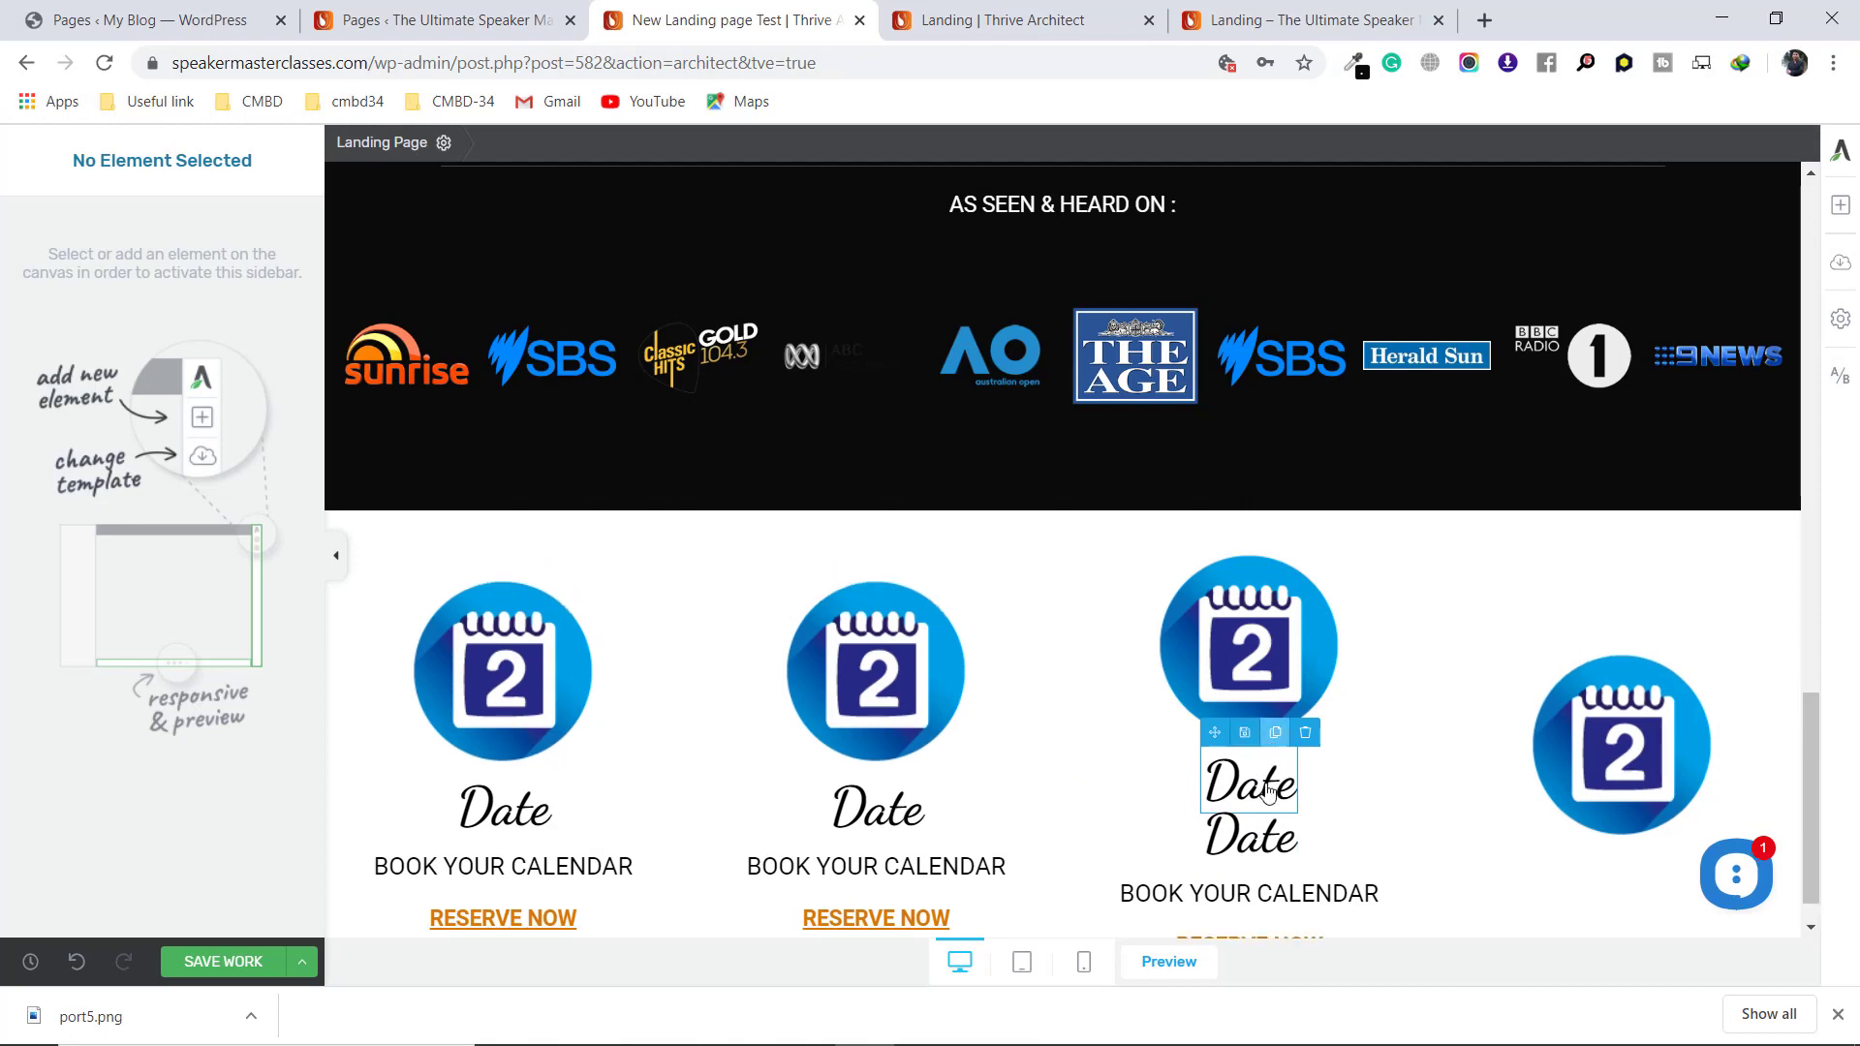
pyautogui.click(1236, 813)
pyautogui.moveTo(1214, 732); pyautogui.dragTo(1635, 839)
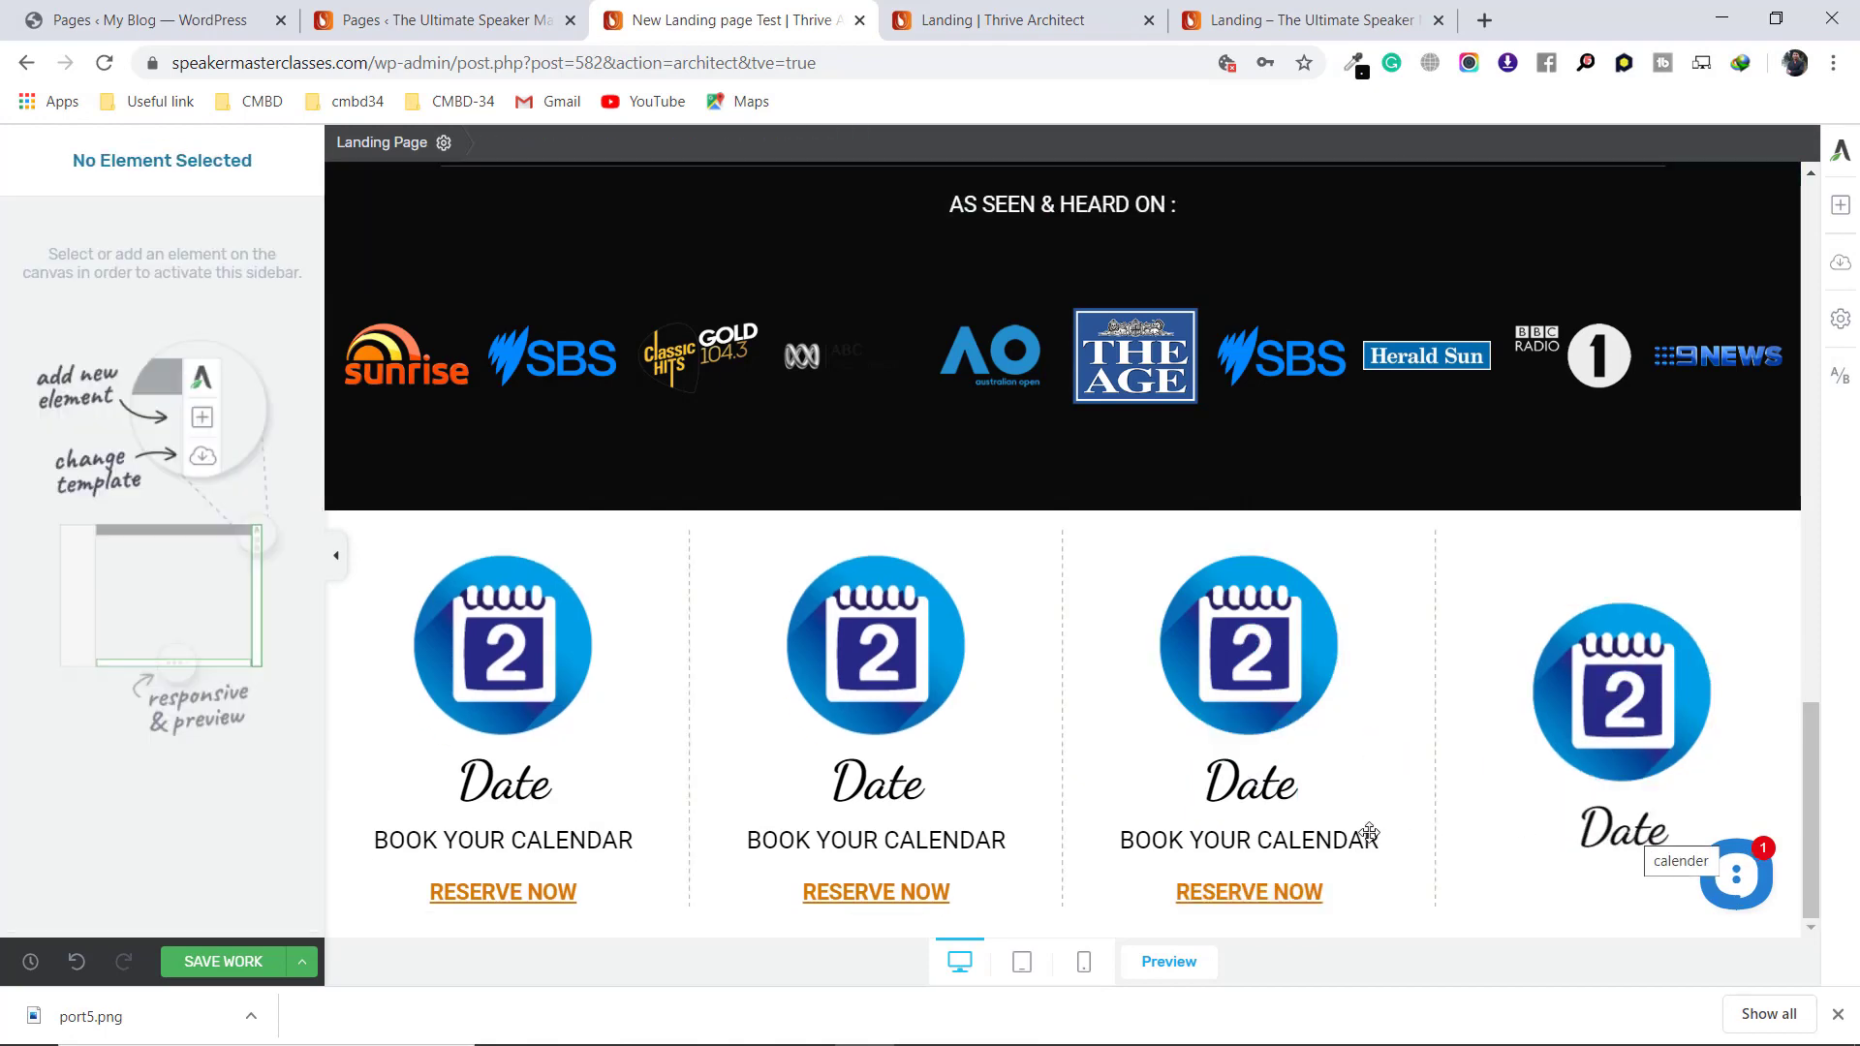
# Duplicate the third column's "BOOK YOUR CALENDAR" caption and "RESERVE NOW" link and place the copies below the fourth column's heading
pyautogui.click(1336, 798)
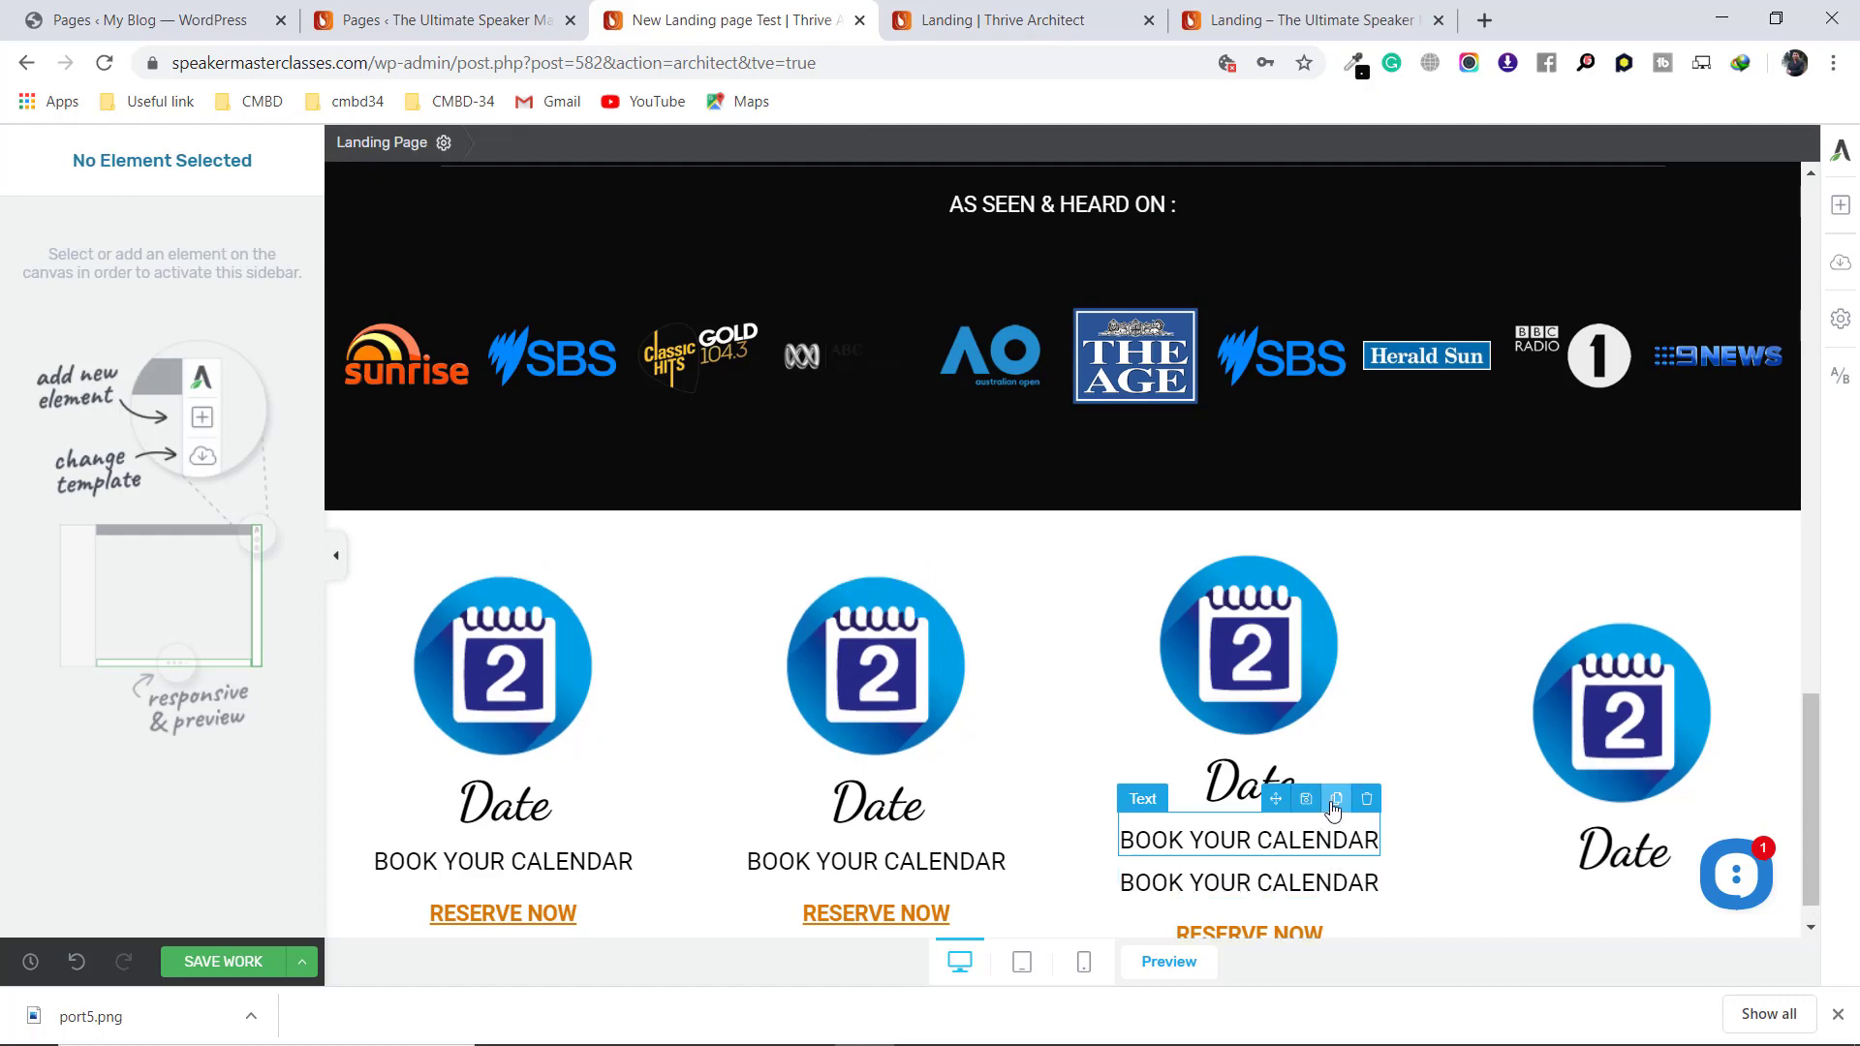
pyautogui.click(1276, 796)
pyautogui.moveTo(1284, 800); pyautogui.dragTo(1636, 881)
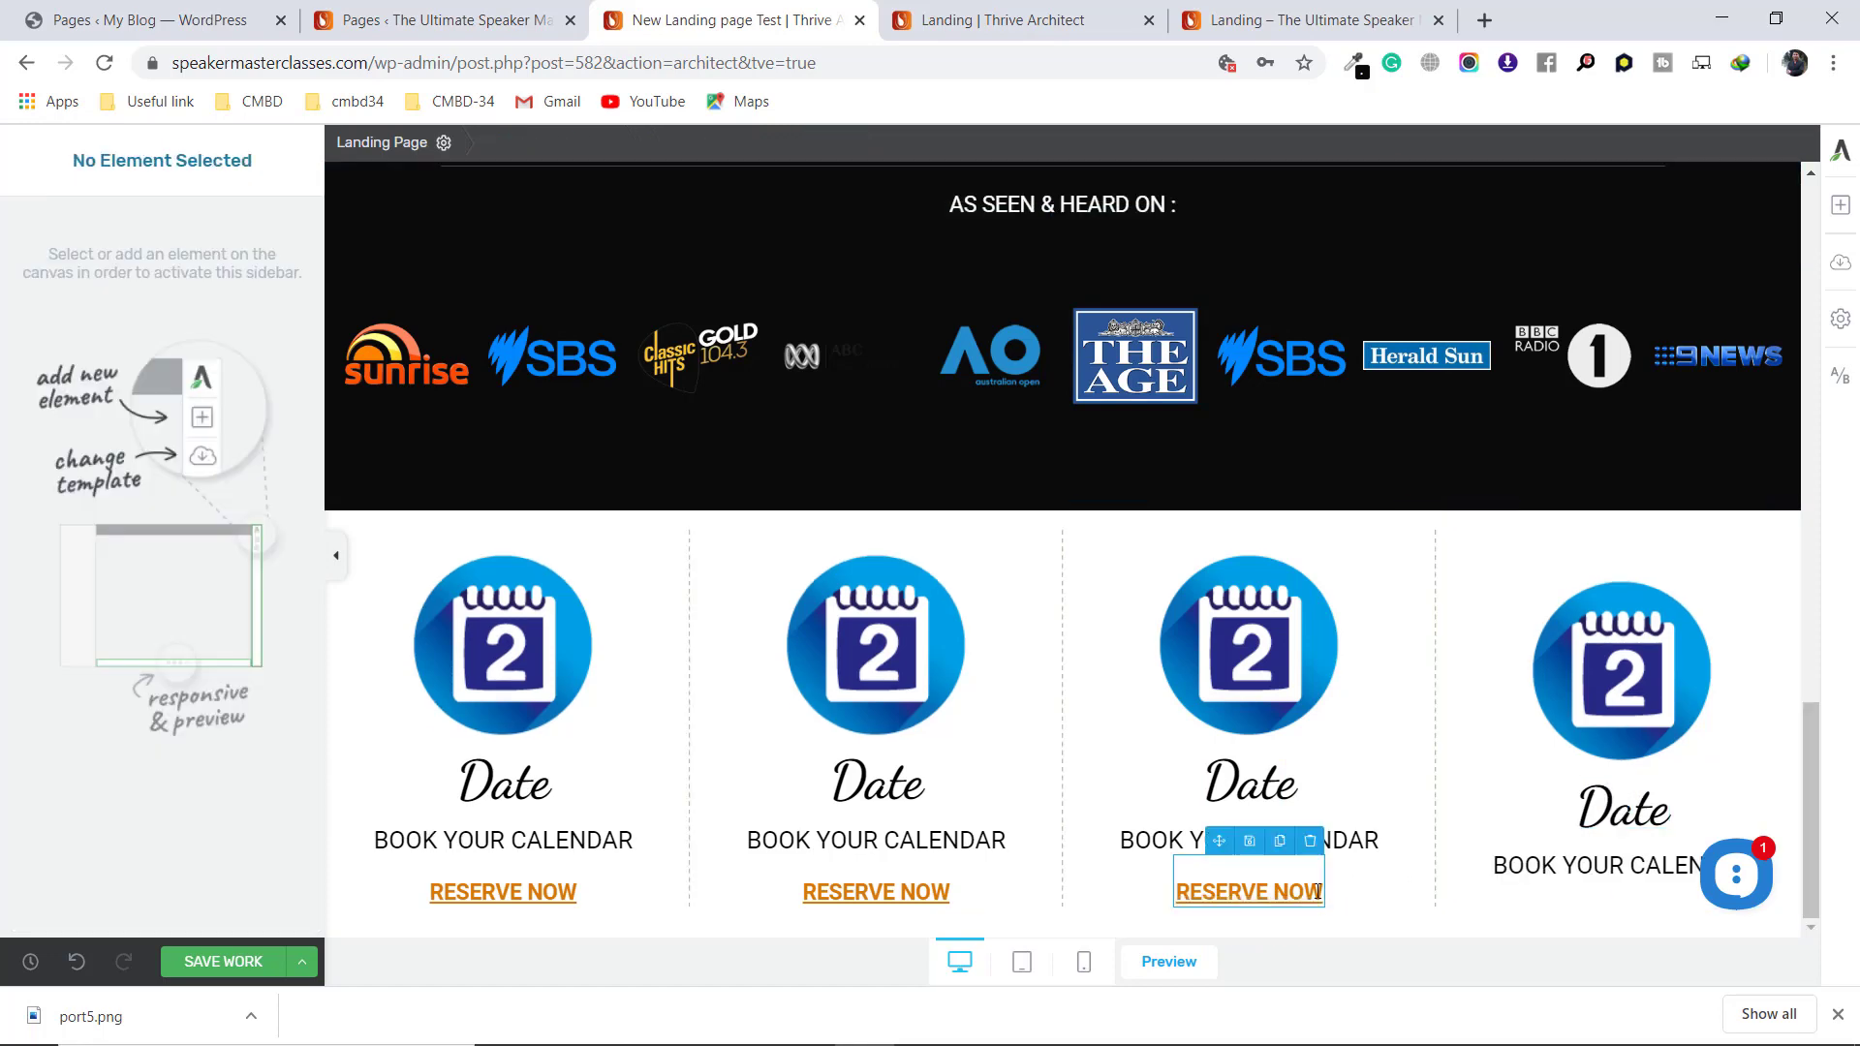
pyautogui.click(1279, 842)
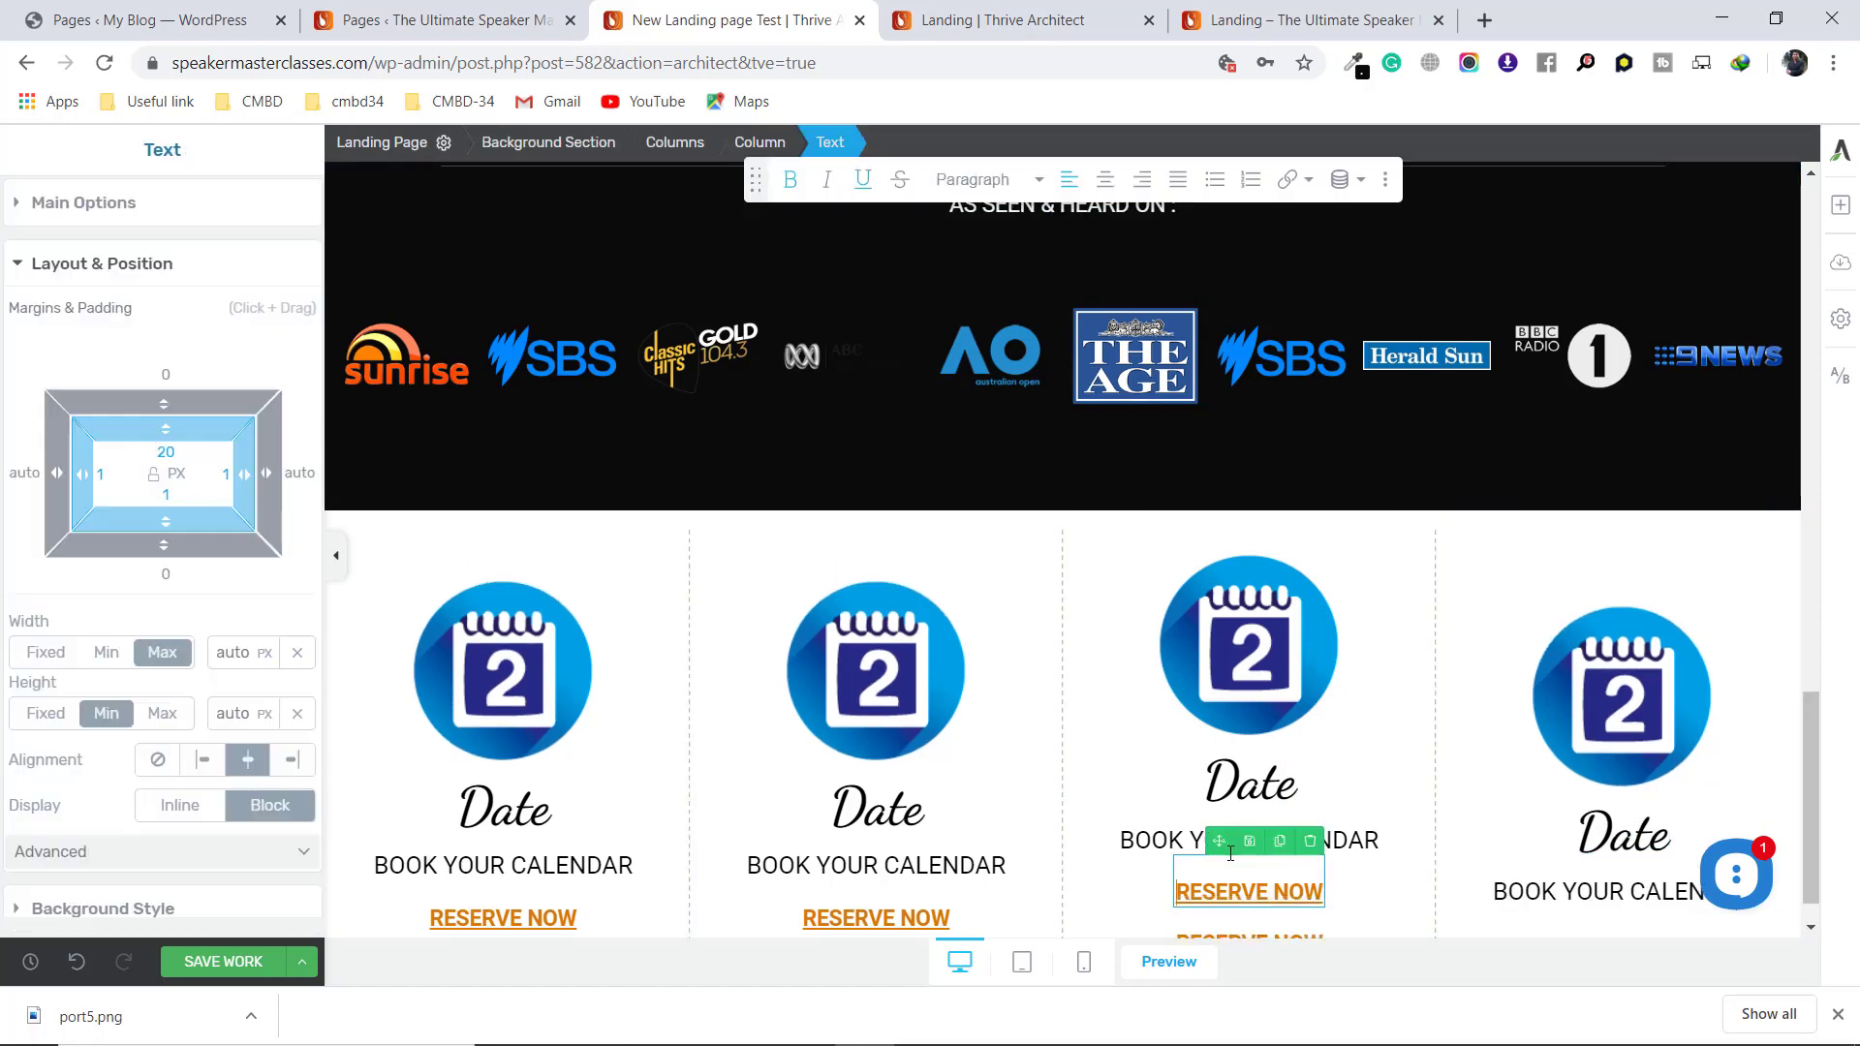
pyautogui.moveTo(1215, 839); pyautogui.dragTo(1598, 905)
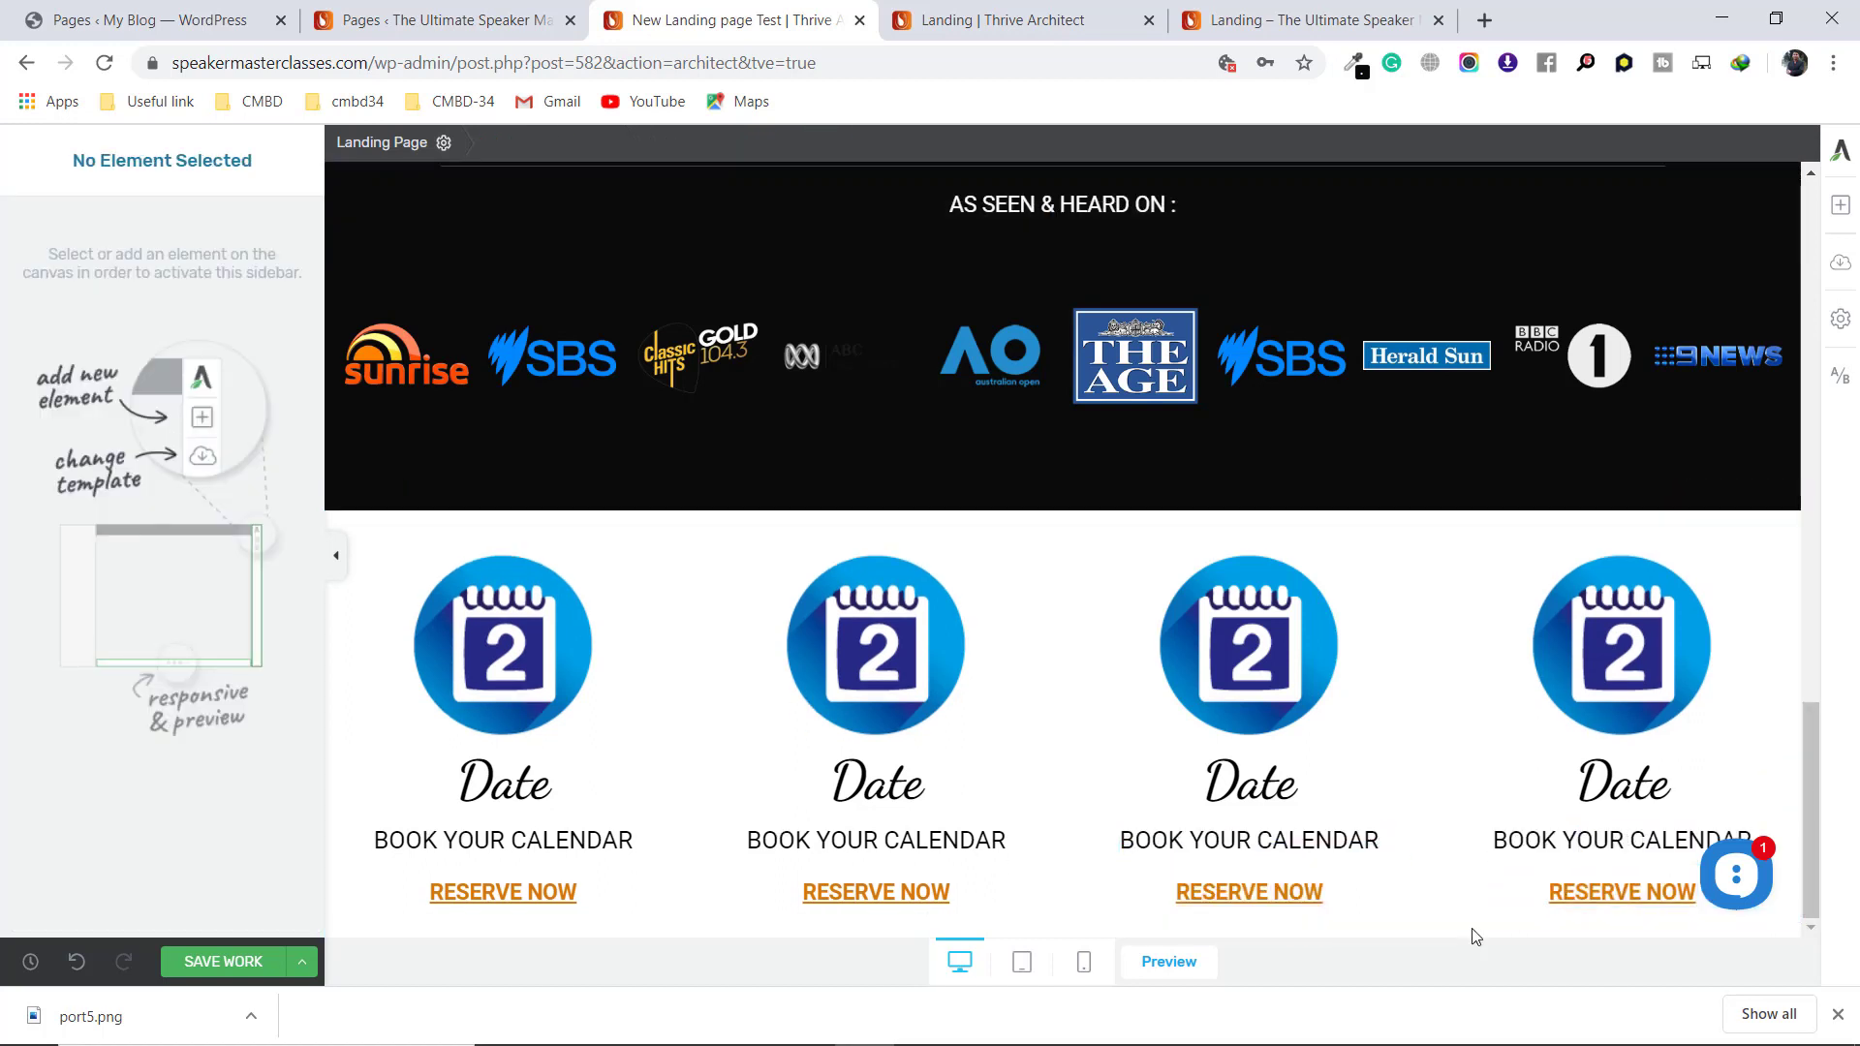
# Check the reference page's column spacing and set the icon background section's left and right padding to 100 px
pyautogui.click(1266, 10)
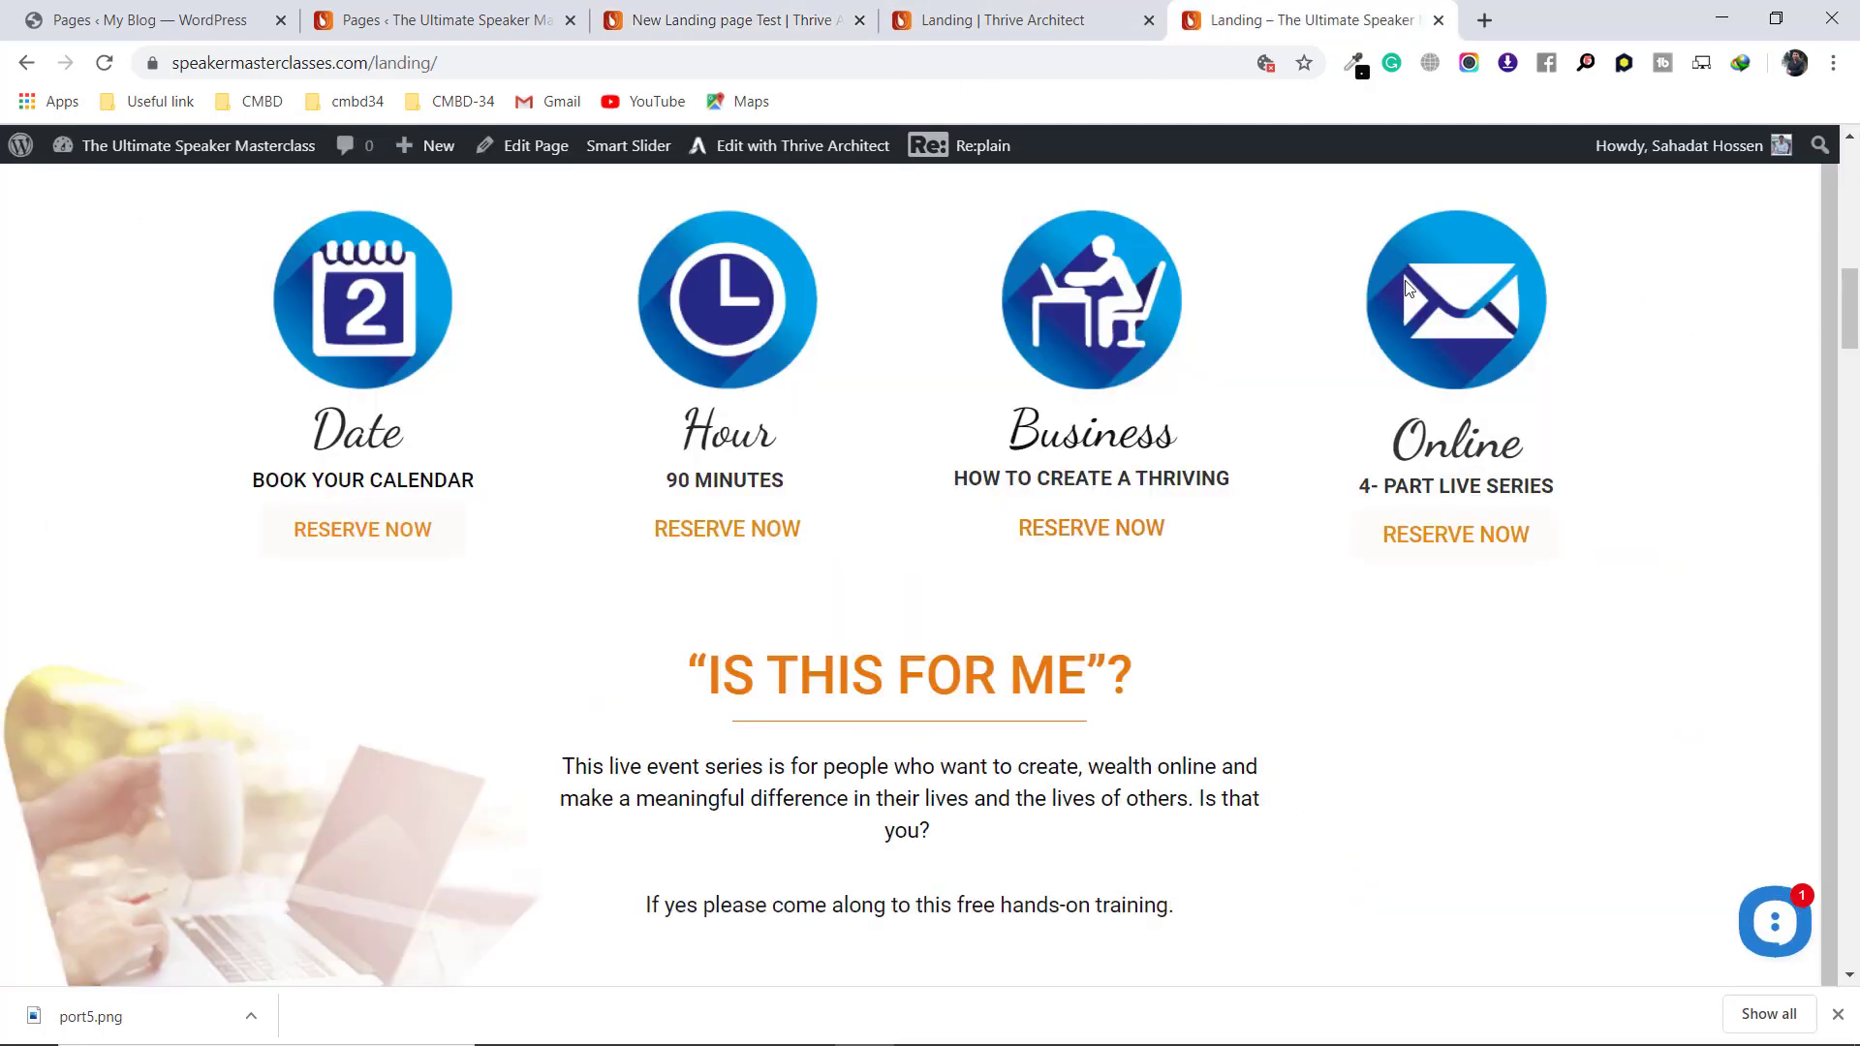
pyautogui.click(761, 9)
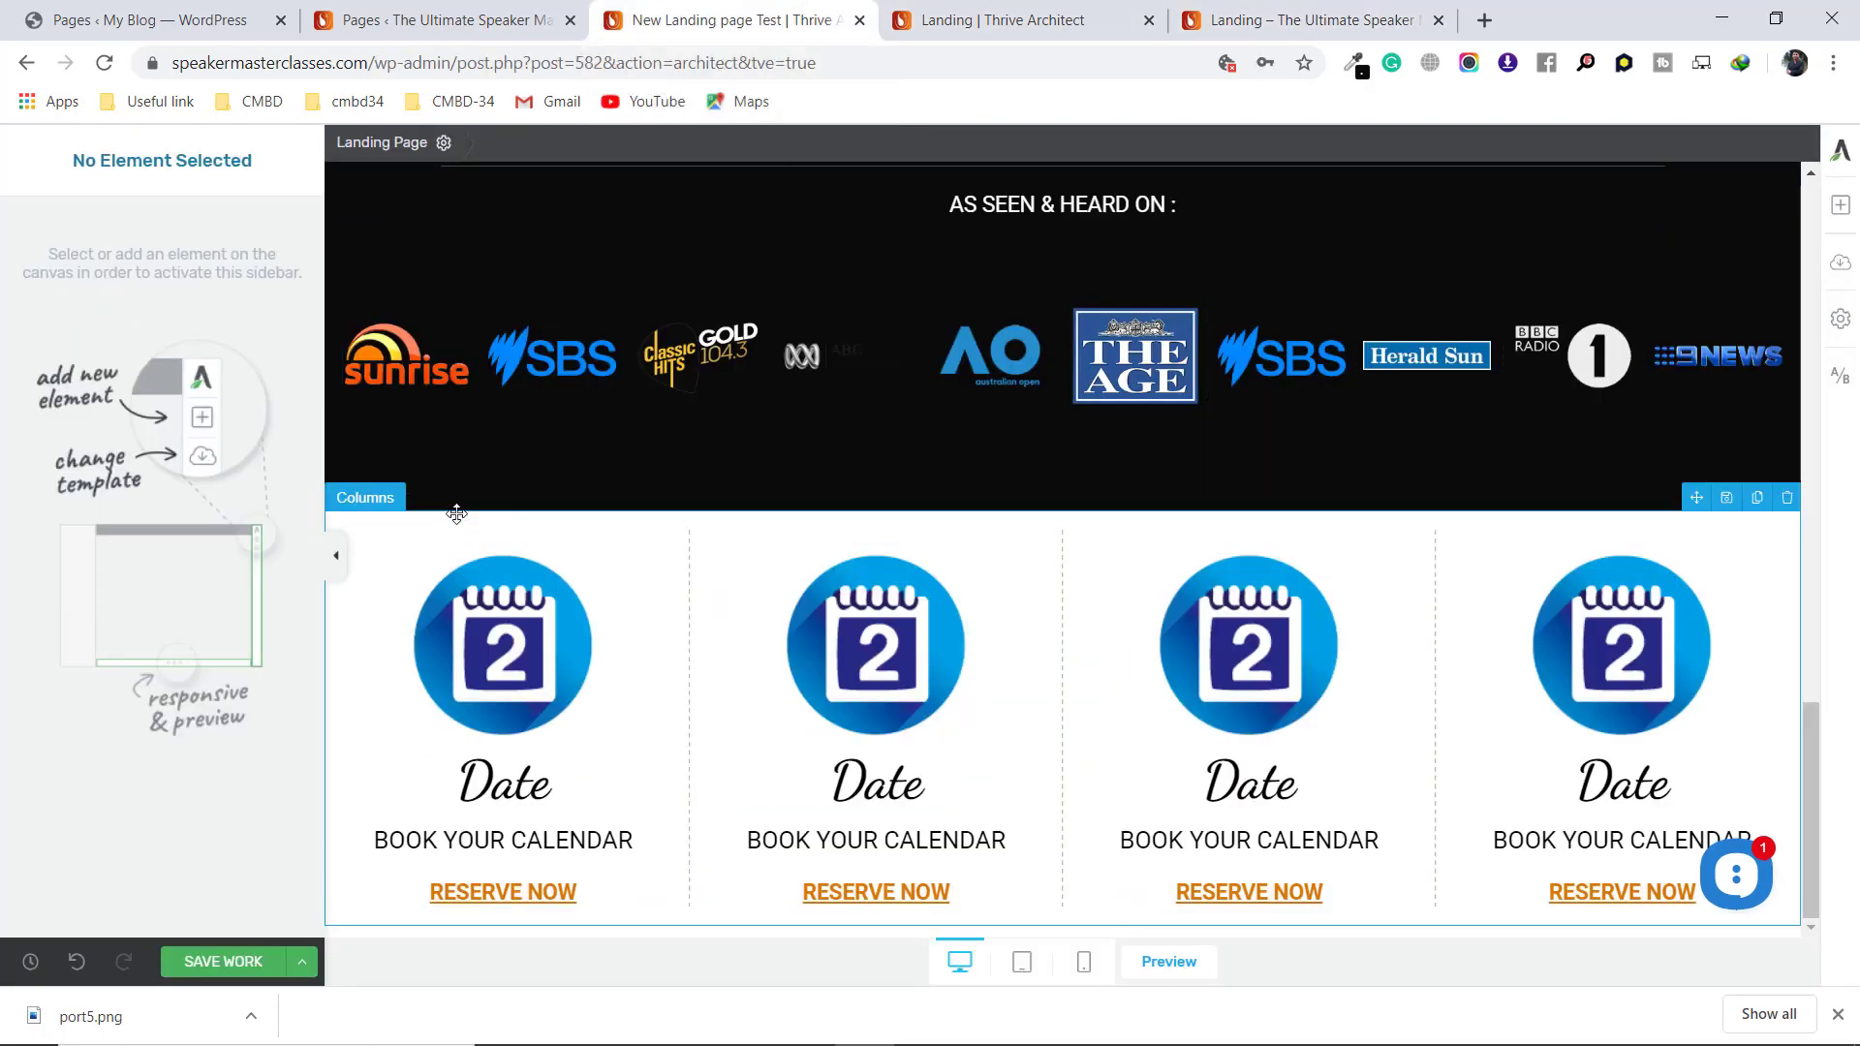
pyautogui.click(518, 928)
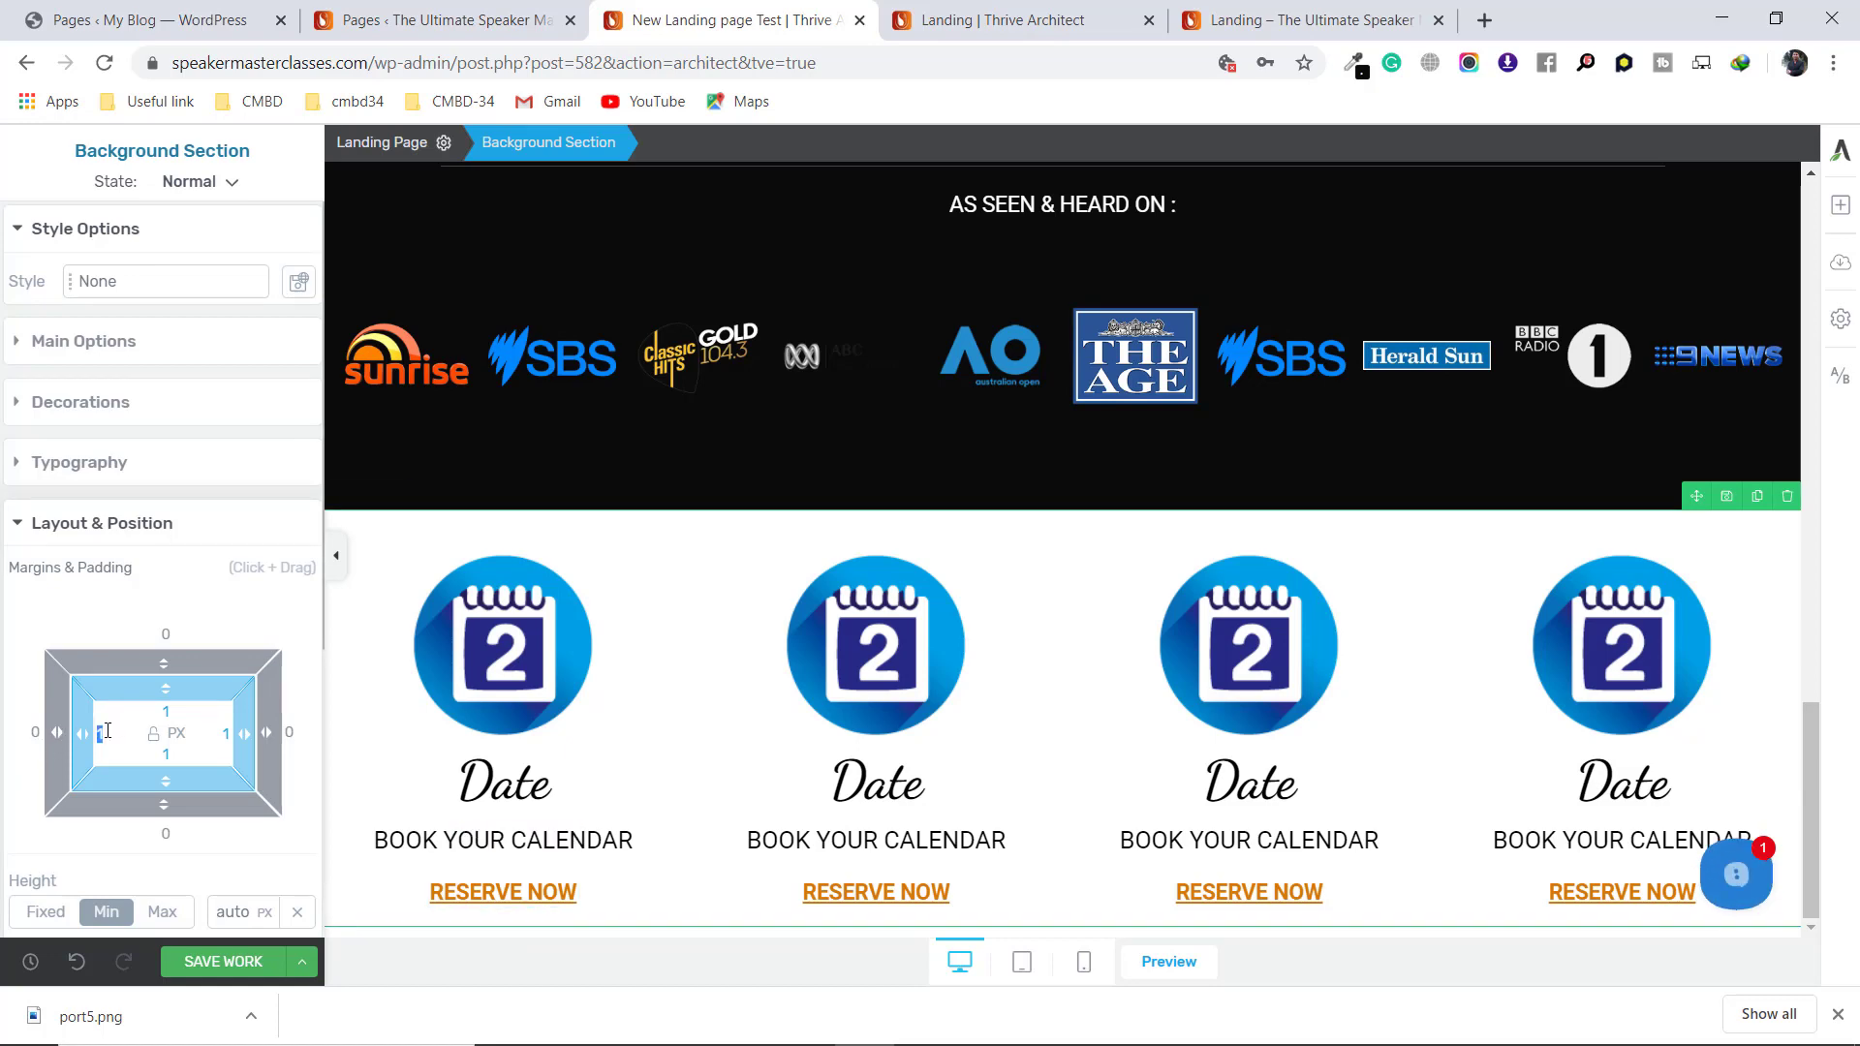
pyautogui.write('100')
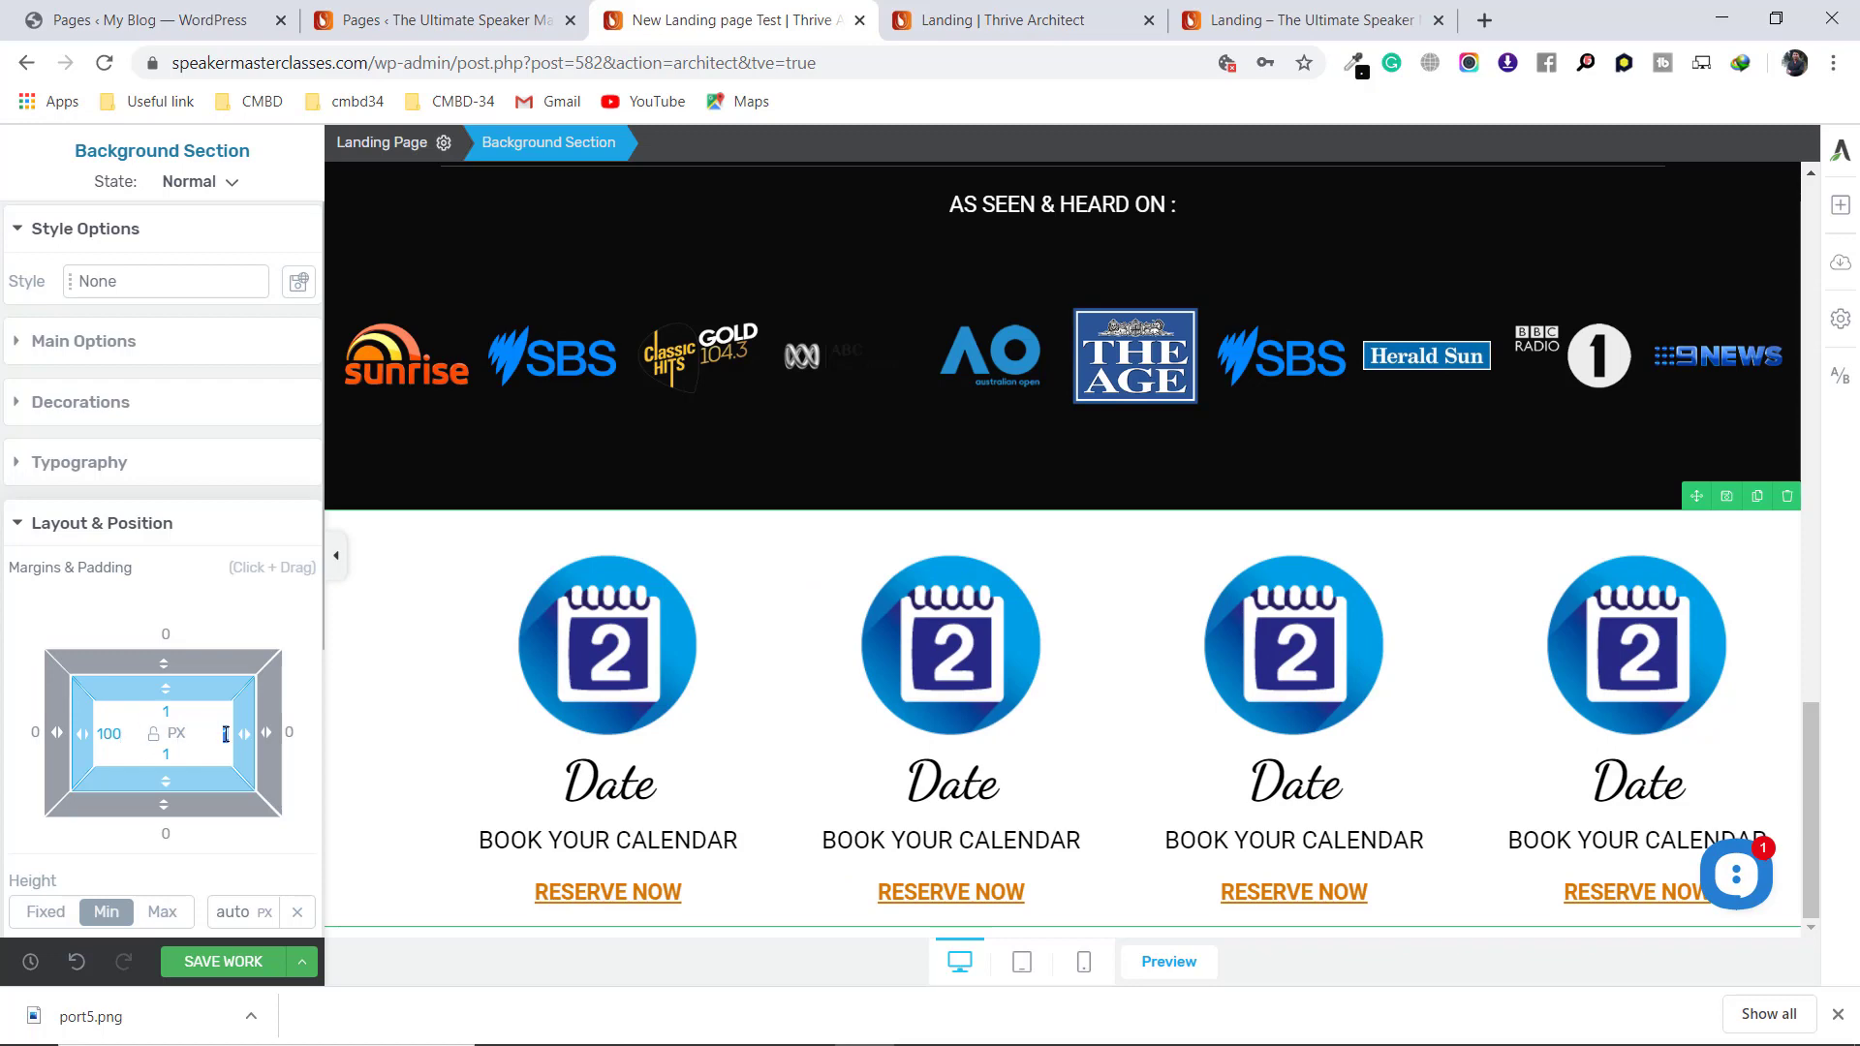
pyautogui.write('100')
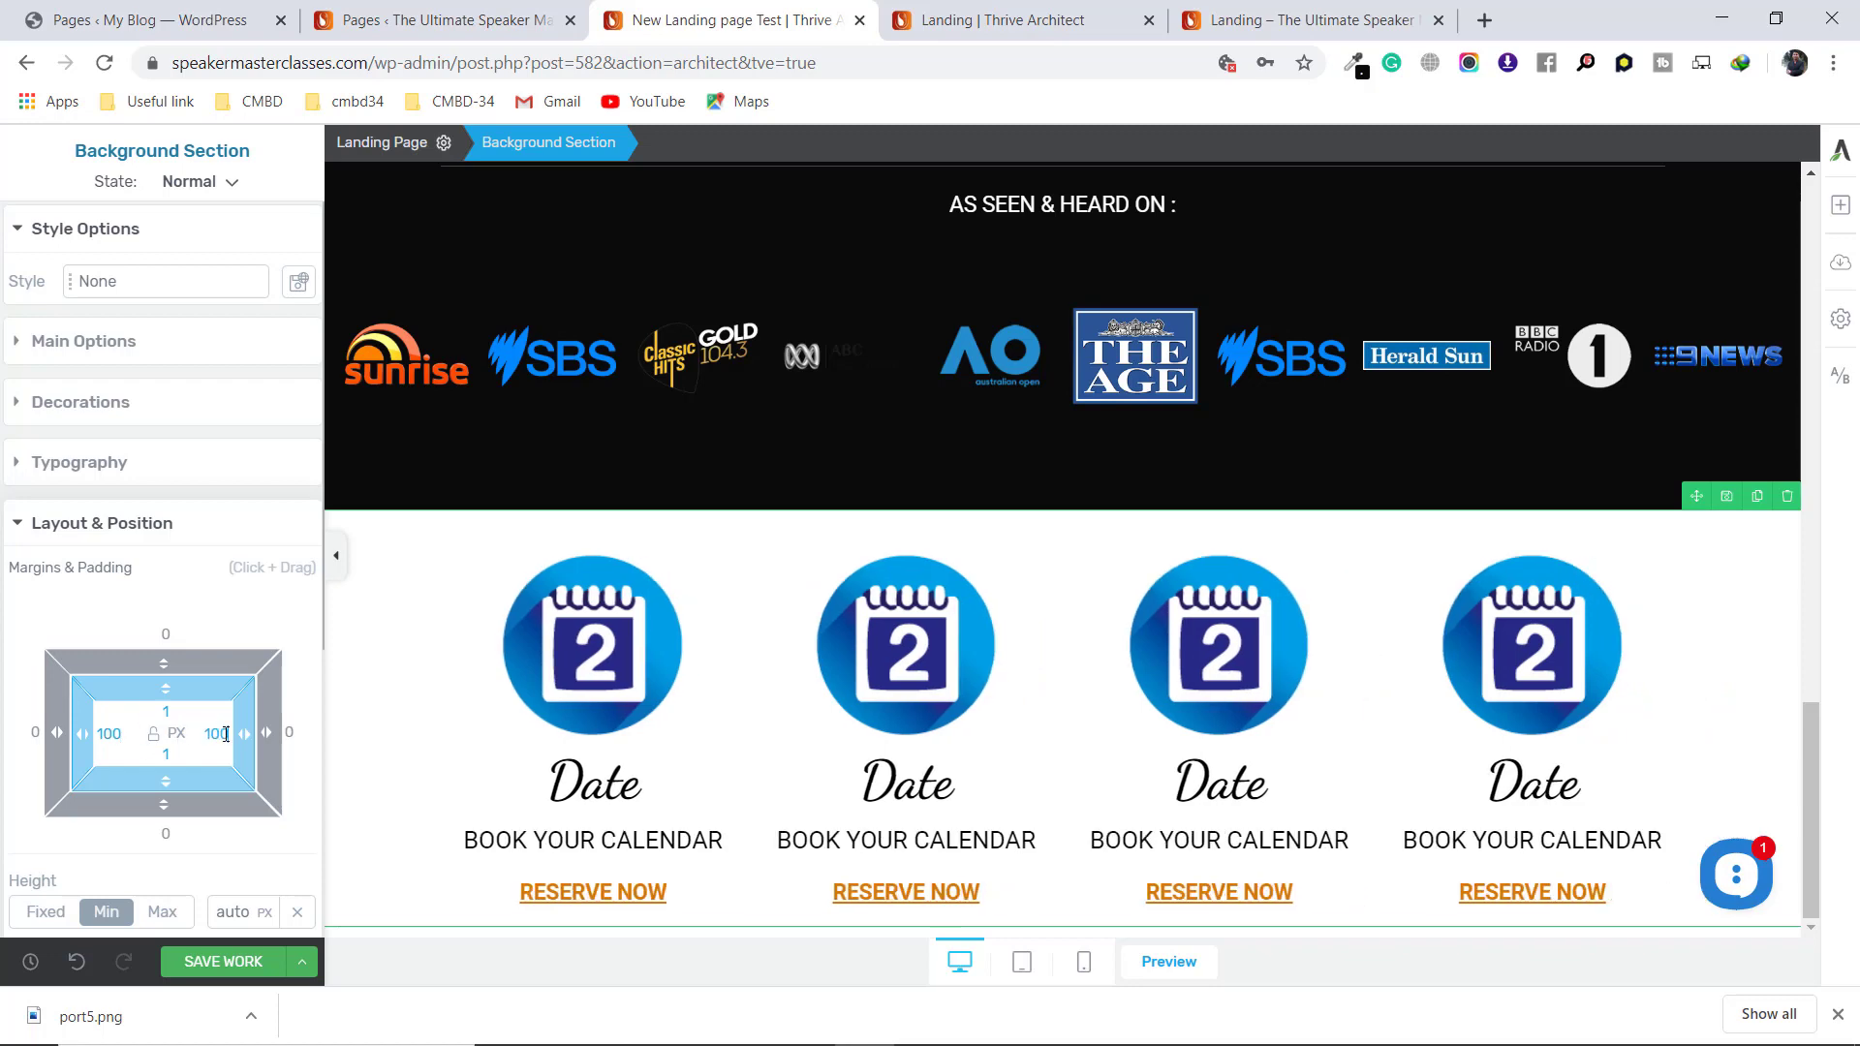
# View the icon section at full canvas width and compare its spacing with the live reference page
pyautogui.click(338, 559)
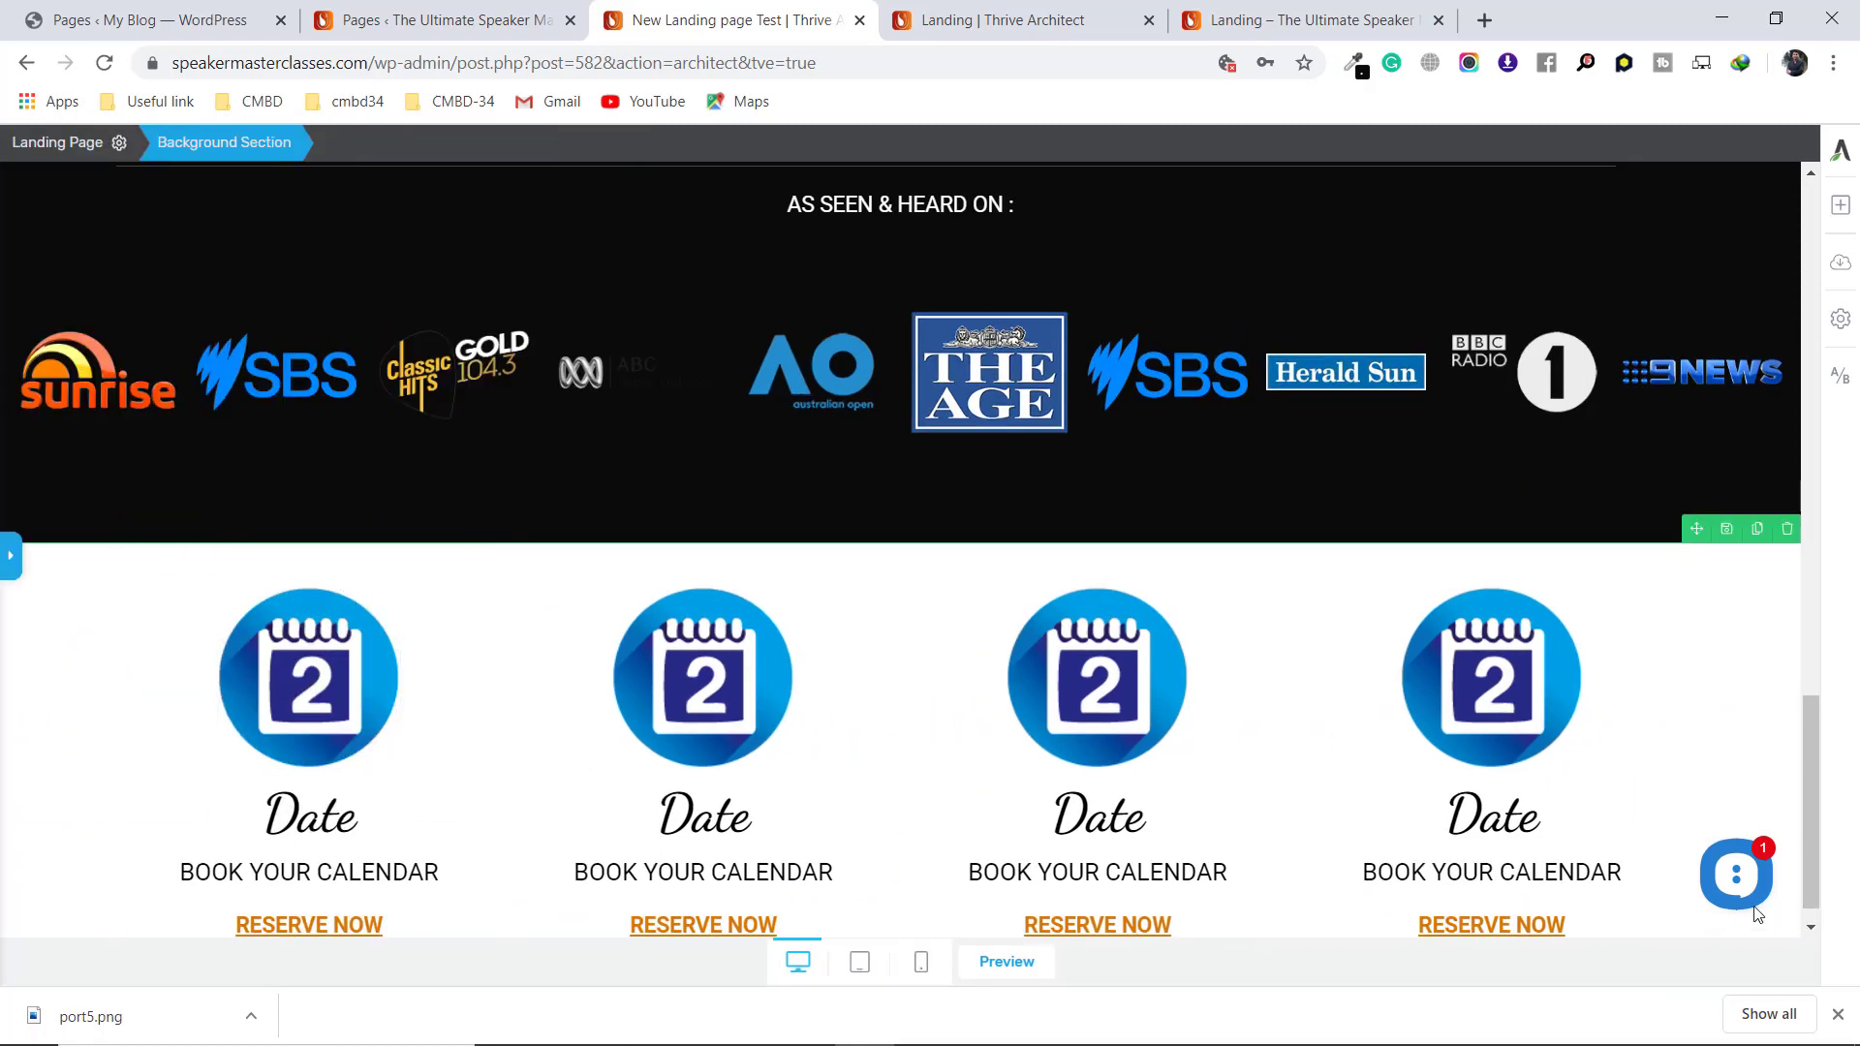
pyautogui.scroll(-1, 1741, 751)
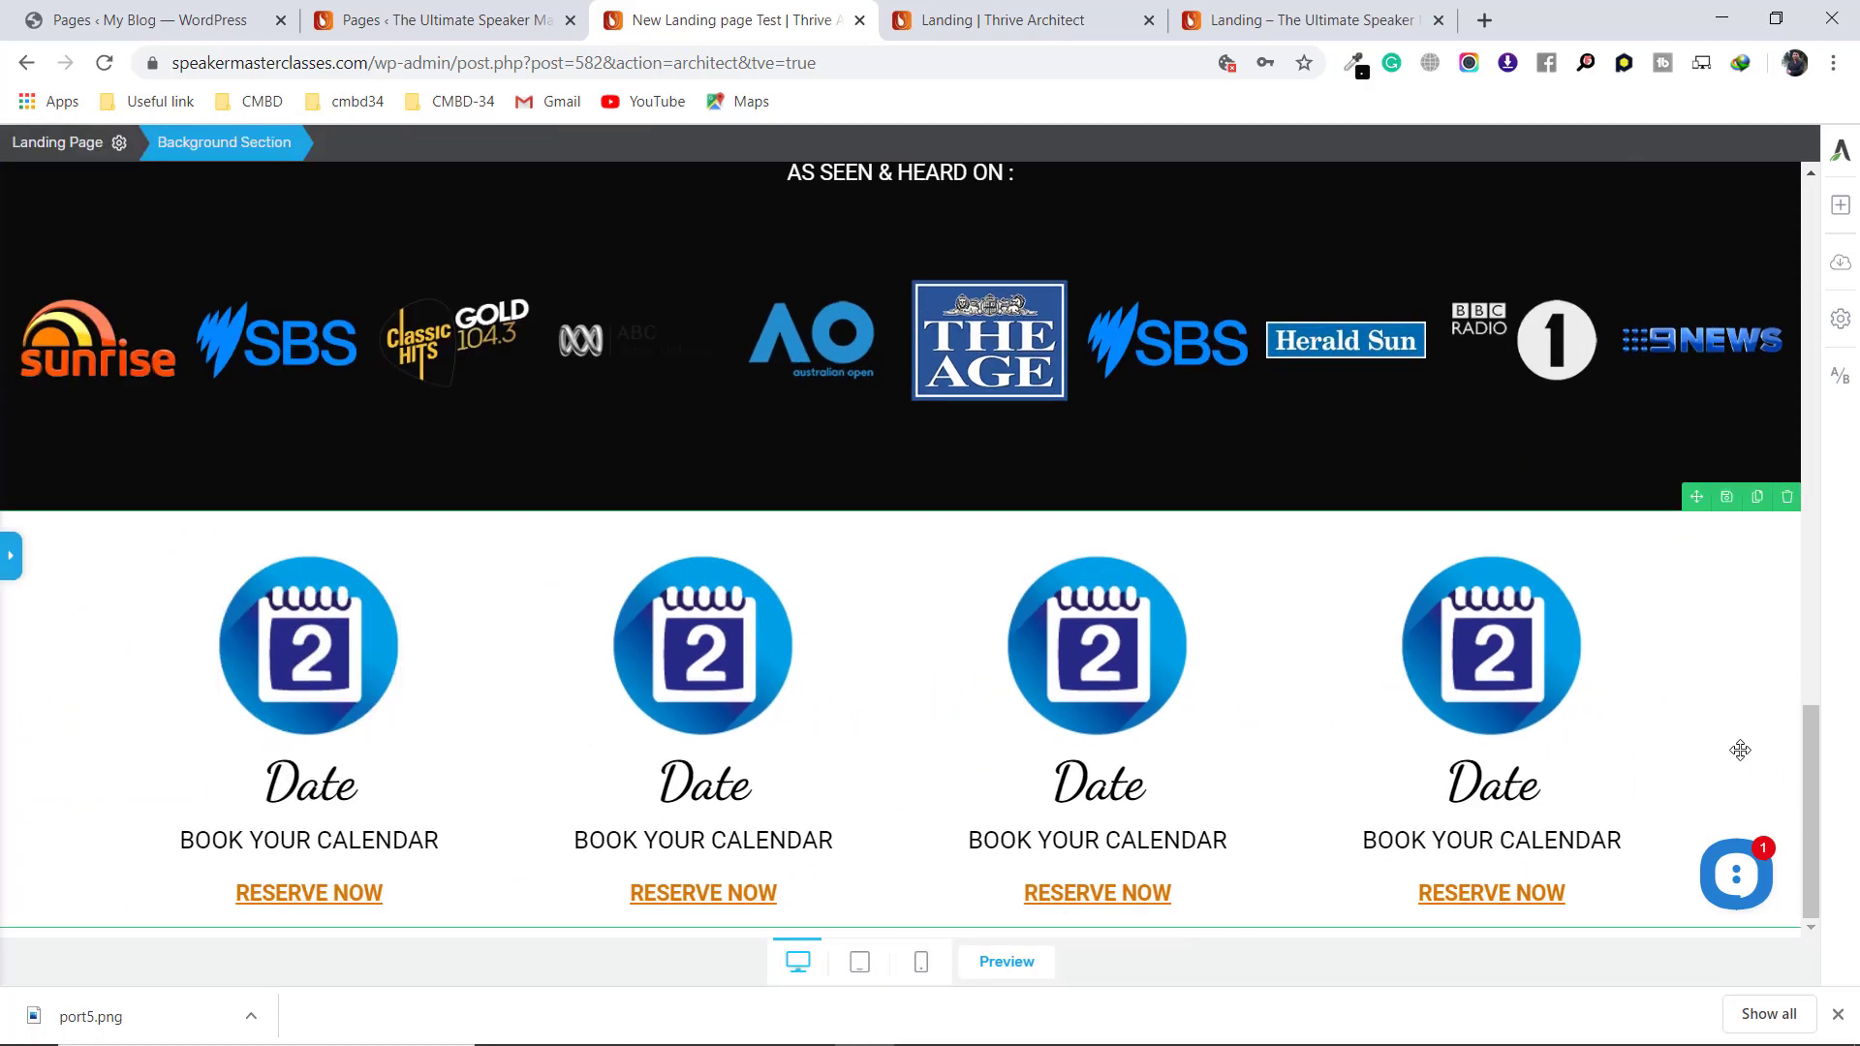
pyautogui.click(1269, 5)
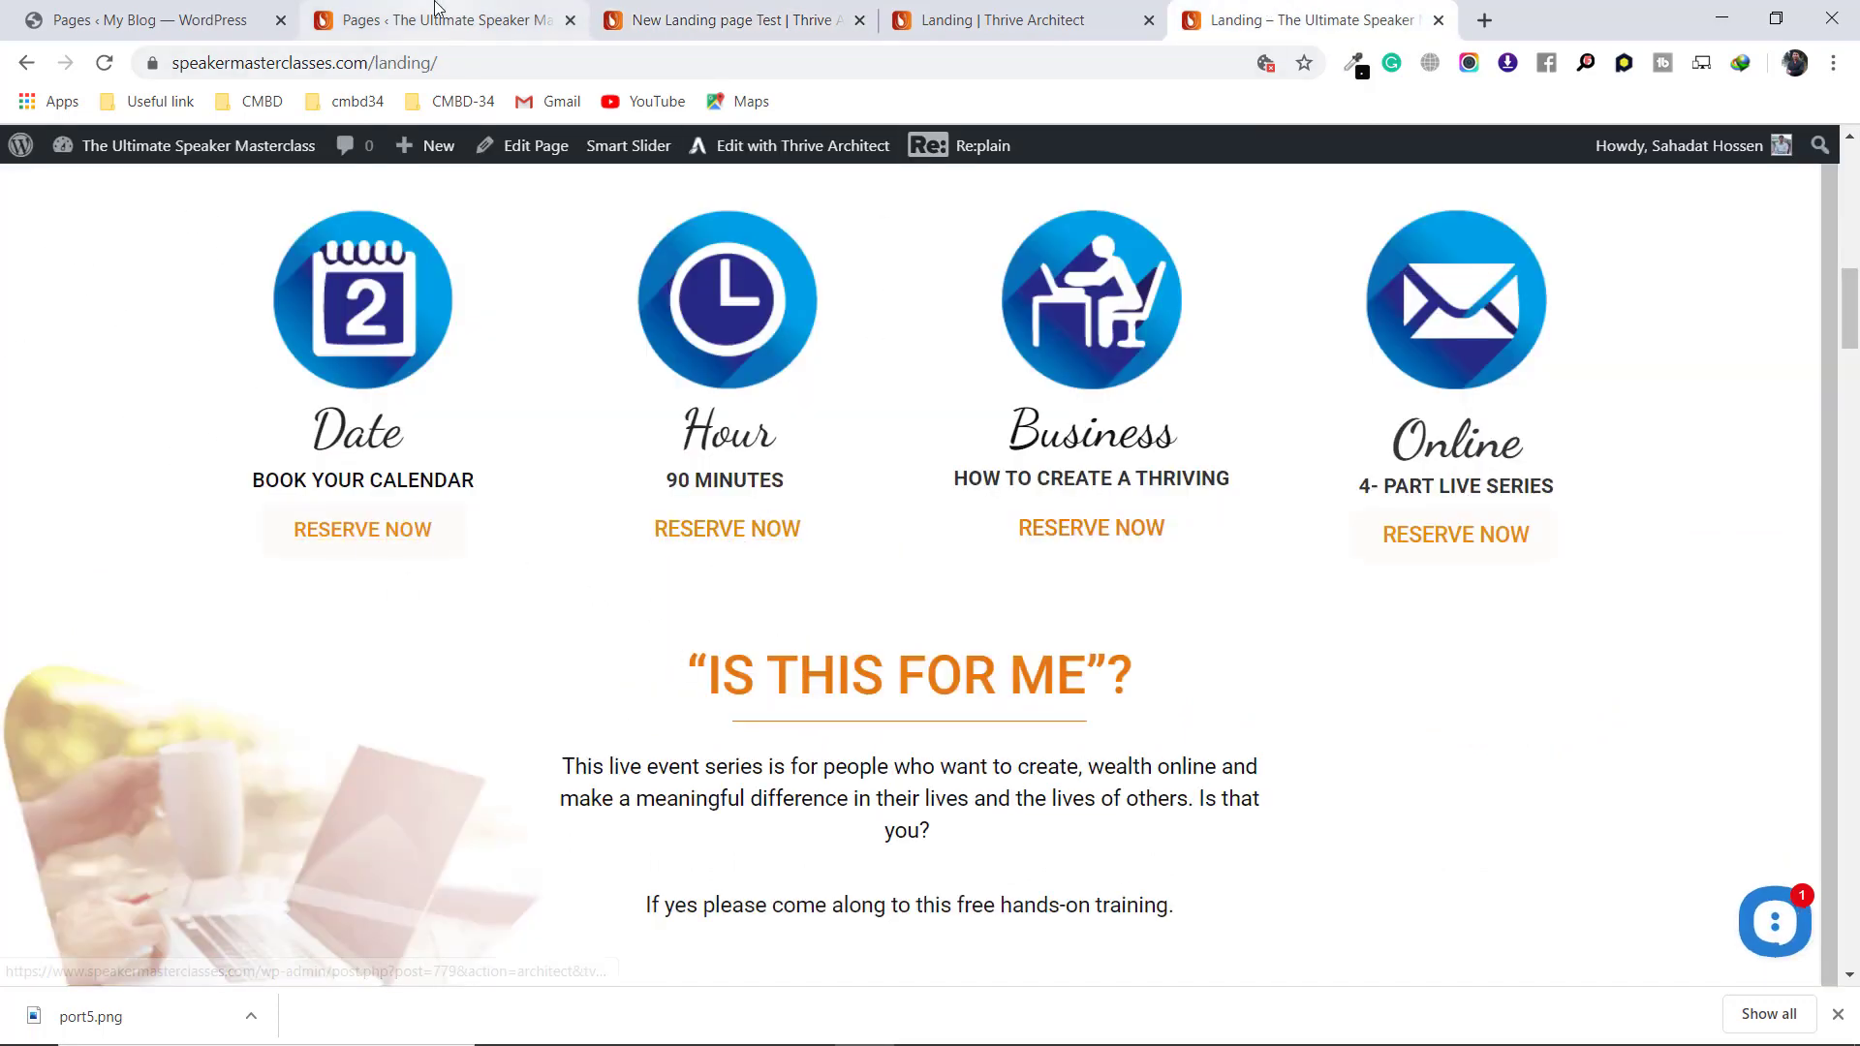
pyautogui.click(678, 7)
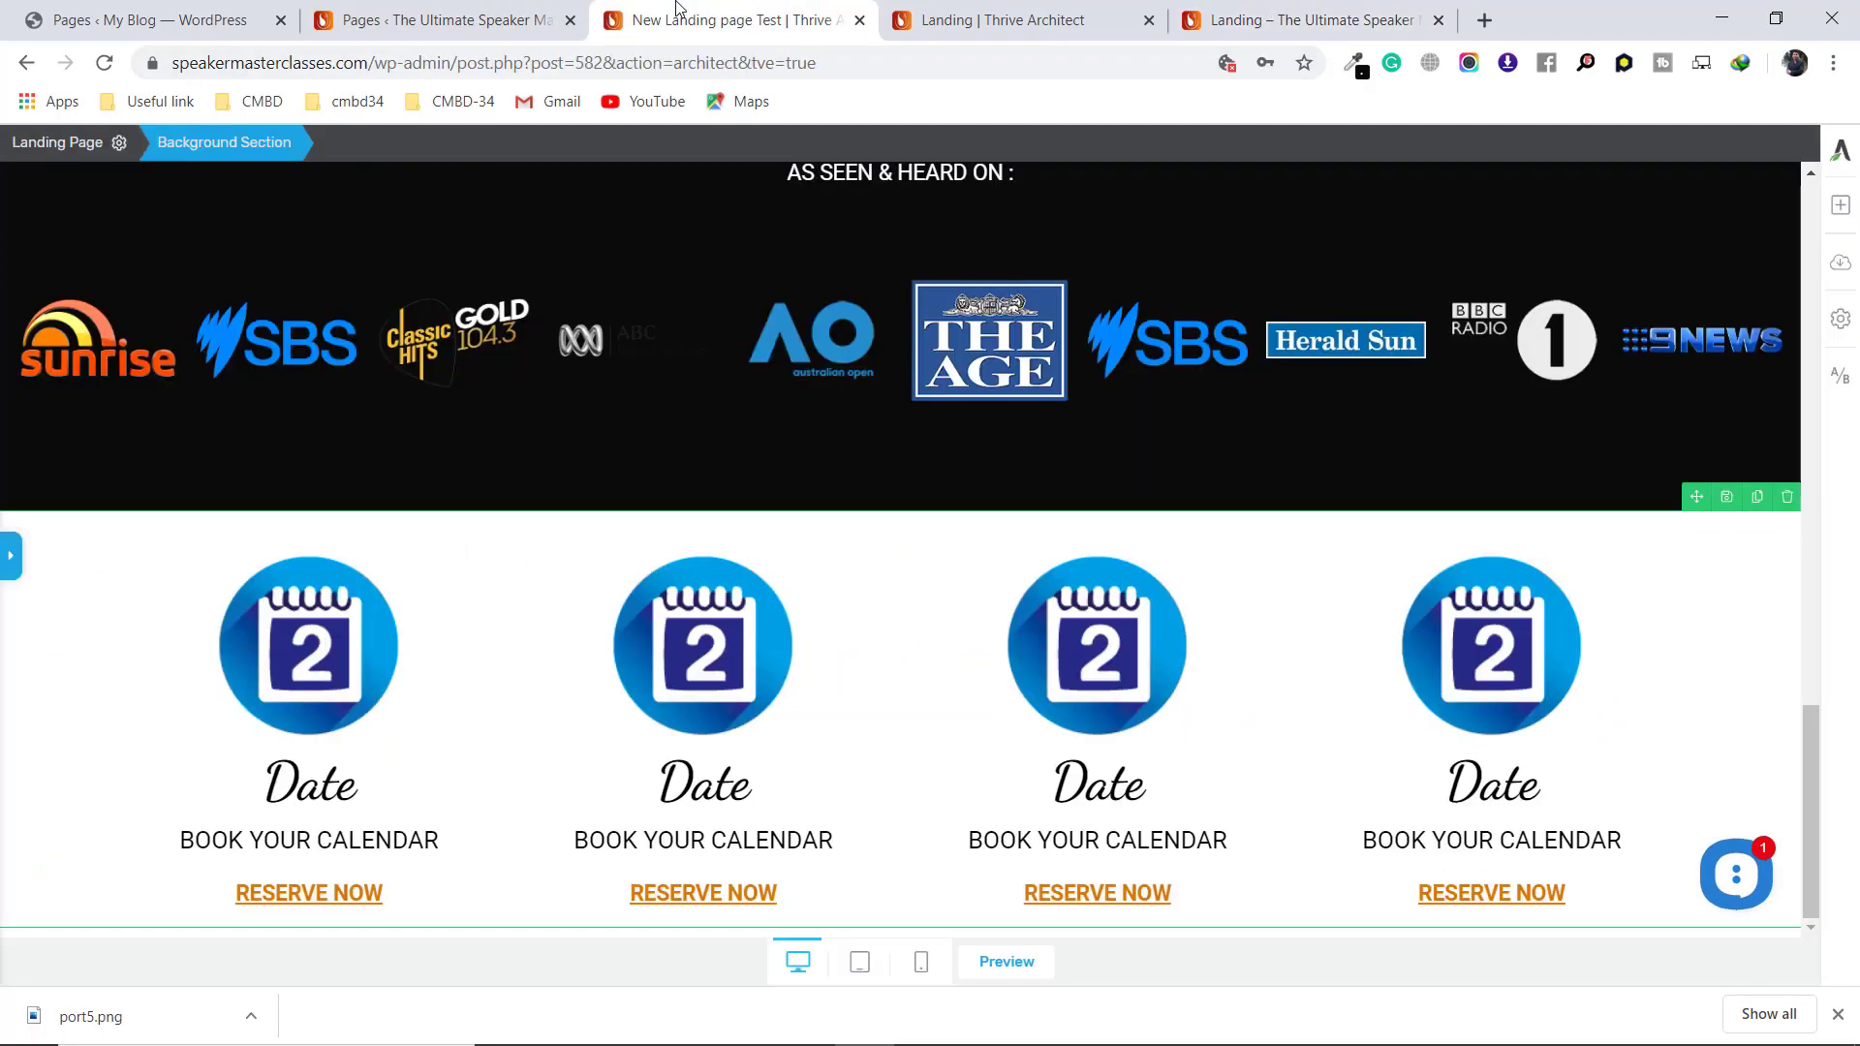
pyautogui.click(8, 556)
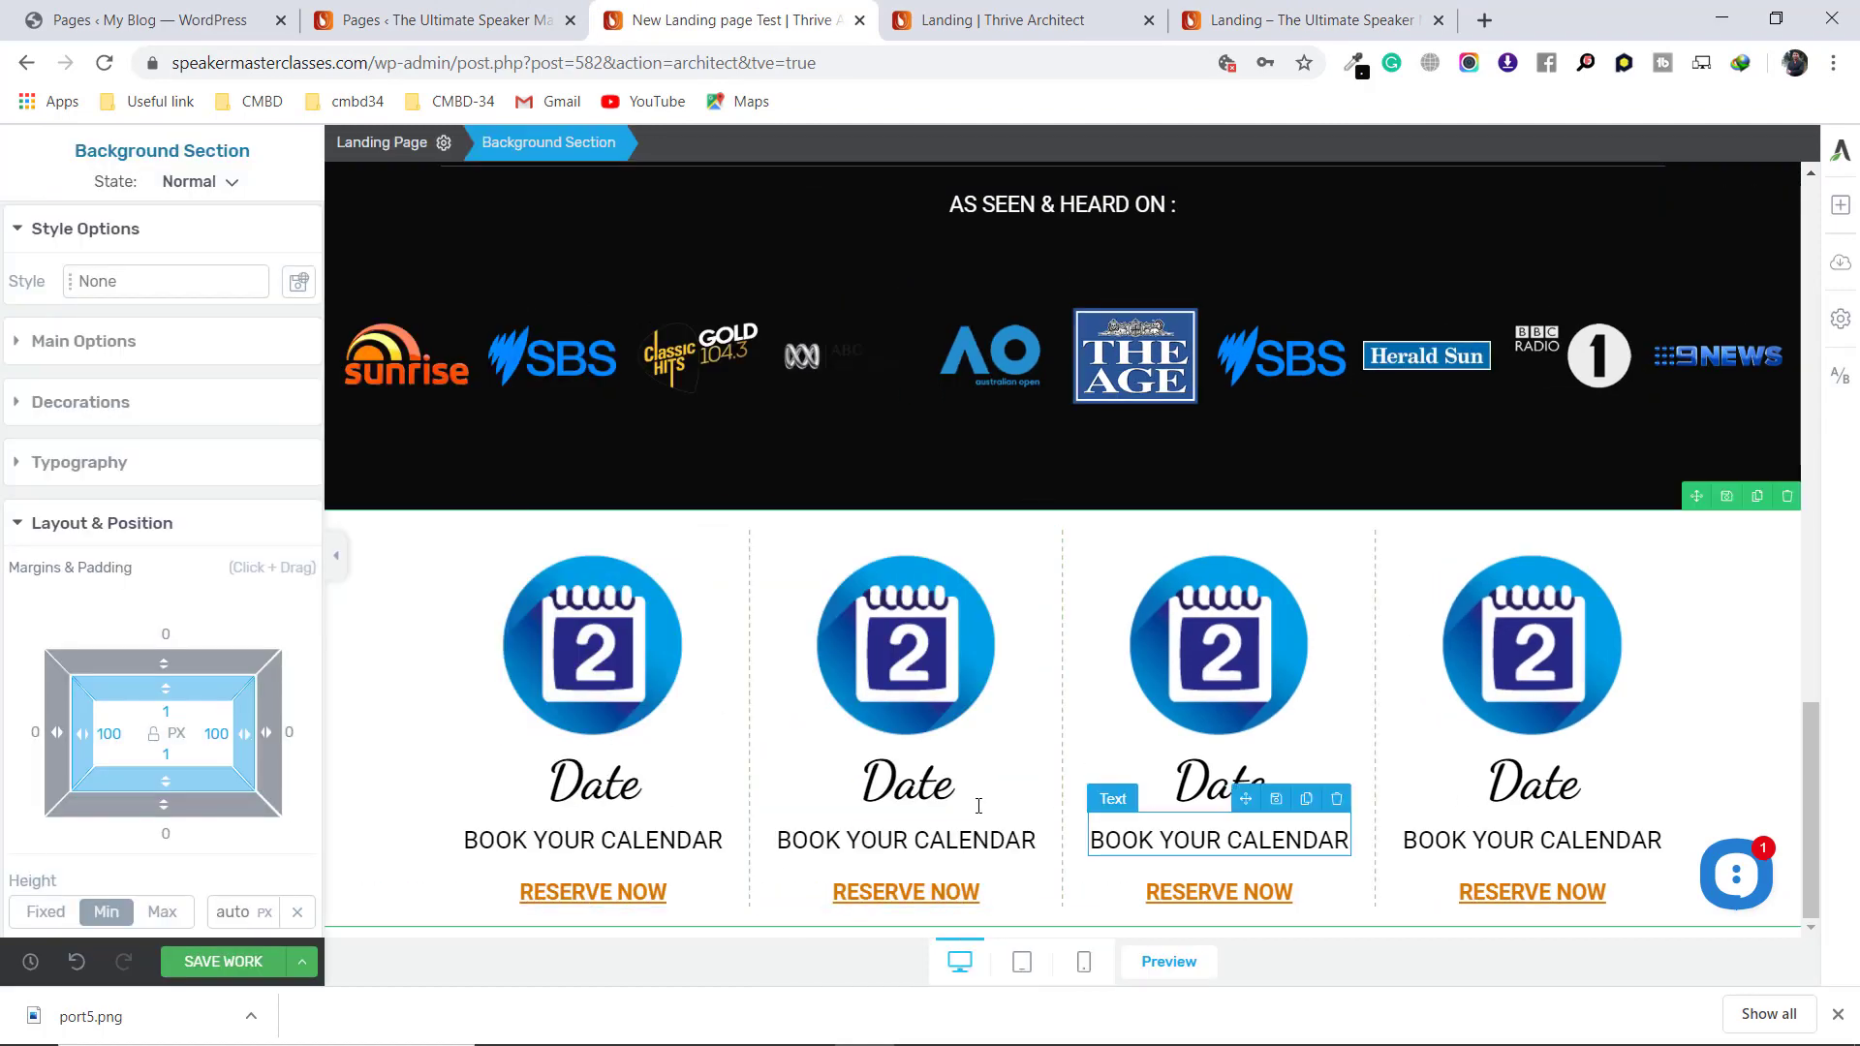
# Copy the "Hour" heading from the reference page and replace the second column's "Date" heading with it
pyautogui.click(1278, 19)
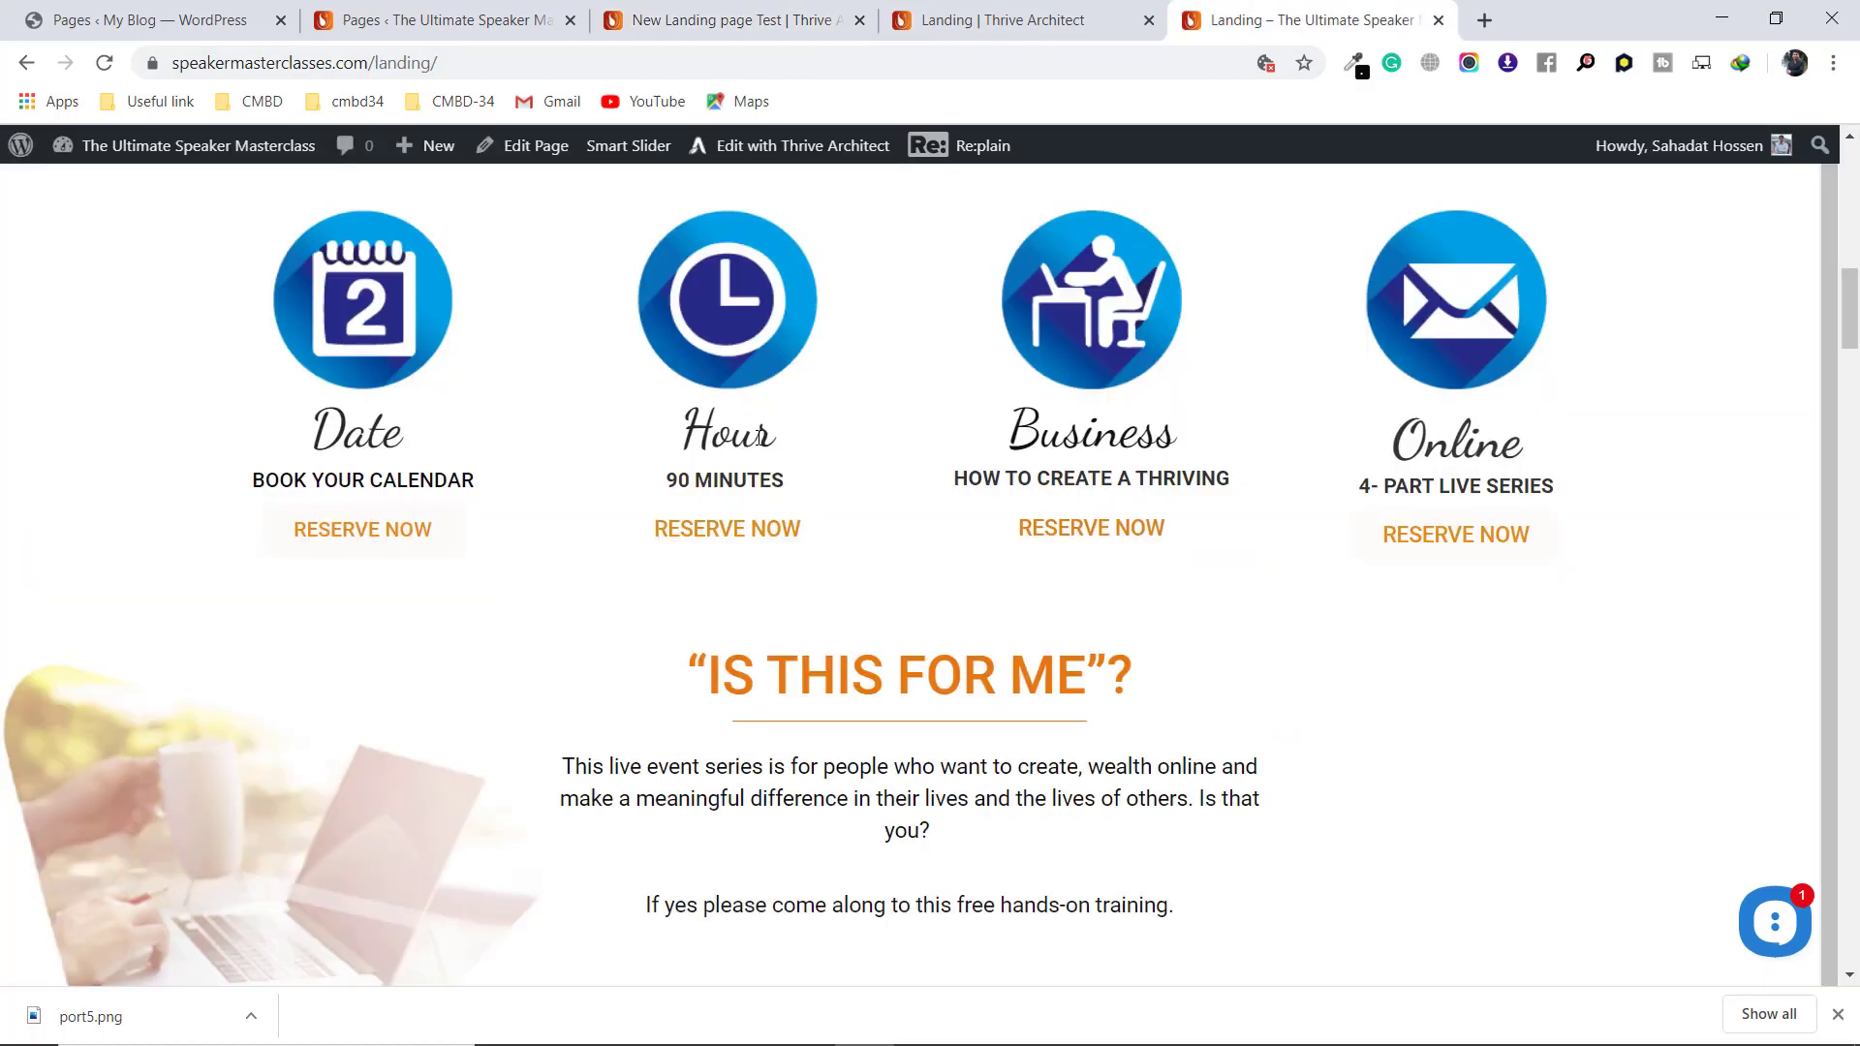
pyautogui.moveTo(770, 436); pyautogui.dragTo(637, 446)
pyautogui.hotkey('ctrl', 'c')
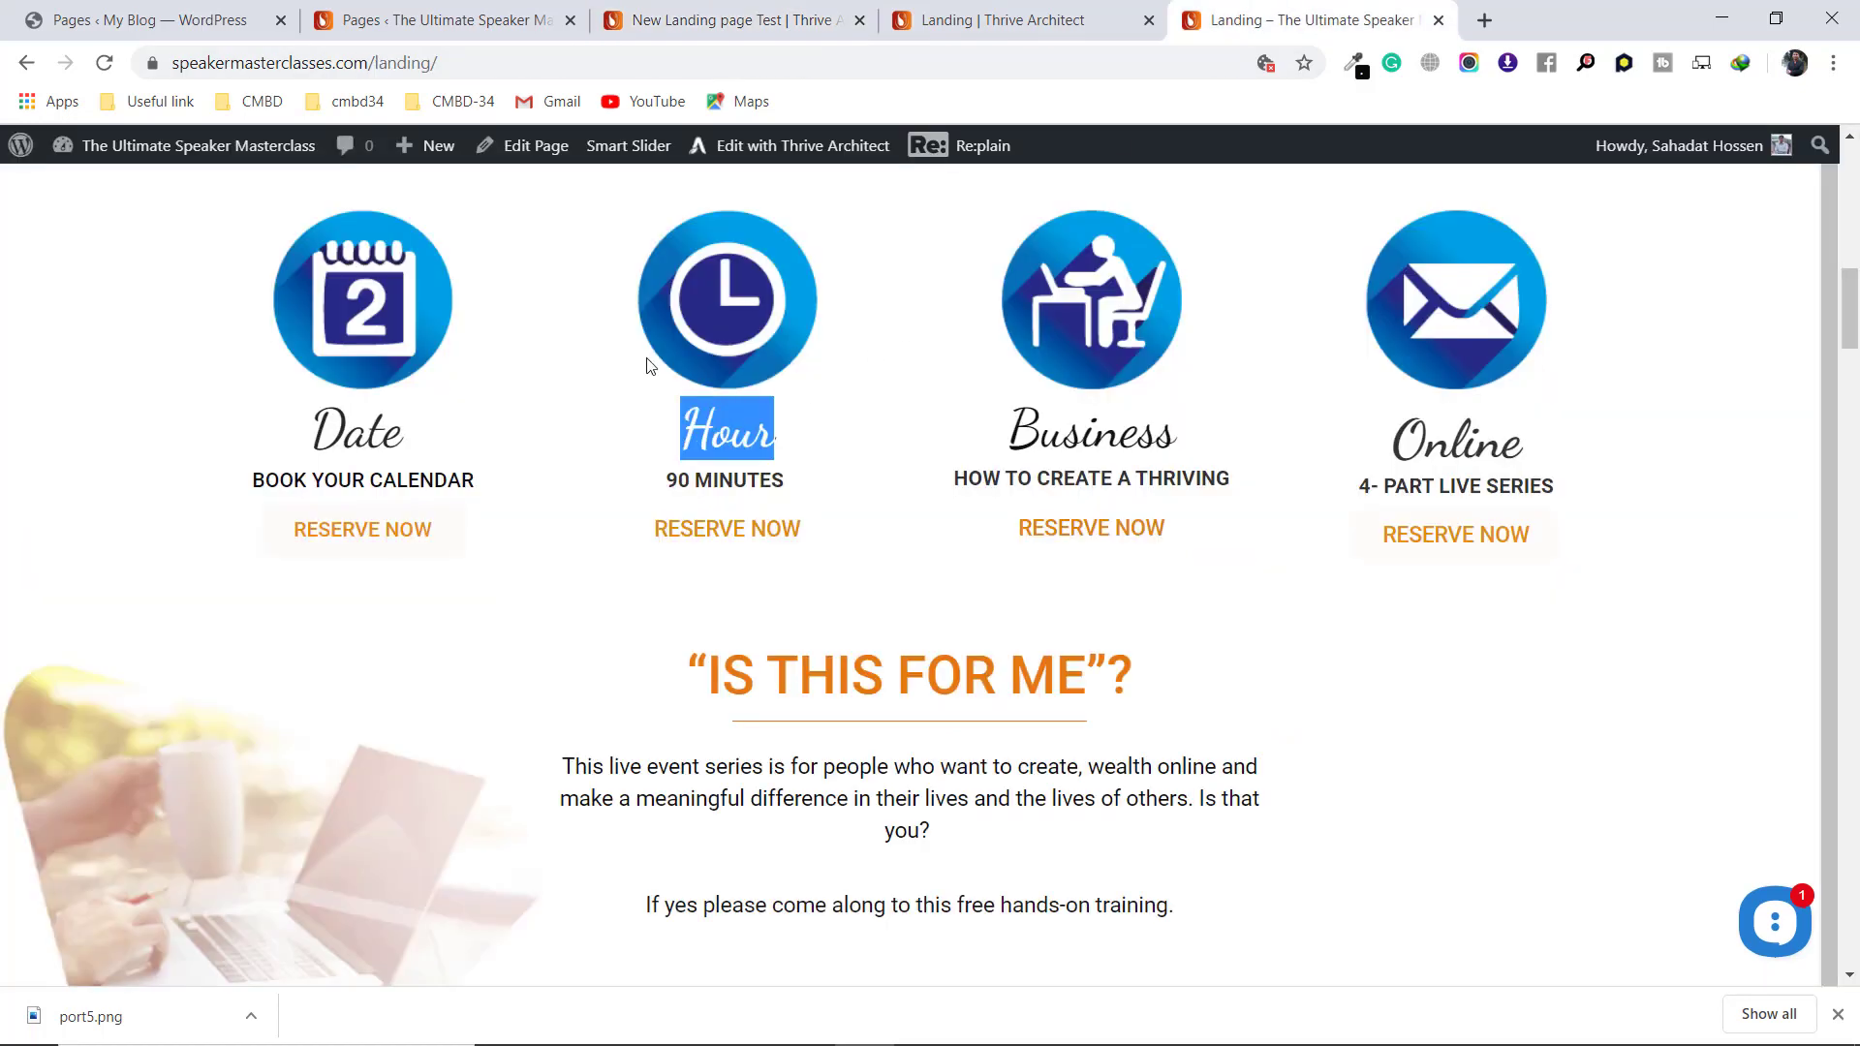
pyautogui.click(695, 14)
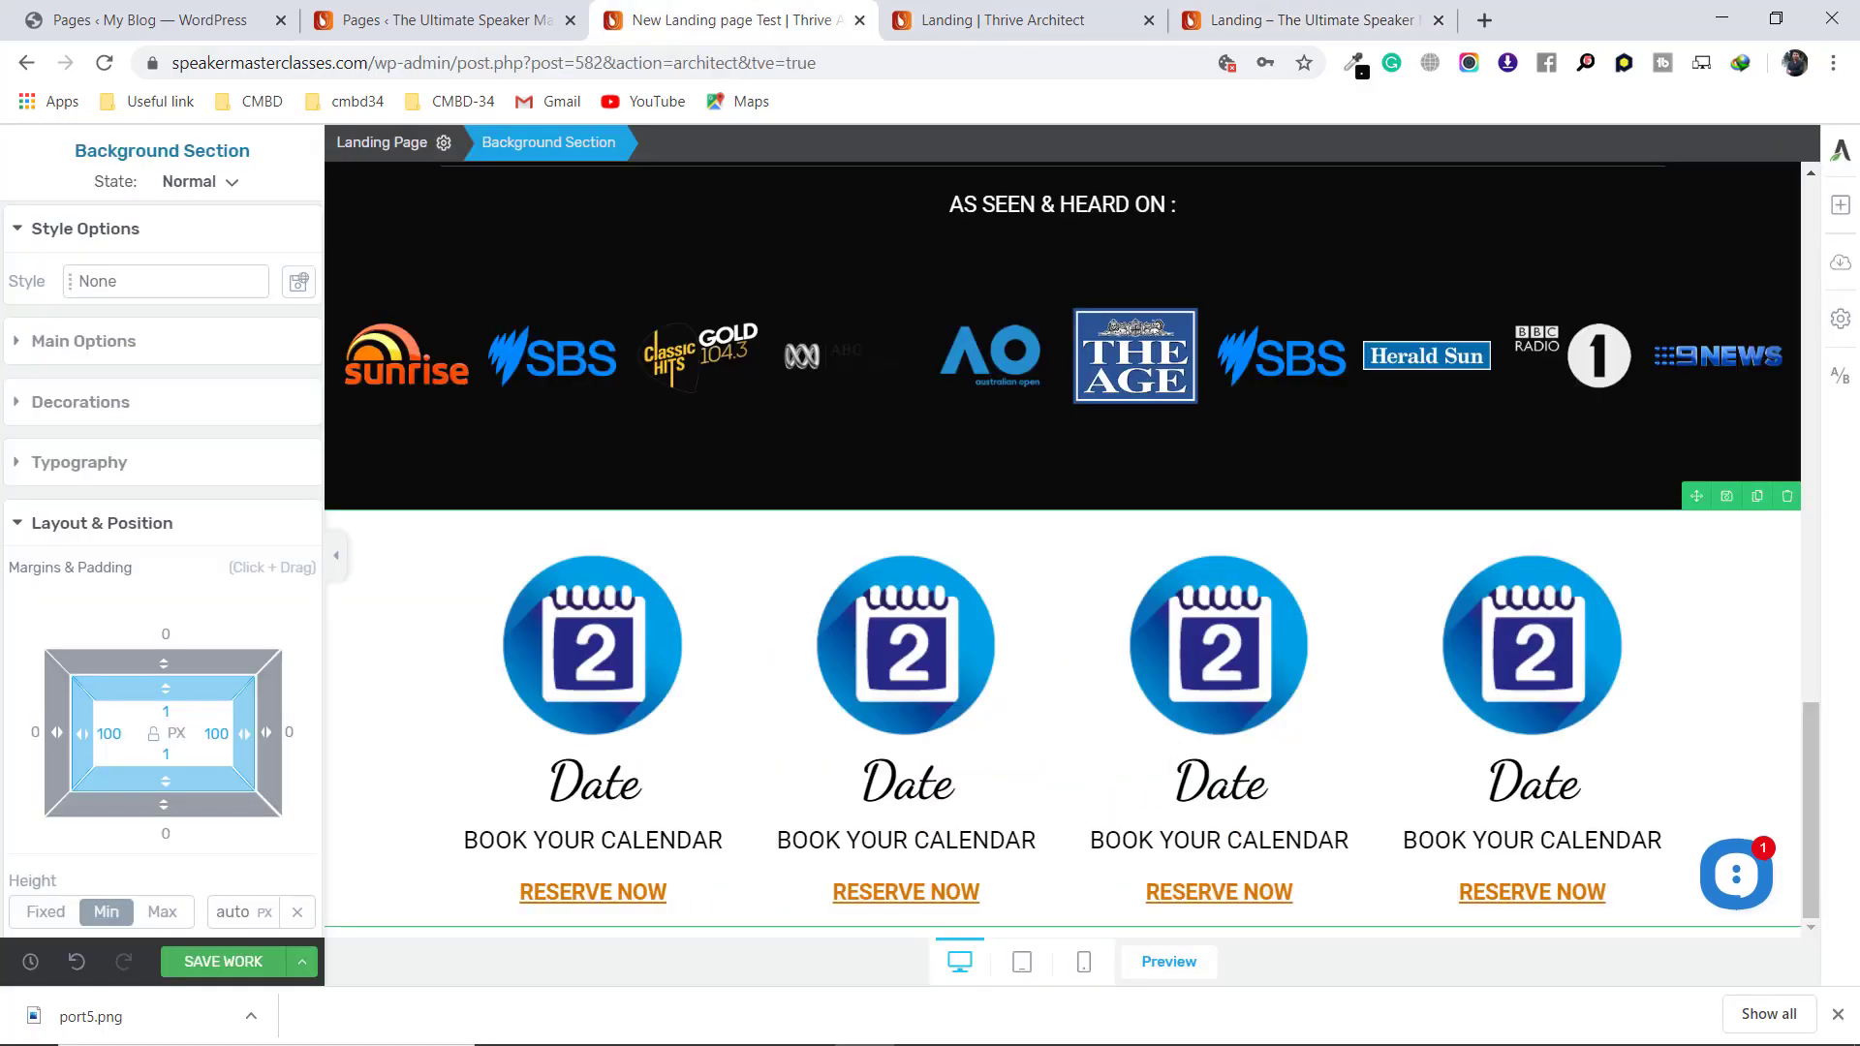
pyautogui.click(936, 772)
pyautogui.doubleClick(936, 772)
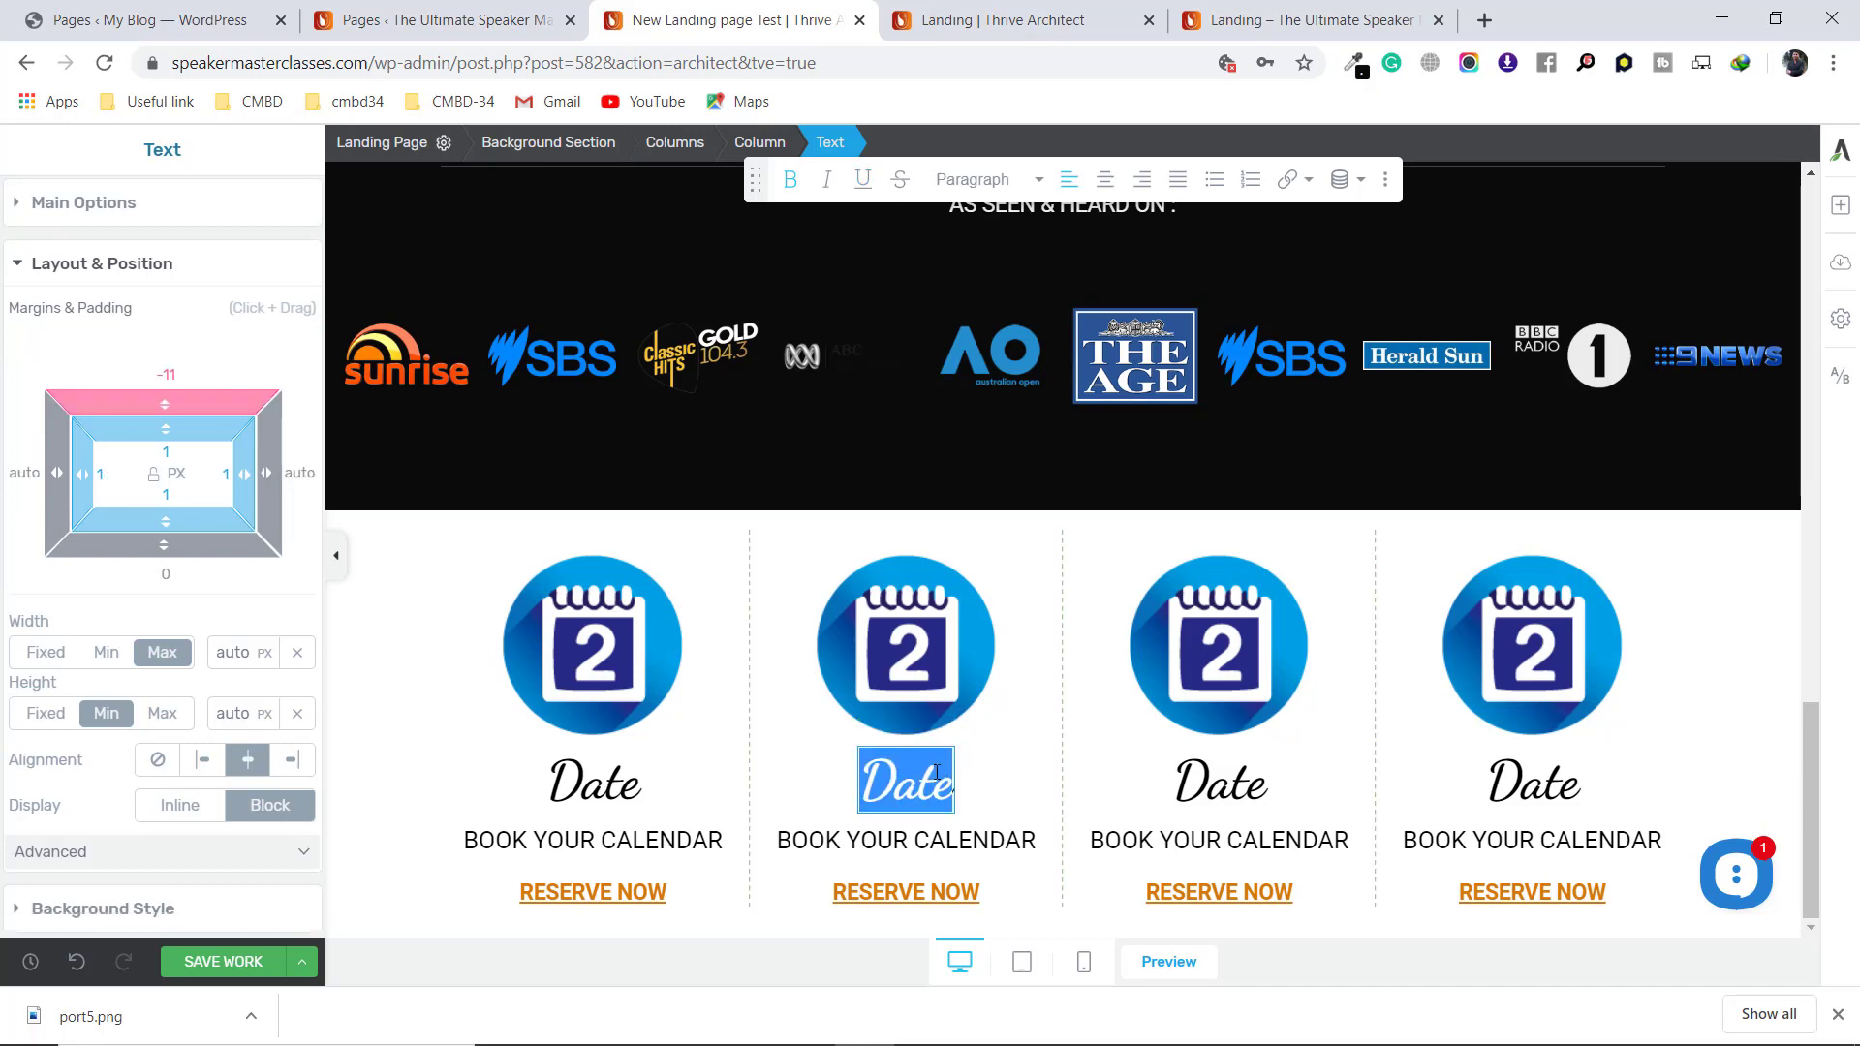
pyautogui.hotkey('ctrl', 'v')
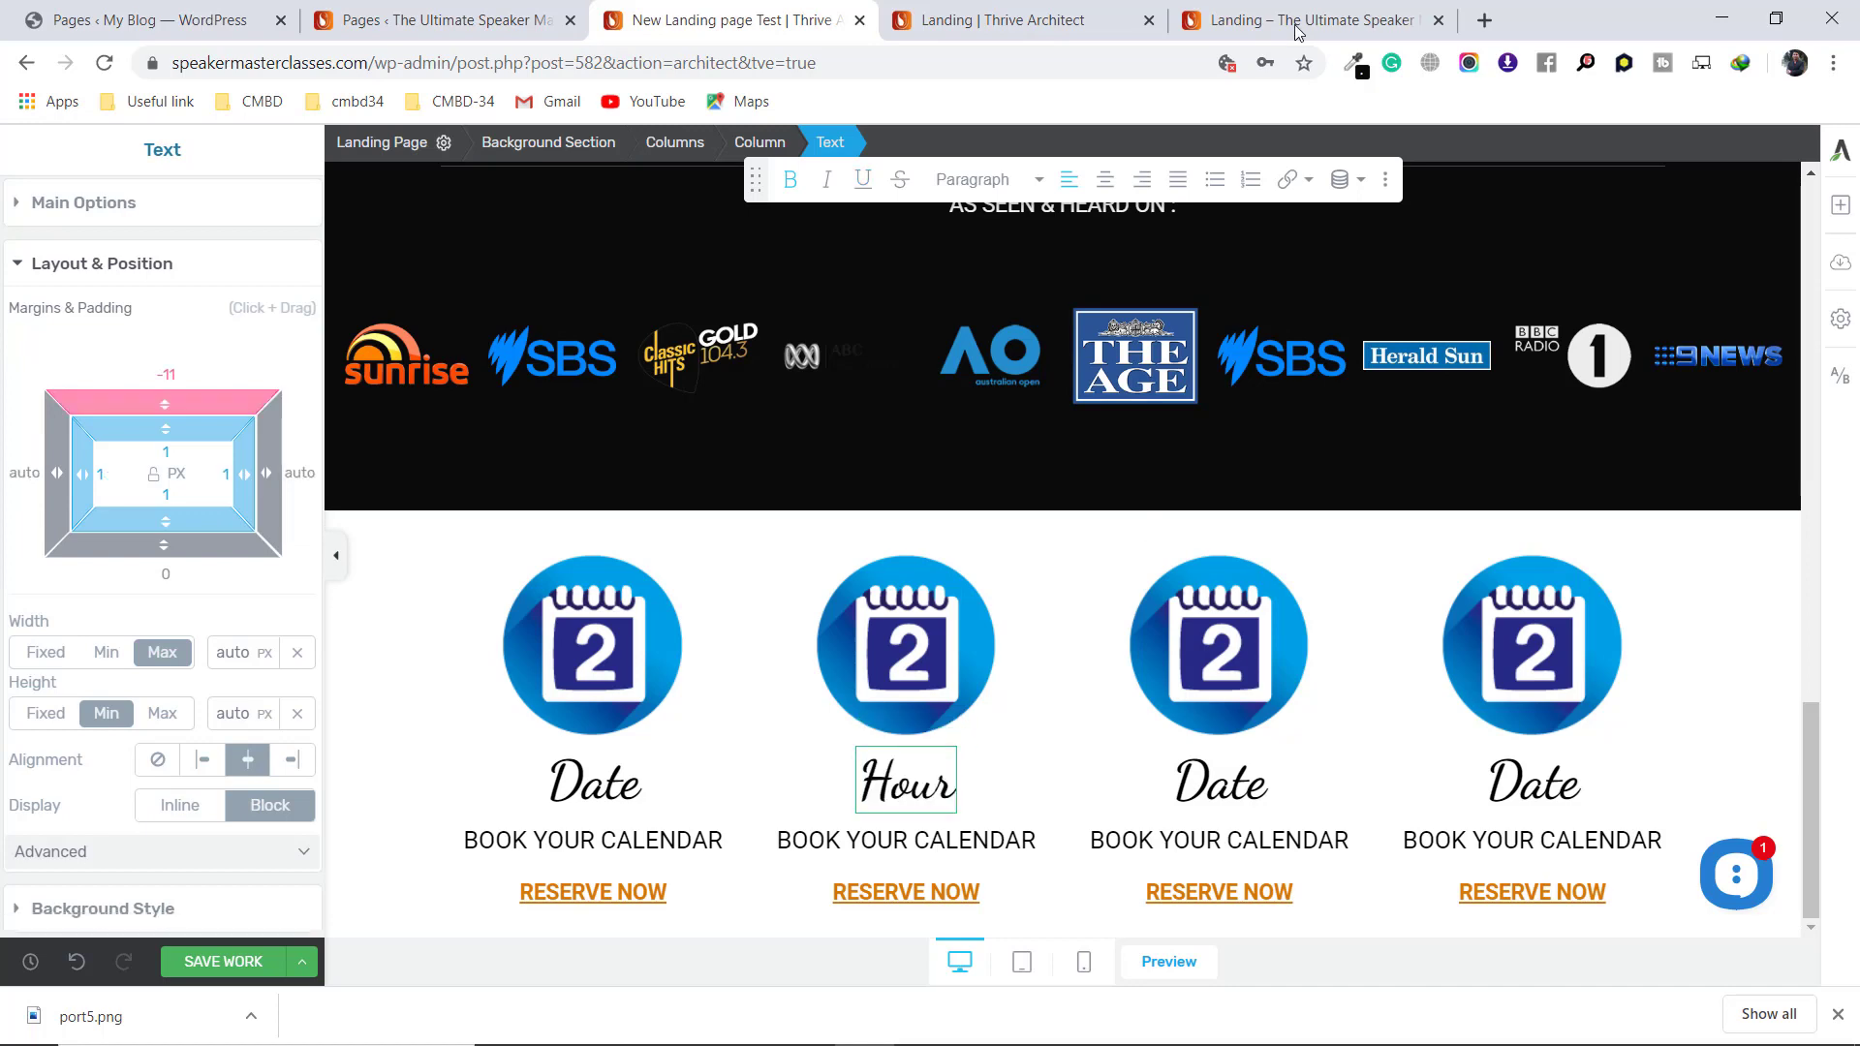
# Copy "90 MINUTES" from the reference page and replace the second column's "BOOK YOUR CALENDAR" caption with it
pyautogui.click(1241, 34)
pyautogui.moveTo(789, 480); pyautogui.dragTo(669, 477)
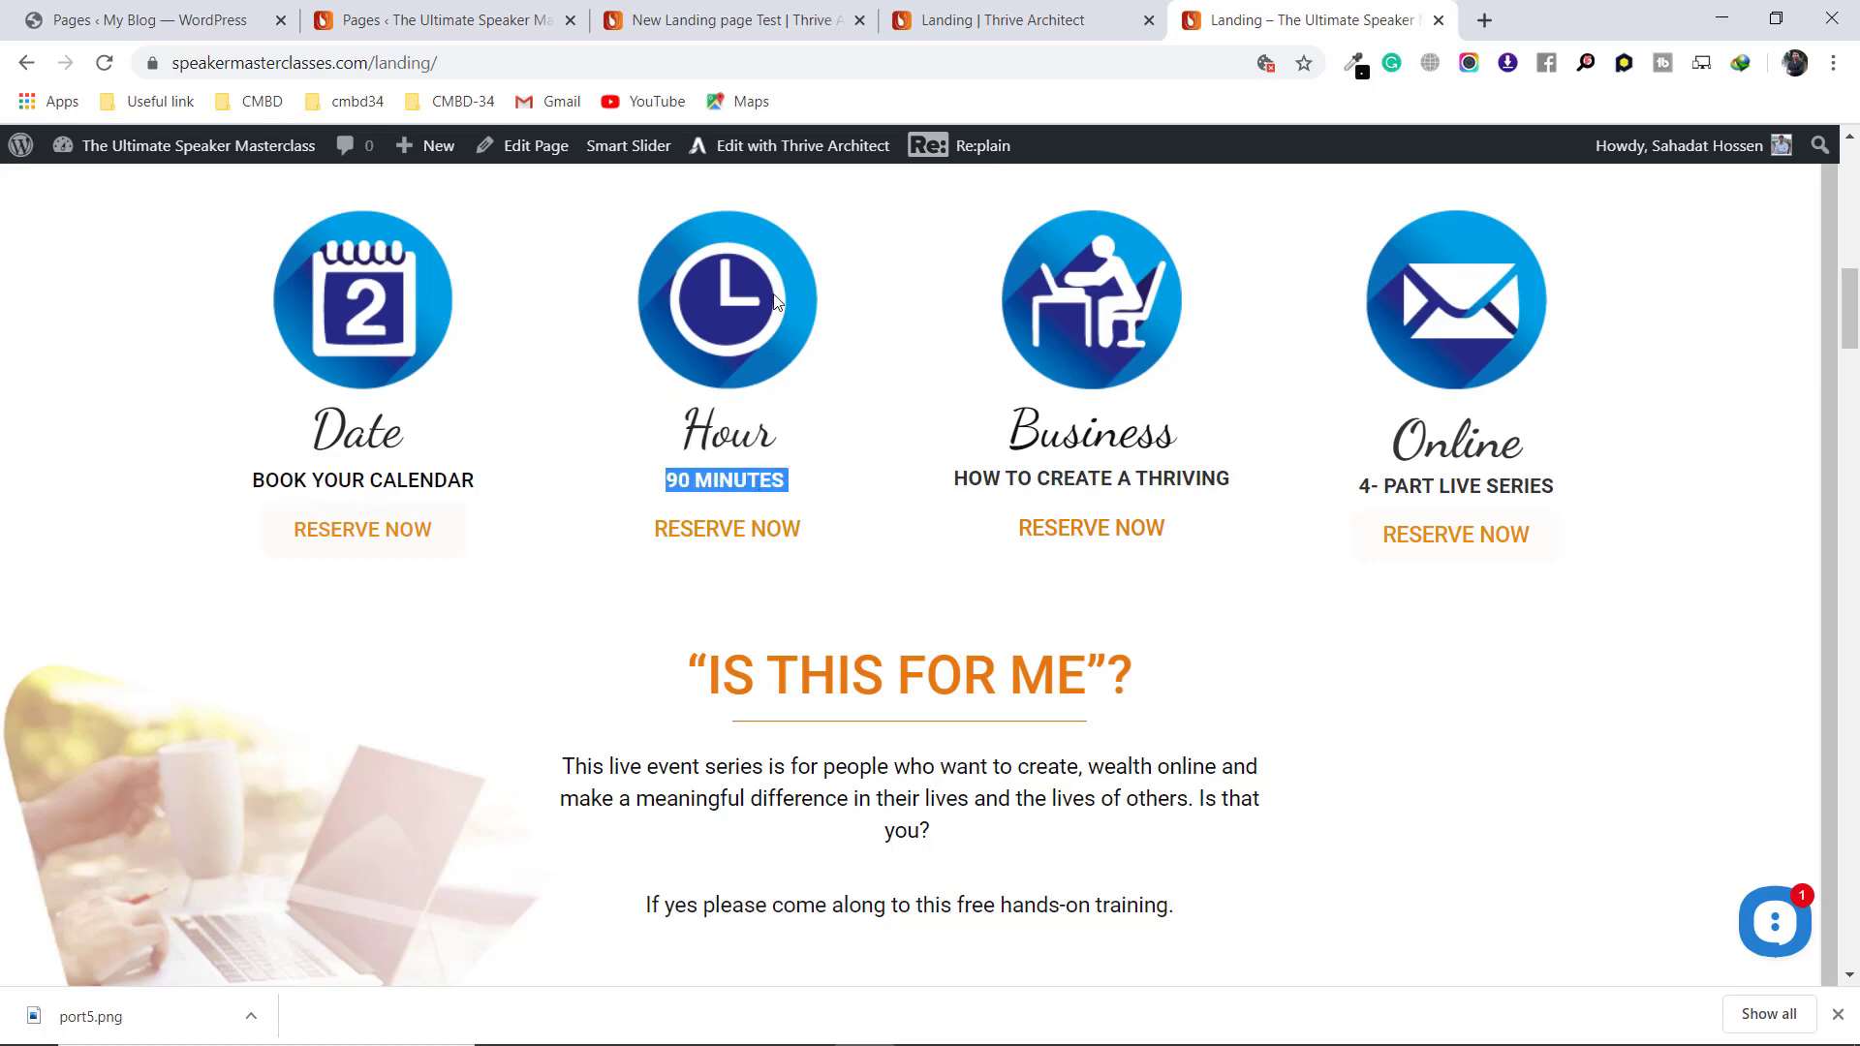
pyautogui.click(728, 20)
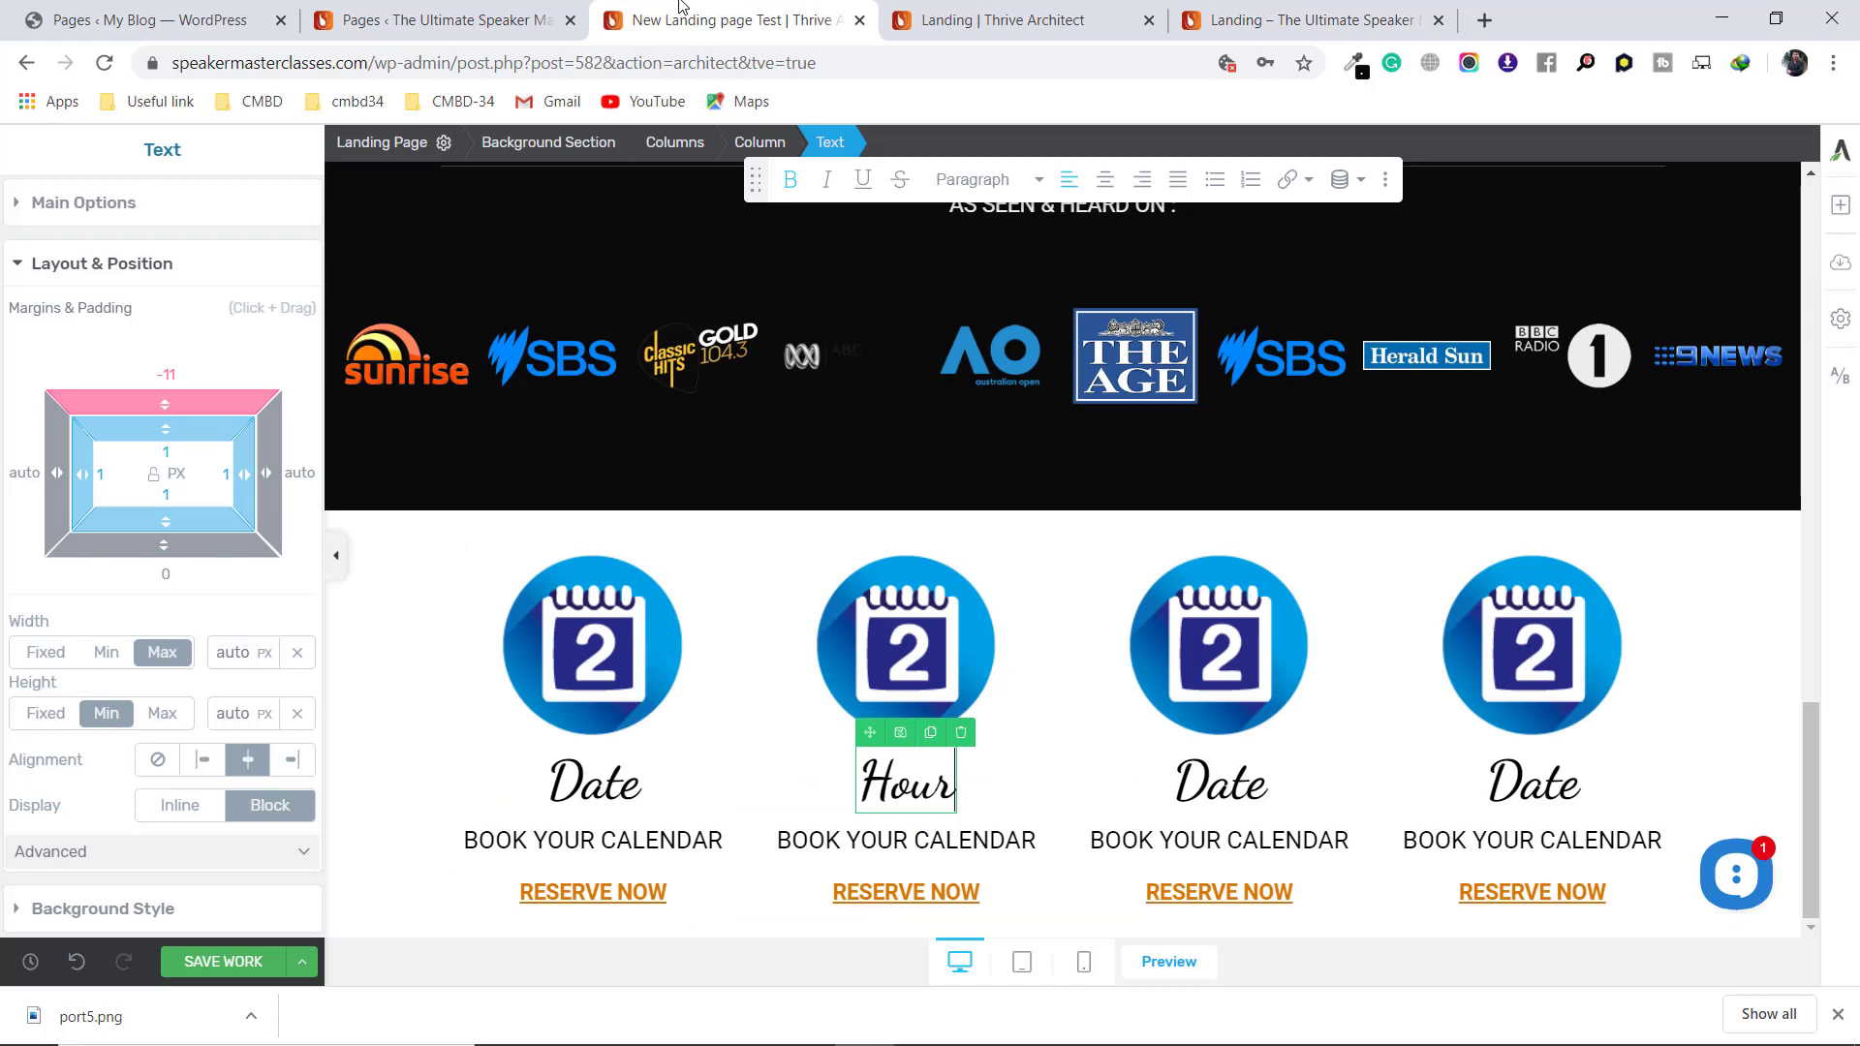
pyautogui.click(938, 835)
pyautogui.tripleClick(939, 835)
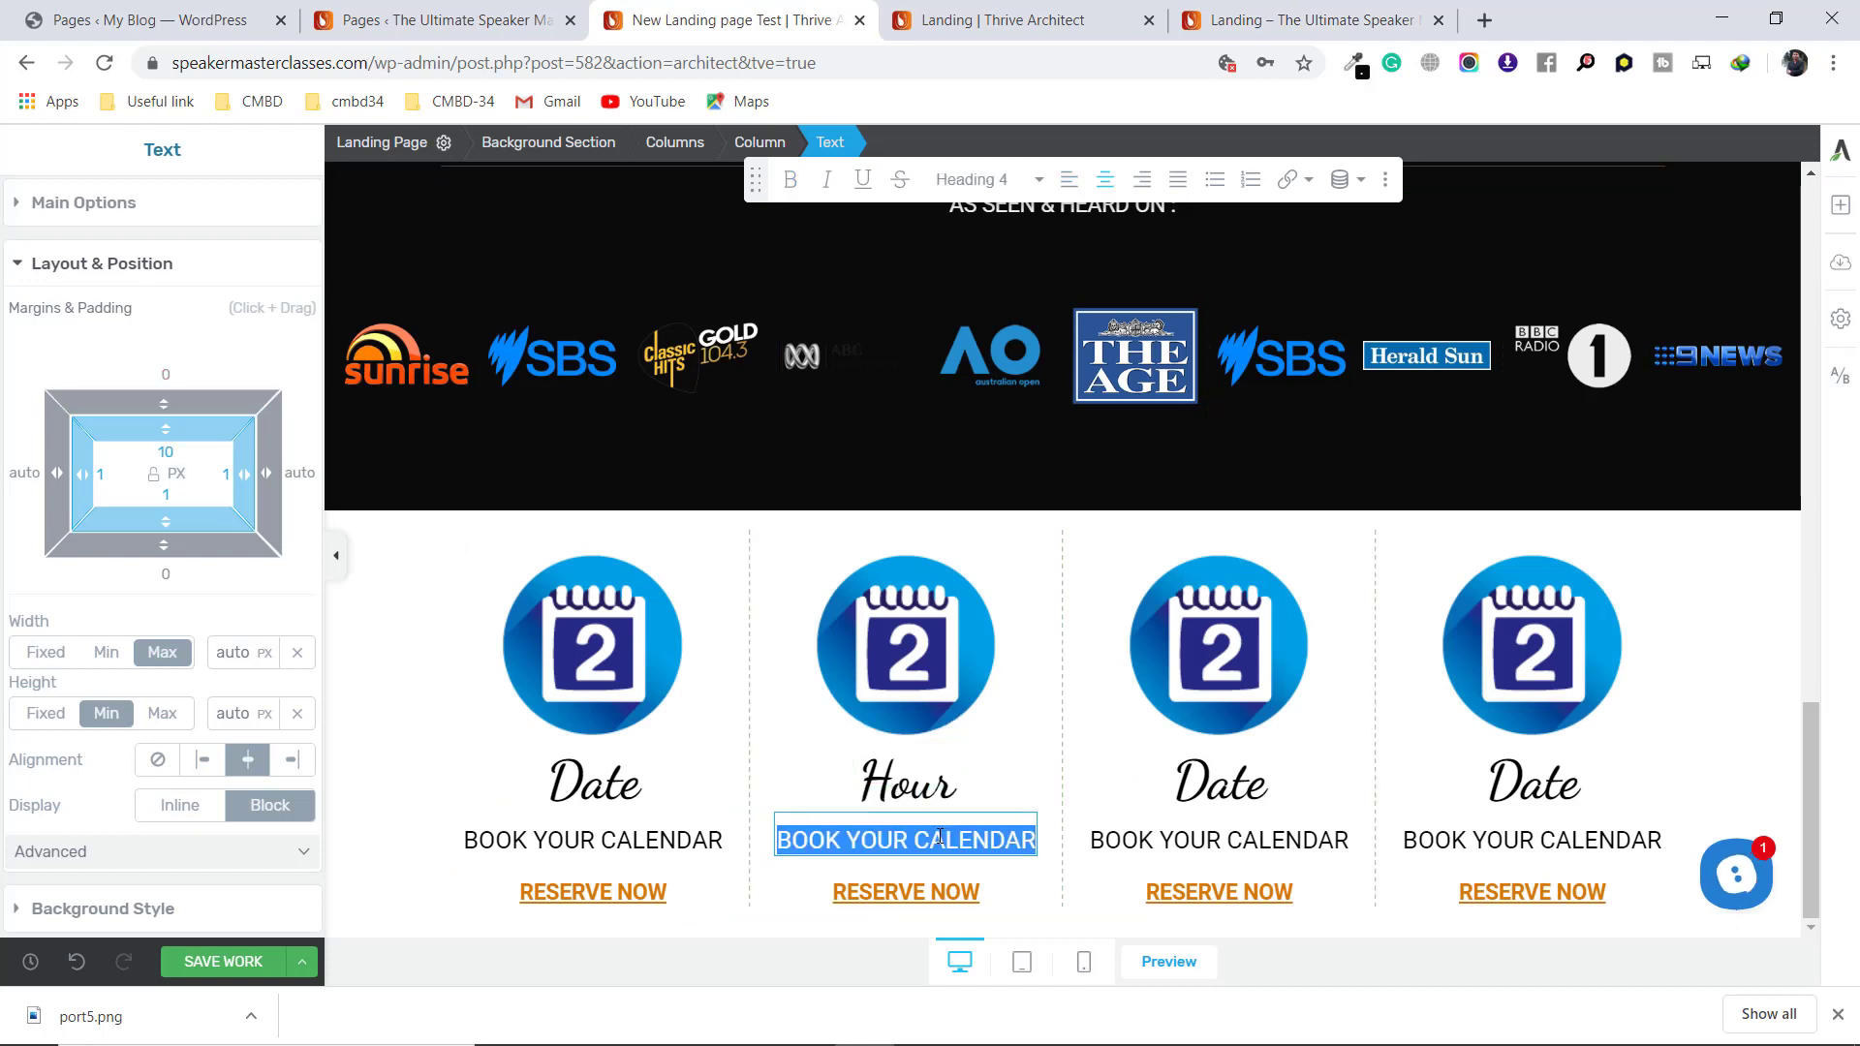
pyautogui.write('90 MINUTES')
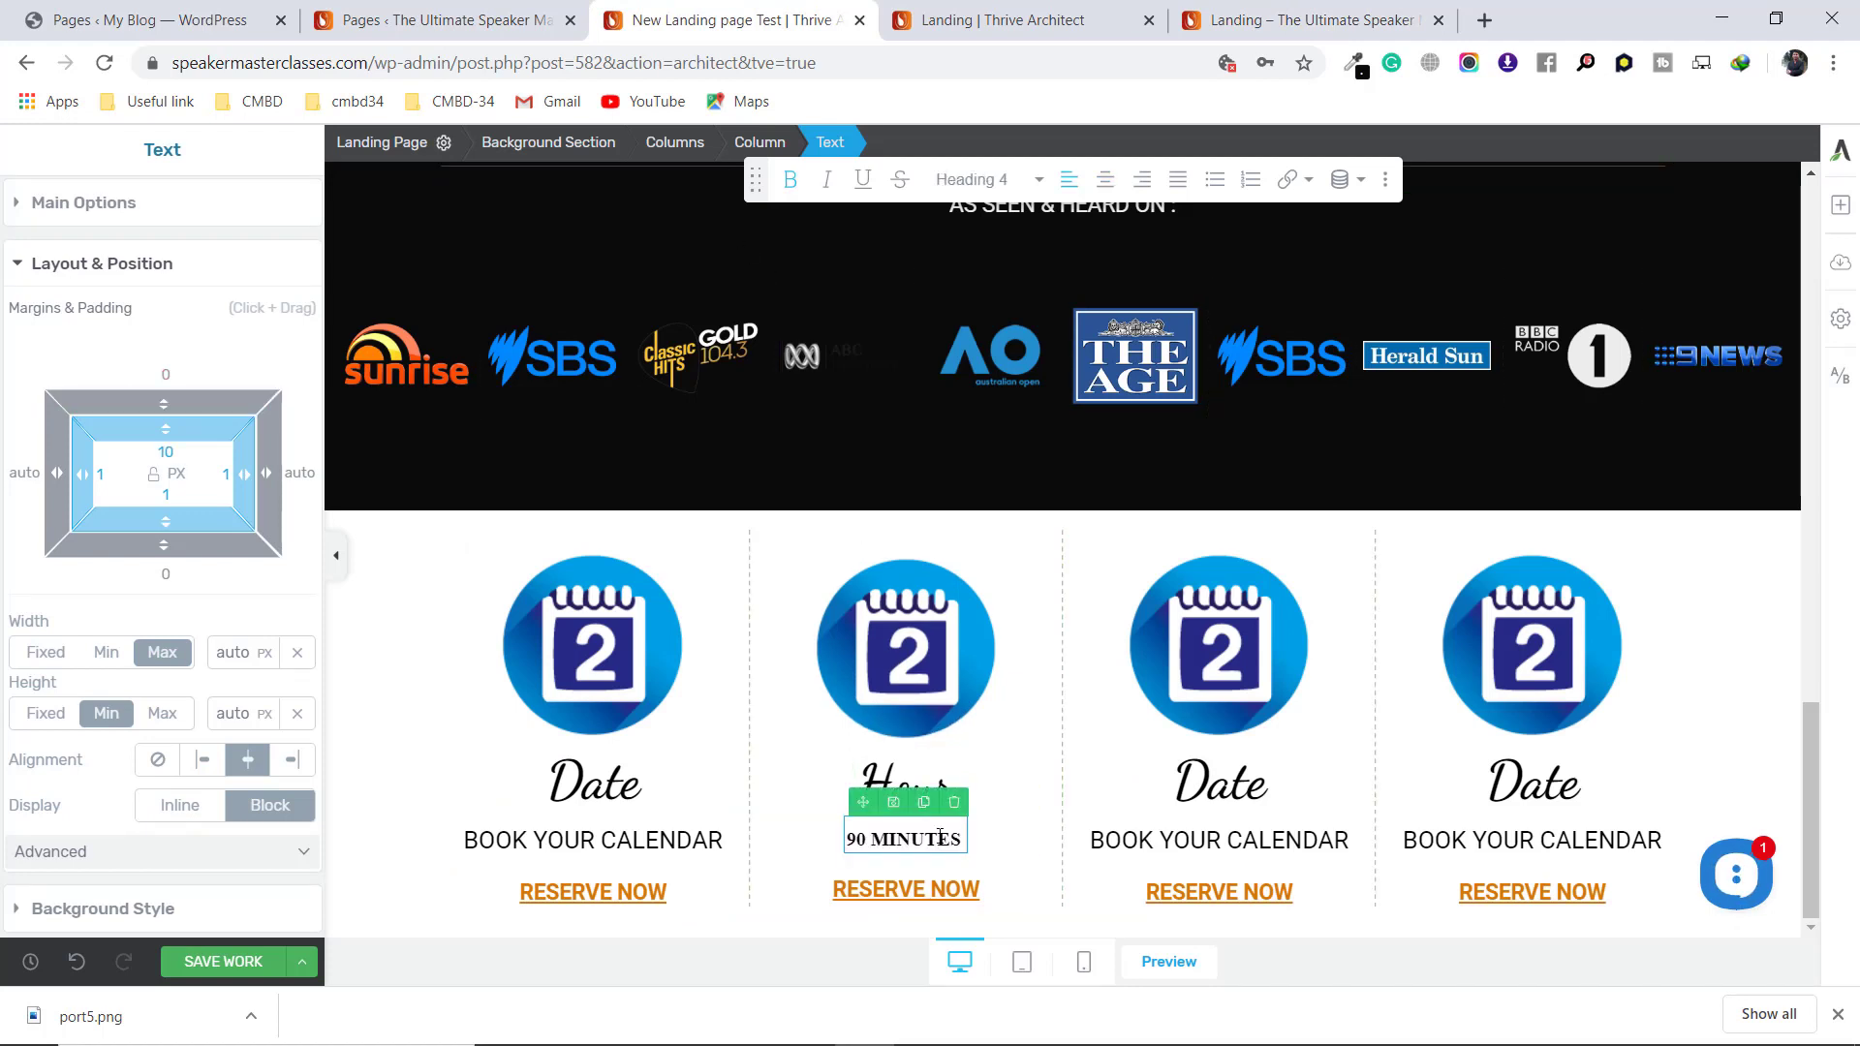
# Check the caption's look on the reference page and set the "90 MINUTES" text to the Google font Roboto
pyautogui.hotkey('ctrl', 'Tab')
pyautogui.hotkey('ctrl', 'Tab')
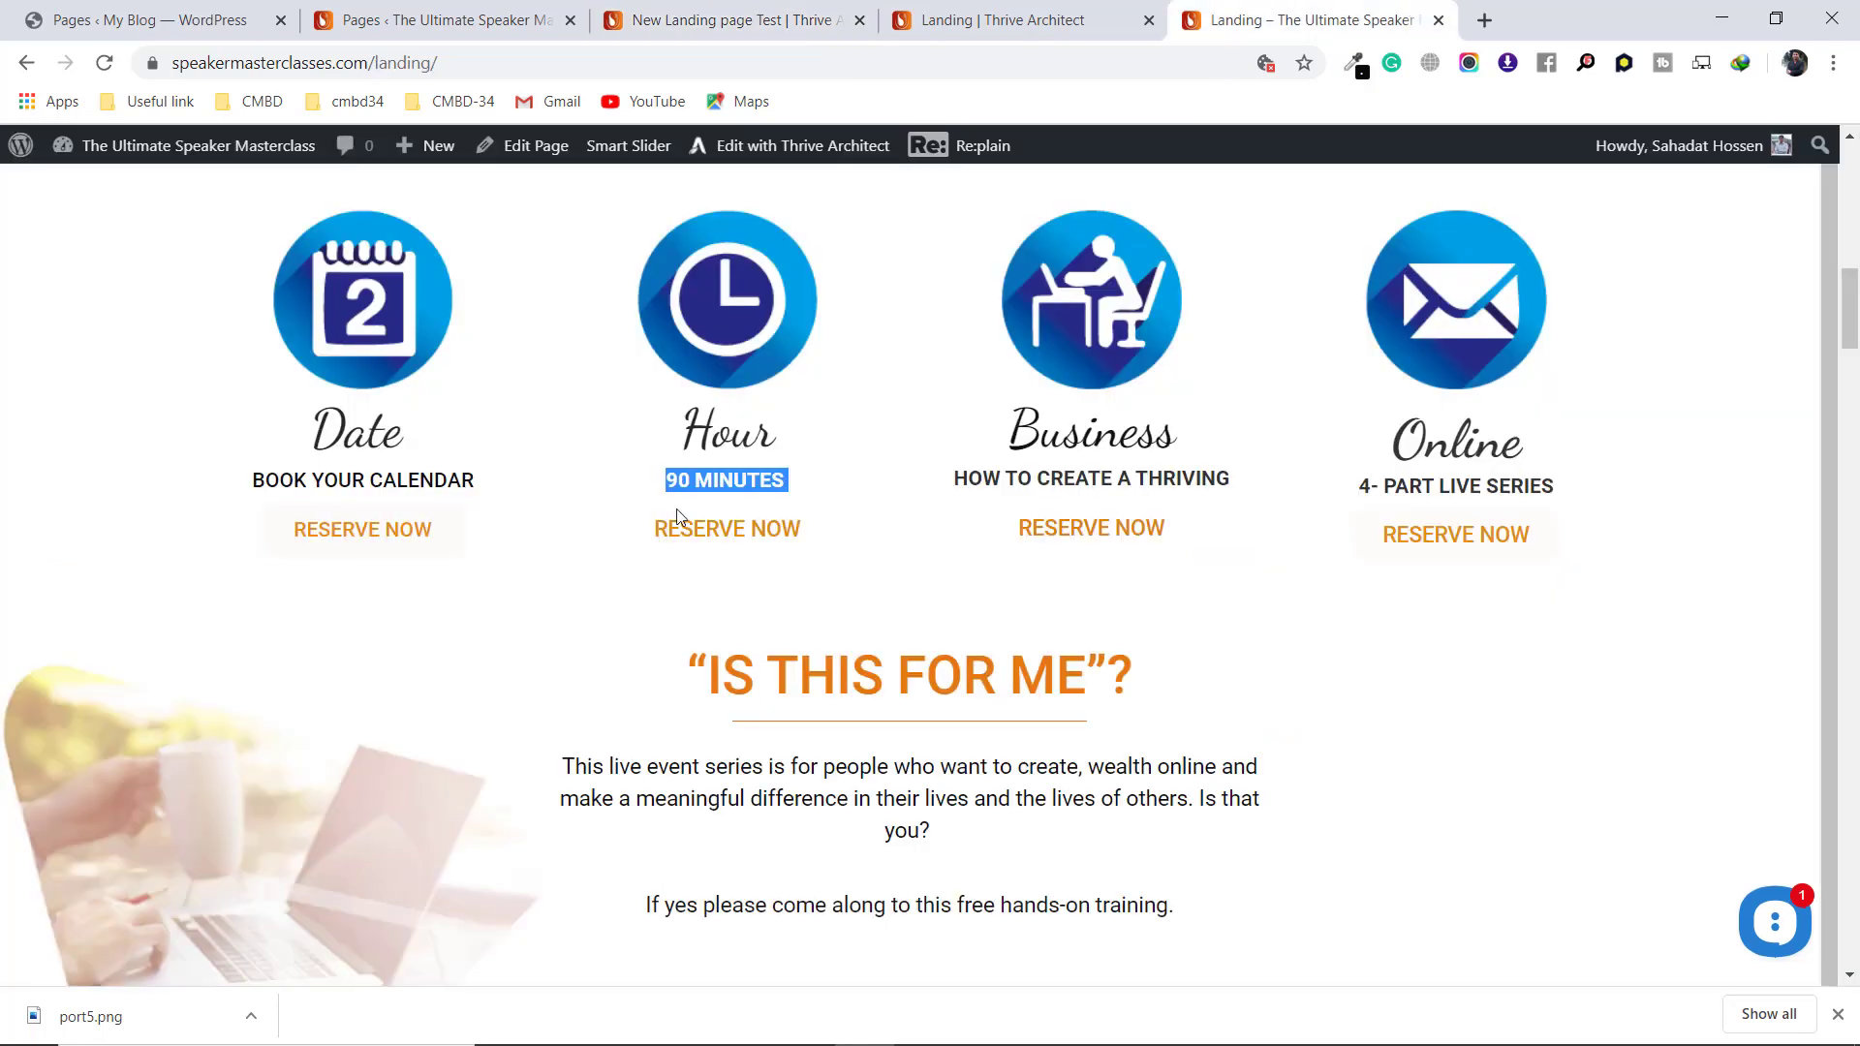
pyautogui.click(800, 496)
pyautogui.hotkey('ctrl', 'shift', 'Tab')
pyautogui.hotkey('ctrl', 'shift', 'Tab')
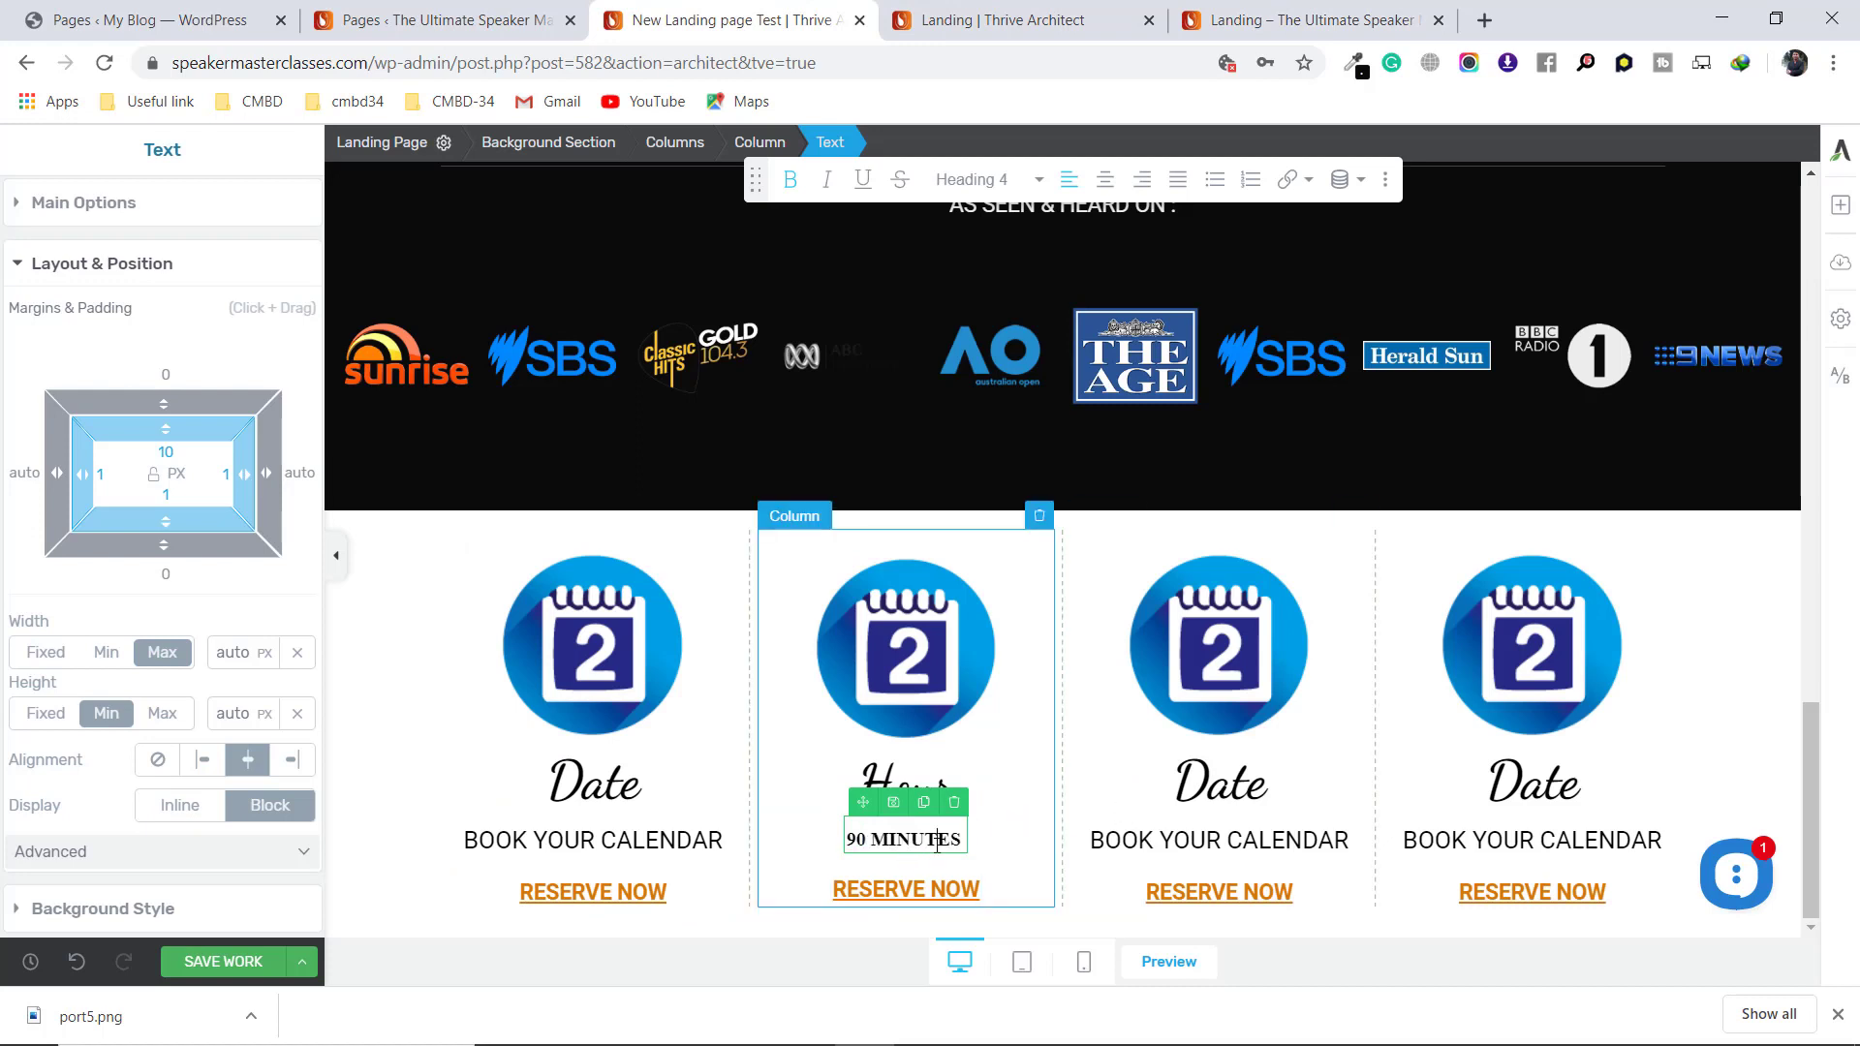
pyautogui.click(198, 207)
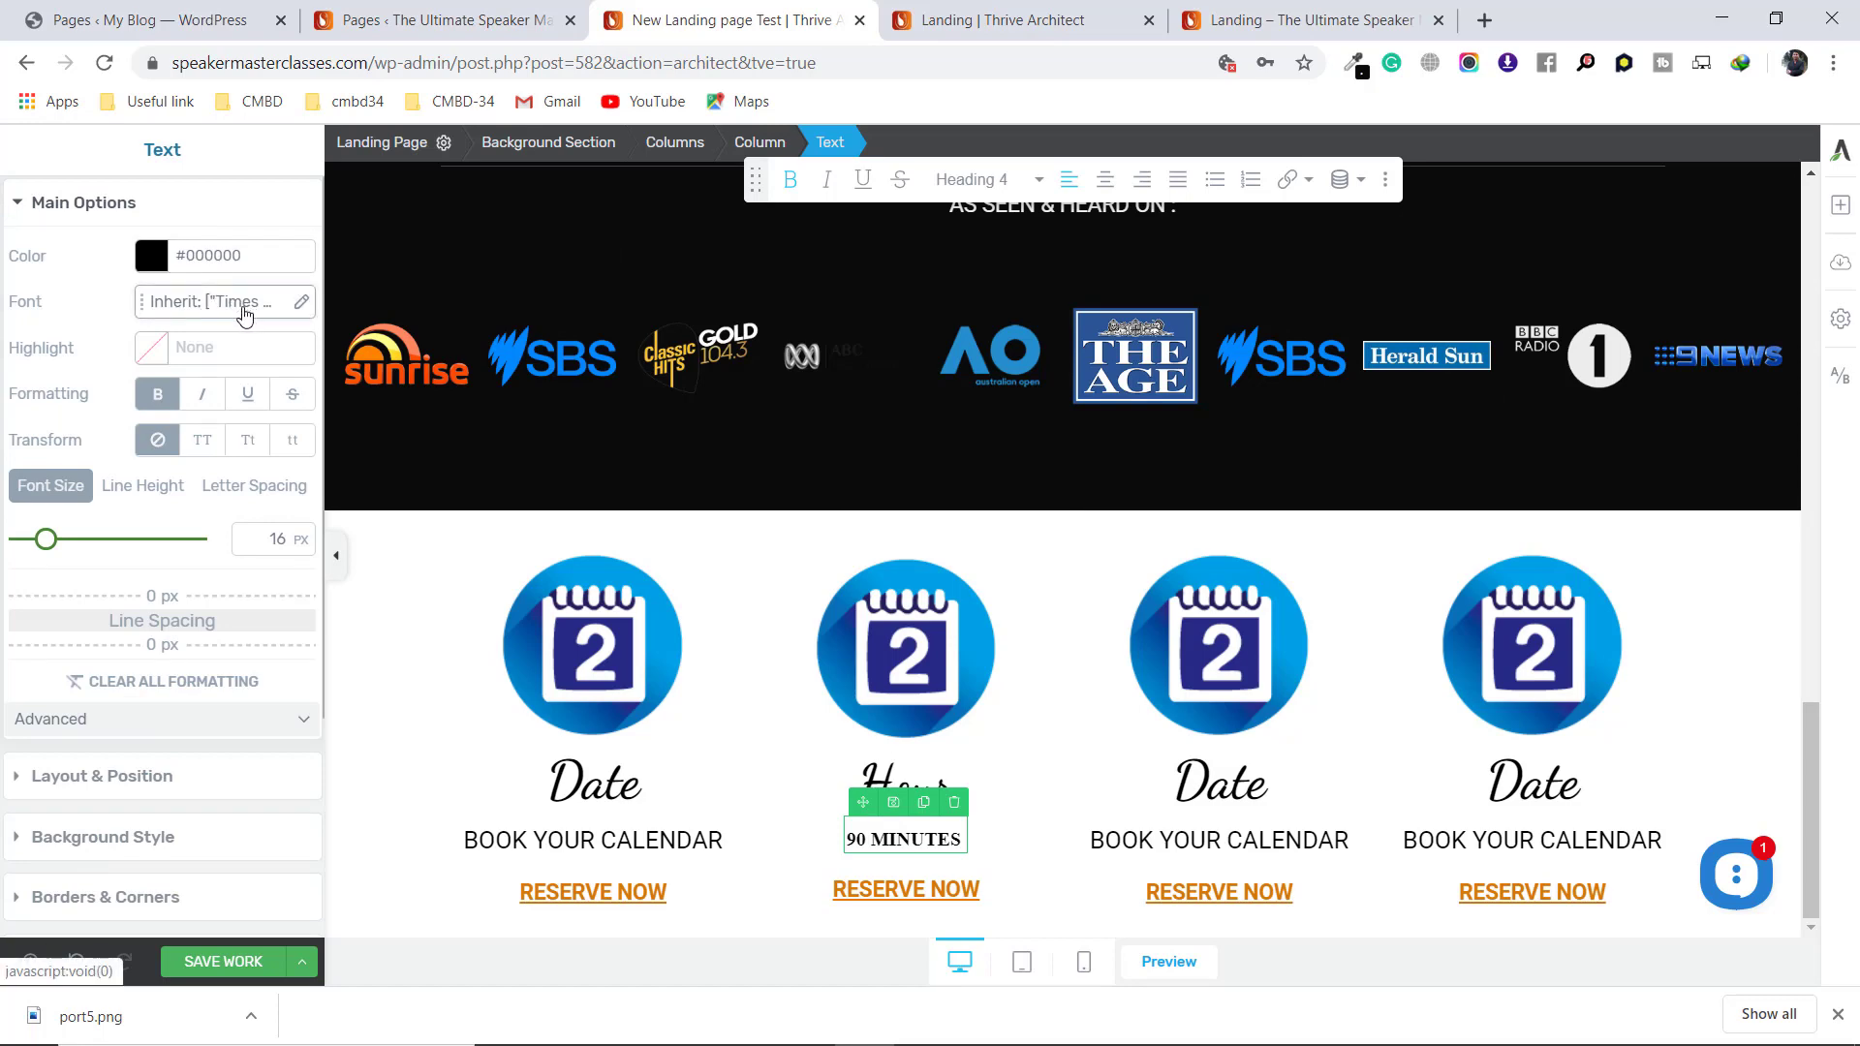
pyautogui.click(244, 308)
pyautogui.click(226, 386)
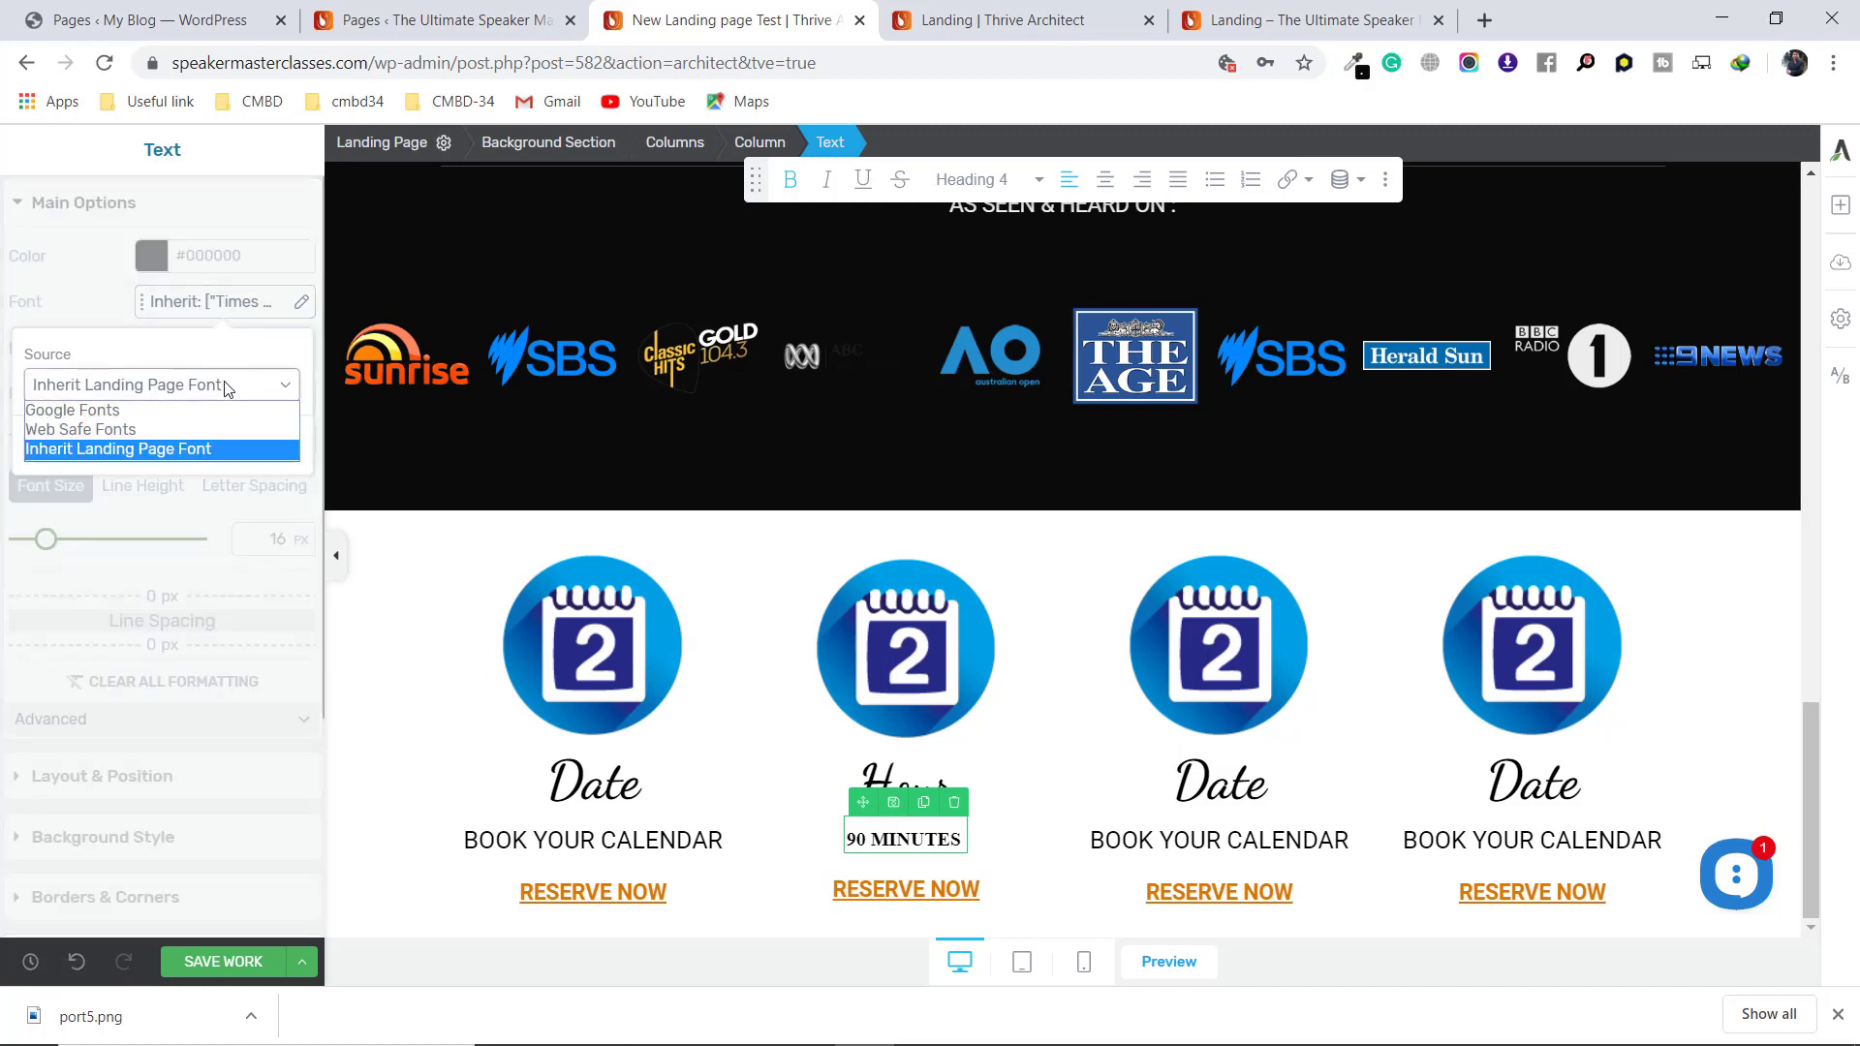
pyautogui.click(181, 411)
pyautogui.click(154, 460)
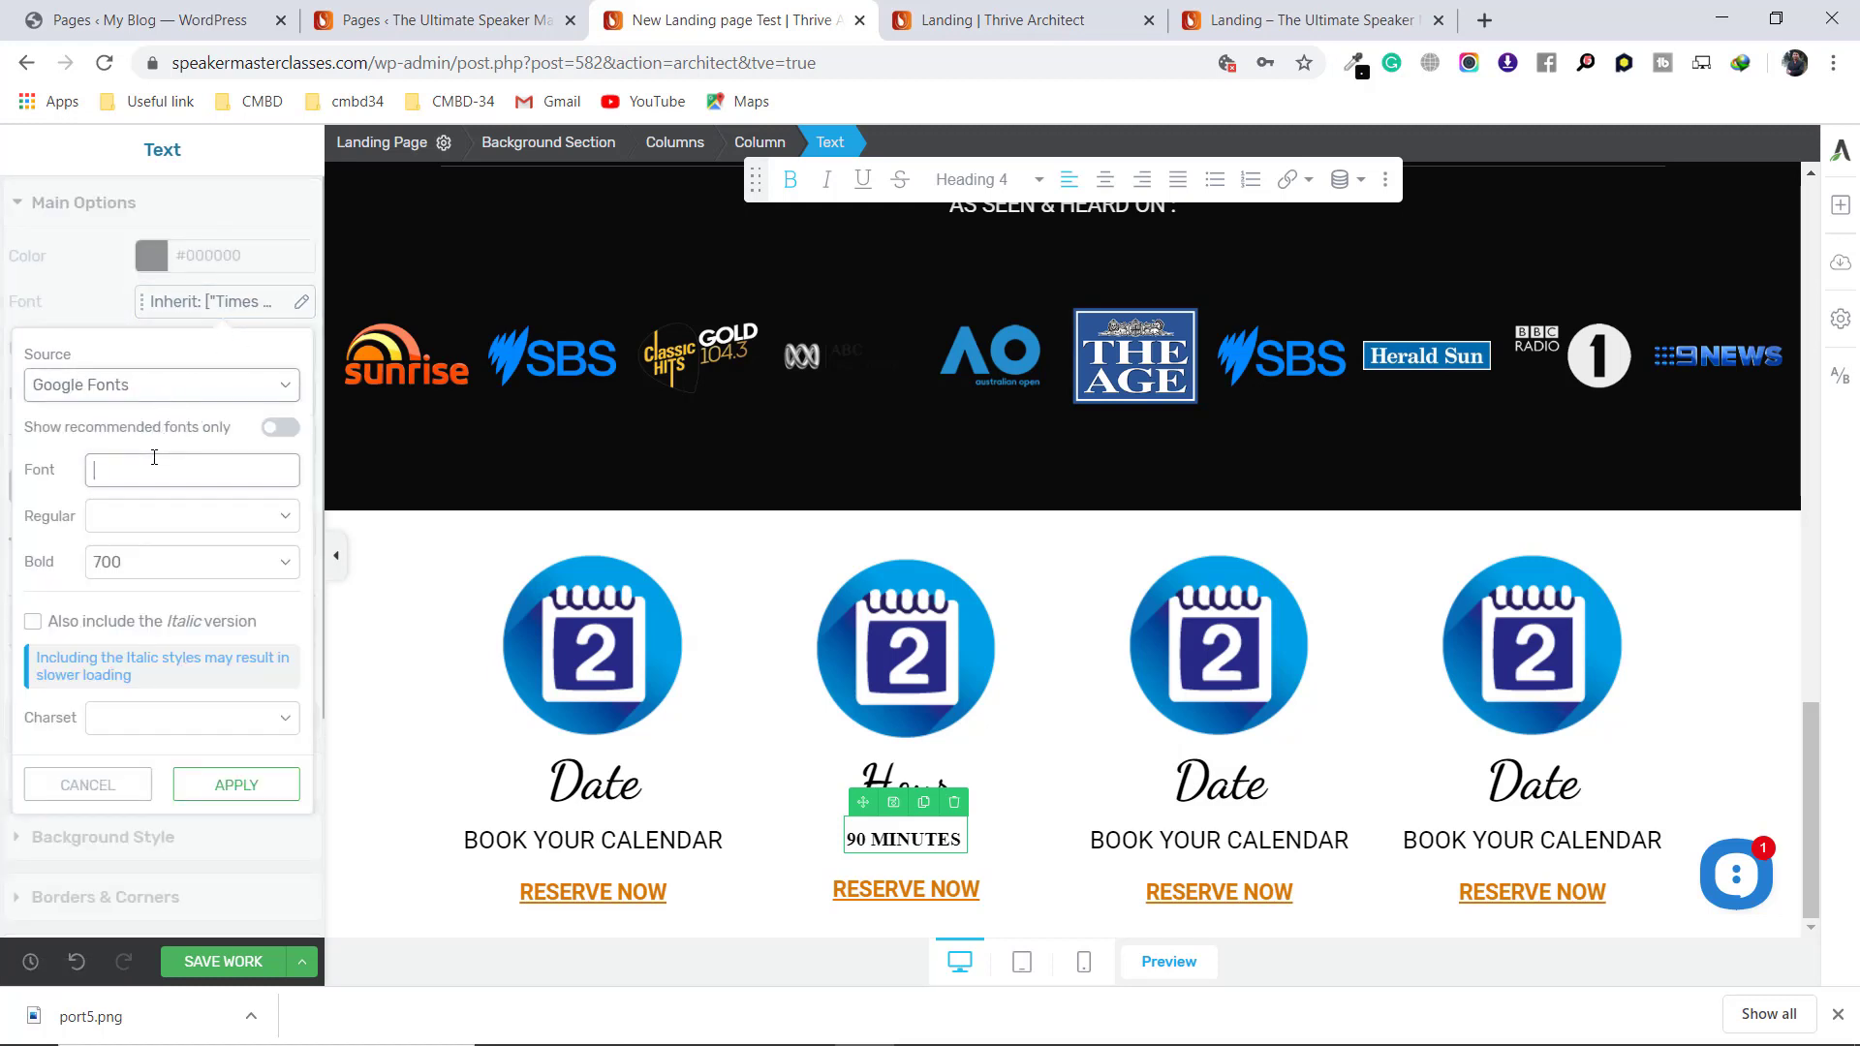
pyautogui.write('rob')
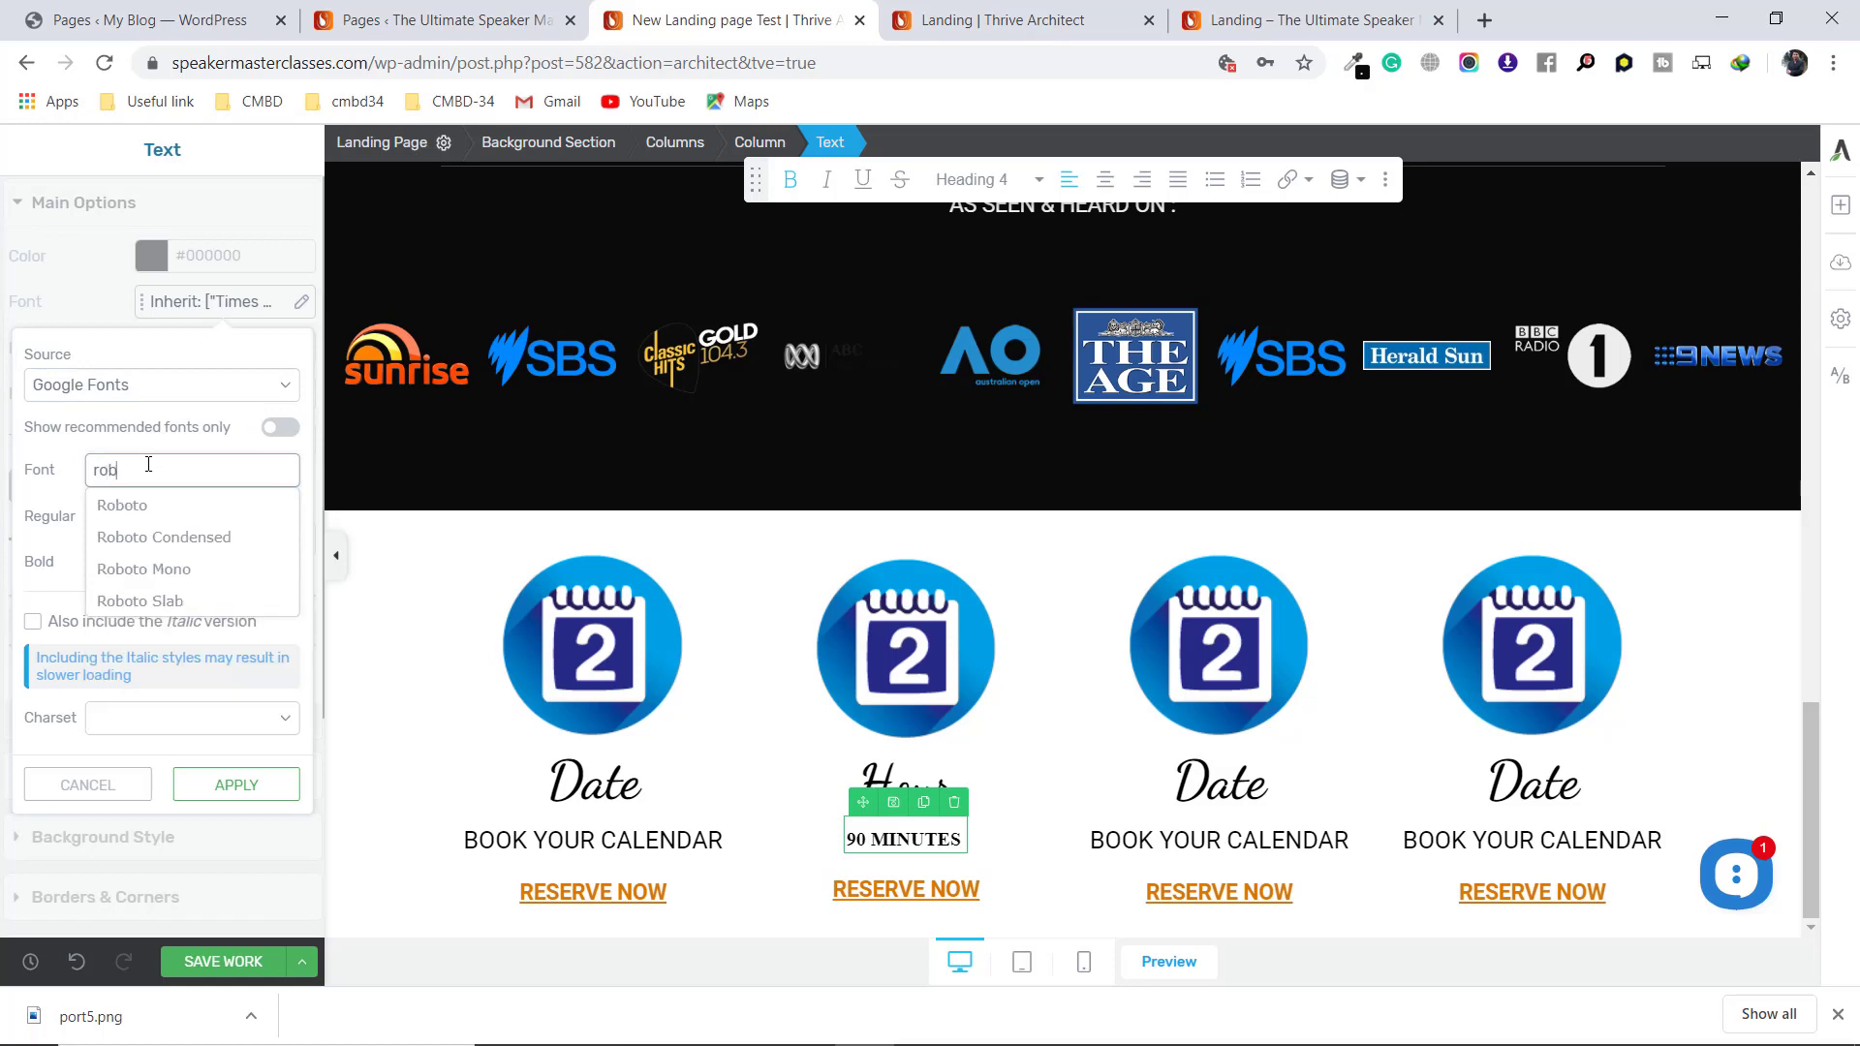
pyautogui.click(123, 505)
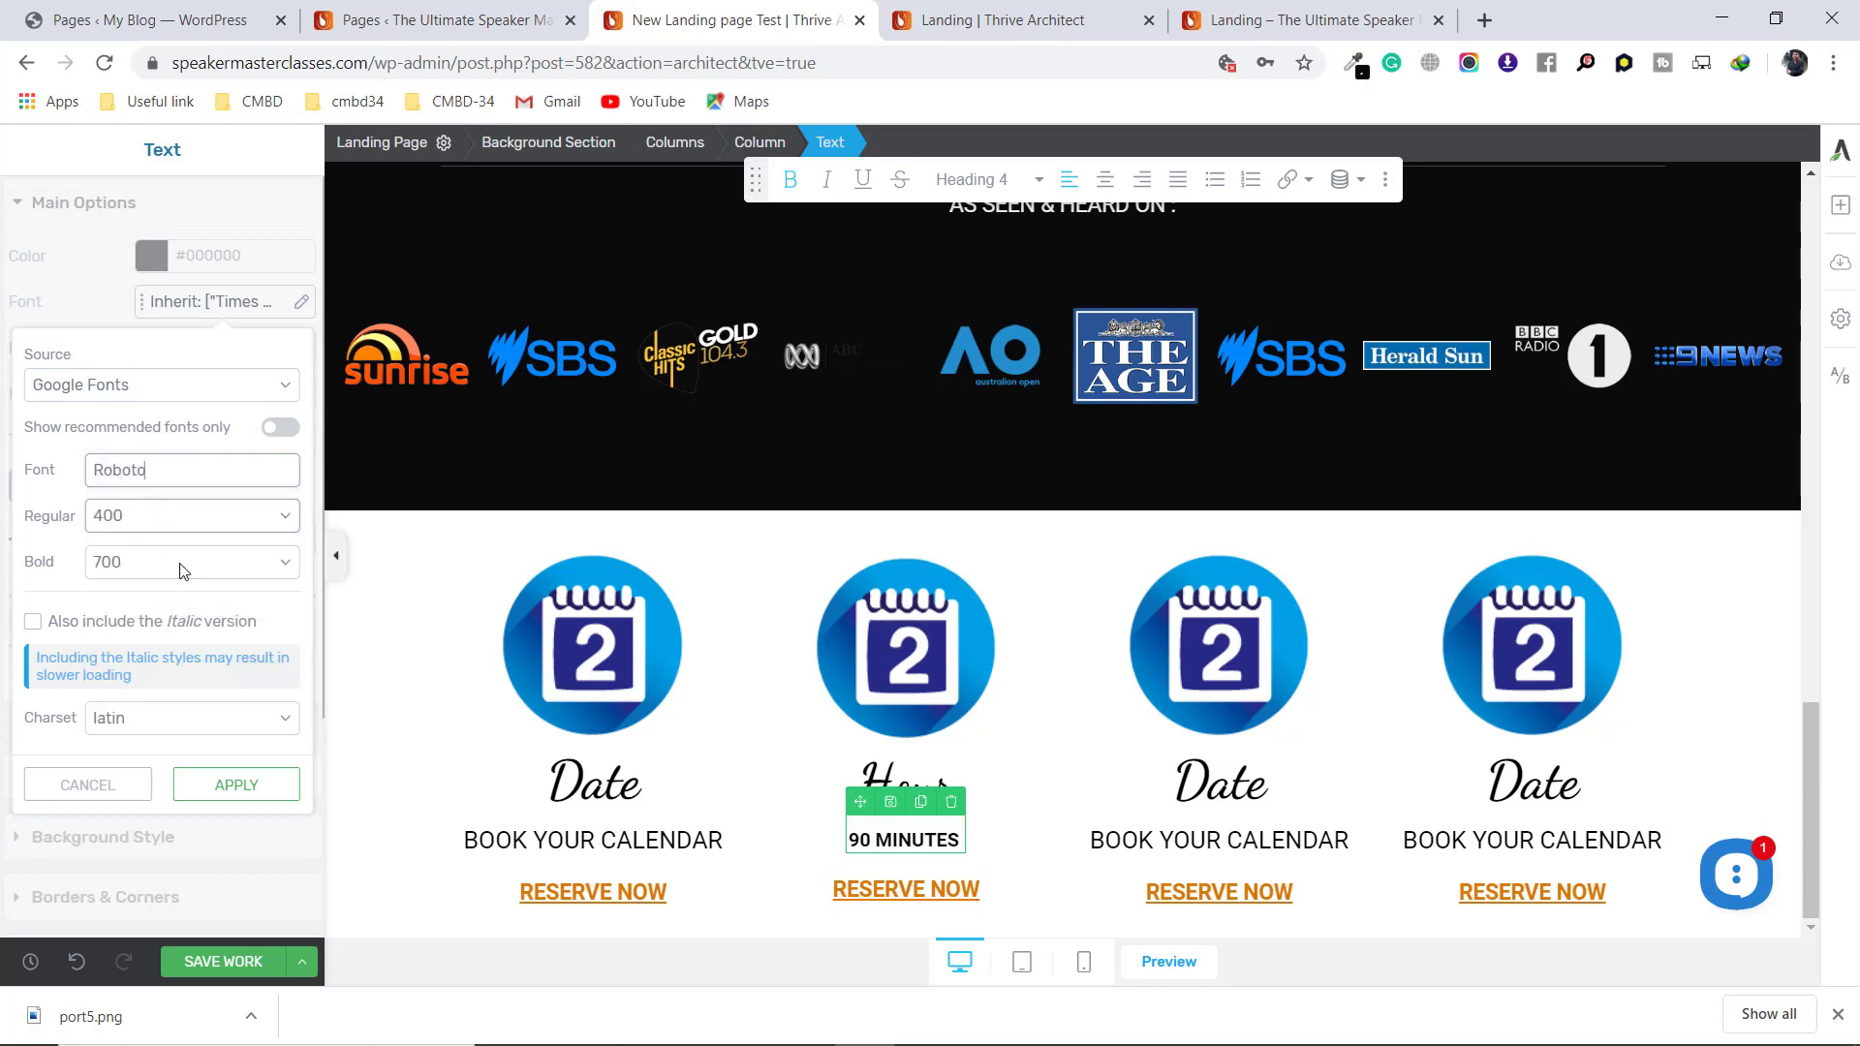
pyautogui.click(230, 781)
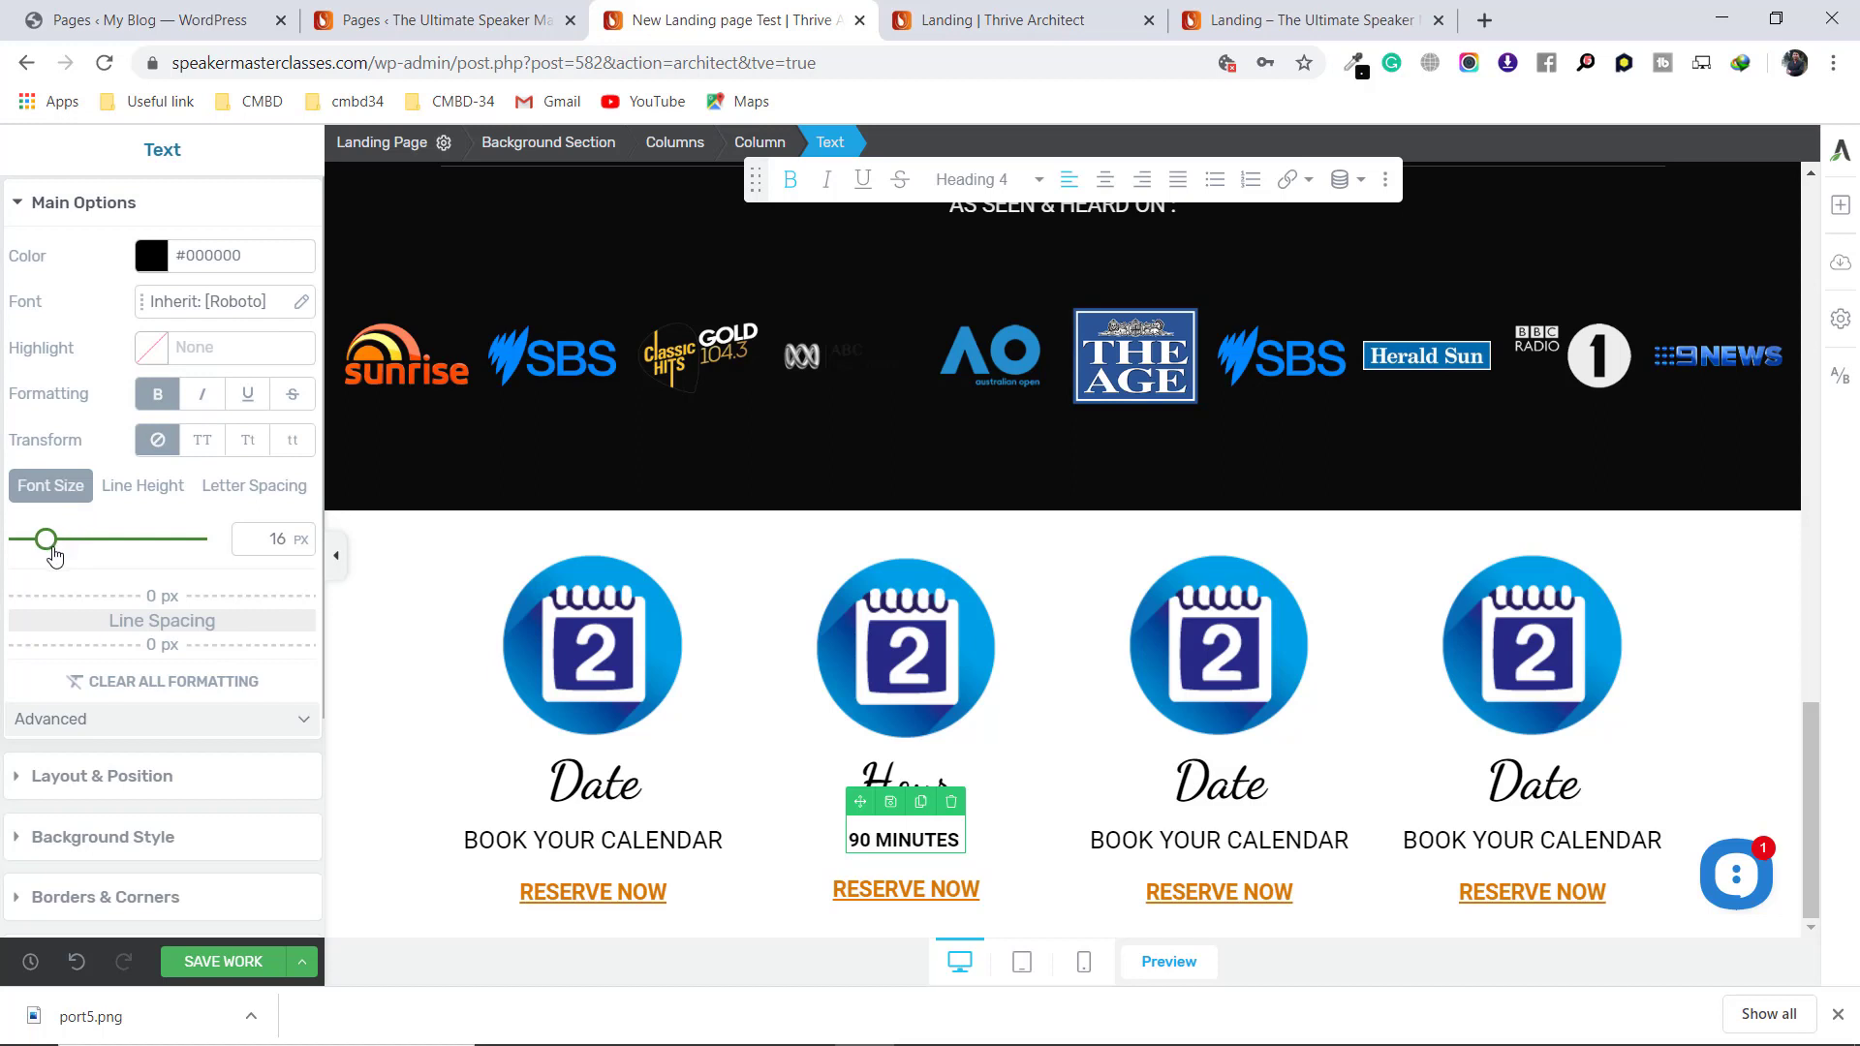
# Set the "90 MINUTES" caption's font size to 18 px and remove its bold formatting
pyautogui.moveTo(45, 545); pyautogui.dragTo(51, 544)
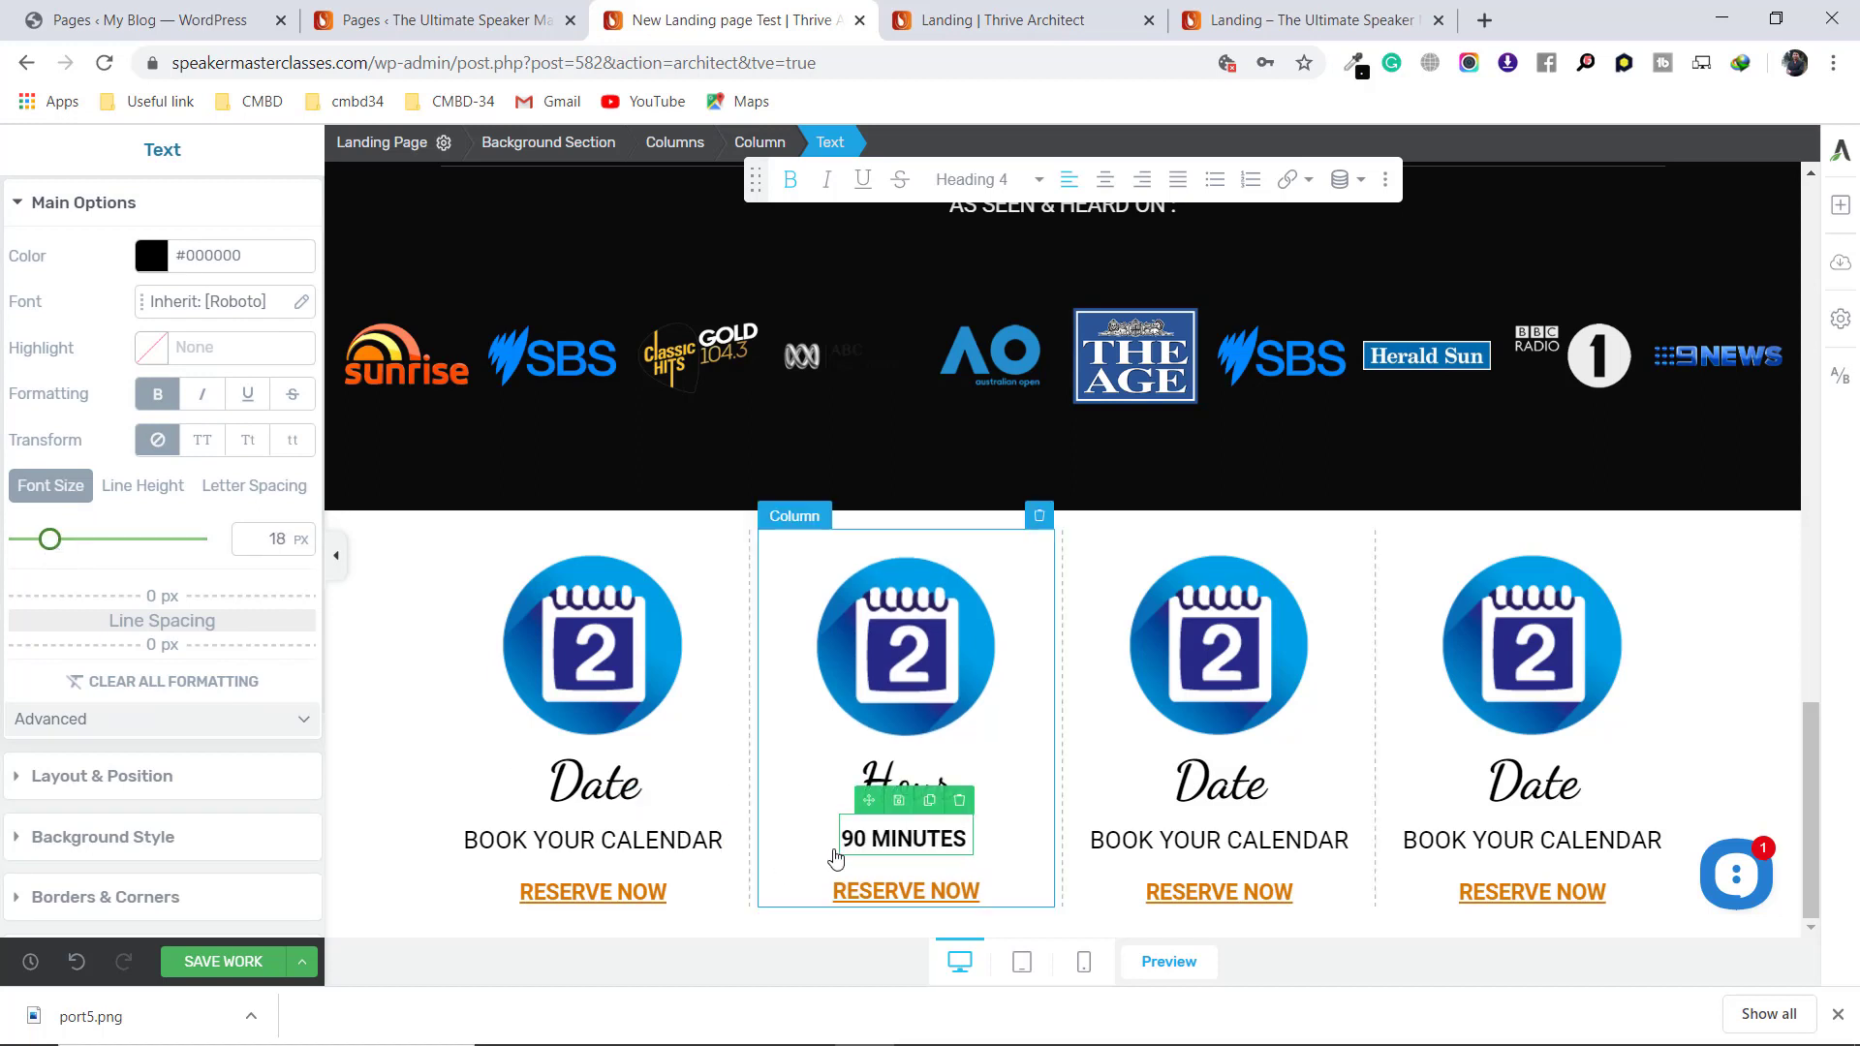
pyautogui.moveTo(841, 839); pyautogui.dragTo(973, 839)
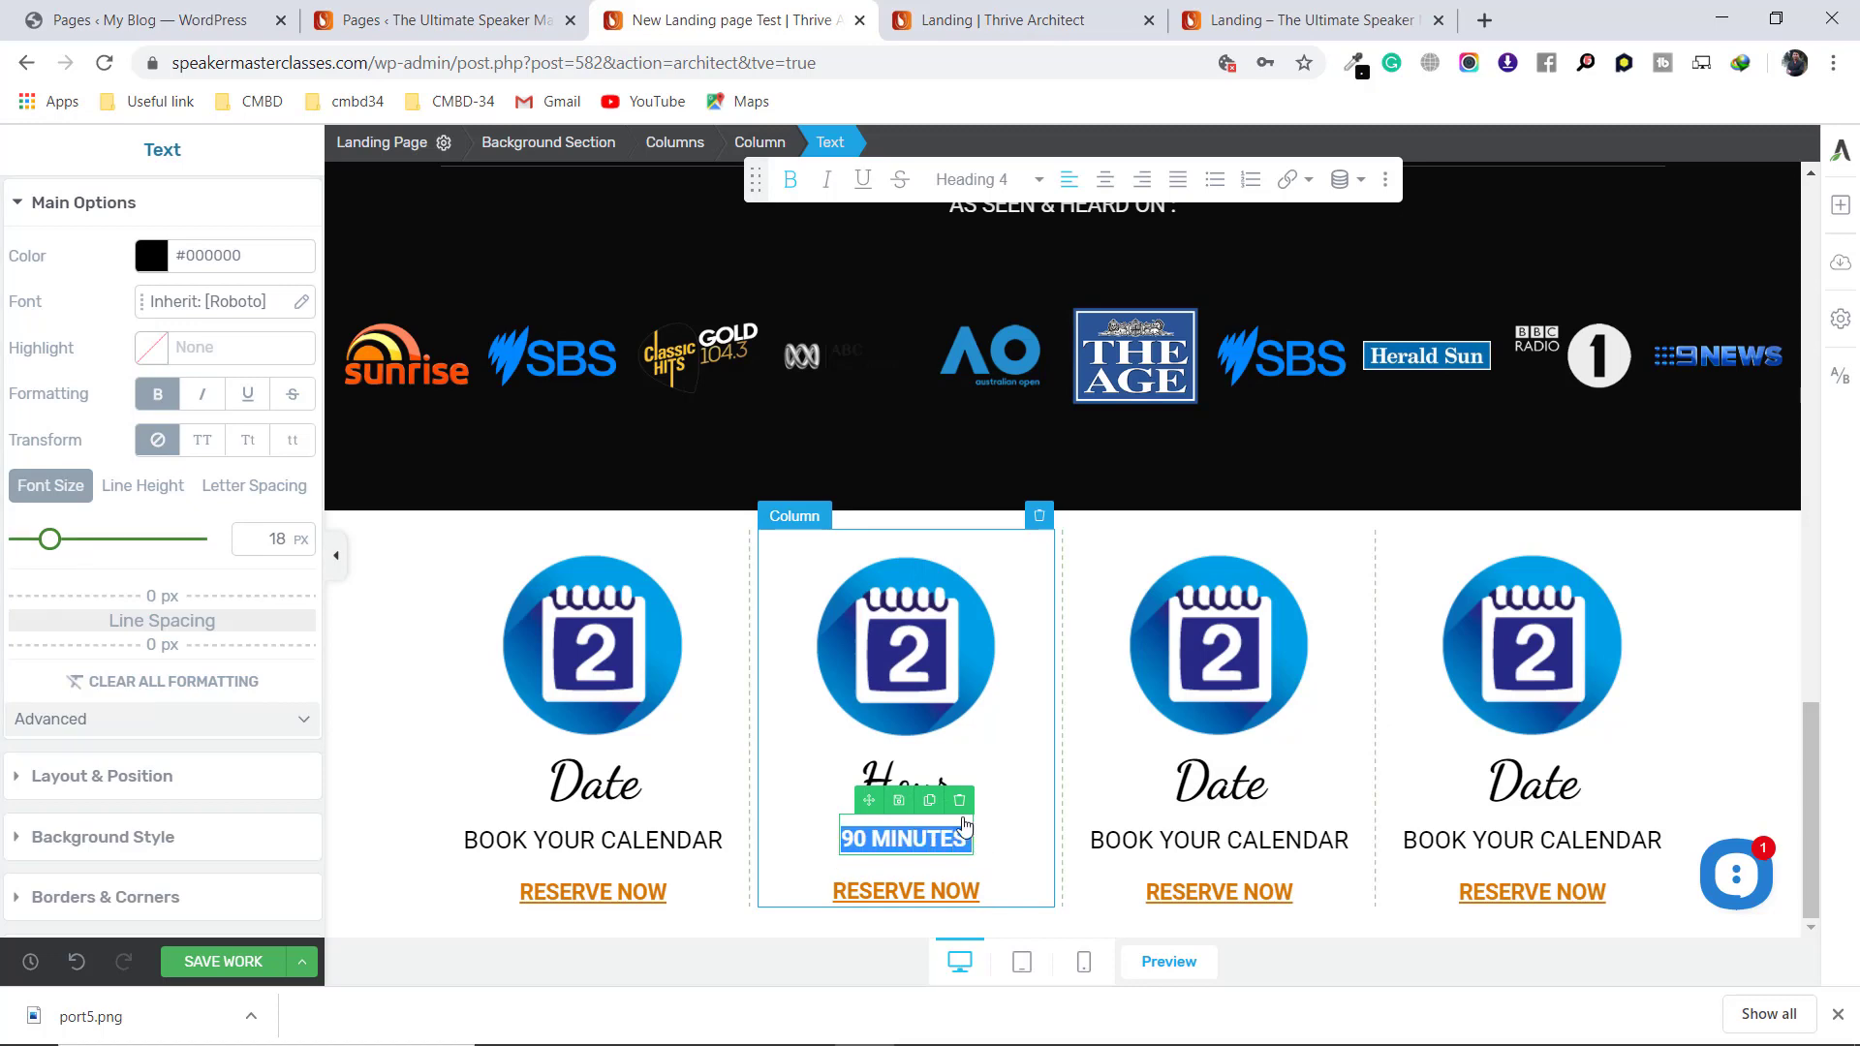
pyautogui.click(789, 180)
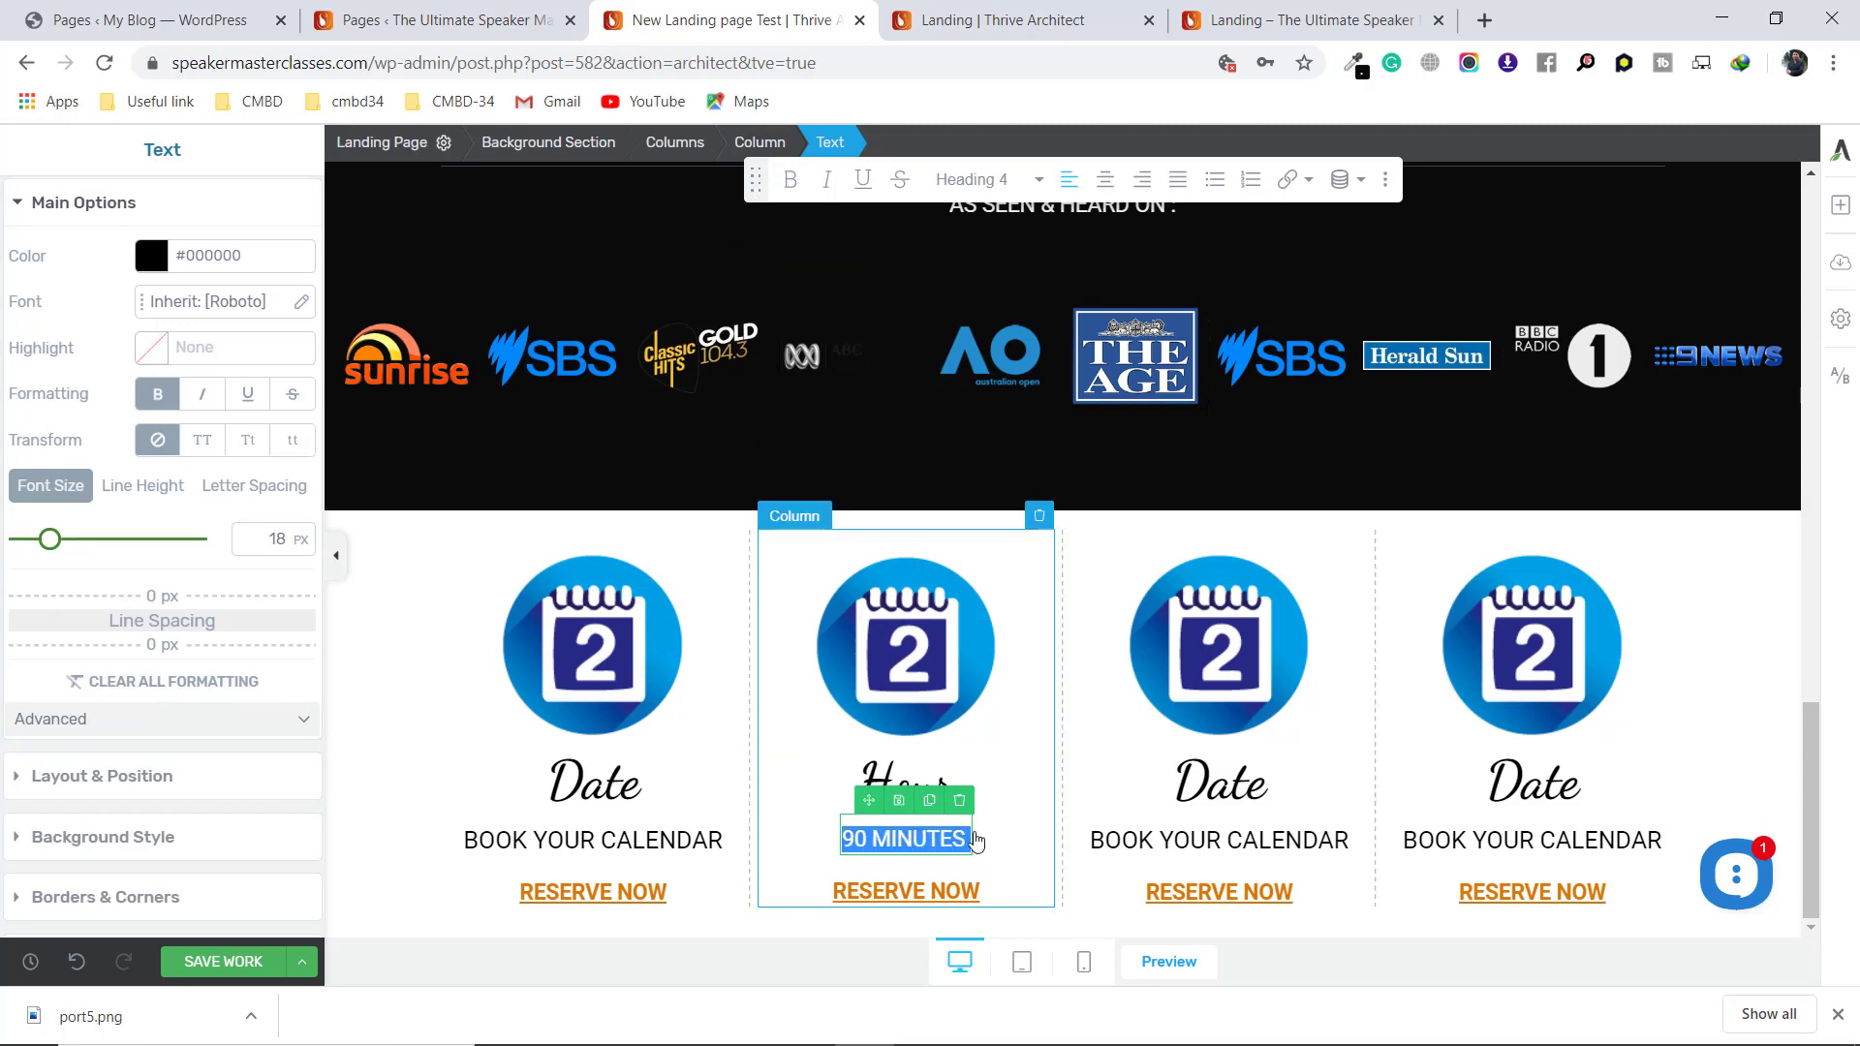
pyautogui.click(980, 845)
# Copy the "Business" heading from the reference page and replace the third column's "Date" heading with it
pyautogui.click(1303, 19)
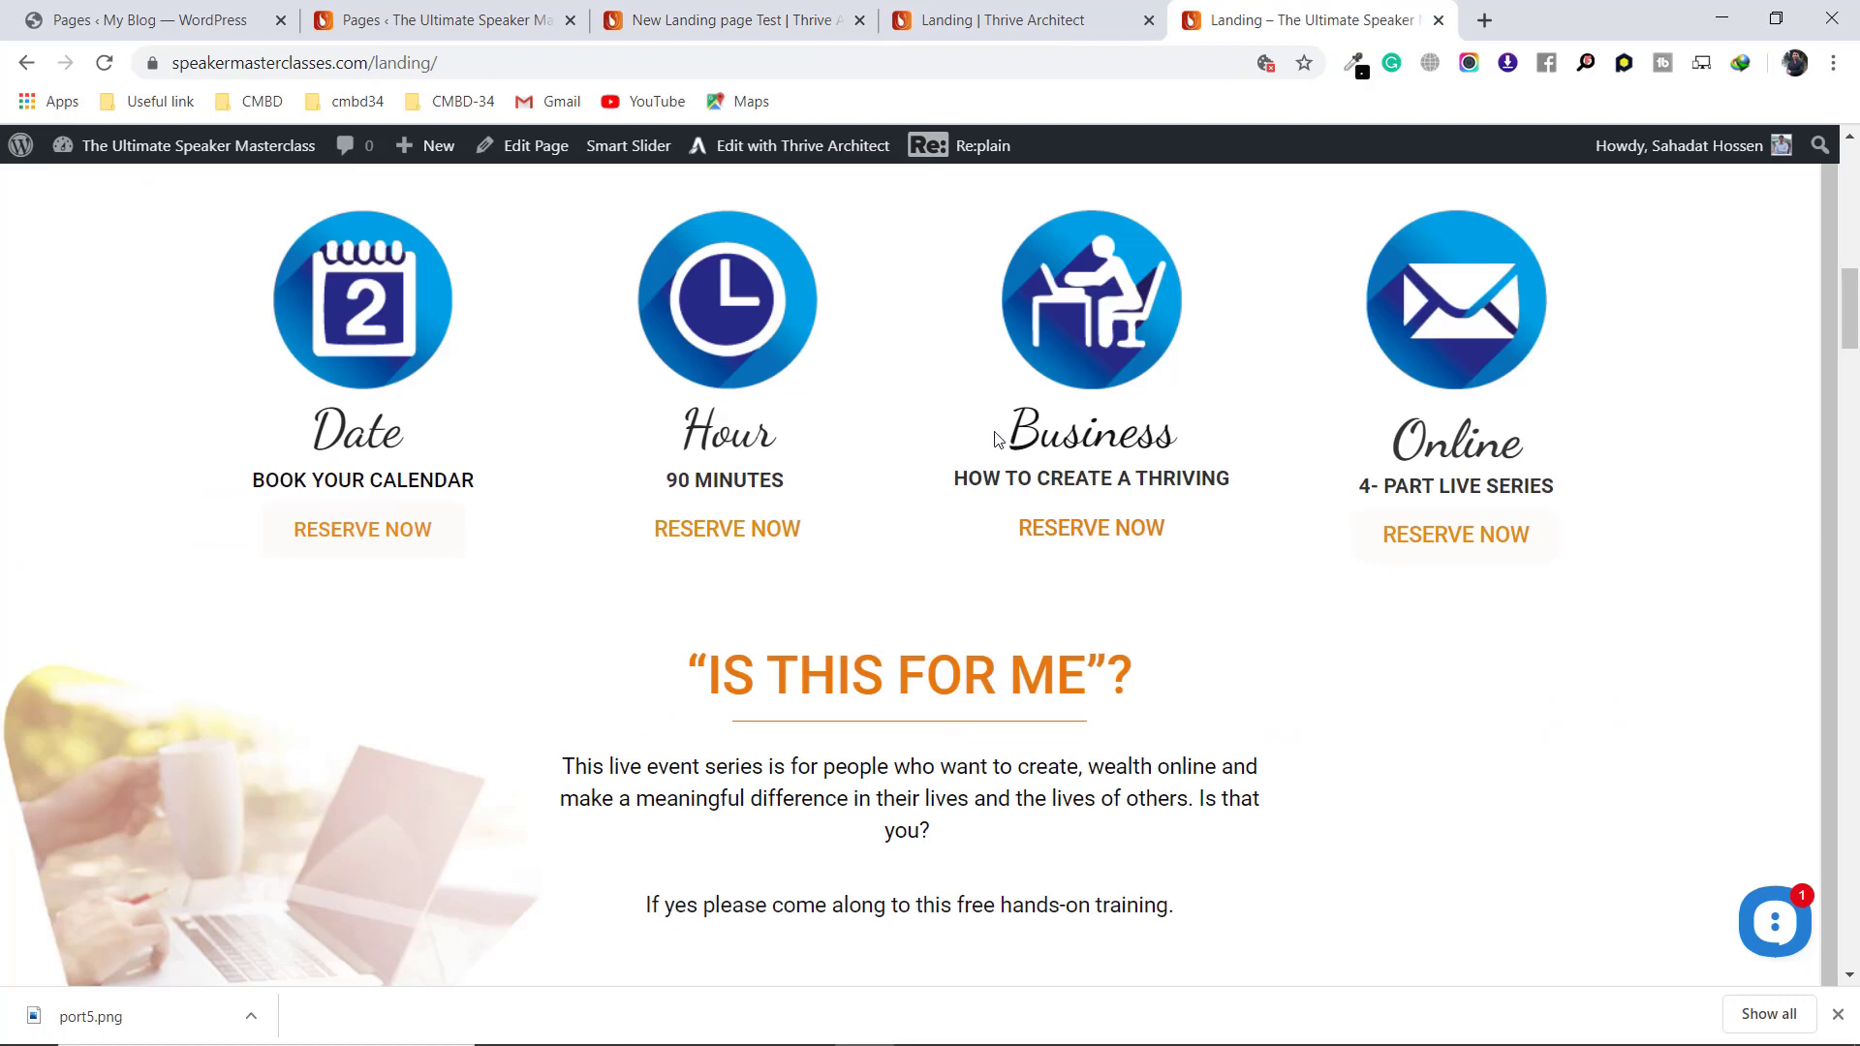
pyautogui.moveTo(1013, 429); pyautogui.dragTo(1172, 434)
pyautogui.hotkey('ctrl', 'c')
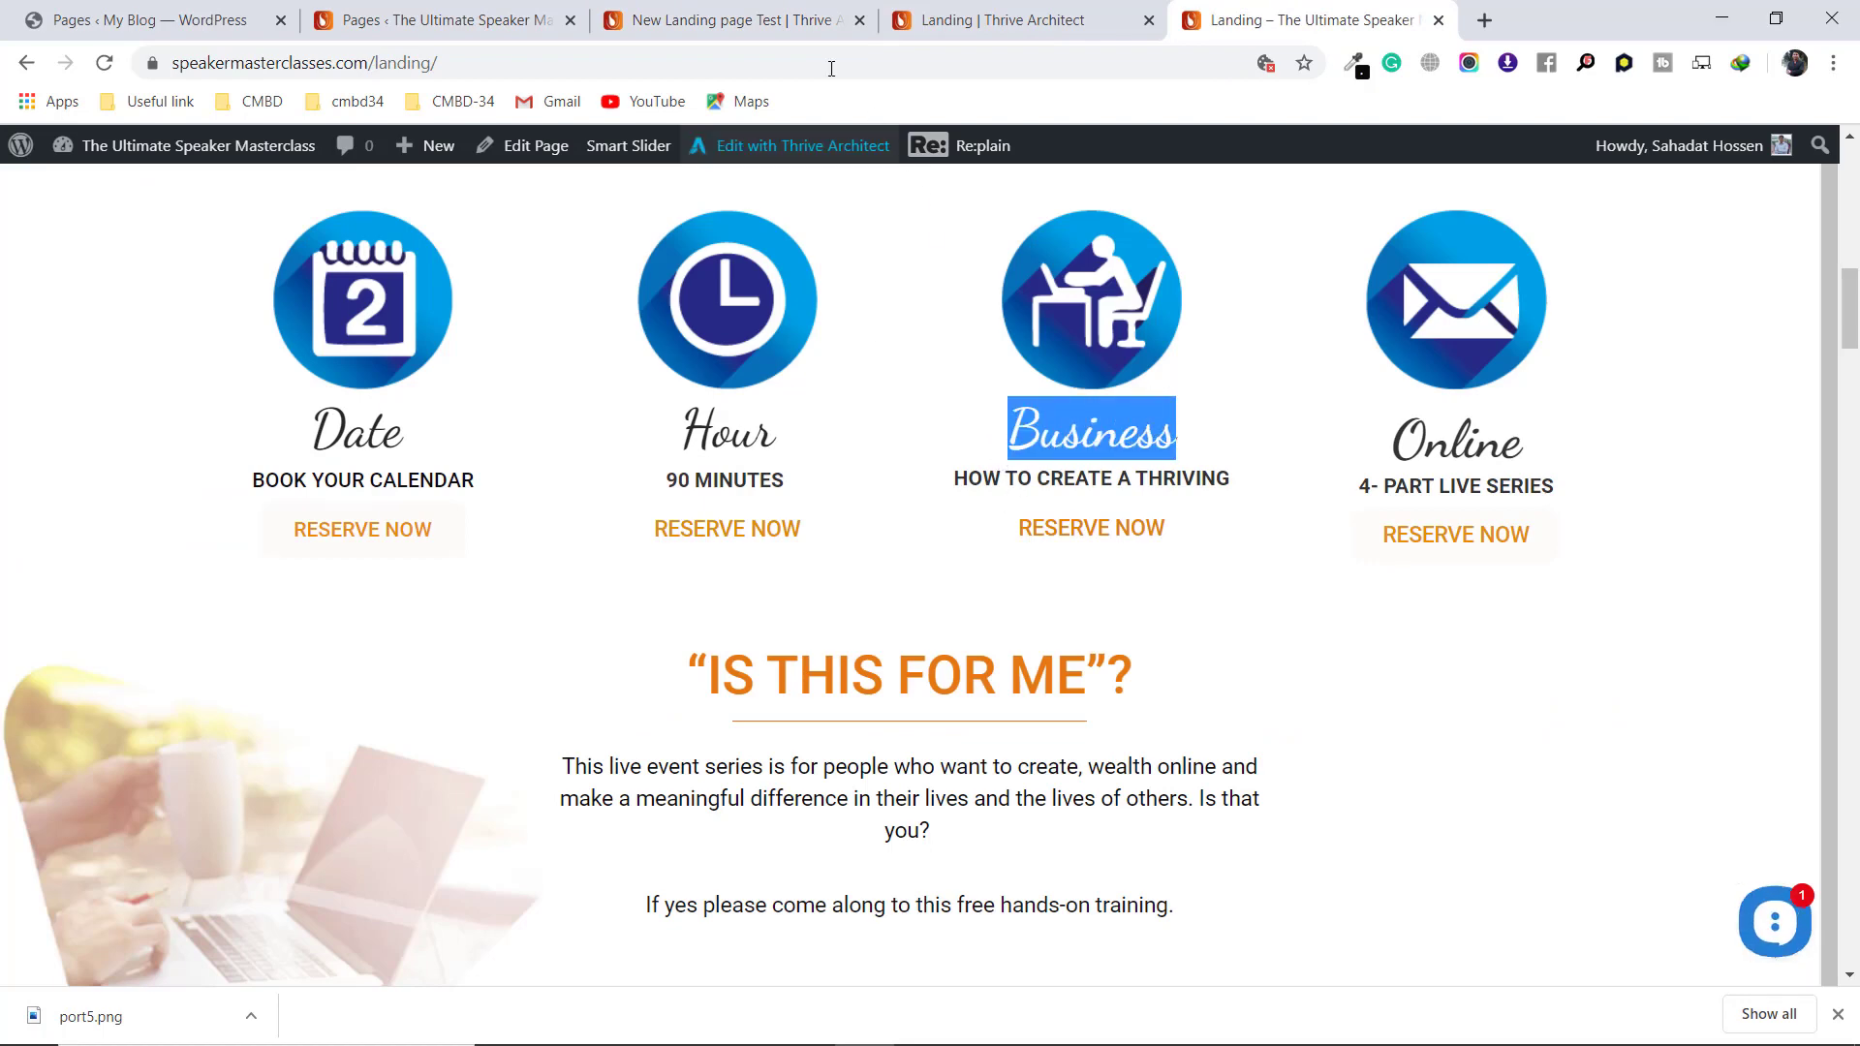
pyautogui.click(736, 19)
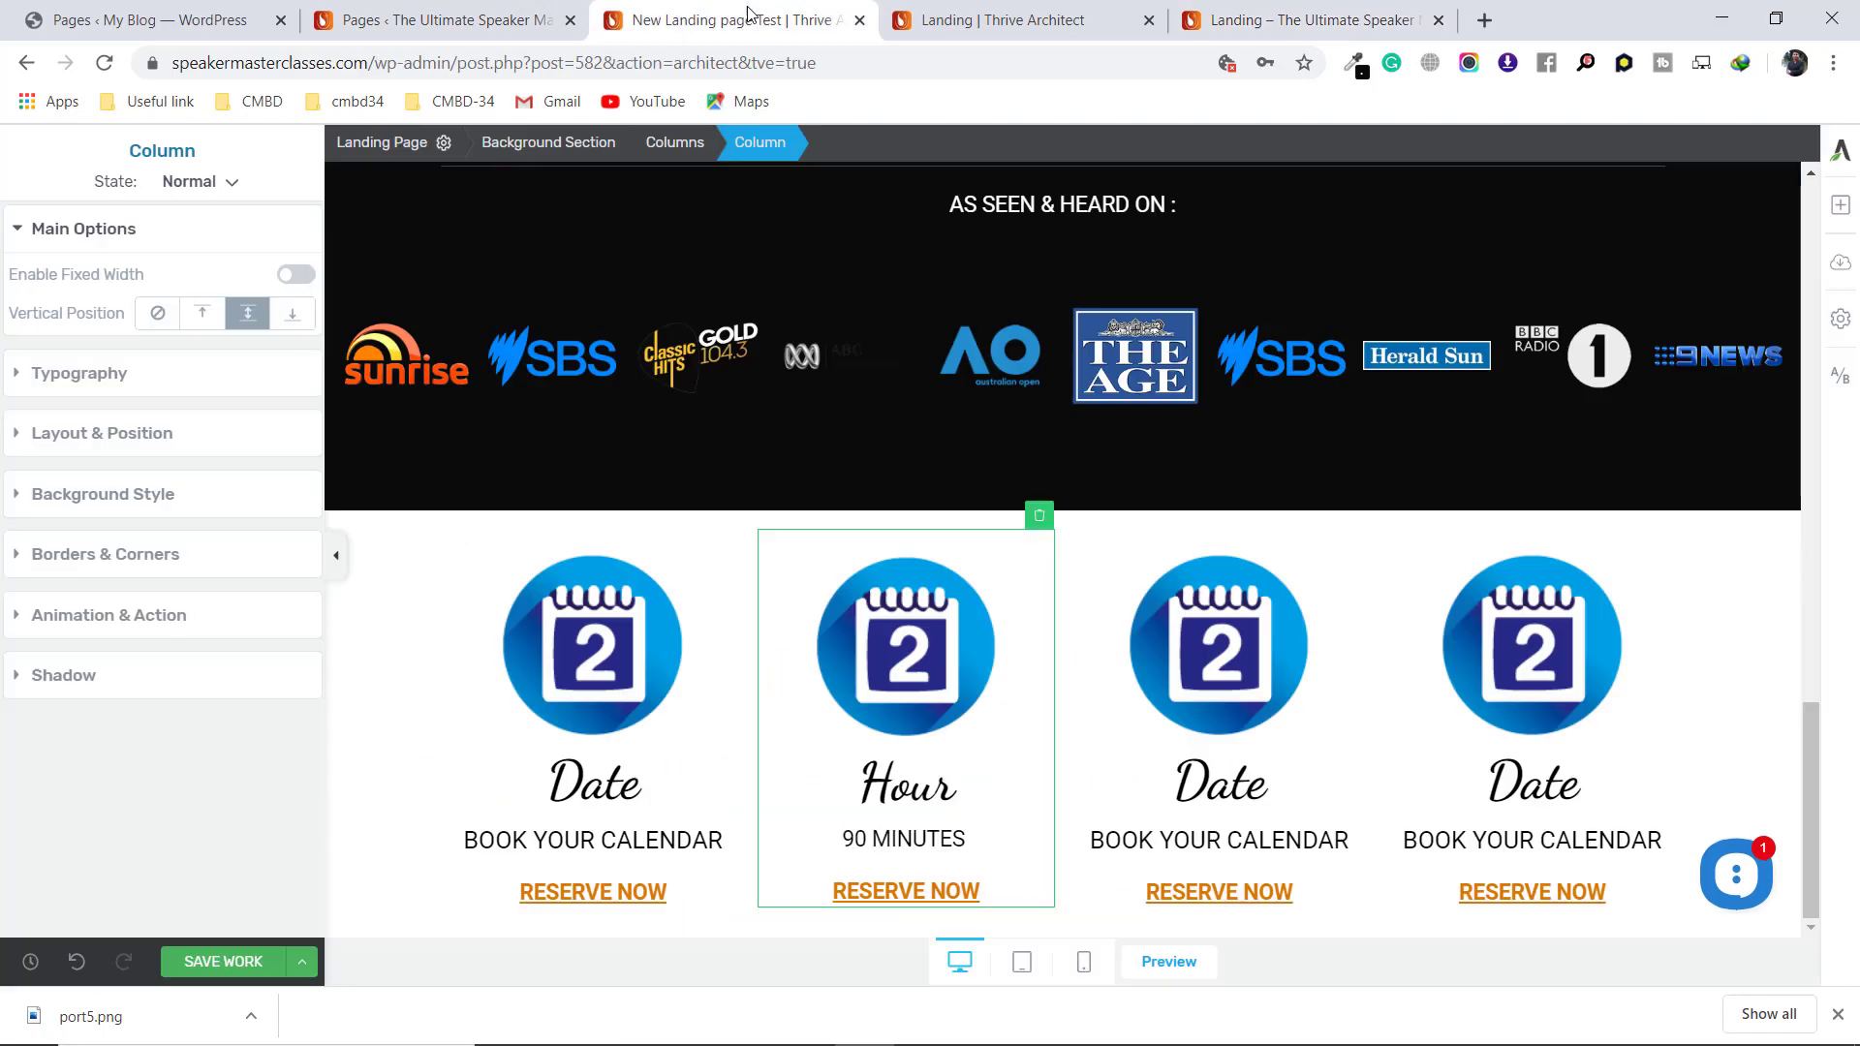
pyautogui.click(1262, 789)
pyautogui.doubleClick(1262, 789)
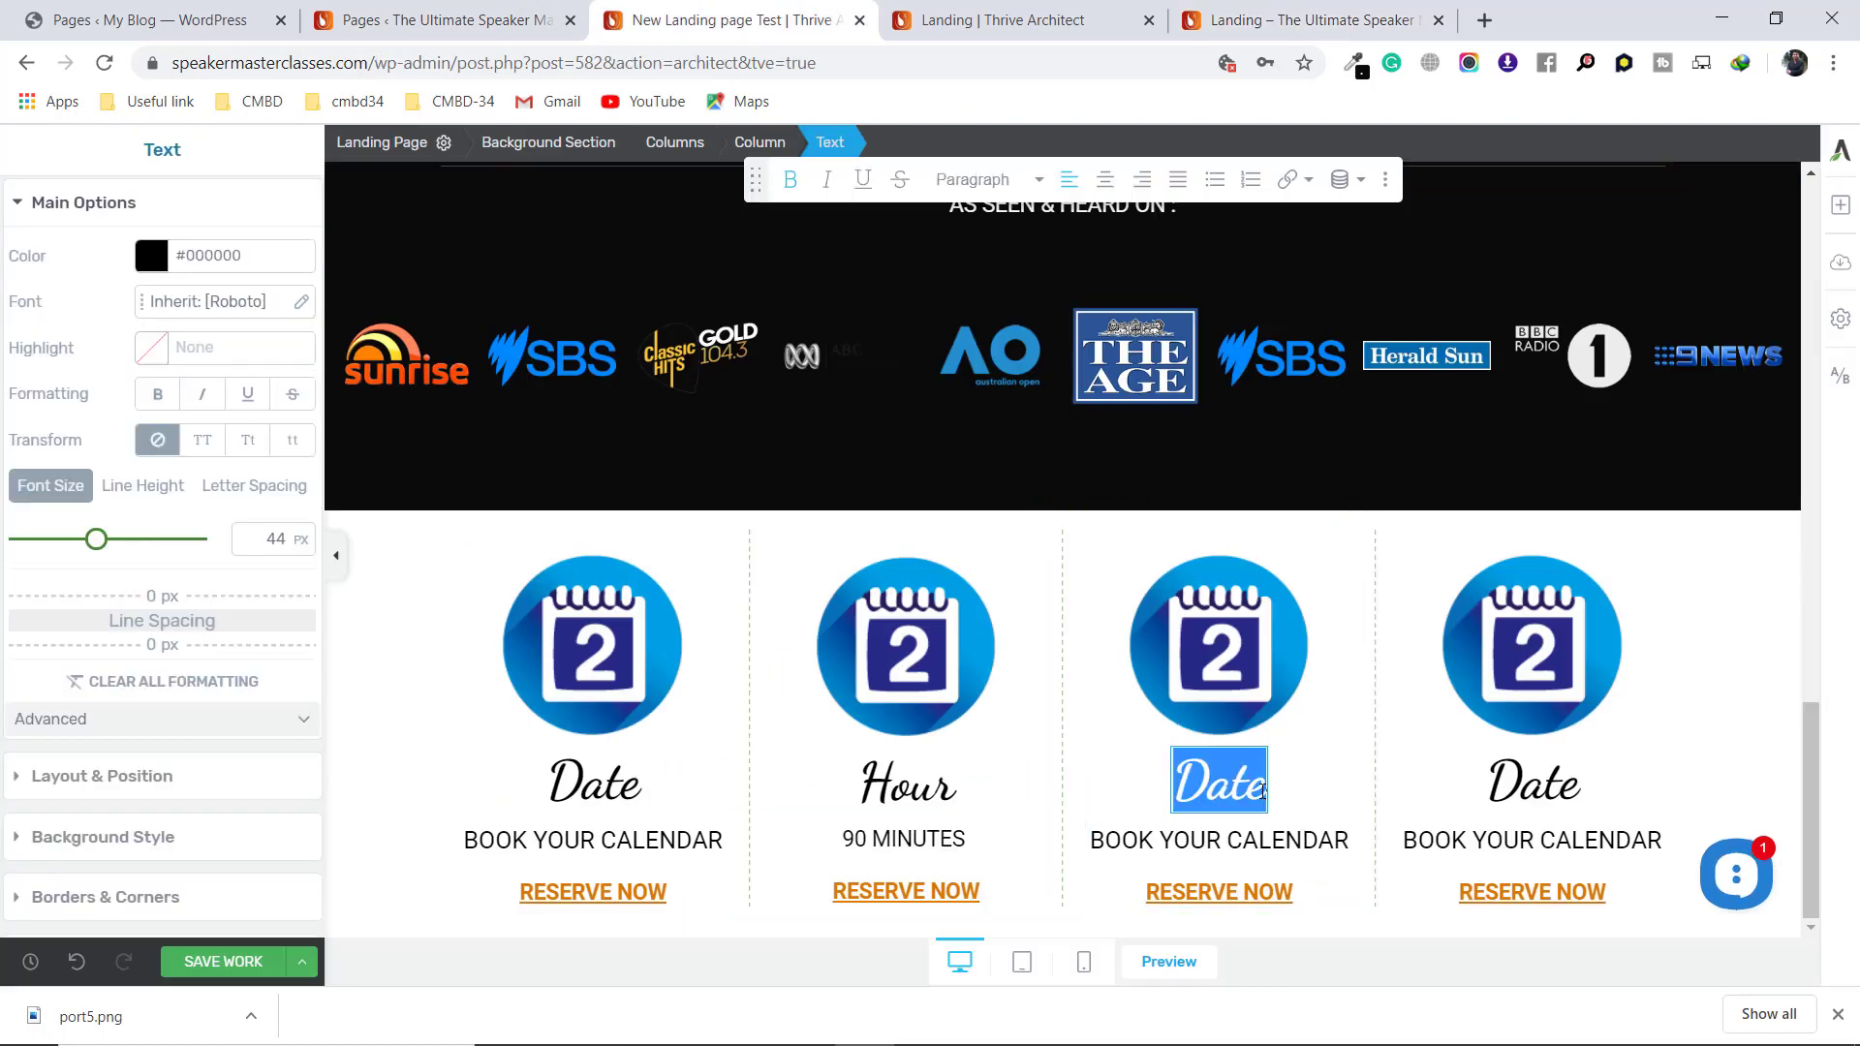
pyautogui.hotkey('ctrl', 'v')
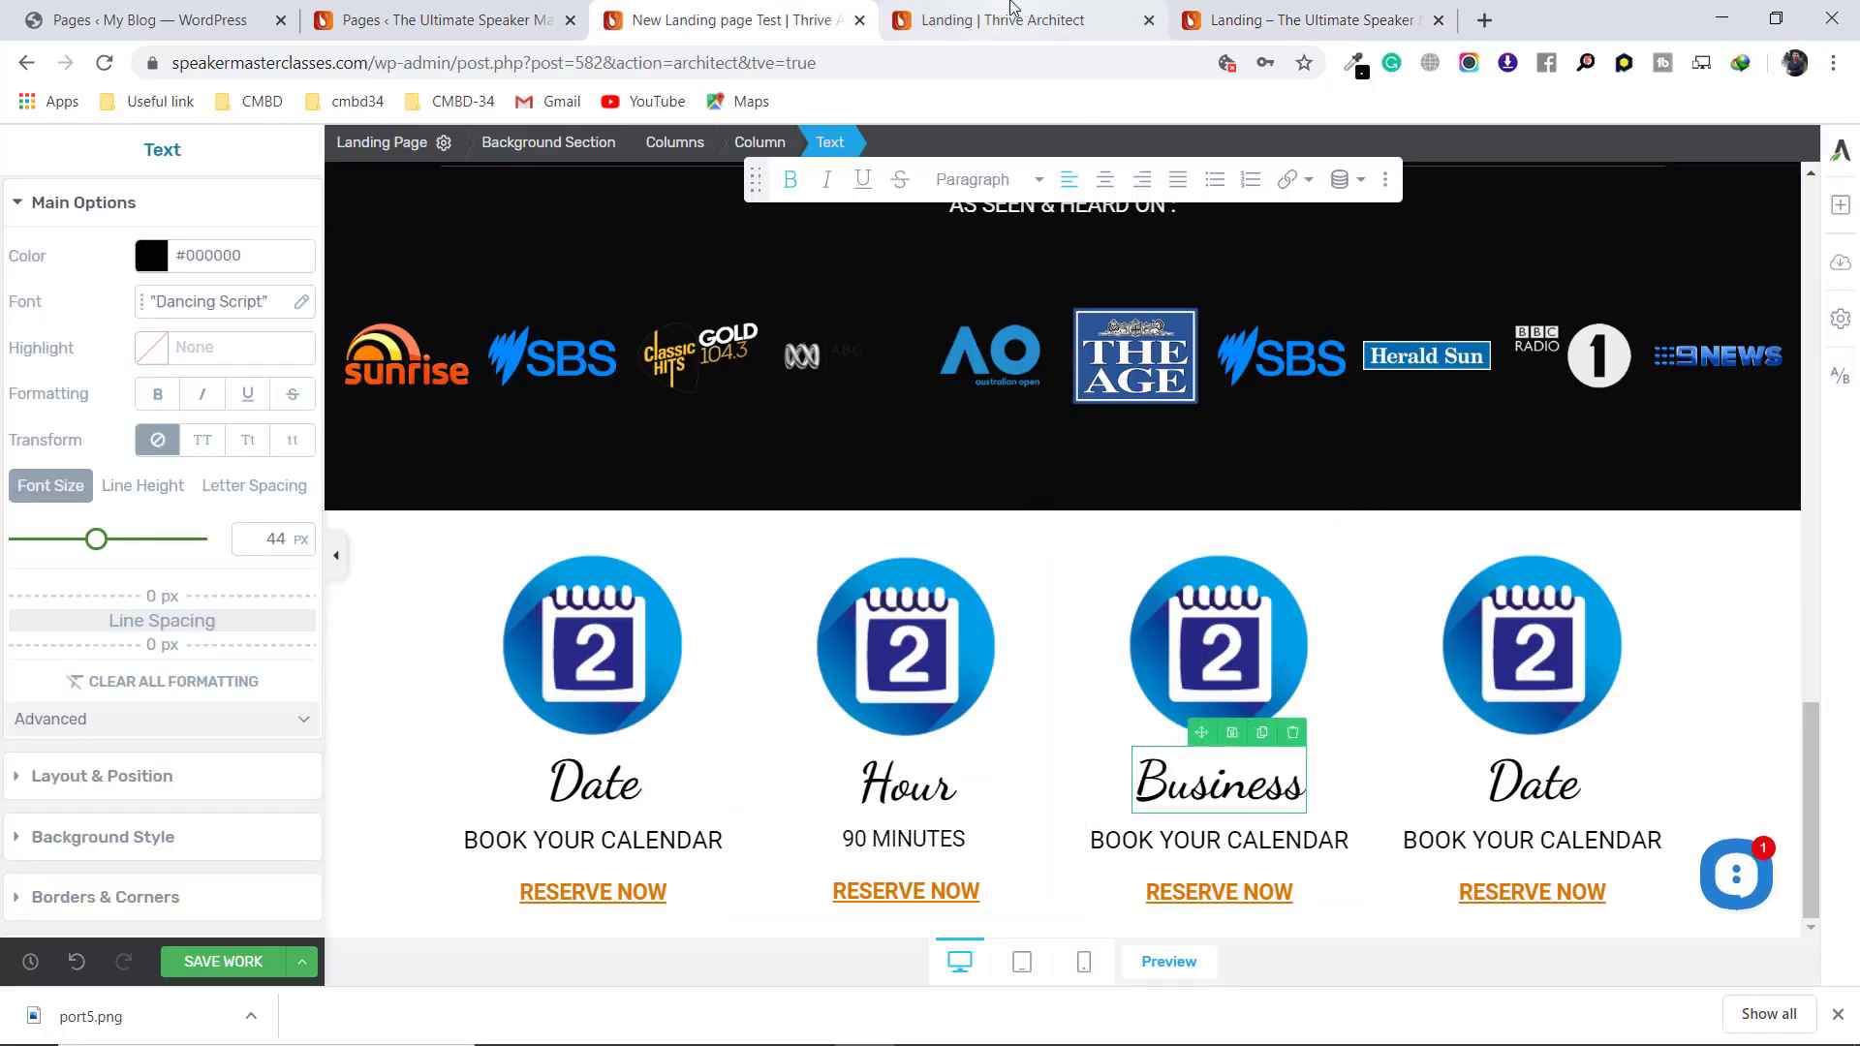
# Copy "HOW TO CREATE A THRIVING" from the reference page and replace the third column's "BOOK YOUR CALENDAR" caption with it
pyautogui.click(1012, 12)
pyautogui.click(1335, 9)
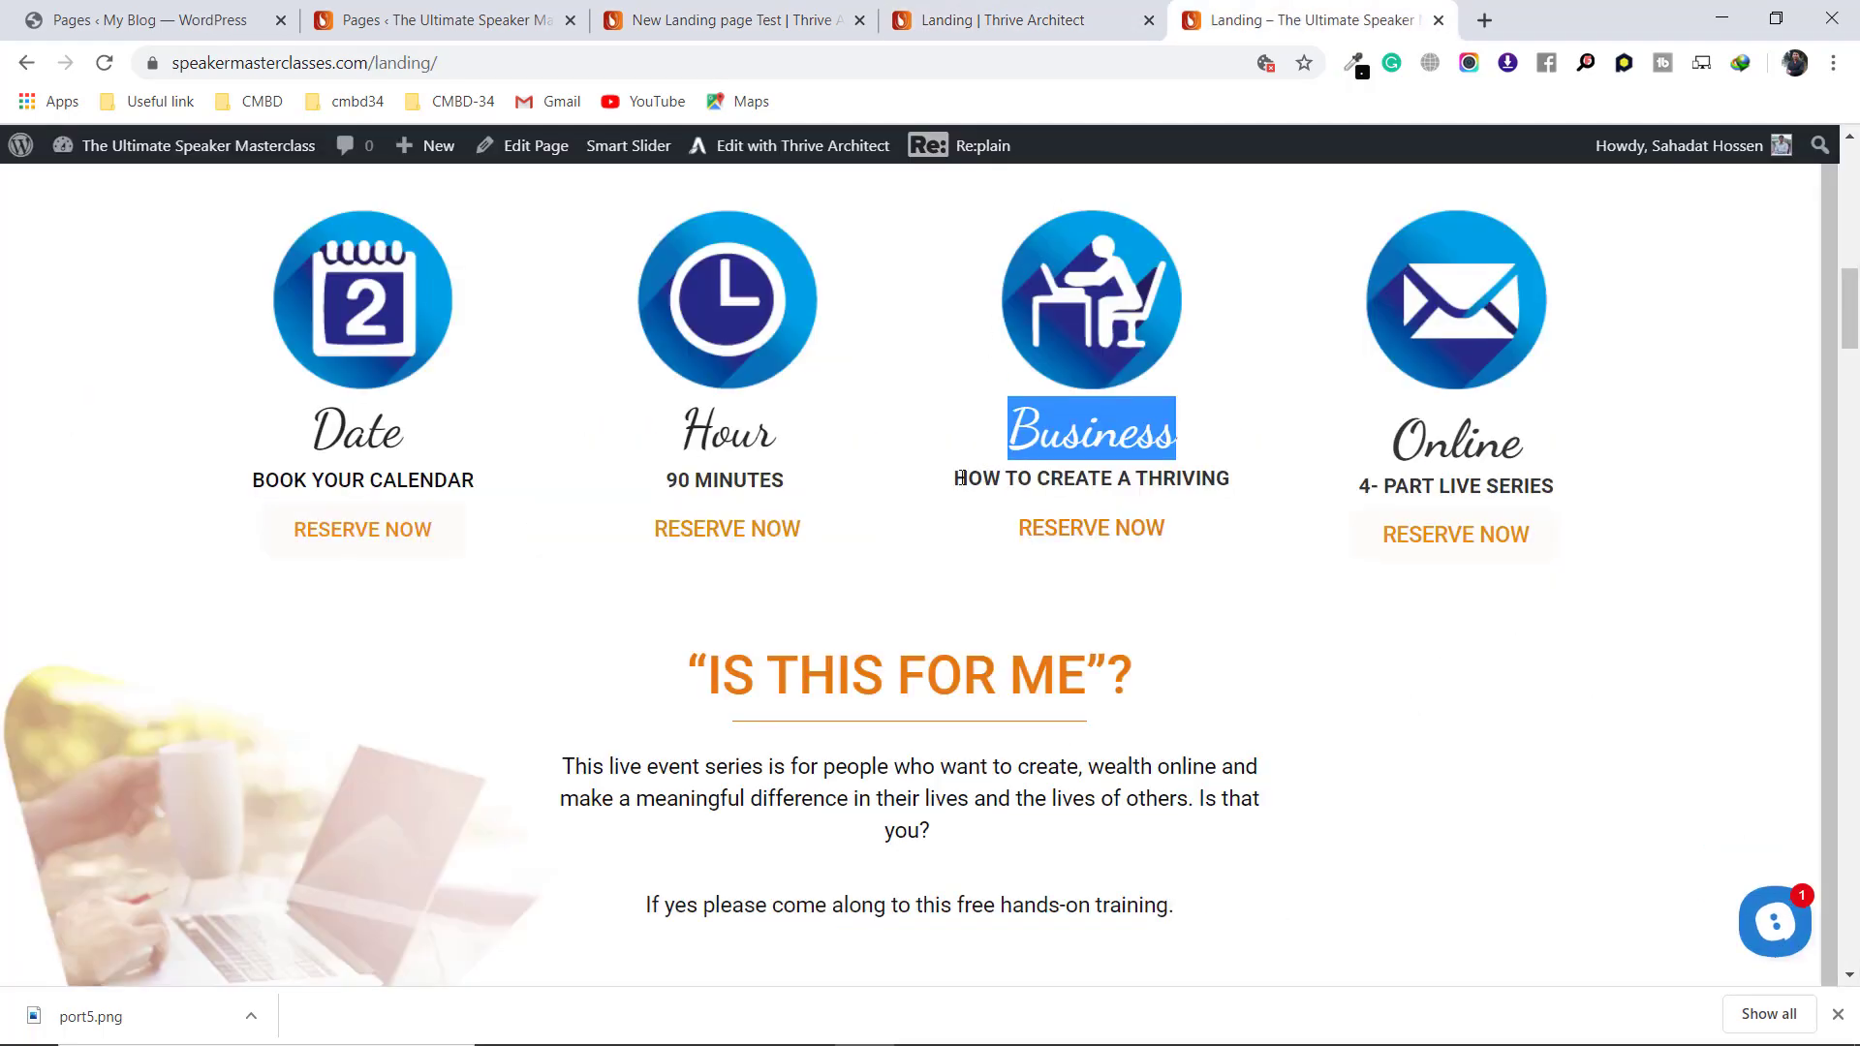
pyautogui.moveTo(956, 478); pyautogui.dragTo(1230, 479)
pyautogui.hotkey('ctrl', 'c')
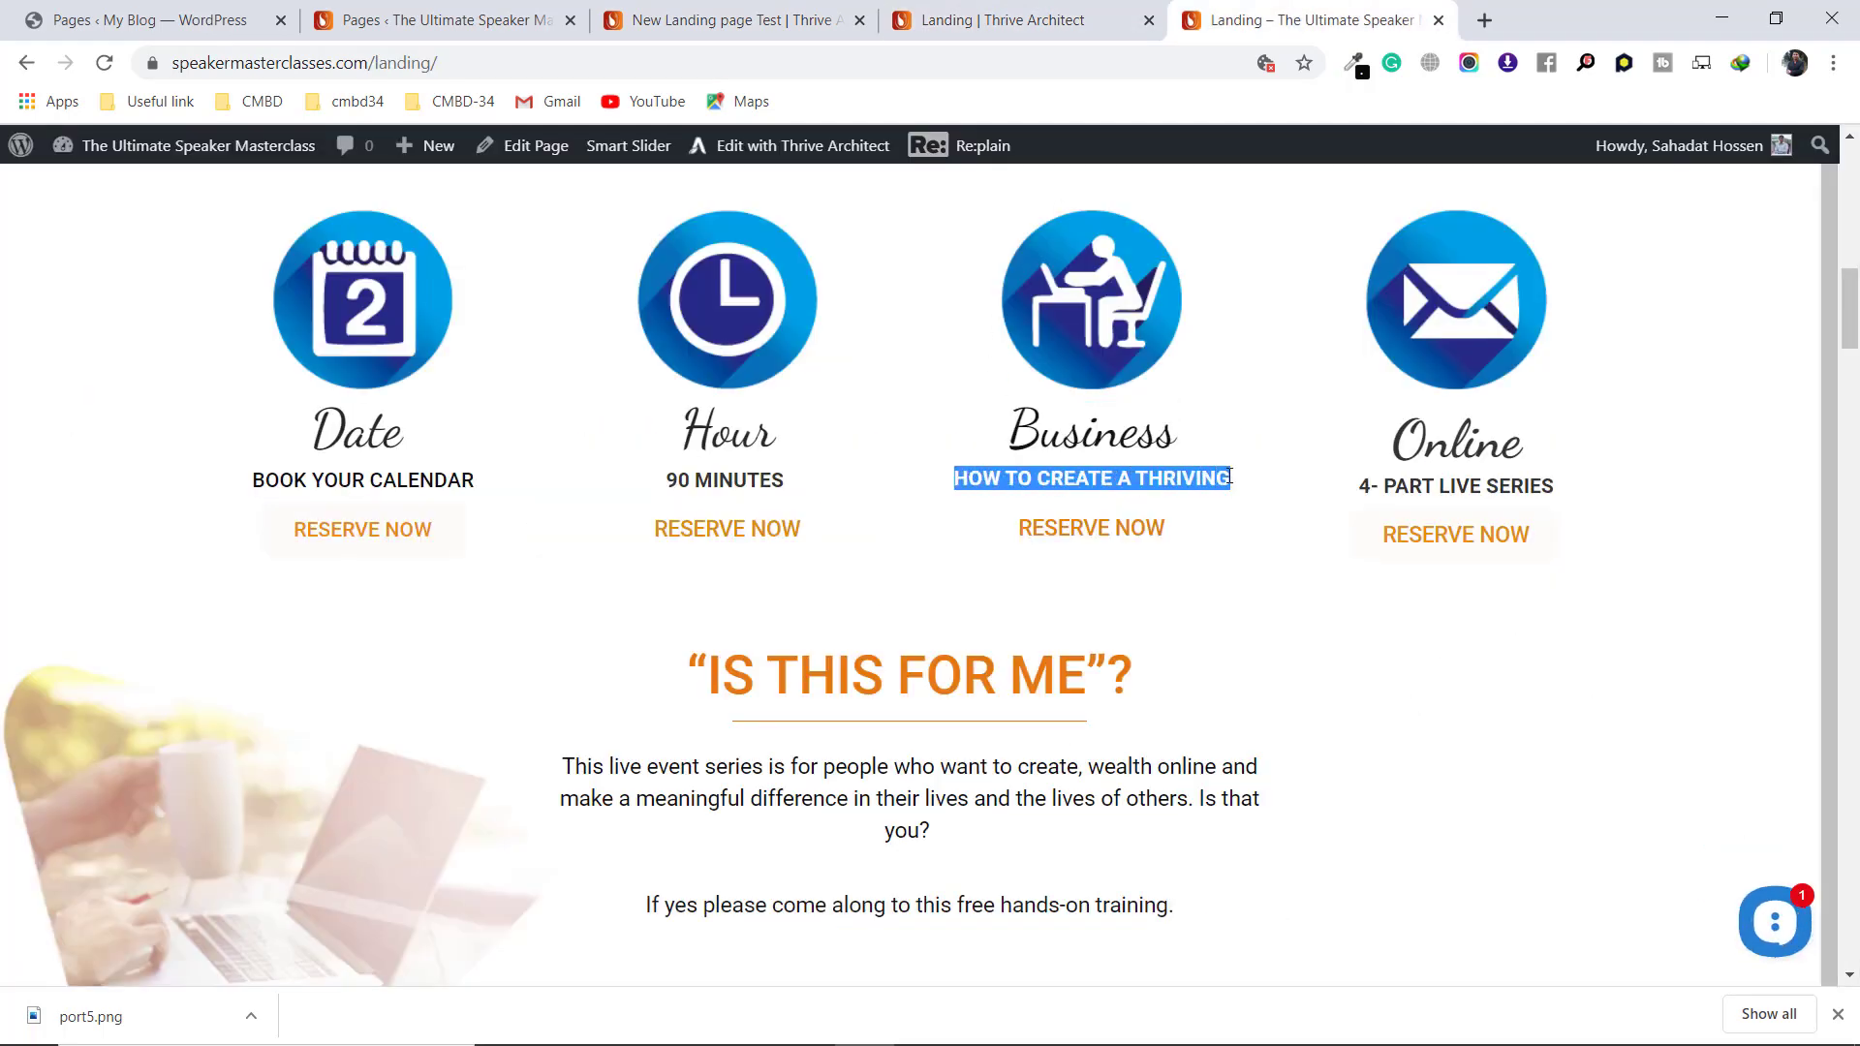
pyautogui.click(736, 19)
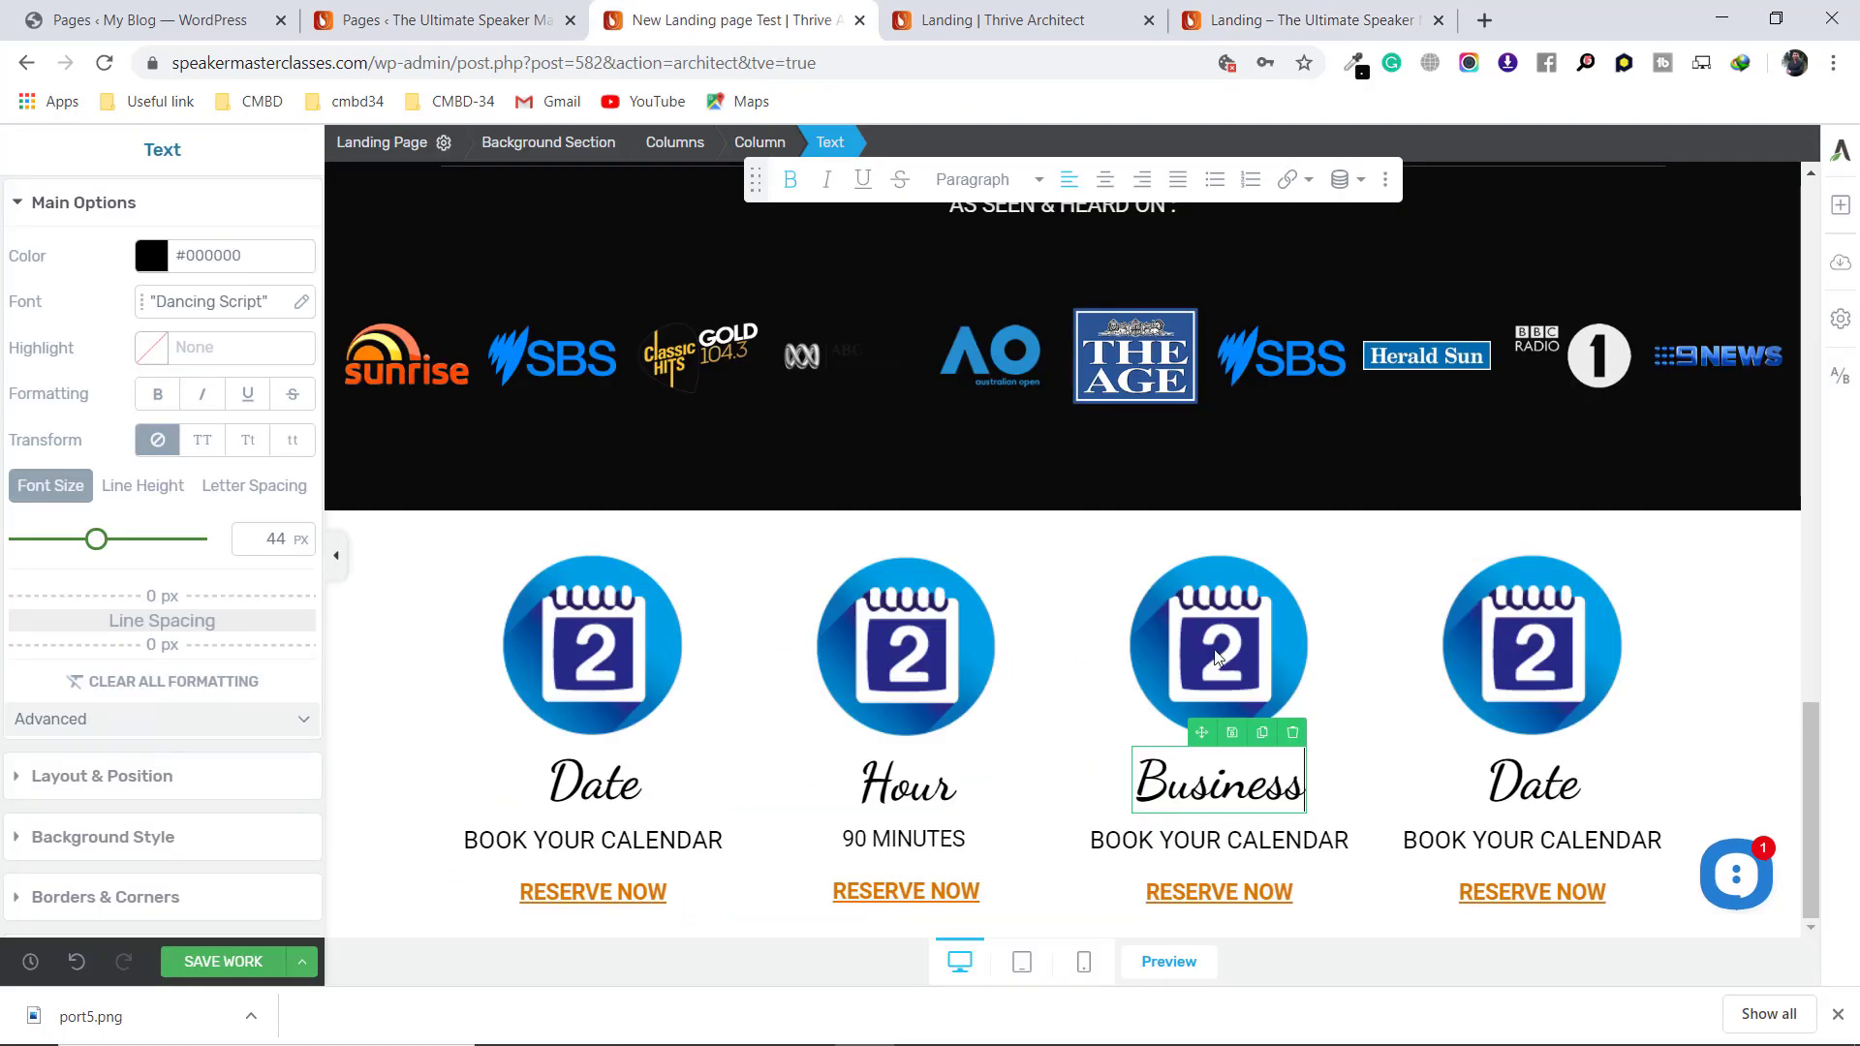
pyautogui.click(1278, 839)
pyautogui.tripleClick(1277, 839)
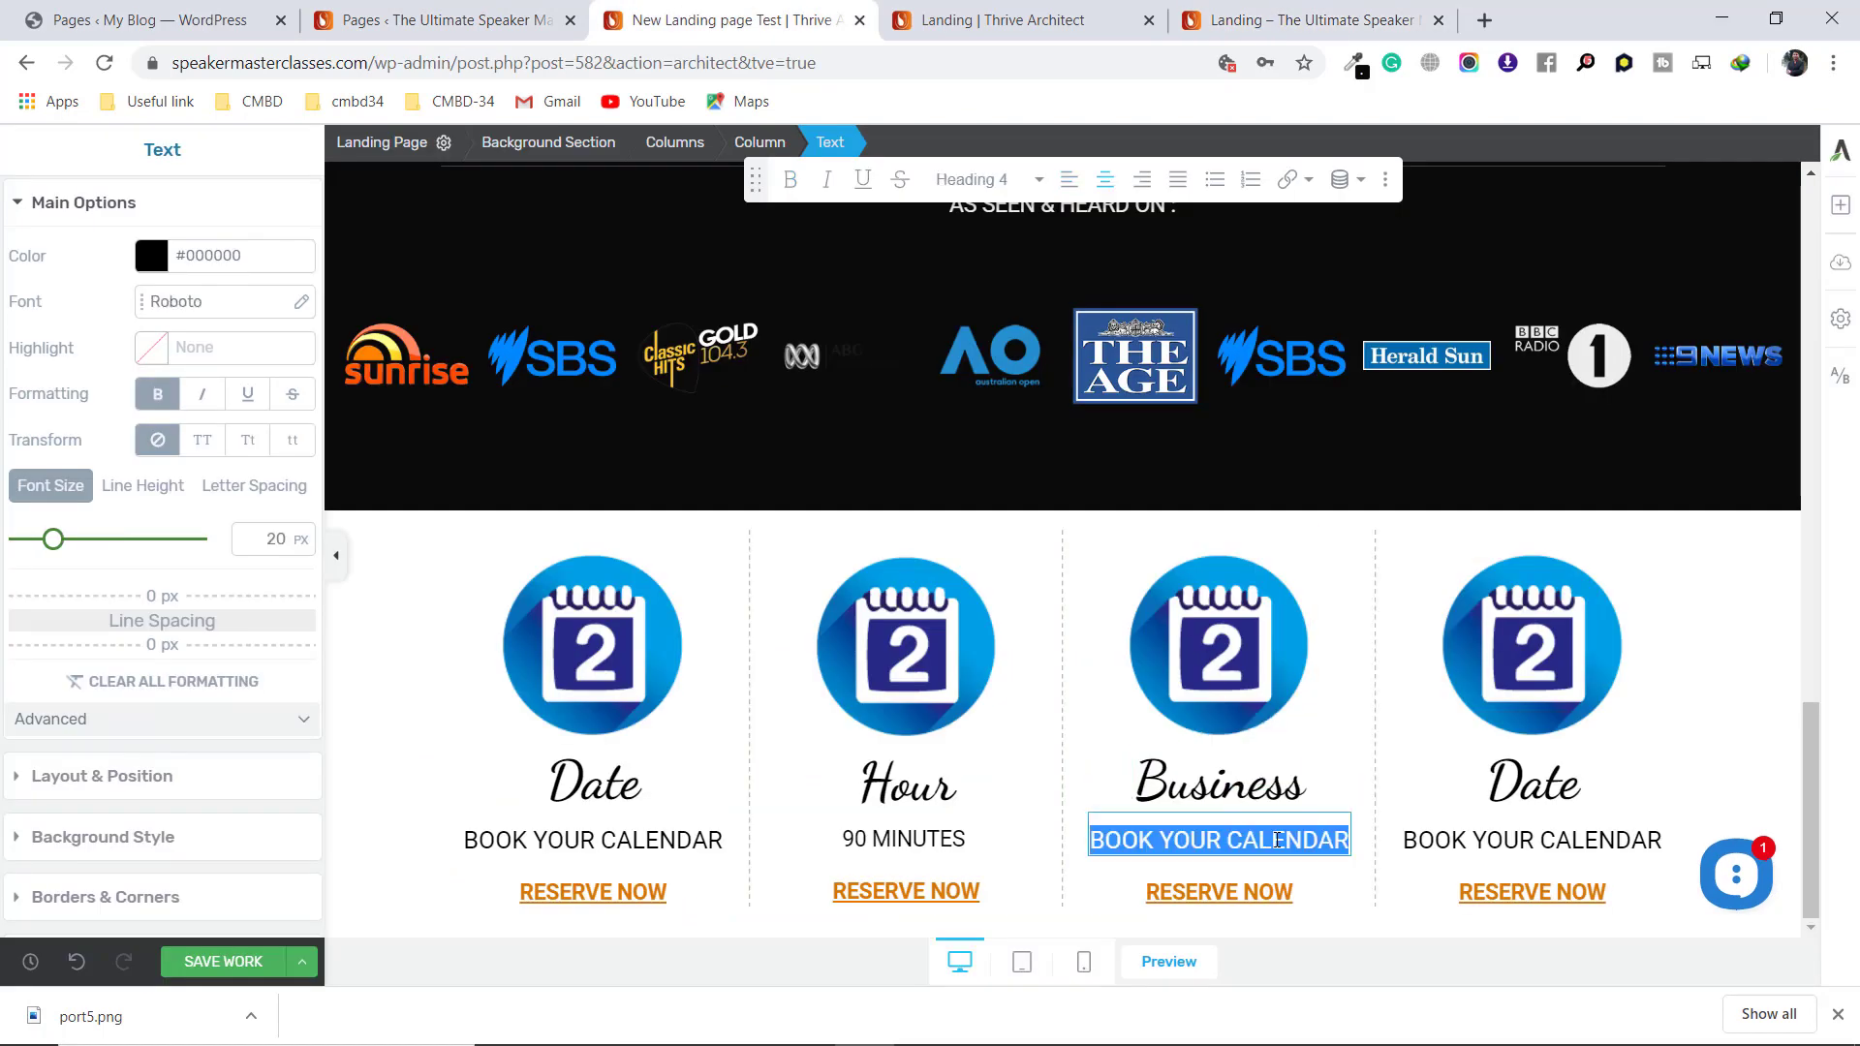
pyautogui.hotkey('ctrl', 'v')
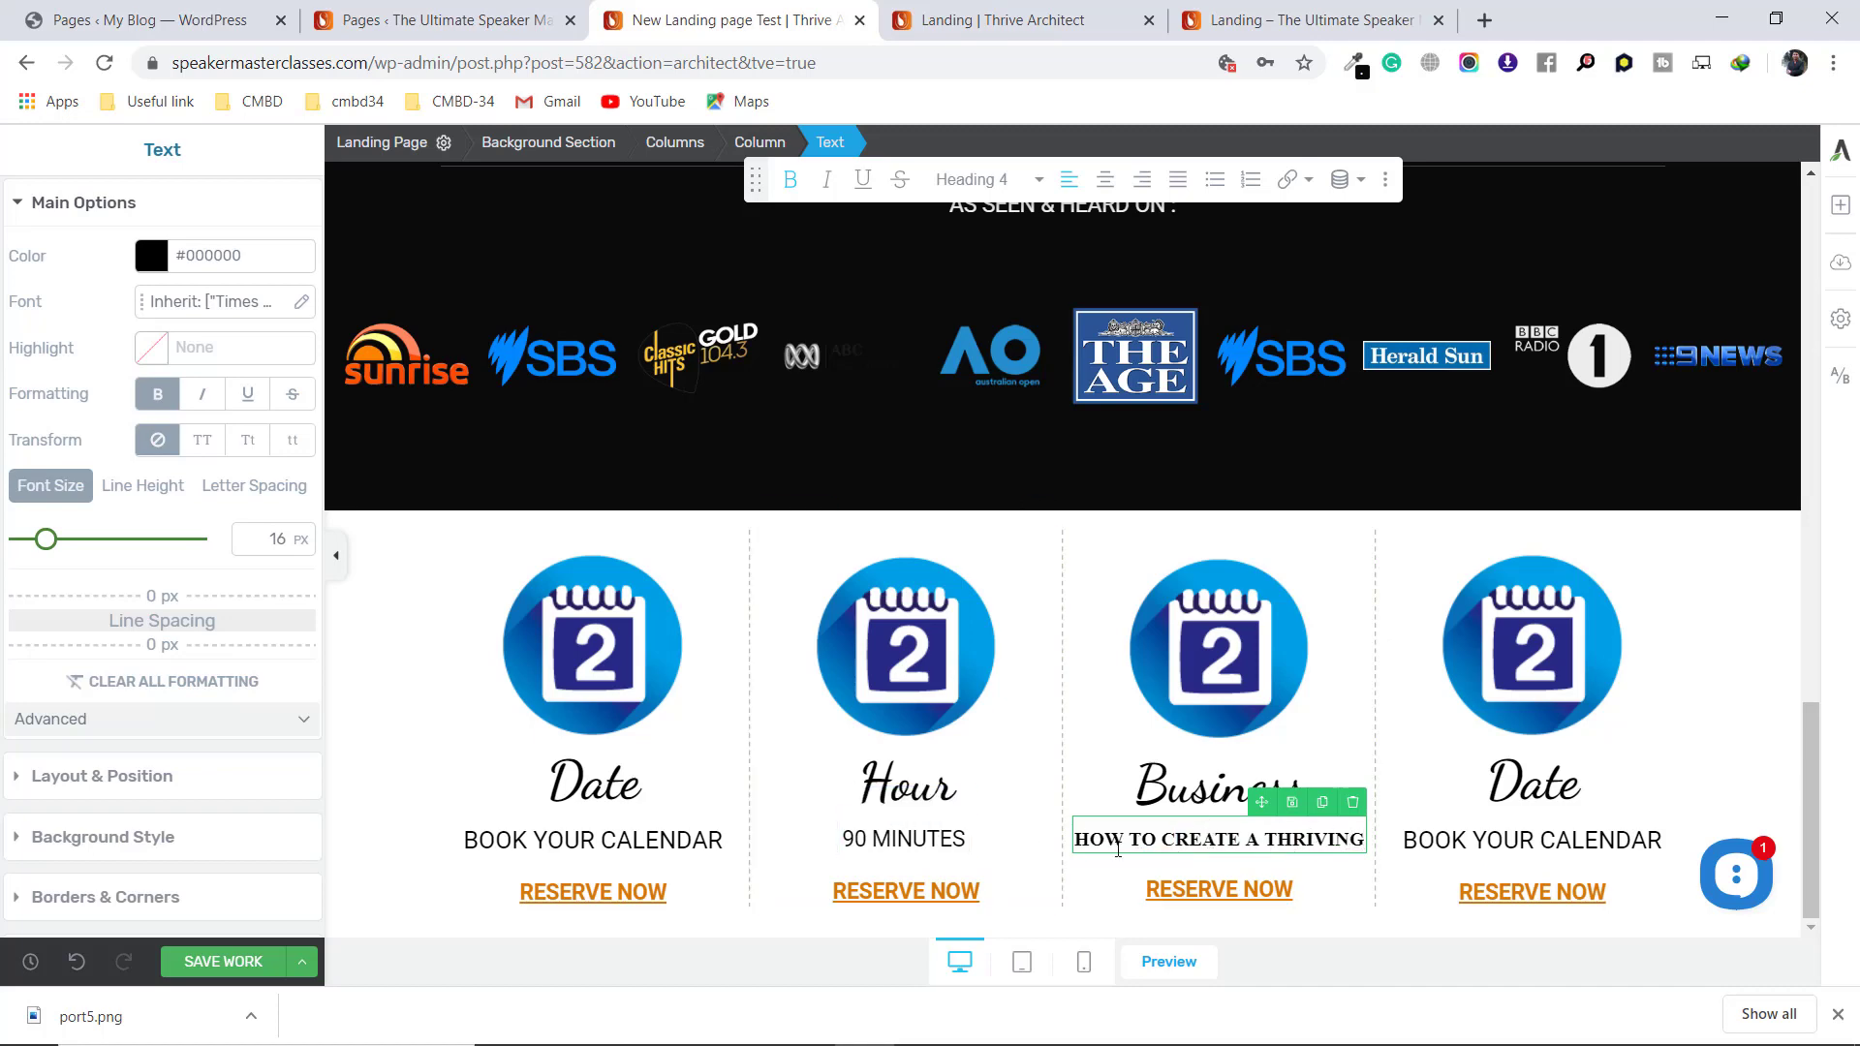
# Copy the "Online" heading from the reference page and replace the fourth column's "Date" heading with it
pyautogui.click(1277, 20)
pyautogui.moveTo(1394, 454); pyautogui.dragTo(1540, 455)
pyautogui.hotkey('ctrl', 'c')
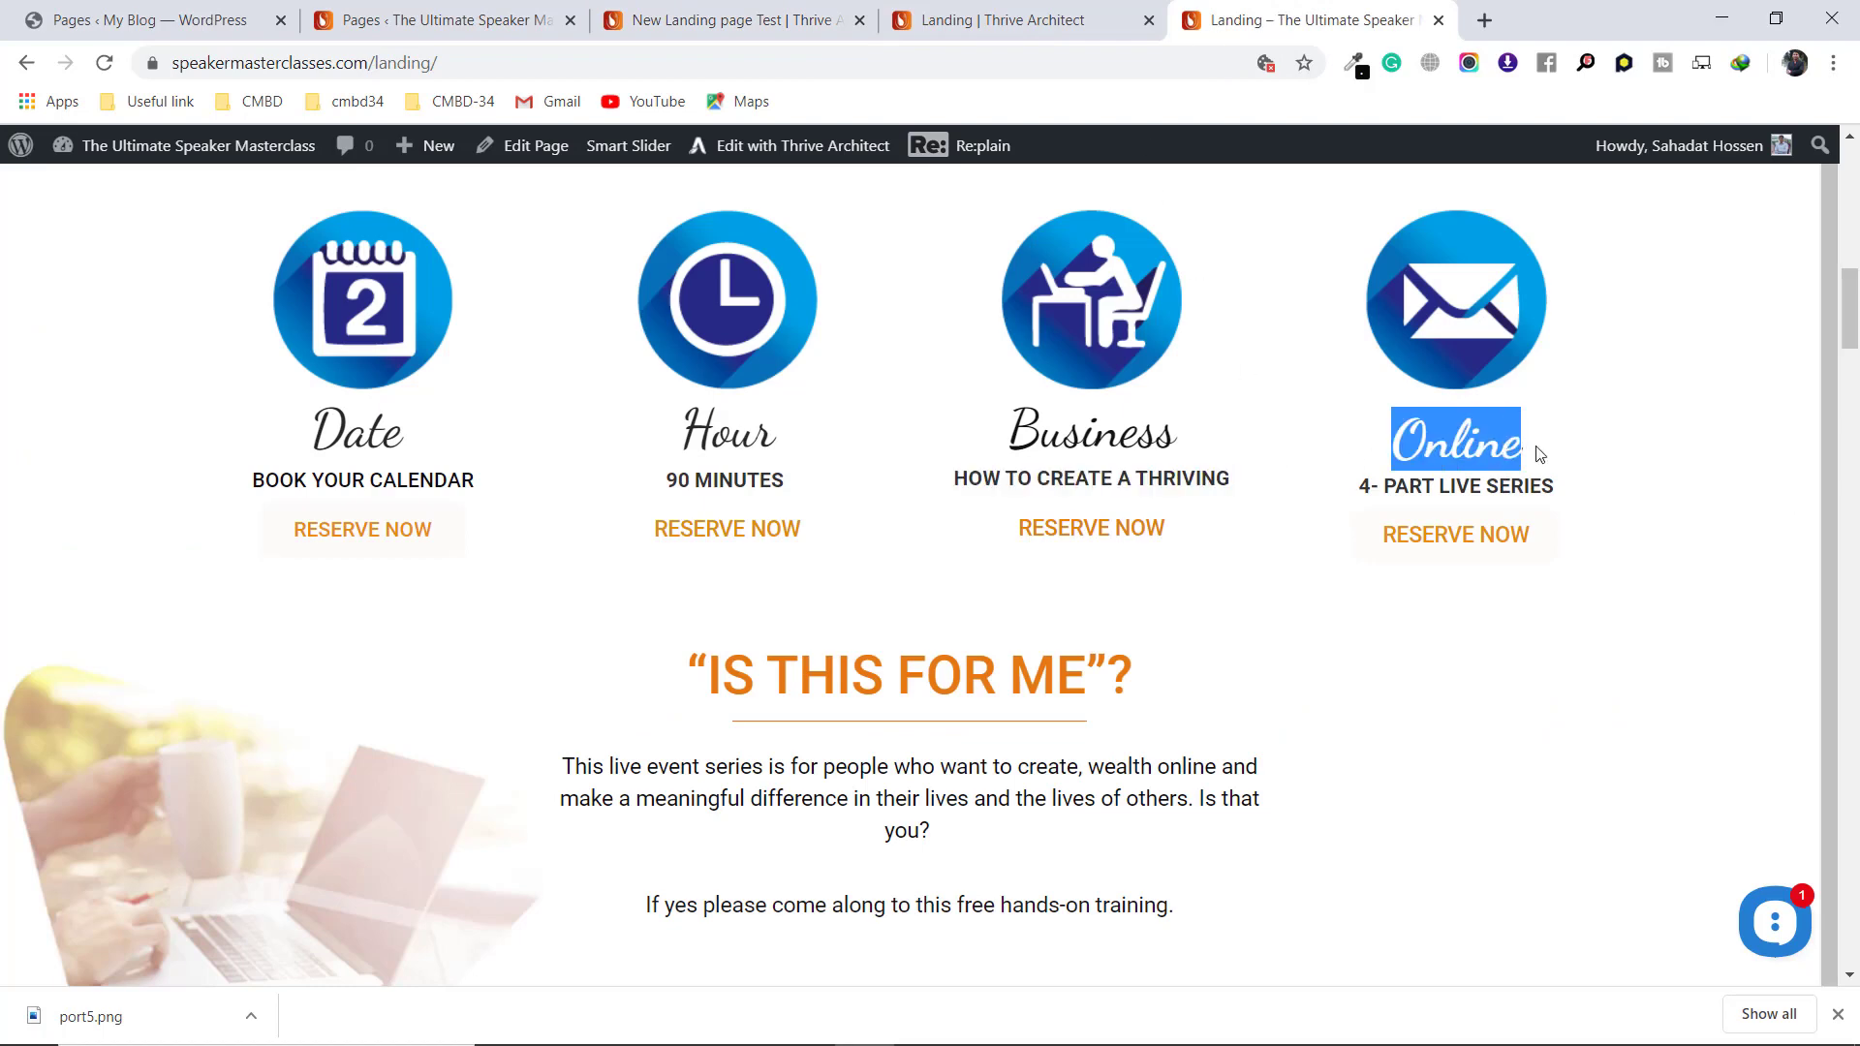
pyautogui.click(780, 18)
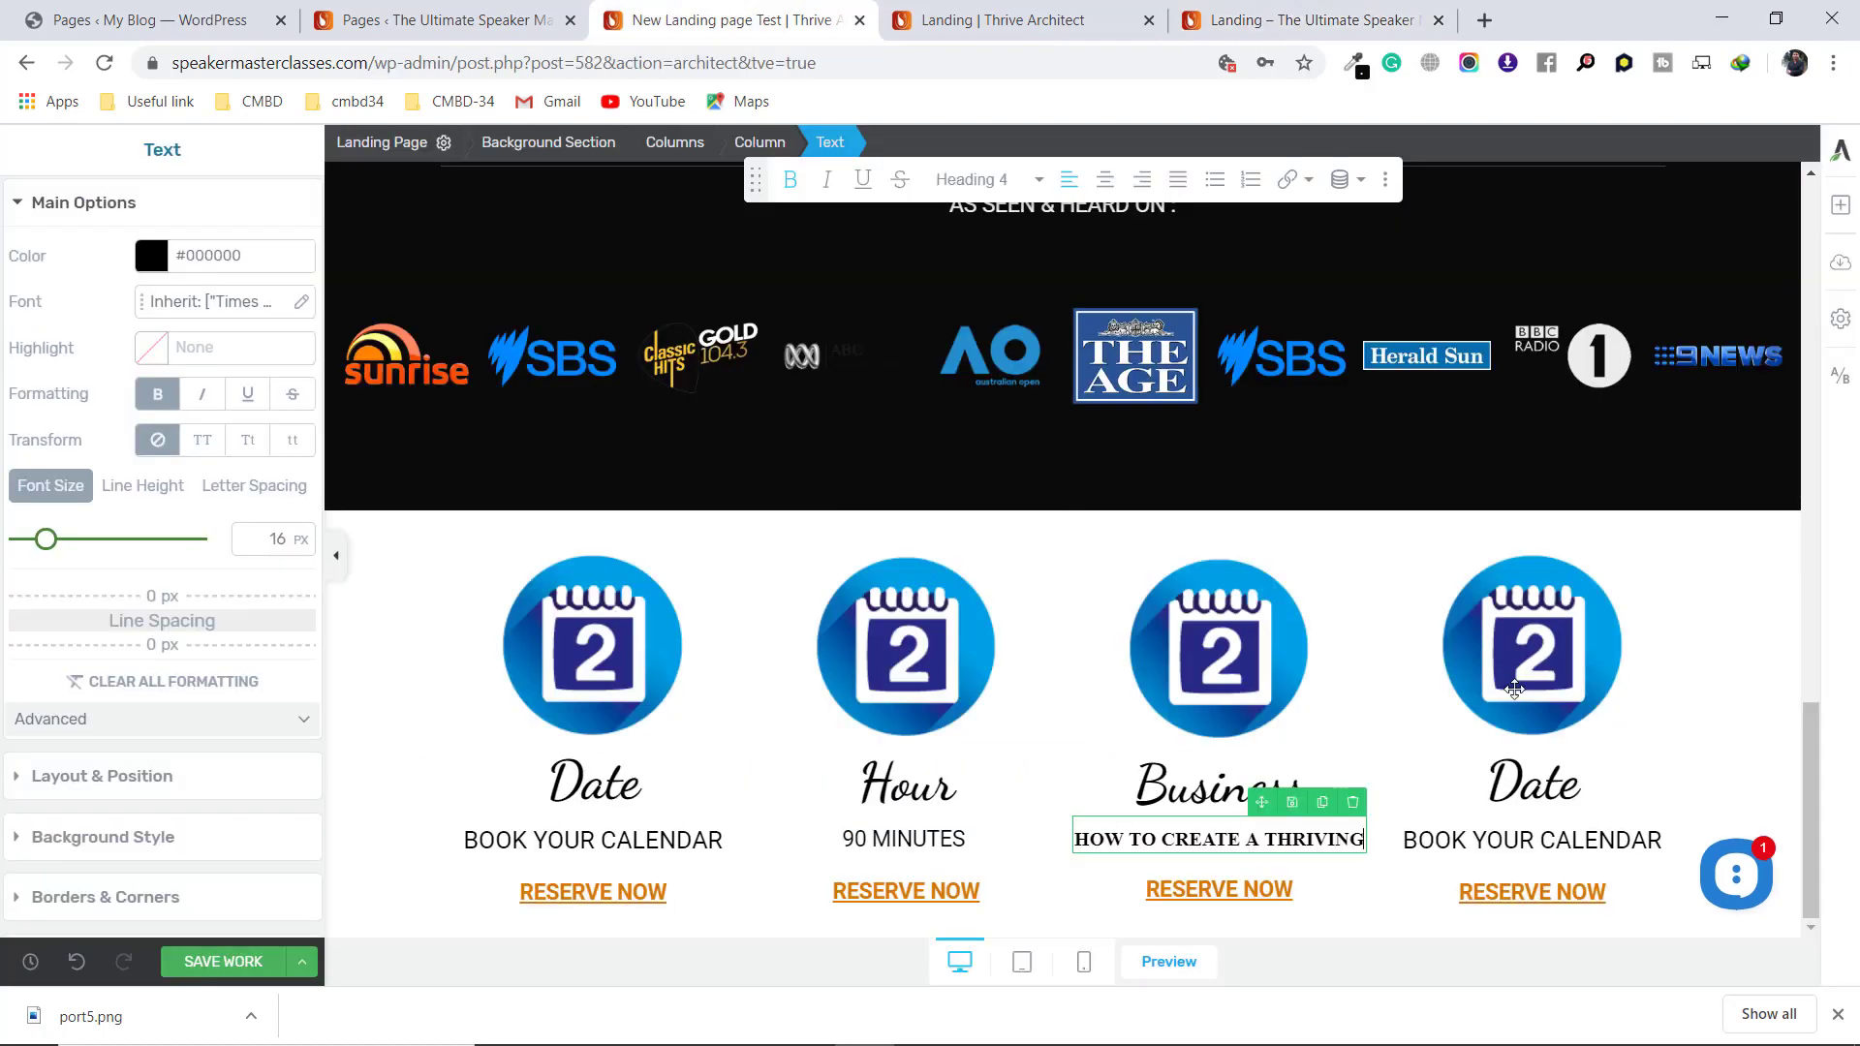
pyautogui.click(1544, 787)
pyautogui.doubleClick(1544, 787)
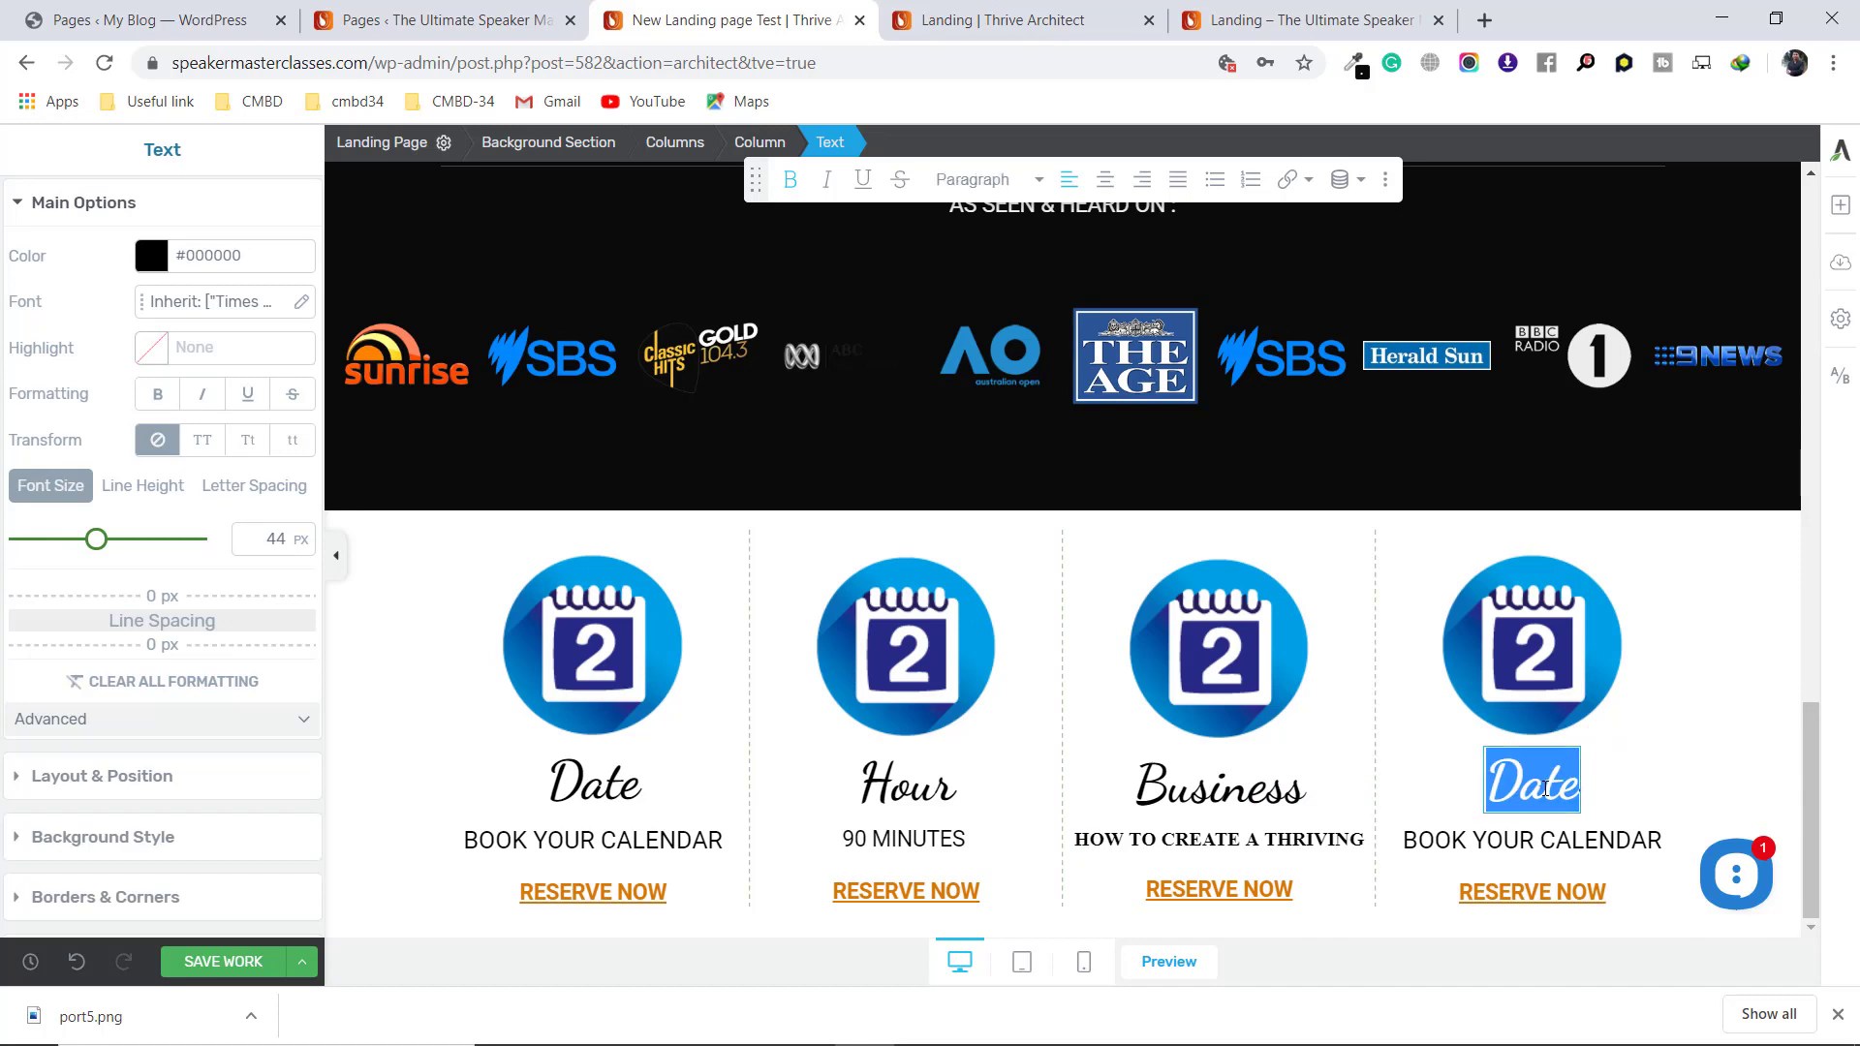
pyautogui.hotkey('ctrl', 'v')
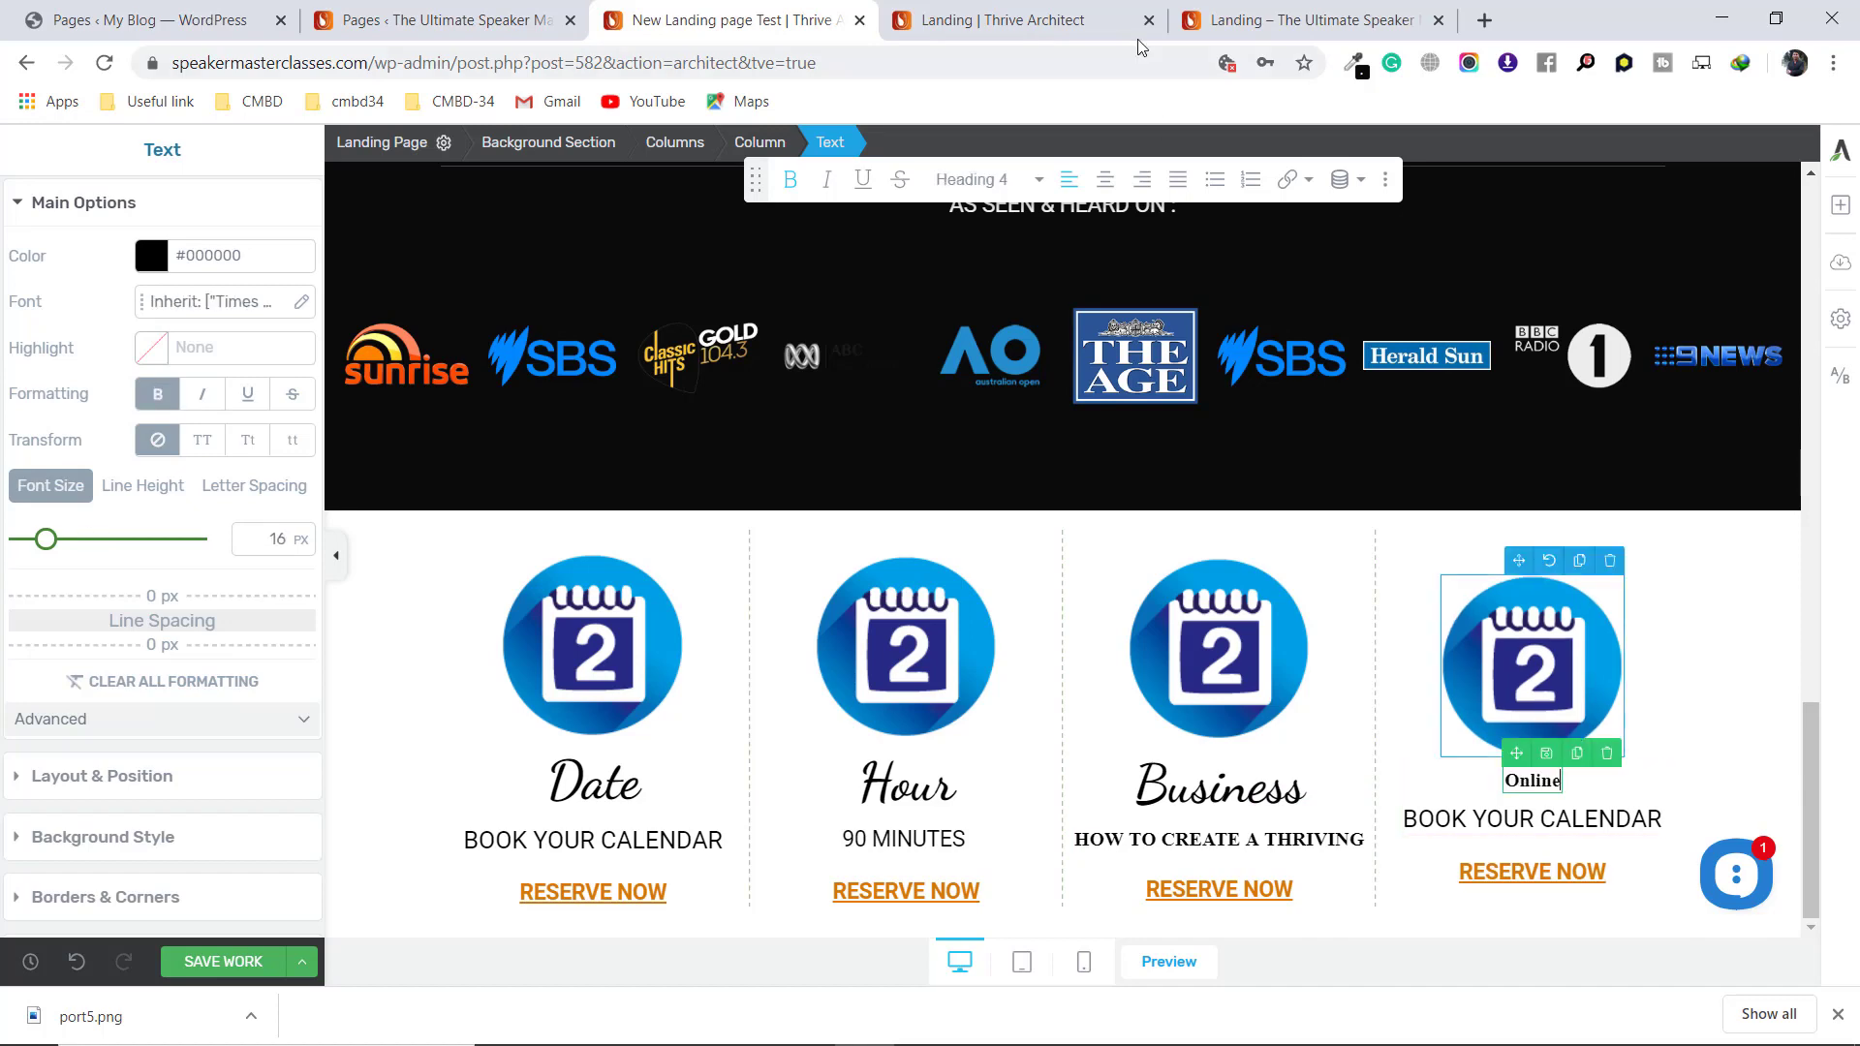
# Copy "4- PART LIVE SERIES" from the reference page and replace the fourth column's "BOOK YOUR CALENDAR" caption with it
pyautogui.click(1306, 14)
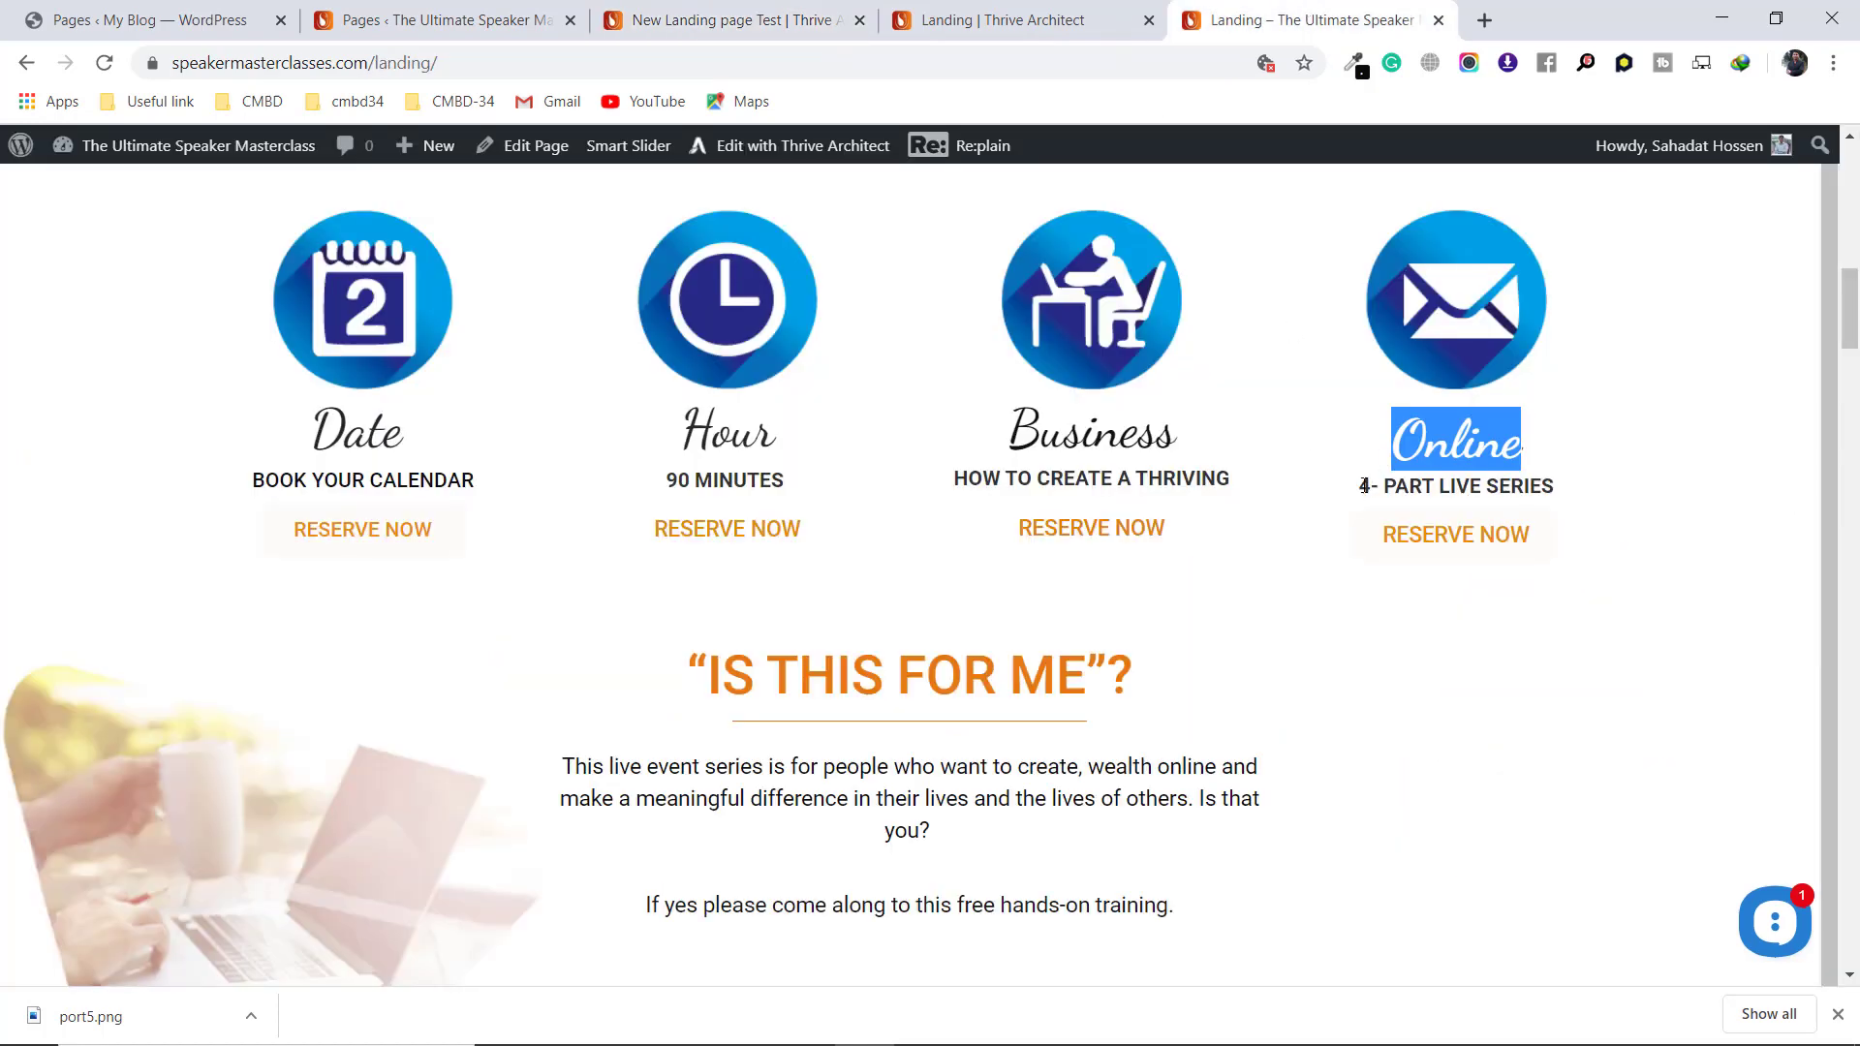
pyautogui.moveTo(1363, 485); pyautogui.dragTo(1559, 492)
pyautogui.hotkey('ctrl', 'c')
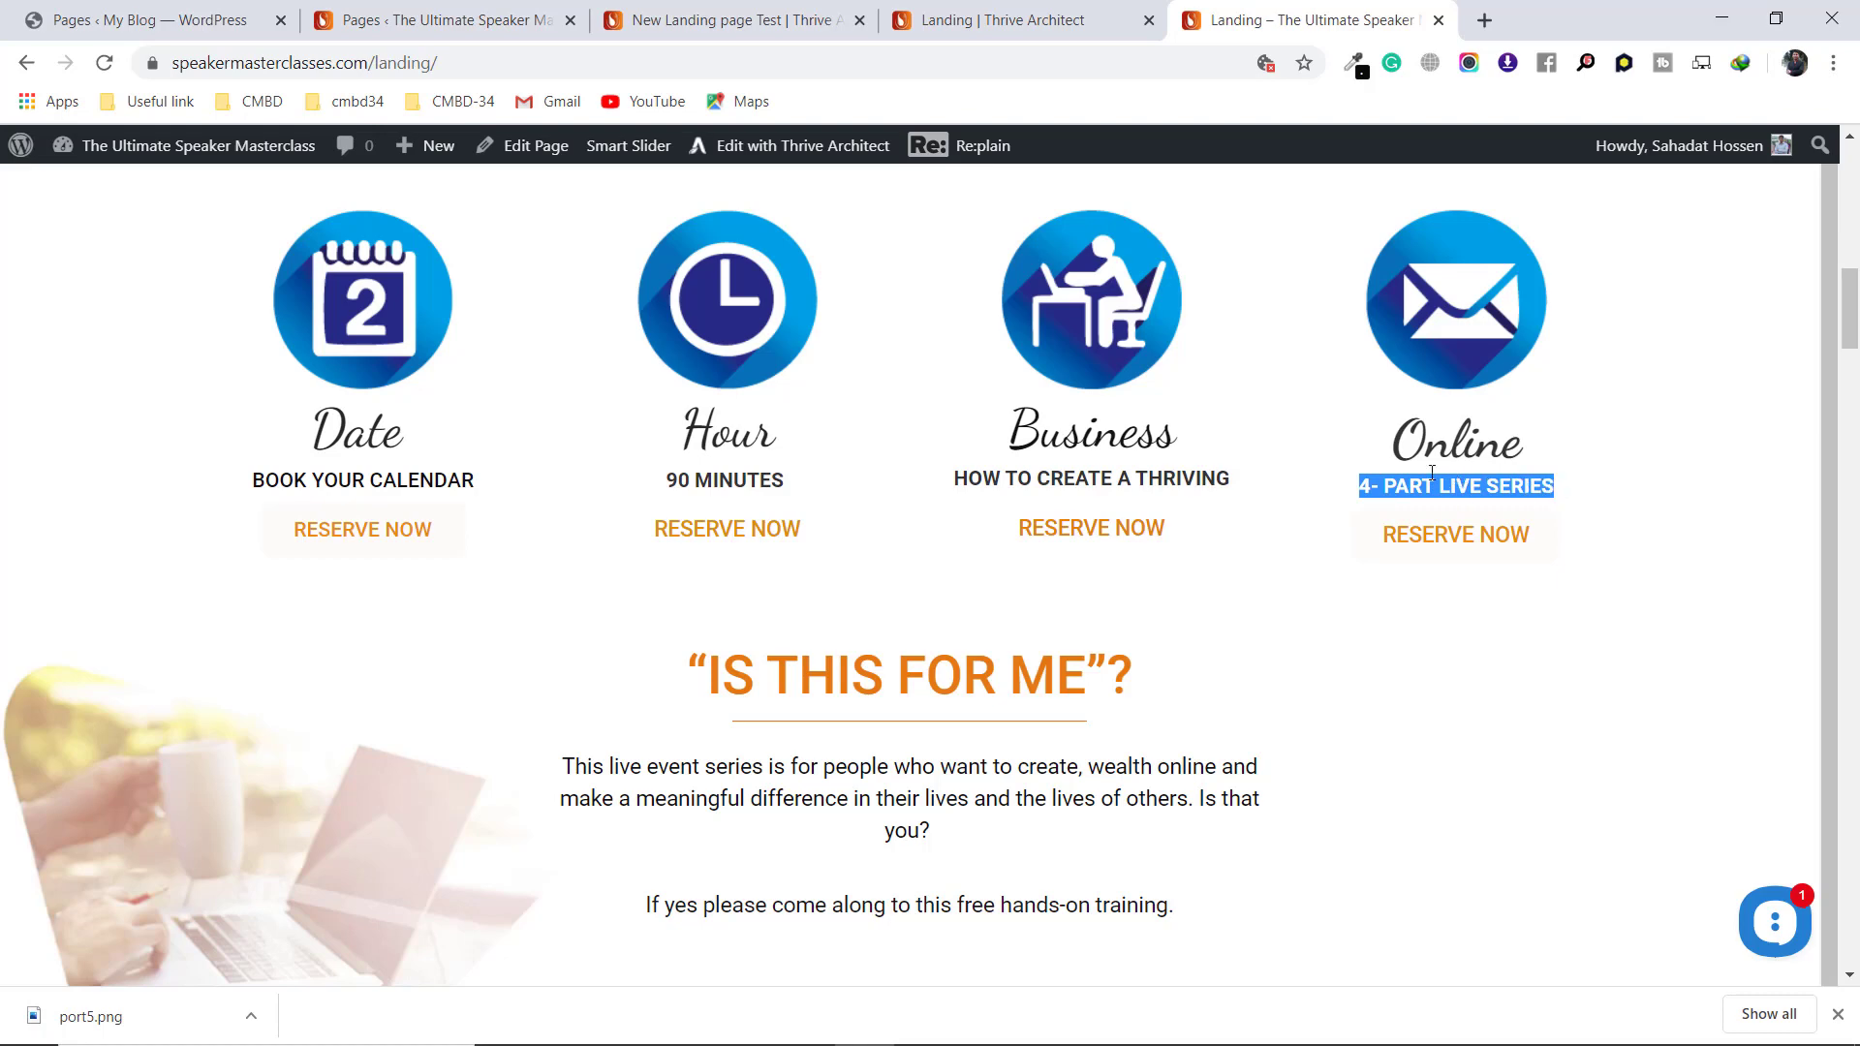
pyautogui.click(818, 14)
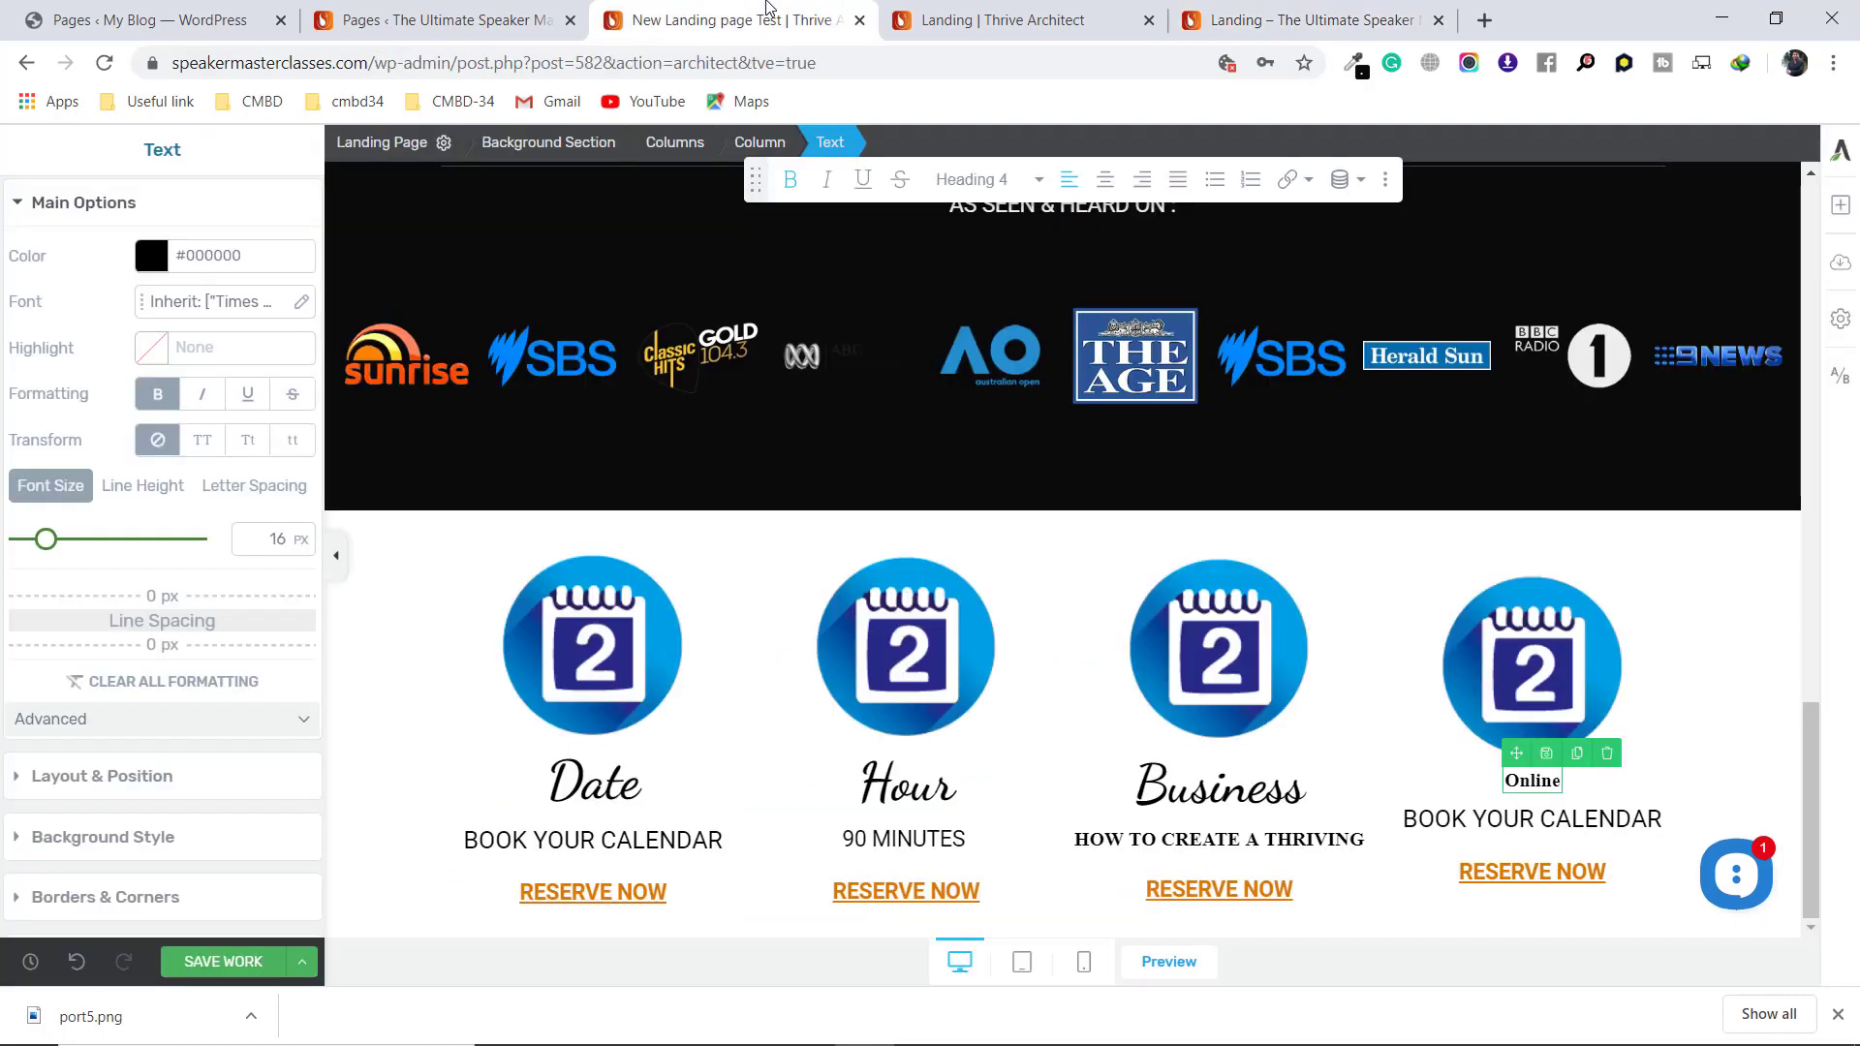
pyautogui.click(1475, 818)
pyautogui.click(1421, 817)
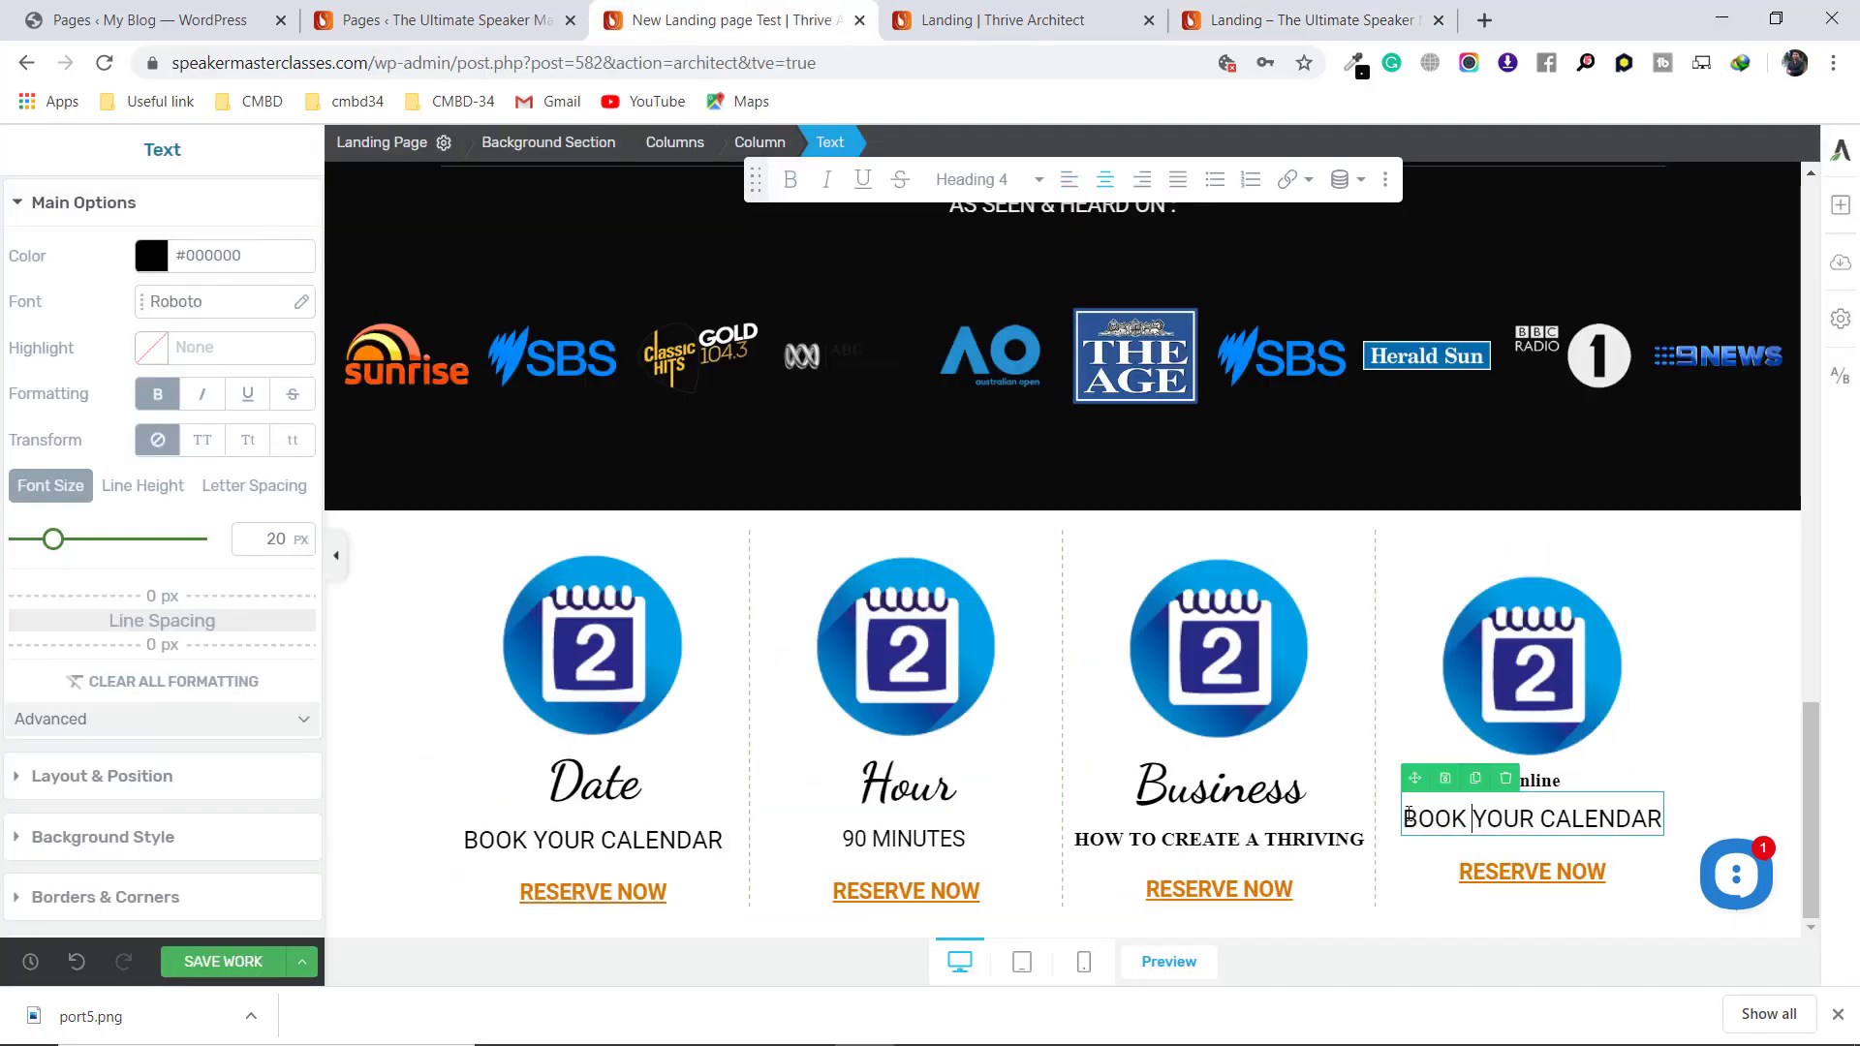
pyautogui.moveTo(1408, 817); pyautogui.dragTo(1658, 813)
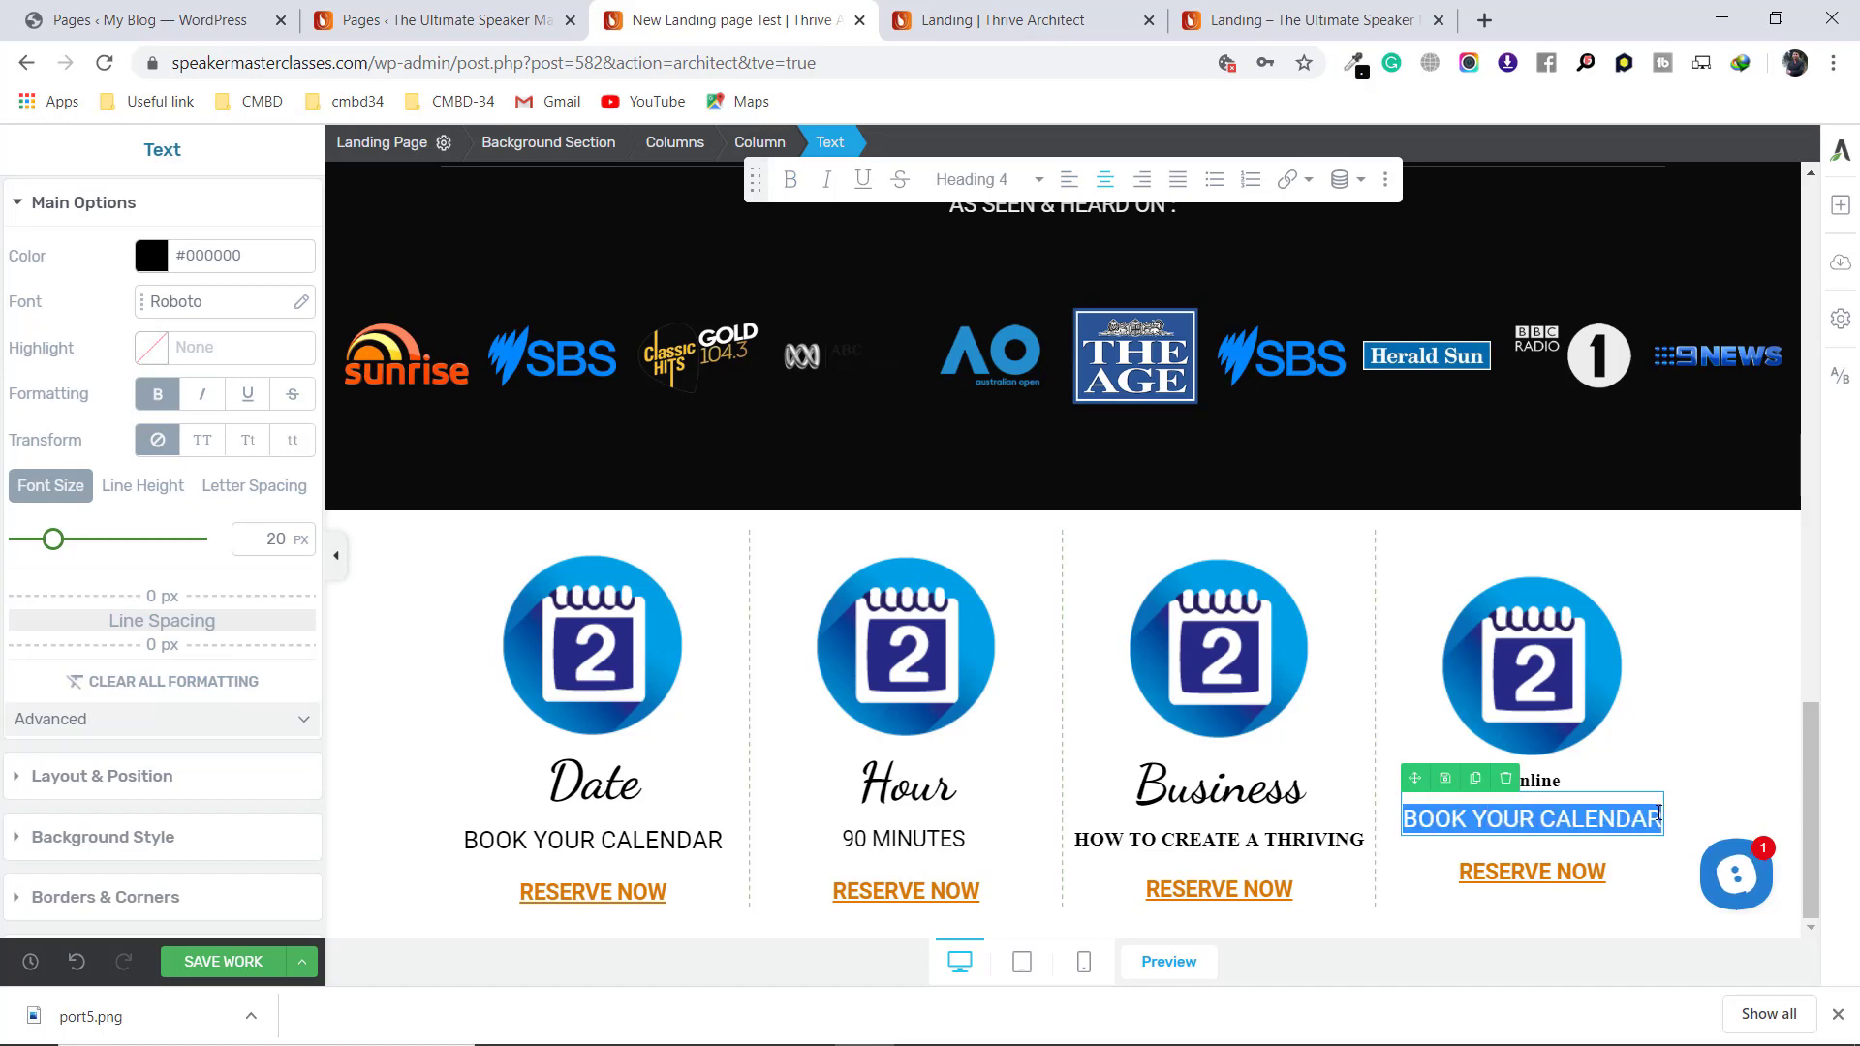
pyautogui.hotkey('ctrl', 'v')
pyautogui.click(1772, 742)
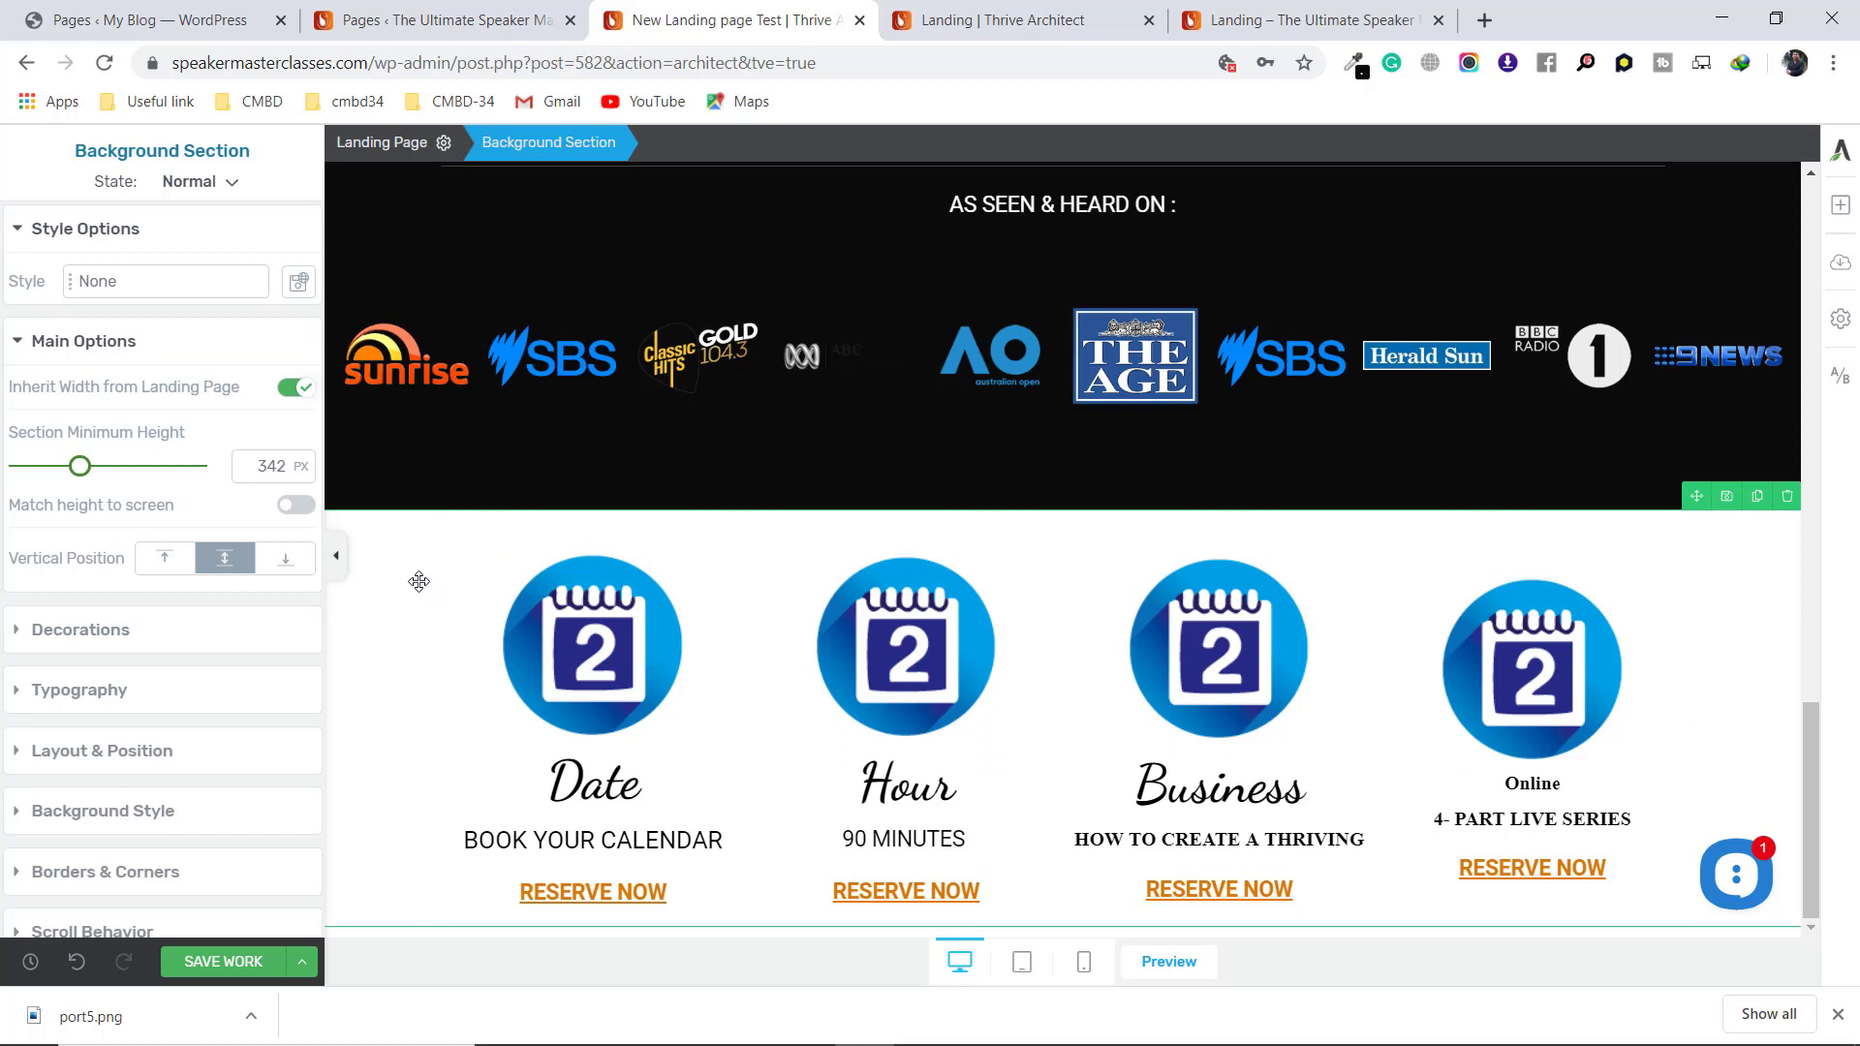
# Dismiss the downloads bar and examine the reference page's "IS THIS FOR ME" section, including its video and reservation button
pyautogui.click(1838, 1014)
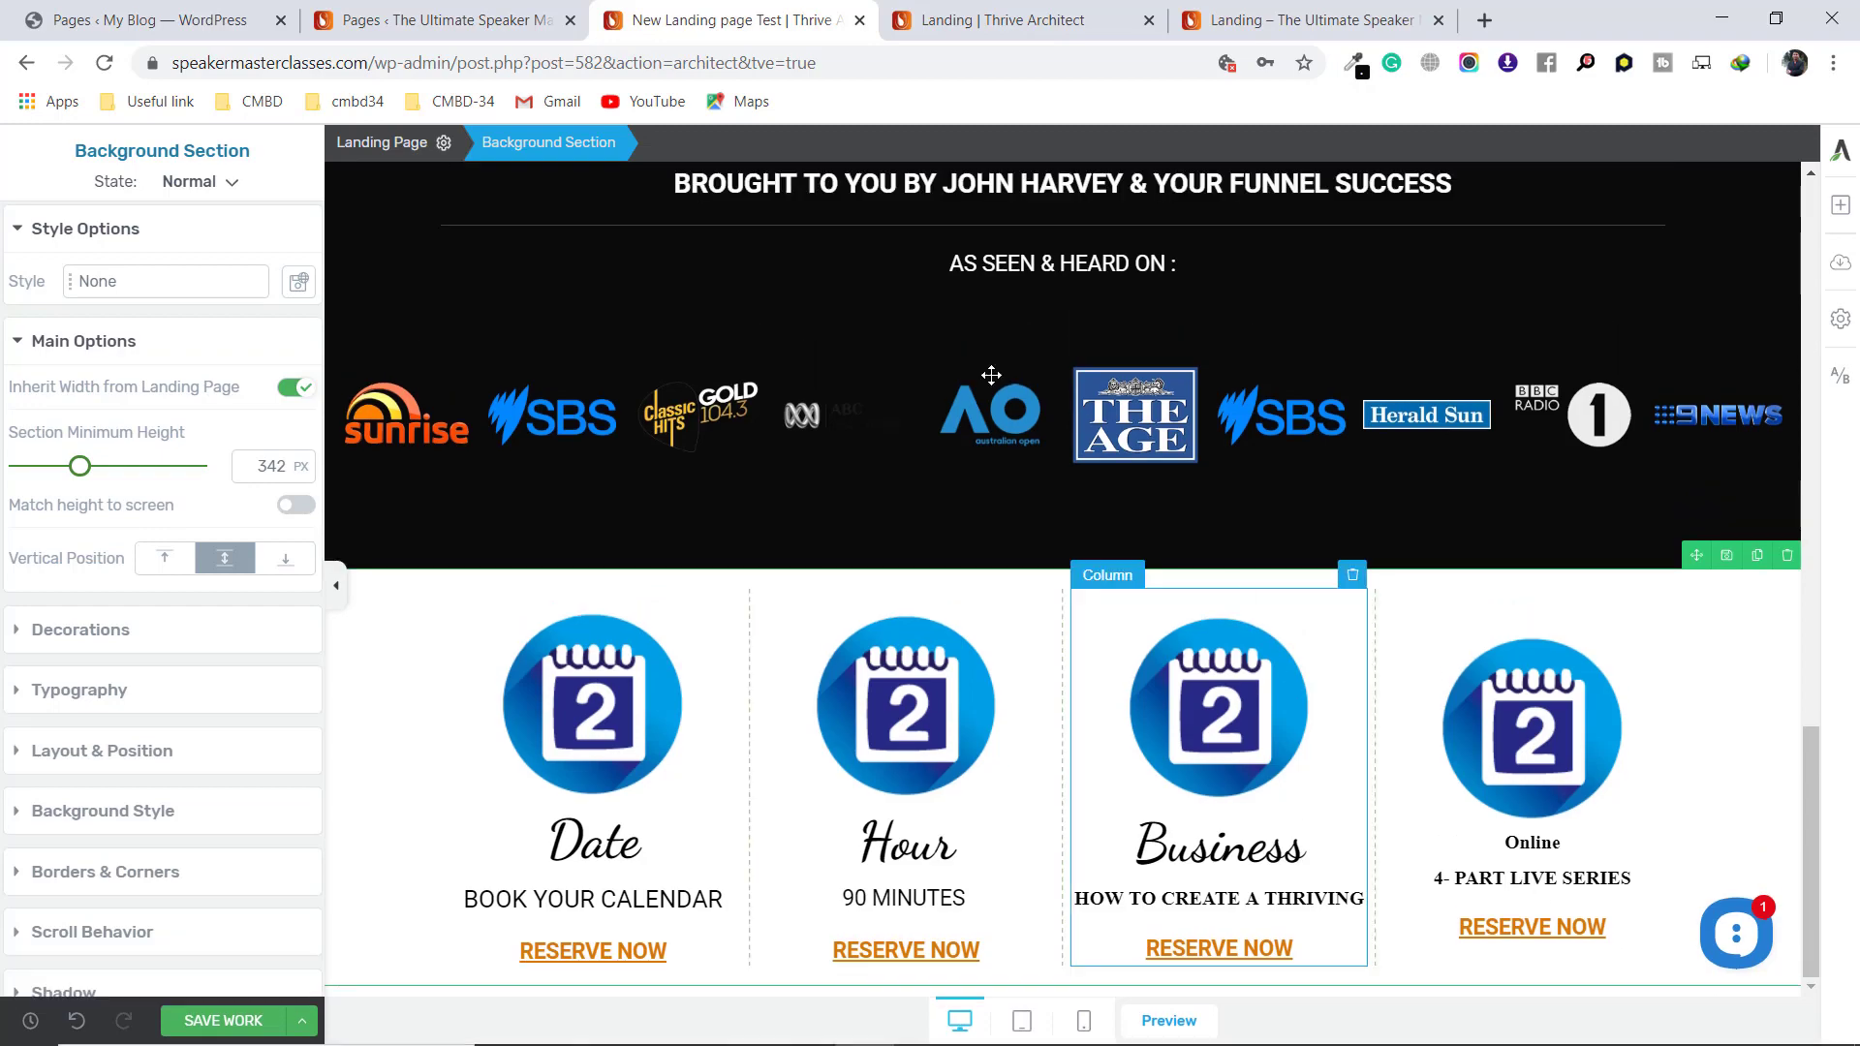
pyautogui.click(1283, 7)
pyautogui.scroll(-2, 1097, 606)
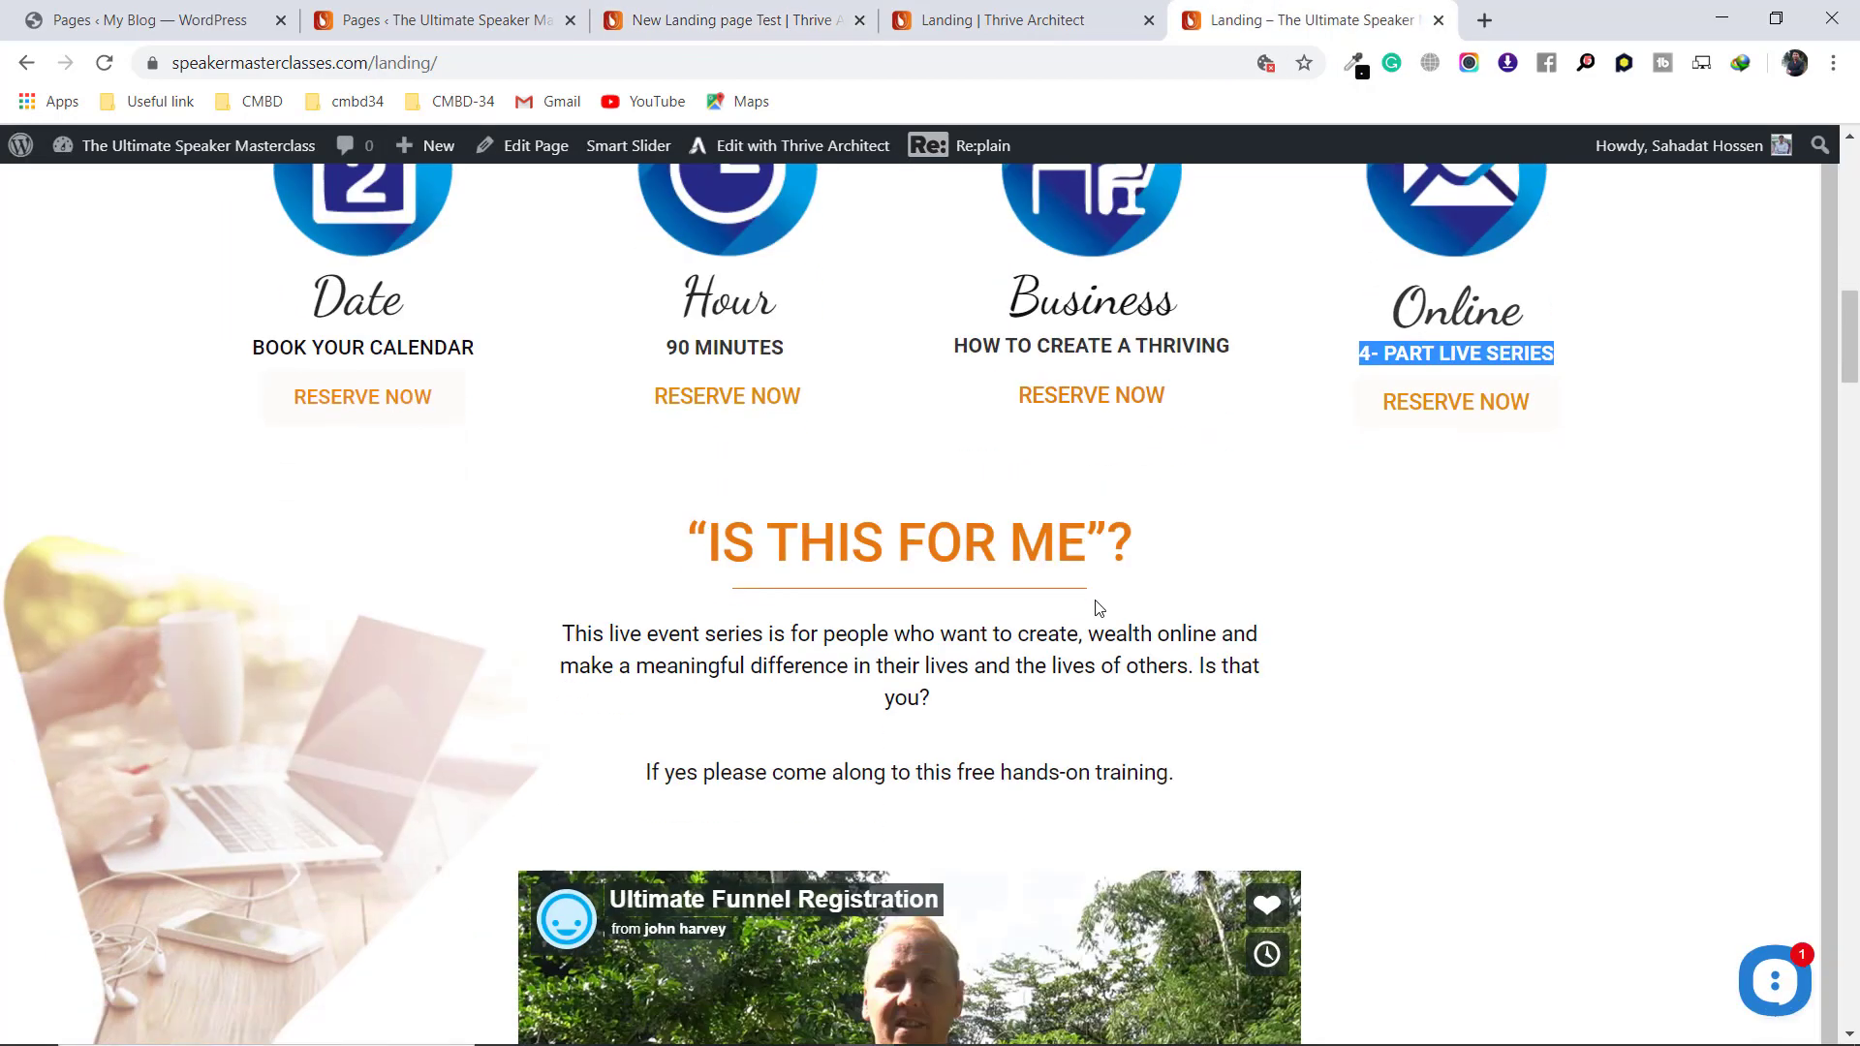
pyautogui.scroll(-5, 1715, 502)
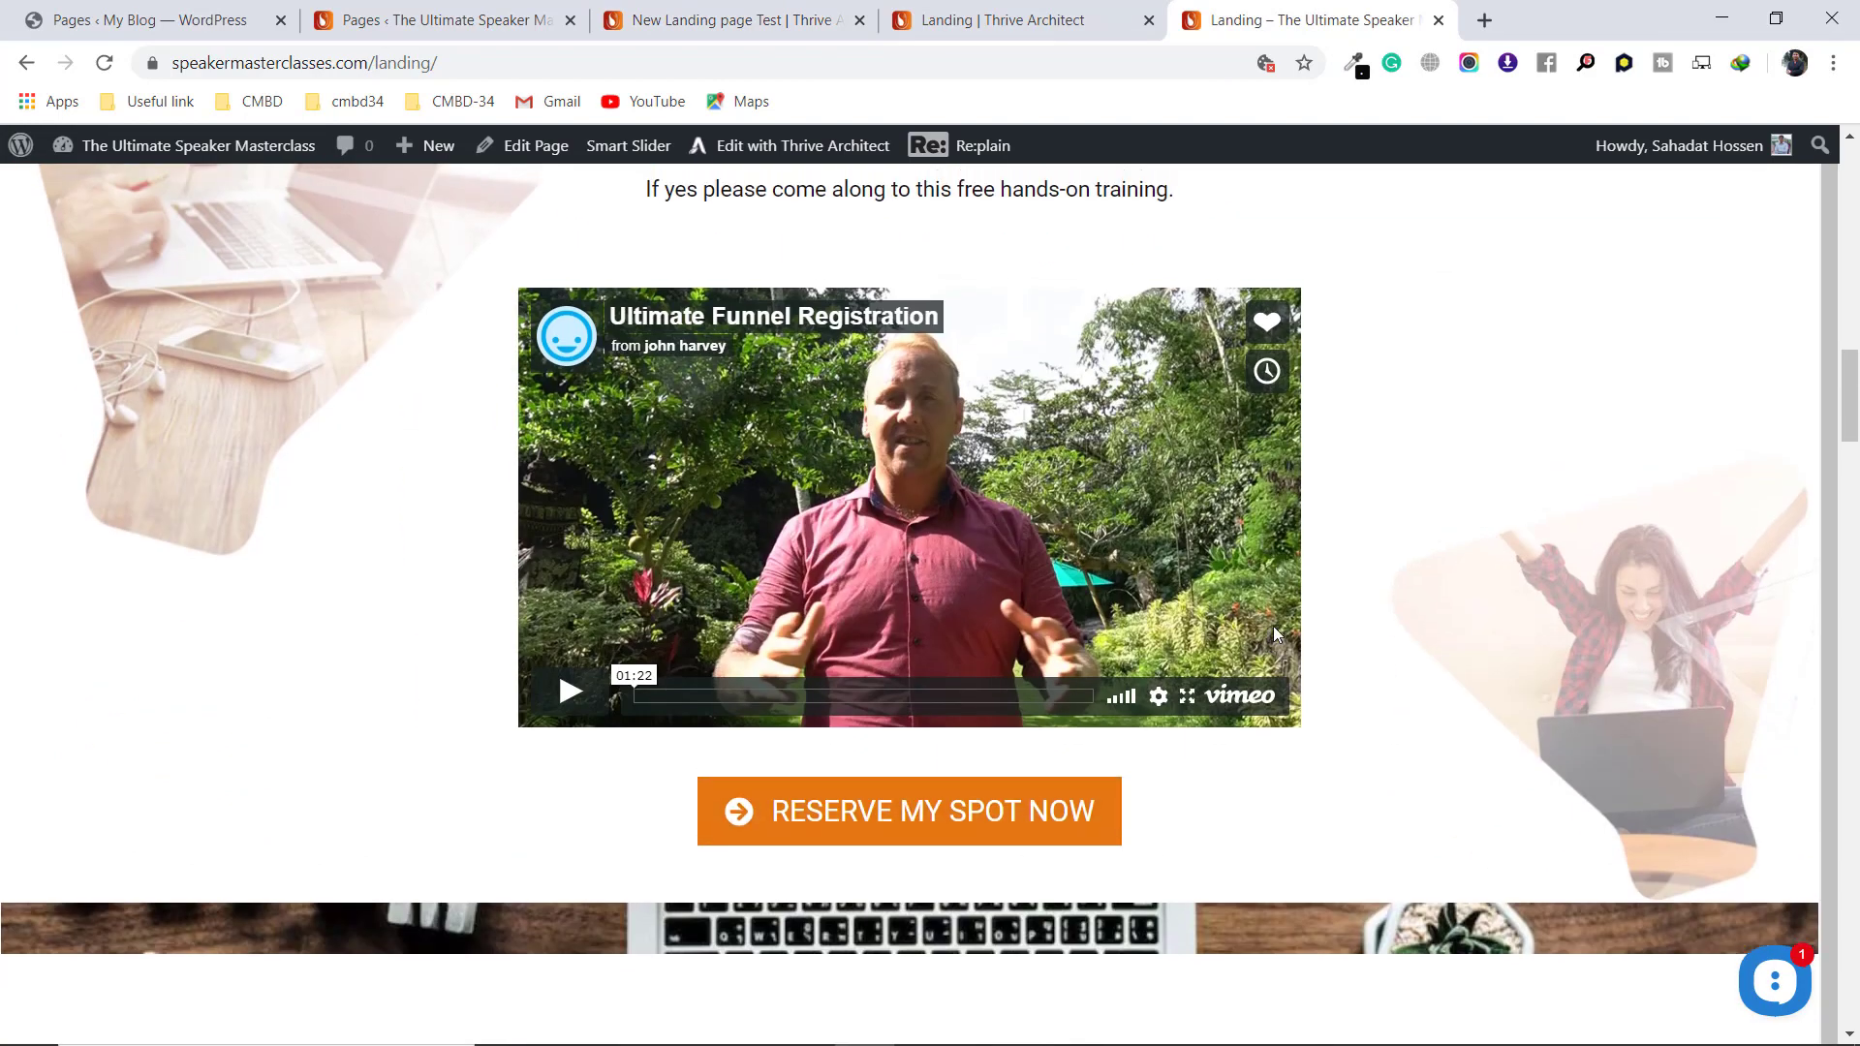
pyautogui.click(765, 21)
pyautogui.click(1043, 1022)
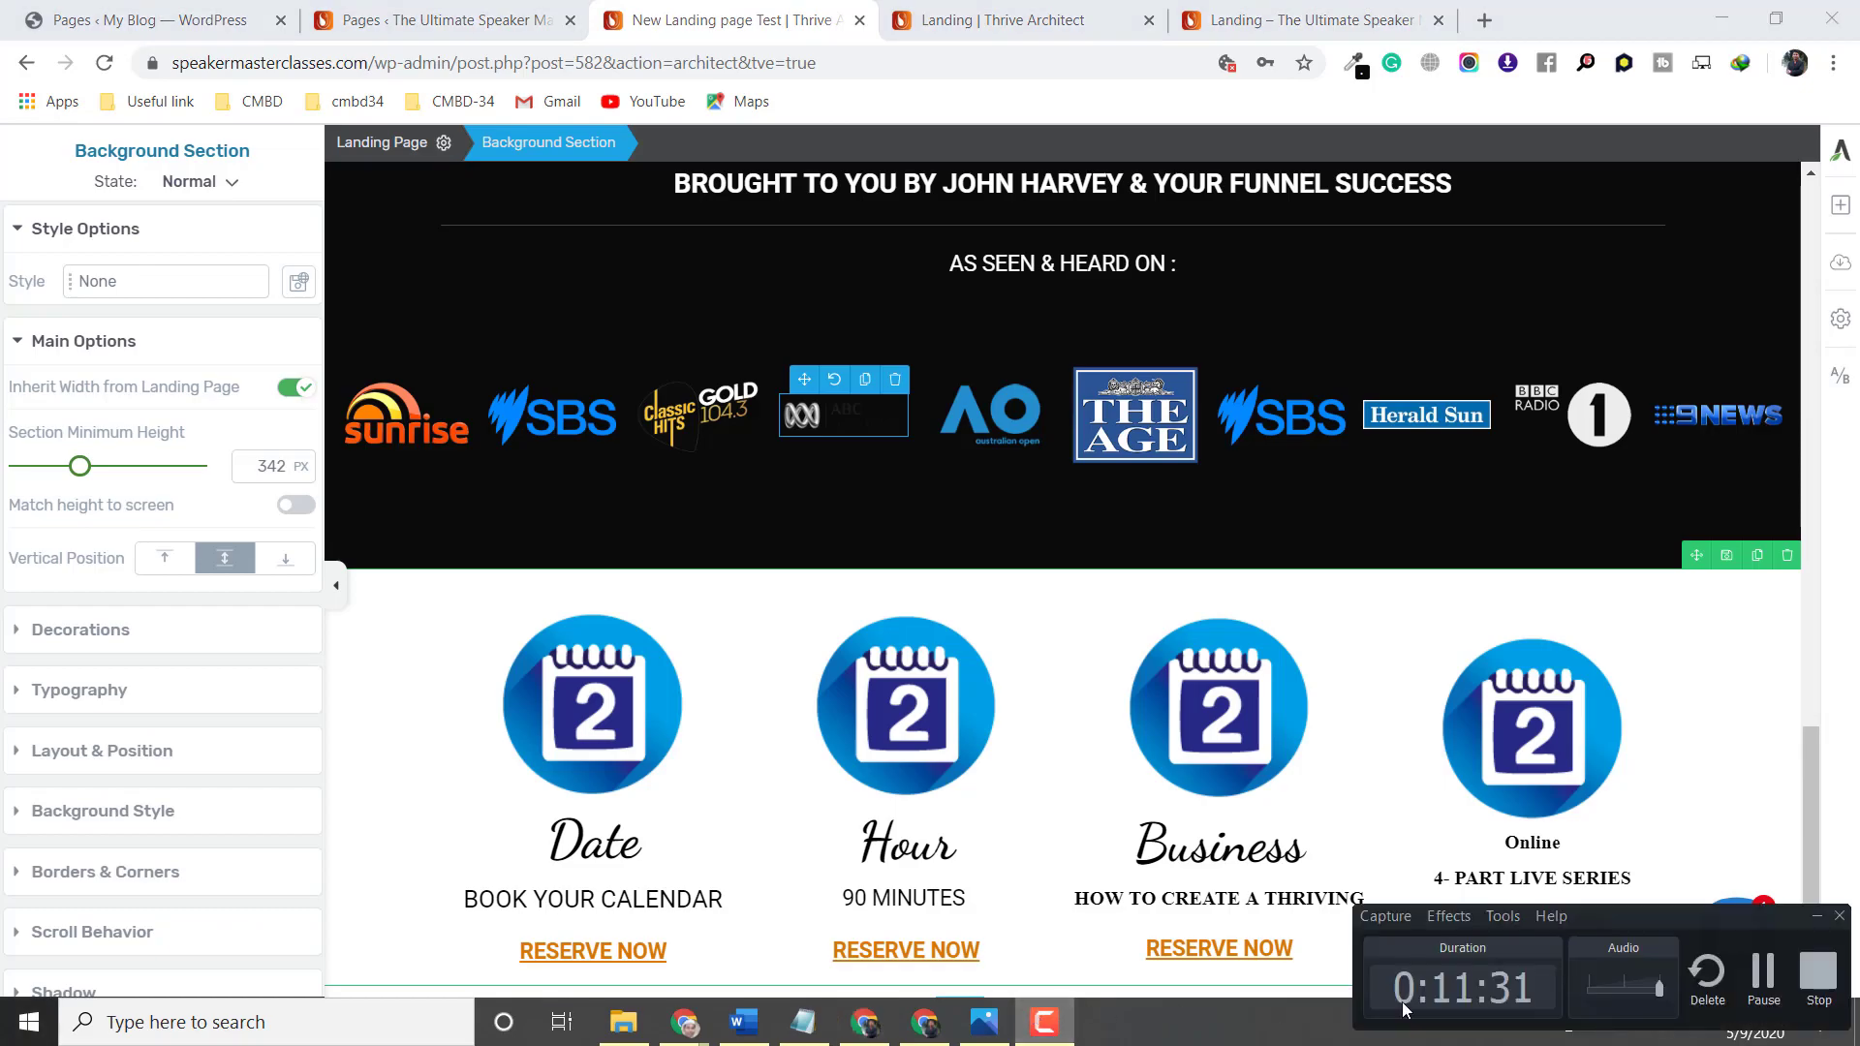
pyautogui.click(1818, 972)
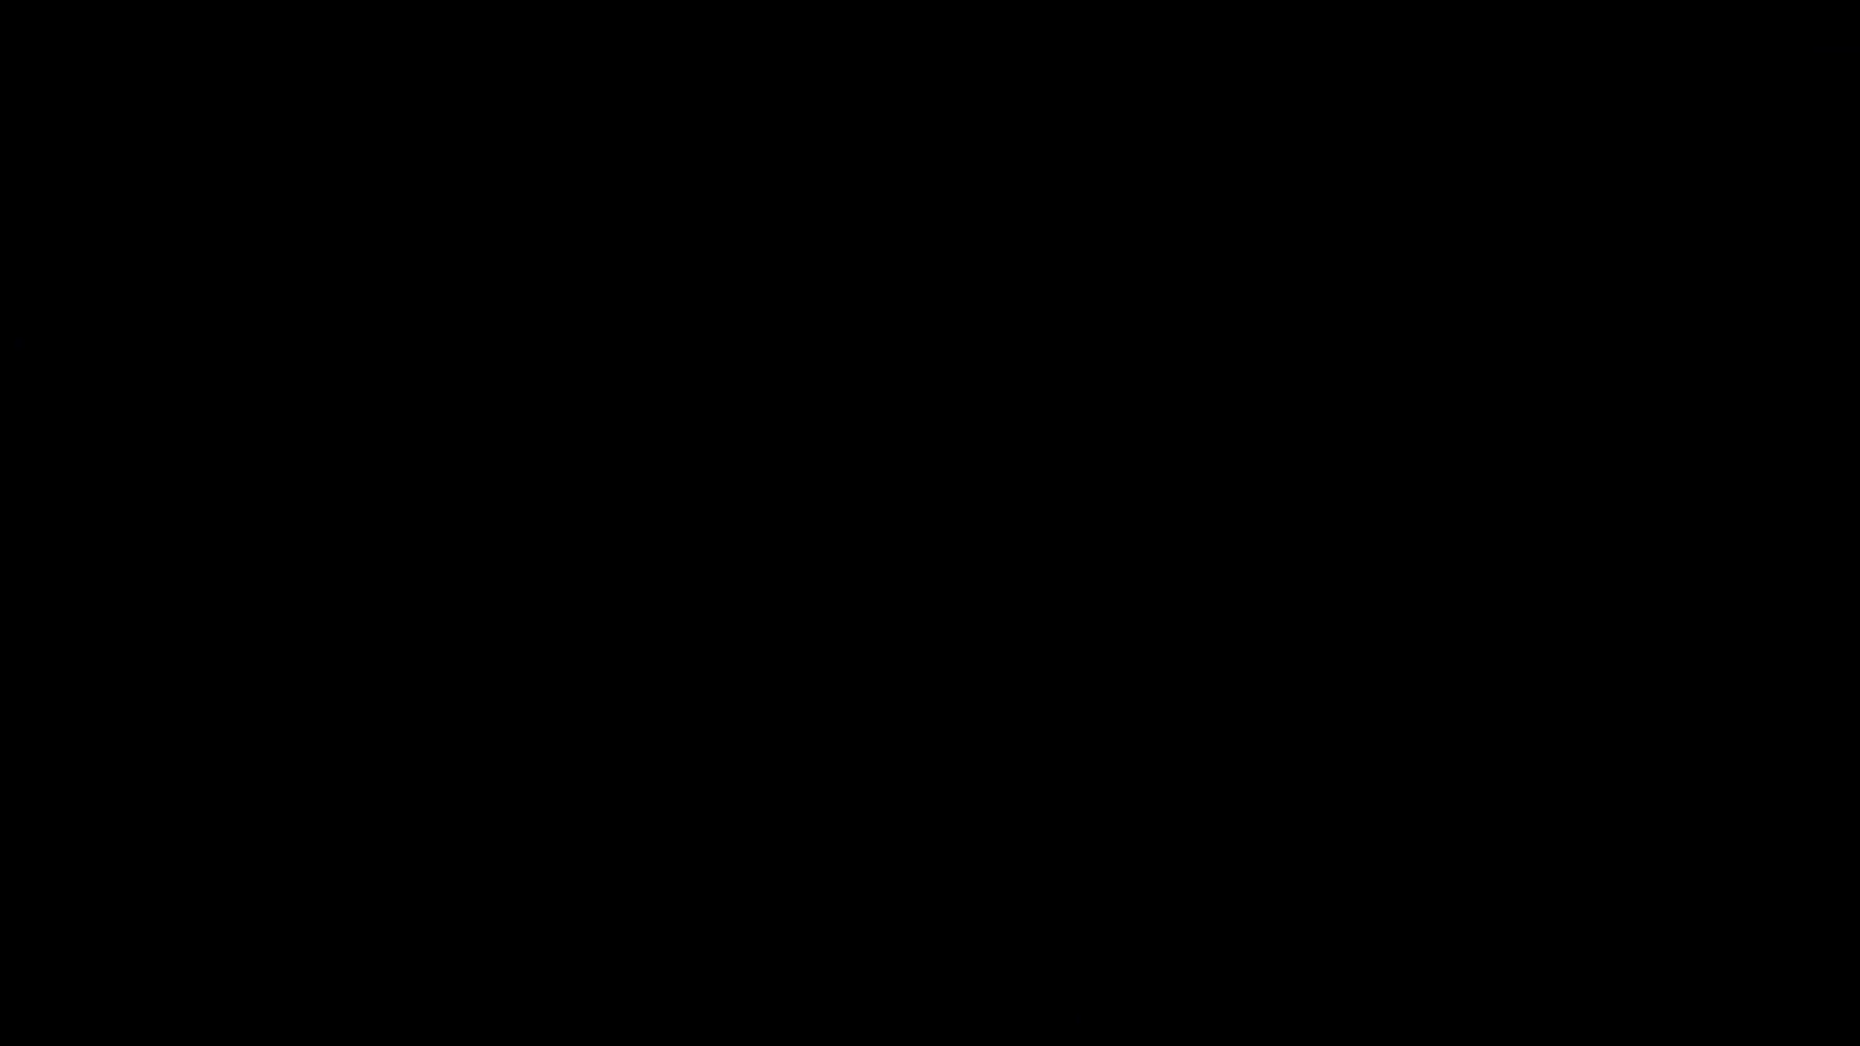